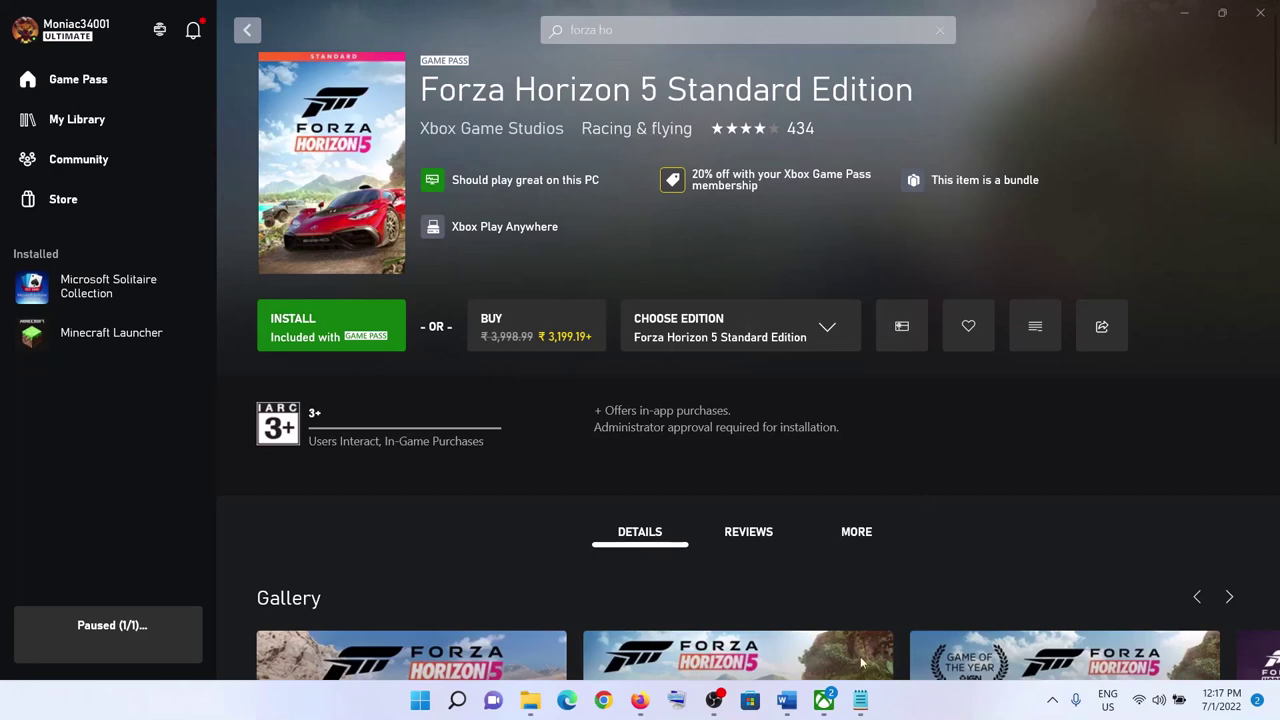
Step: Copy the Xbox status web address from the Word notes and switch to the Xbox Status page in Chrome
click(786, 700)
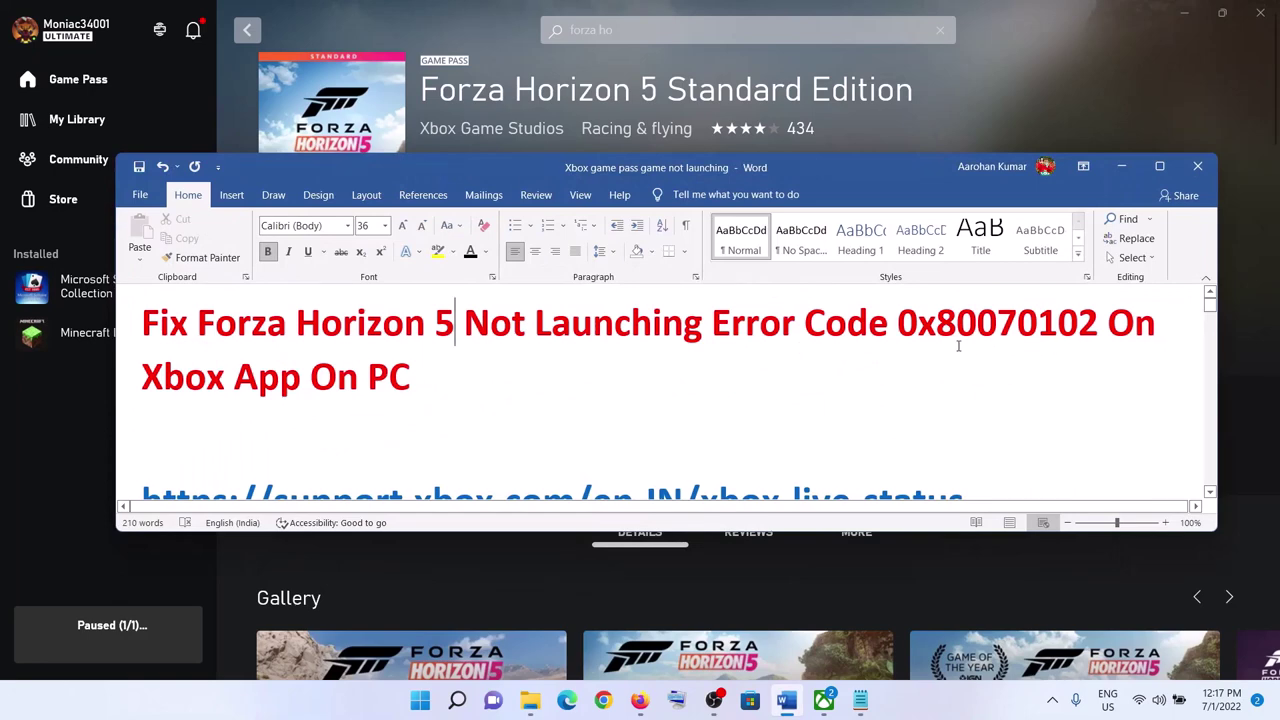
drag(898, 325, 1098, 325)
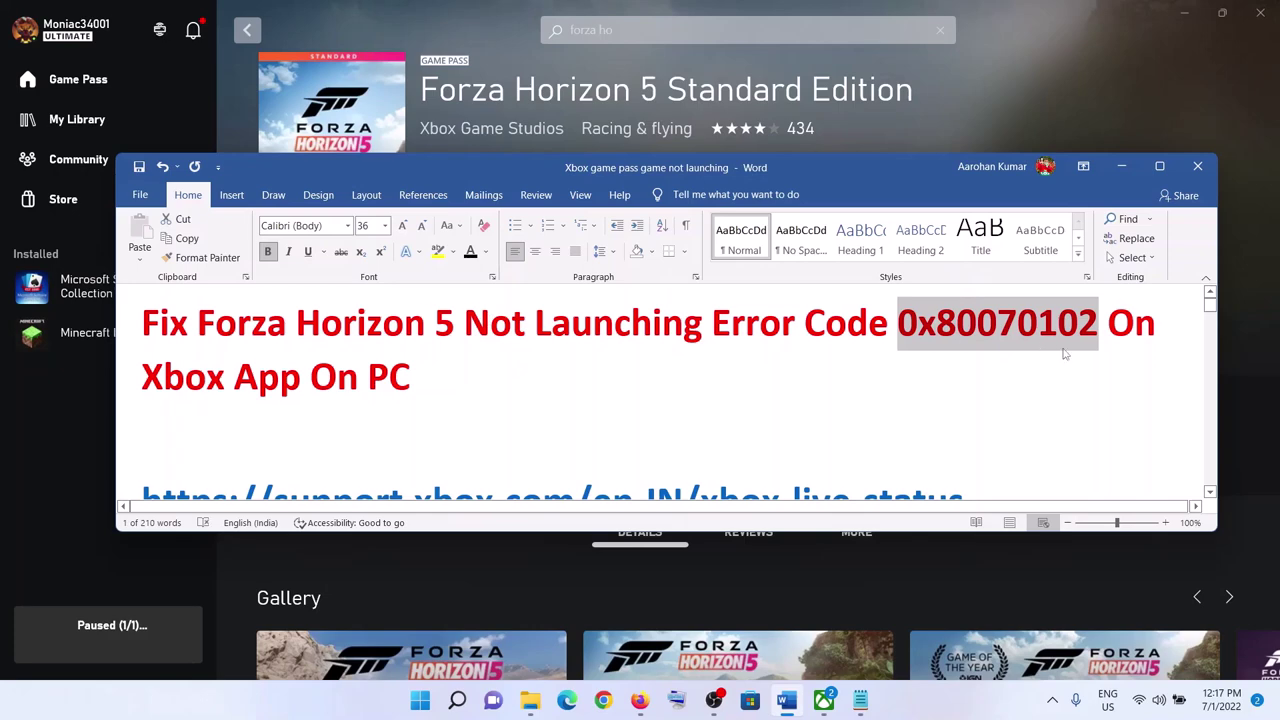
click(966, 708)
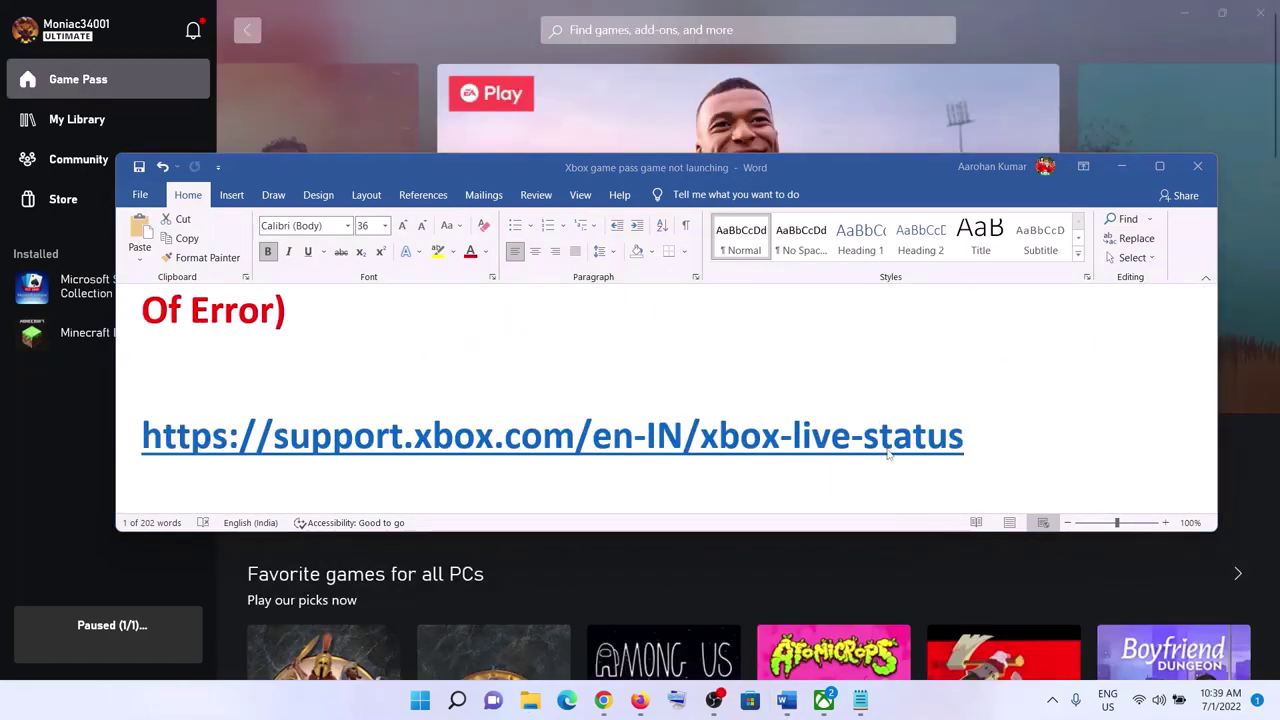
triple_click(1018, 457)
right_click(724, 440)
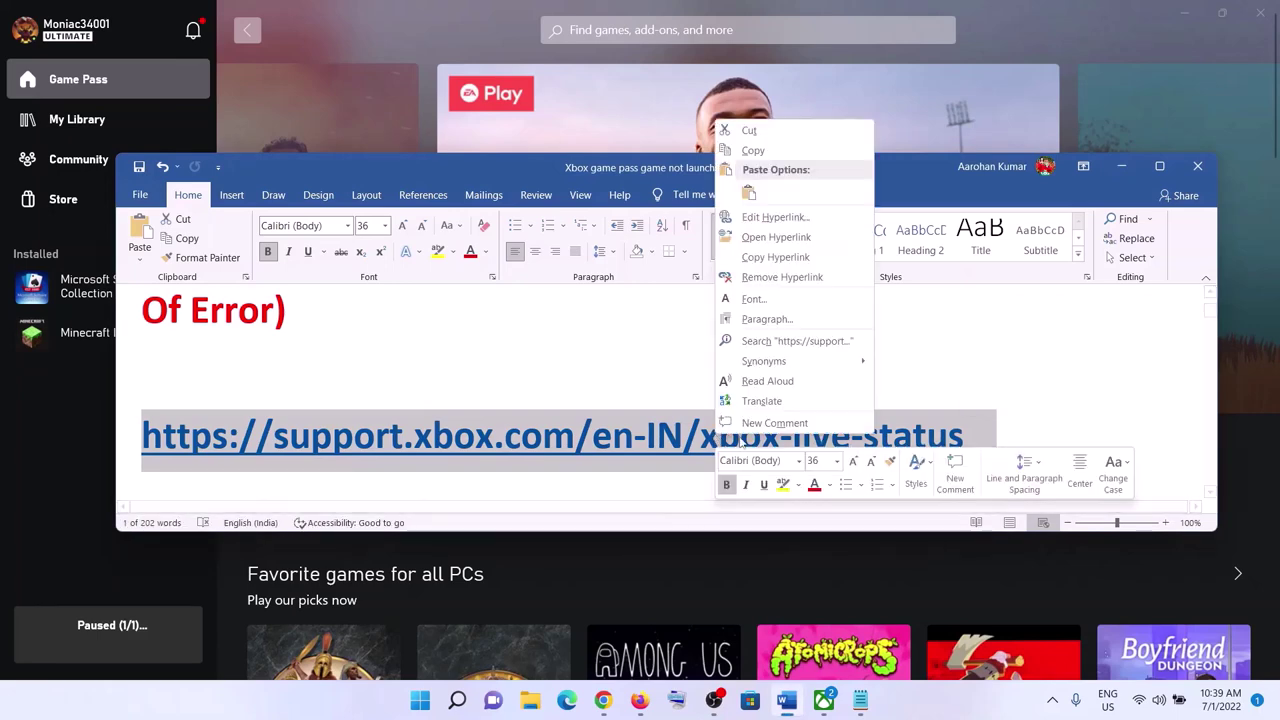
click(758, 155)
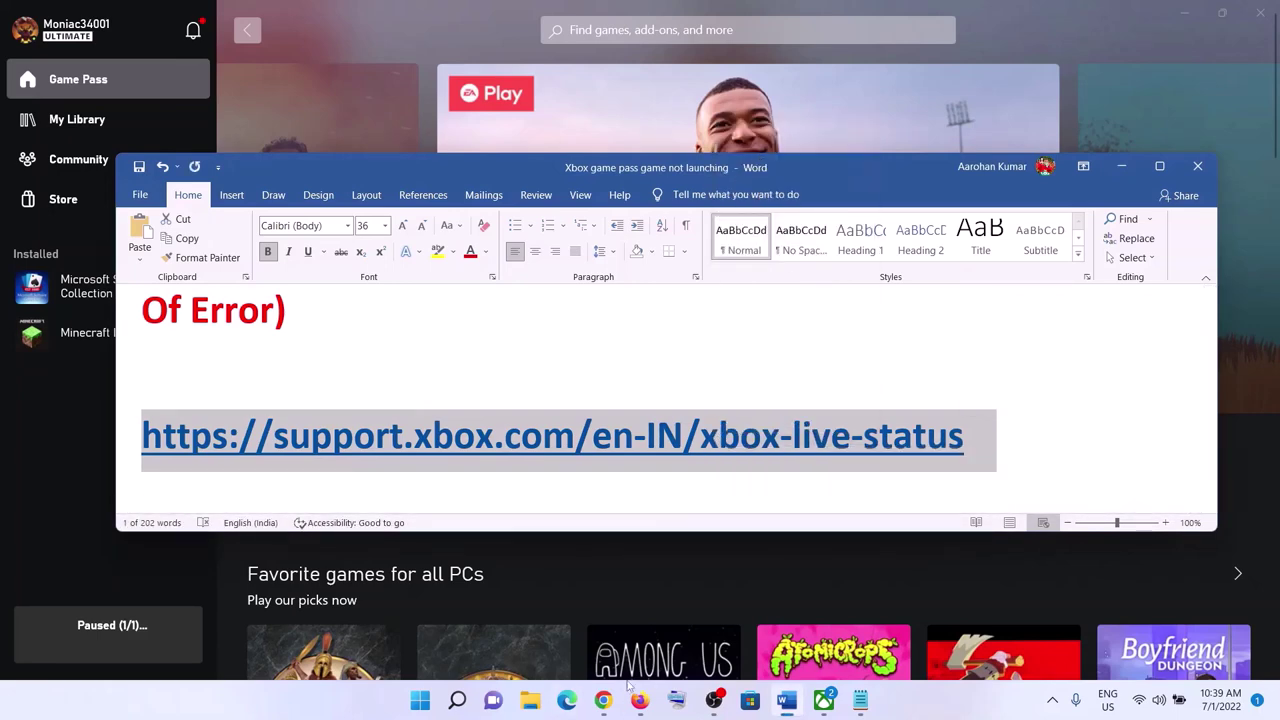
click(603, 700)
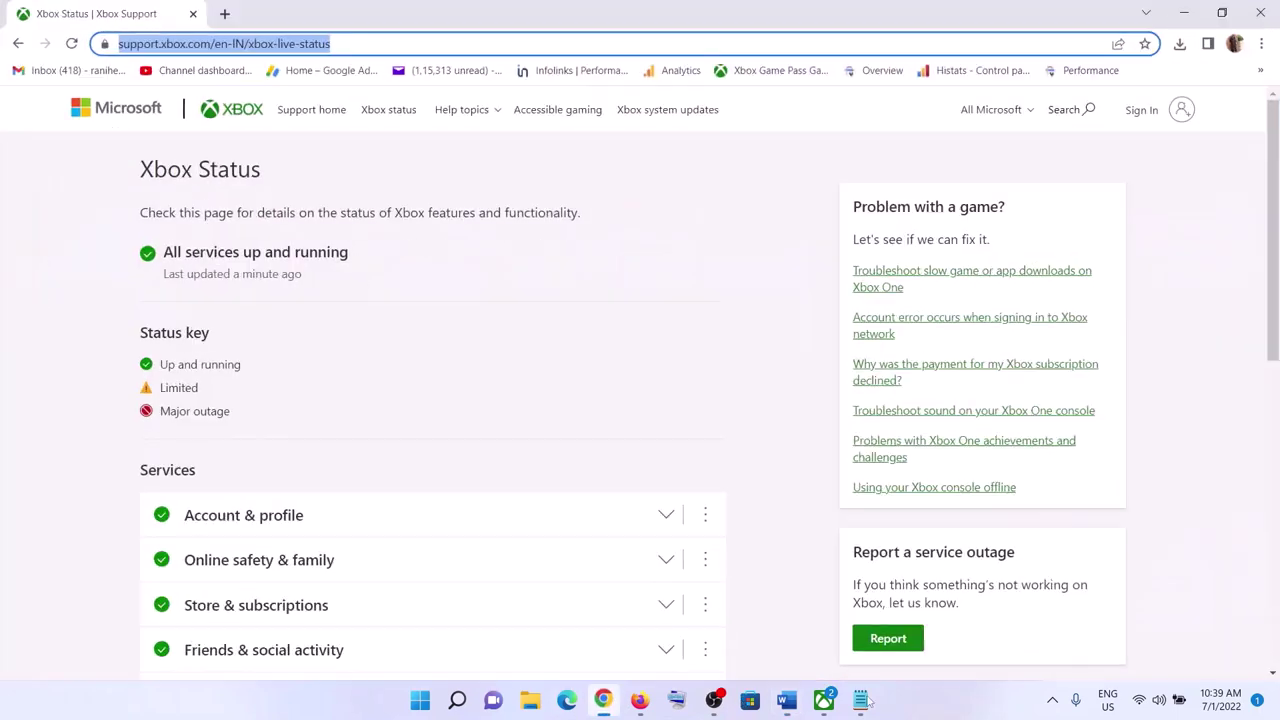
Step: Return to the Xbox Status tab and highlight 'All services up and running' and the status key
click(225, 14)
click(77, 12)
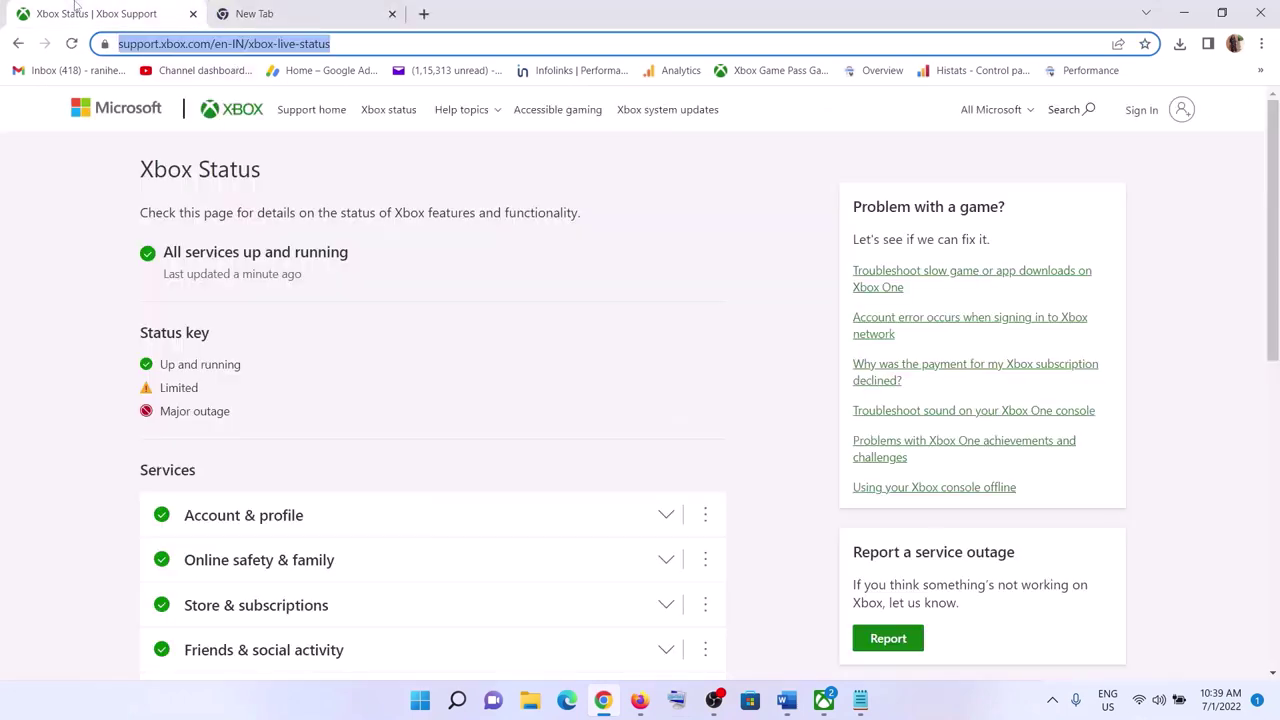
click(49, 302)
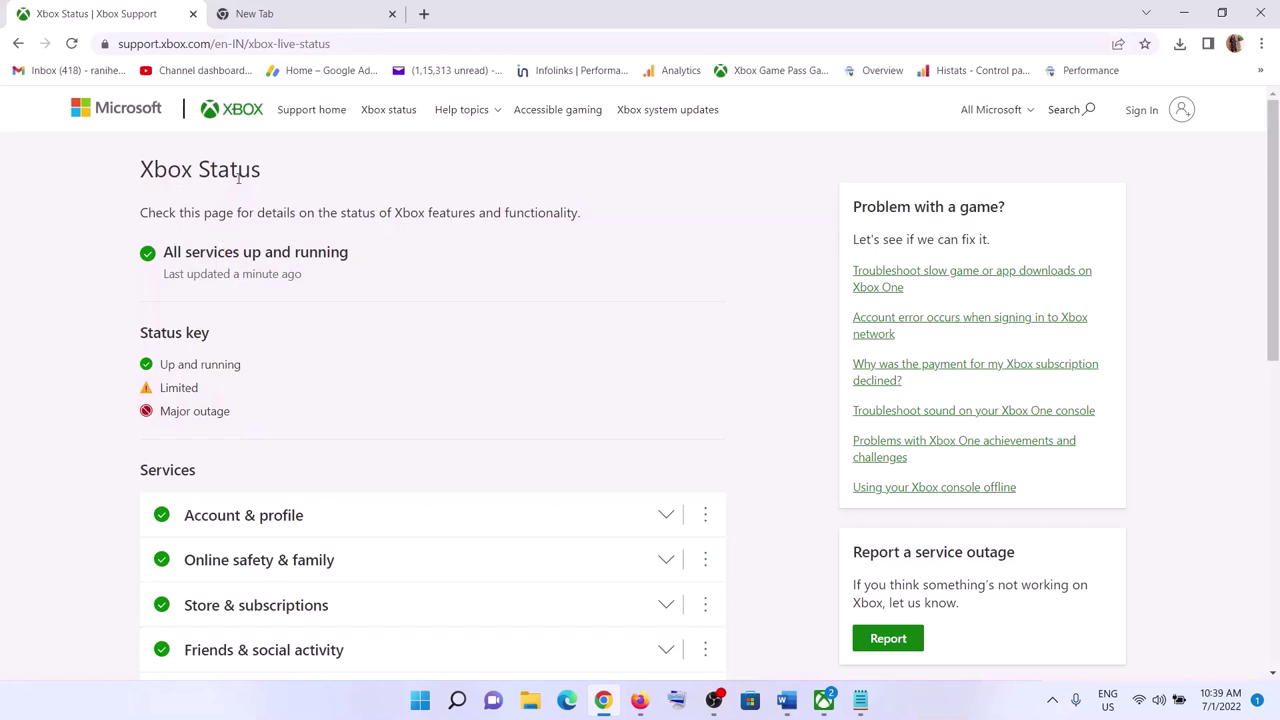
drag(164, 254, 362, 263)
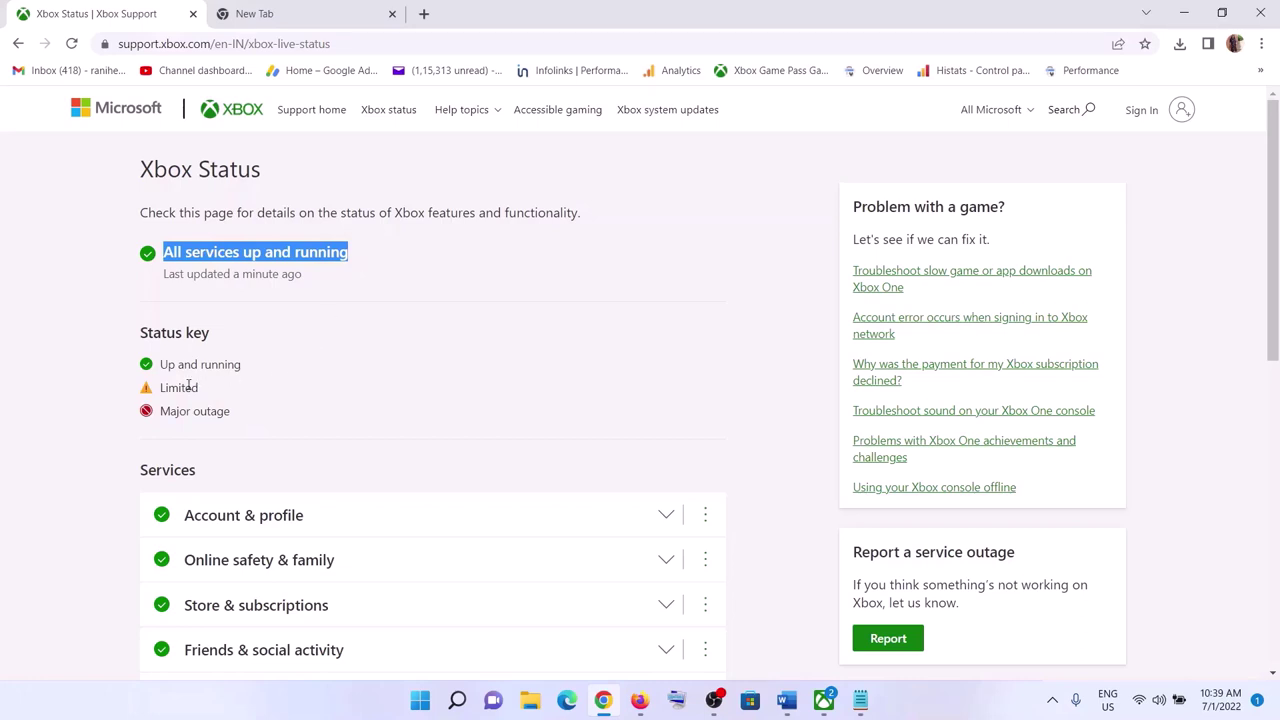
drag(161, 388, 200, 389)
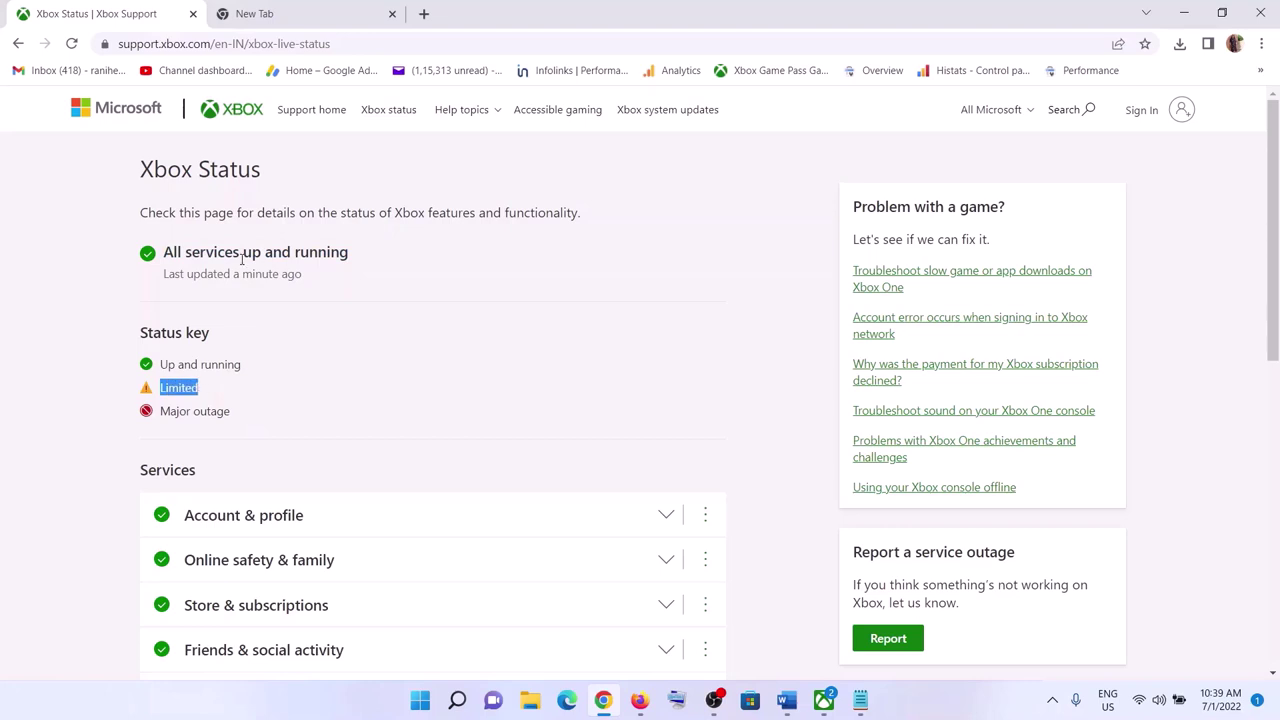
drag(190, 252, 292, 252)
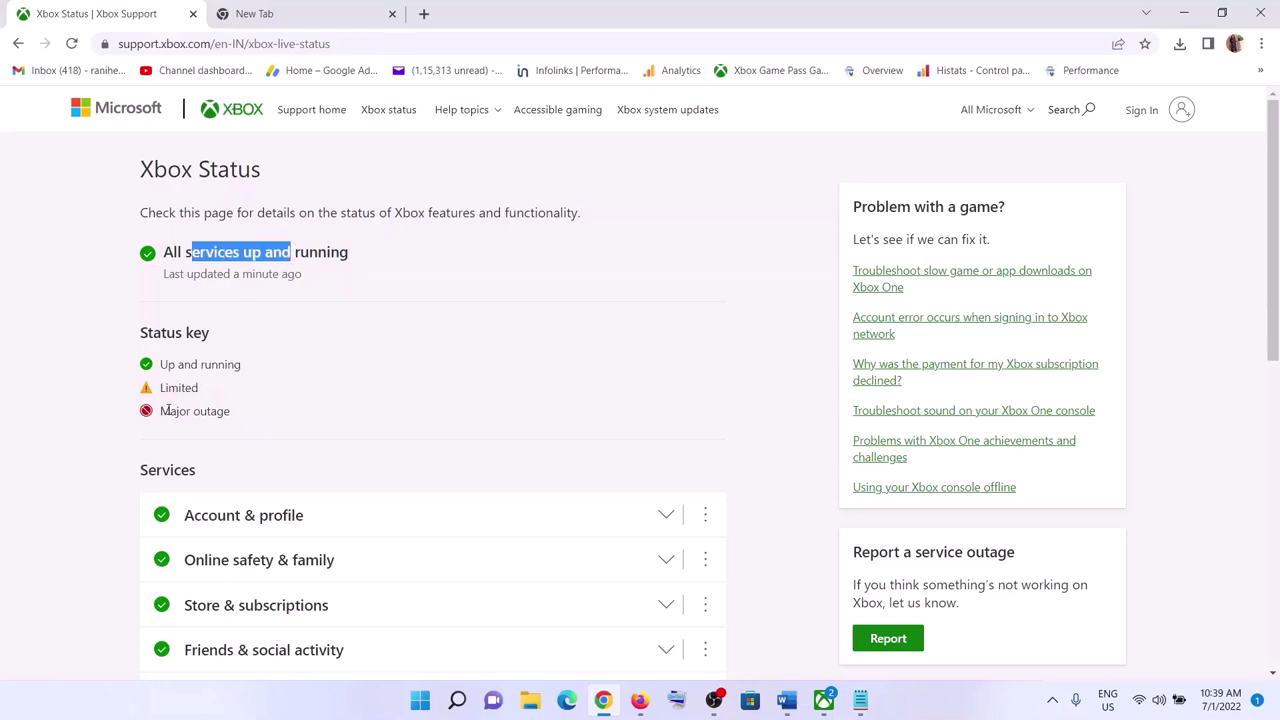
drag(160, 411, 233, 414)
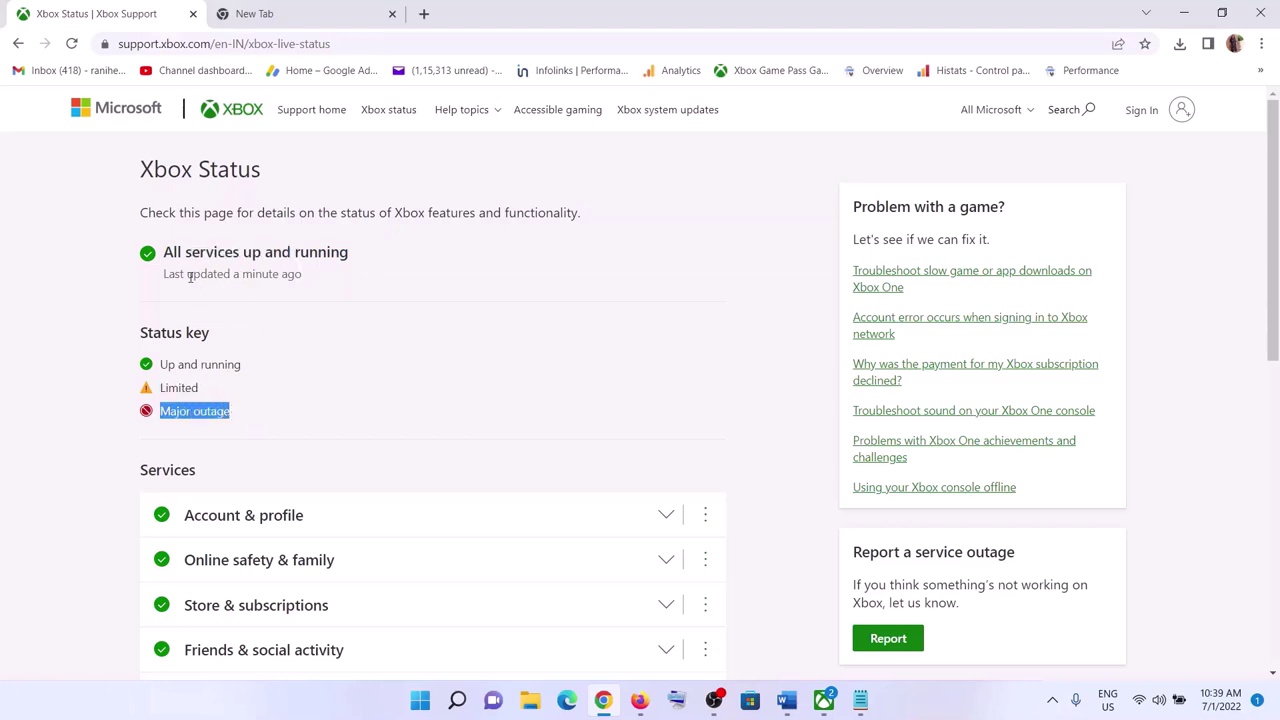
drag(173, 252, 350, 252)
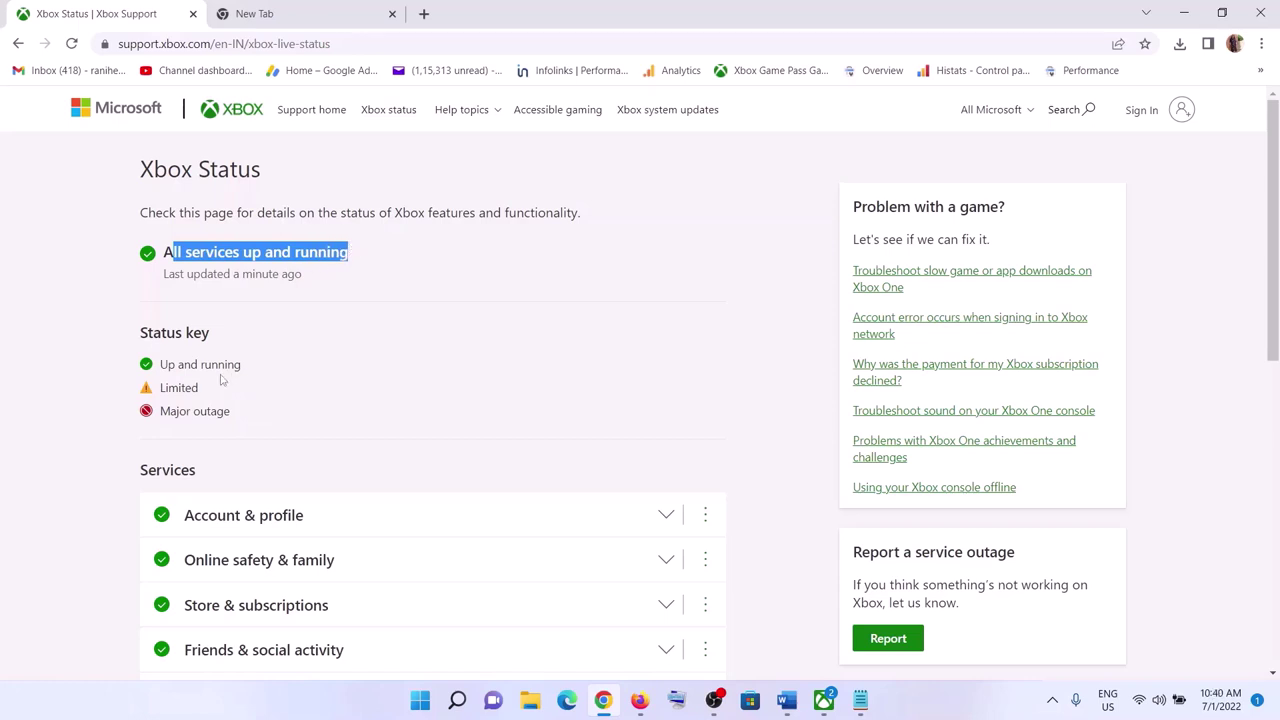
Step: Go over the Limited, Major outage and Up and running statuses, then return to Word's Step 1
drag(164, 390, 226, 412)
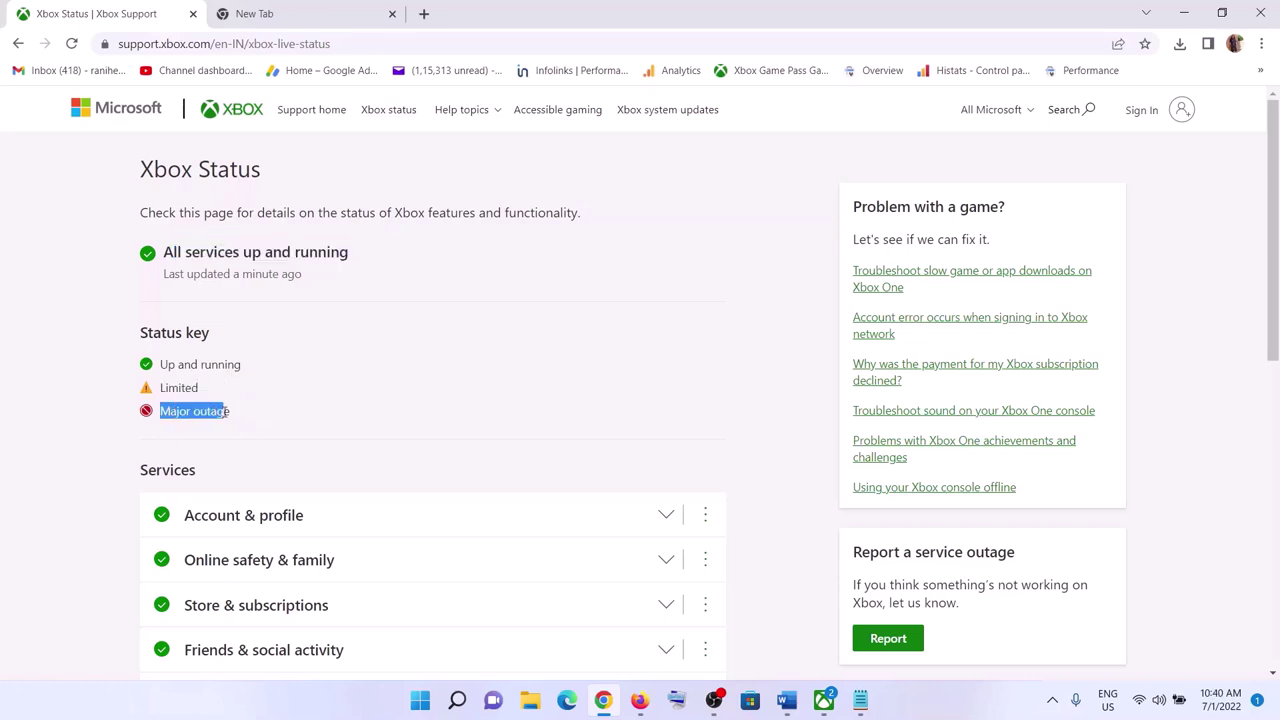
drag(162, 388, 180, 388)
click(187, 409)
drag(166, 415, 252, 417)
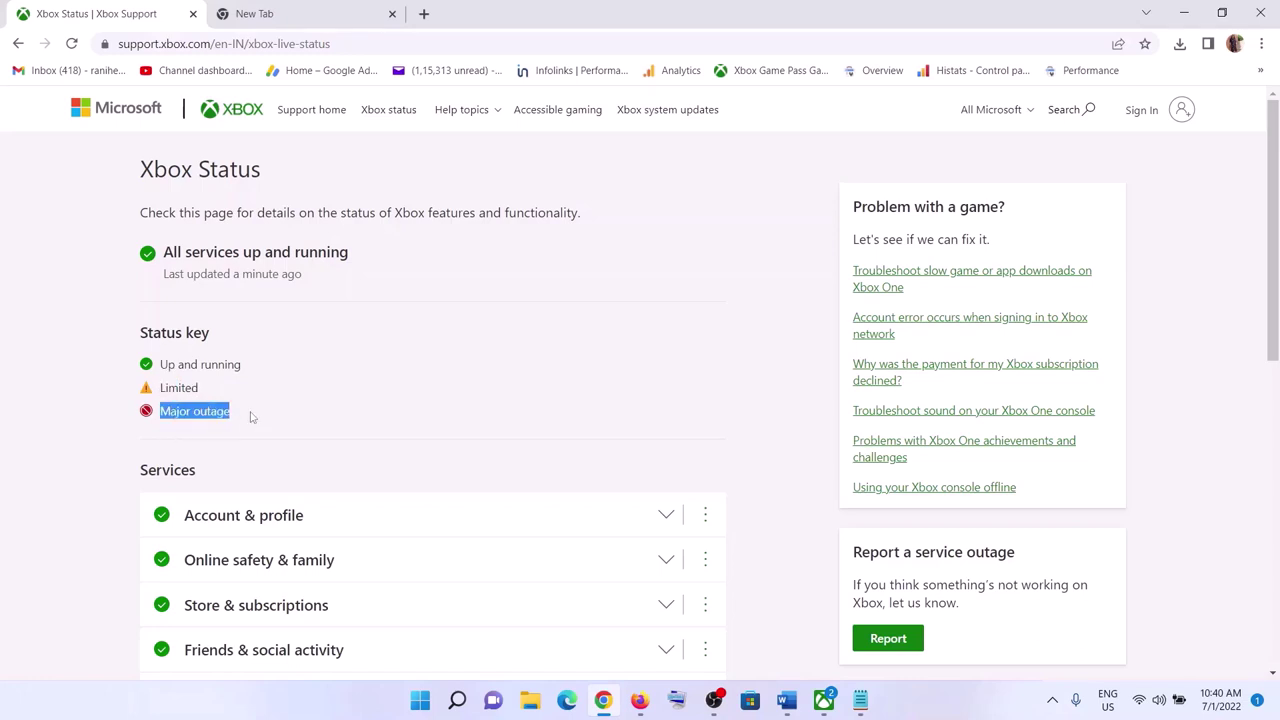
double_click(163, 389)
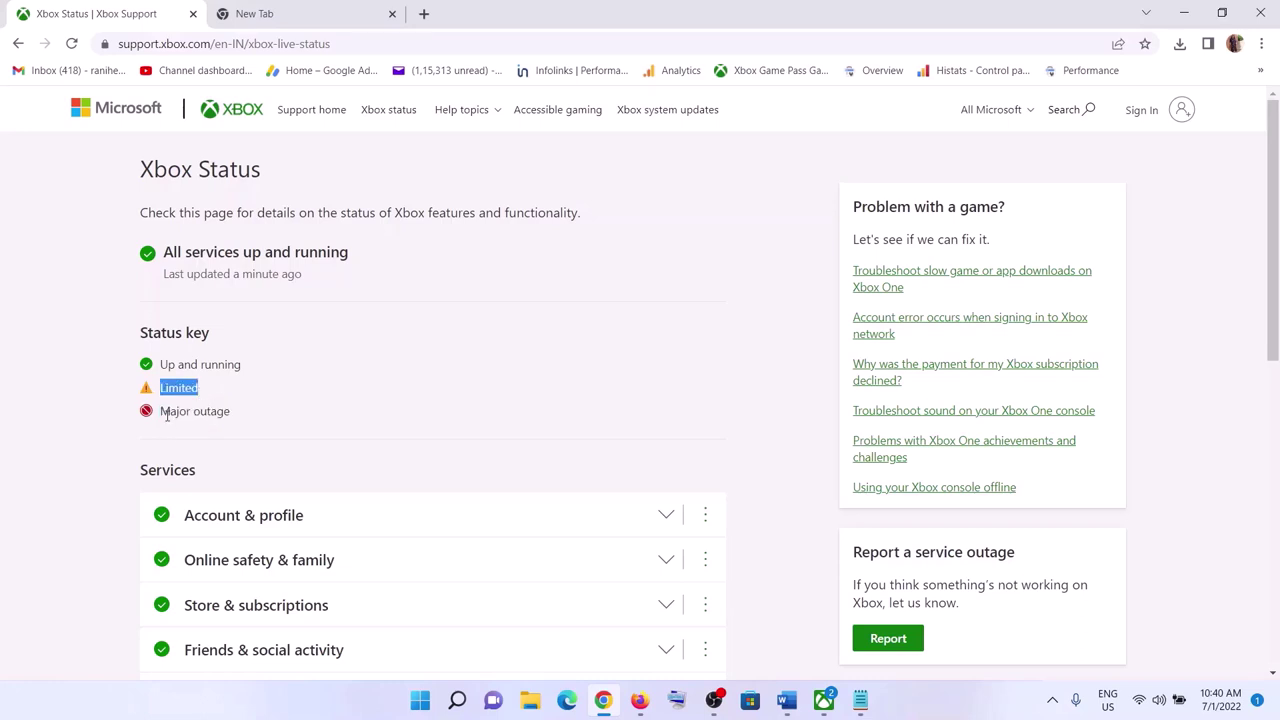
drag(167, 412, 224, 414)
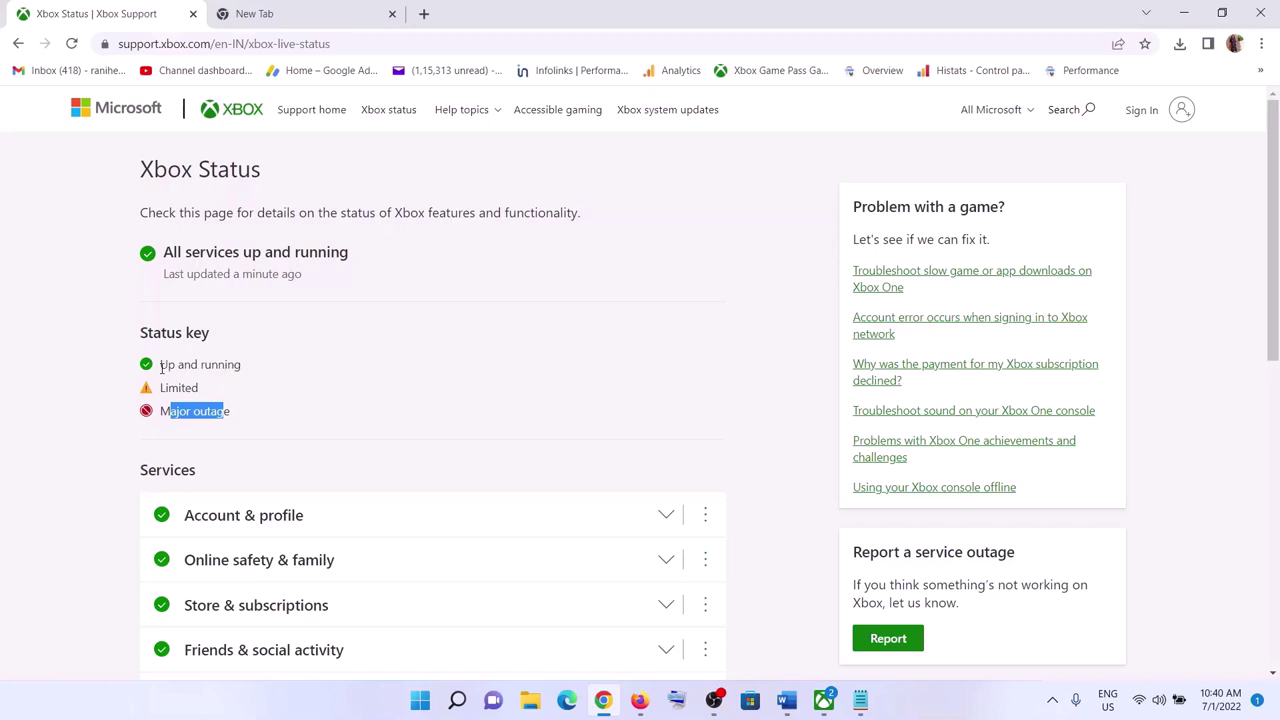
drag(161, 366, 242, 366)
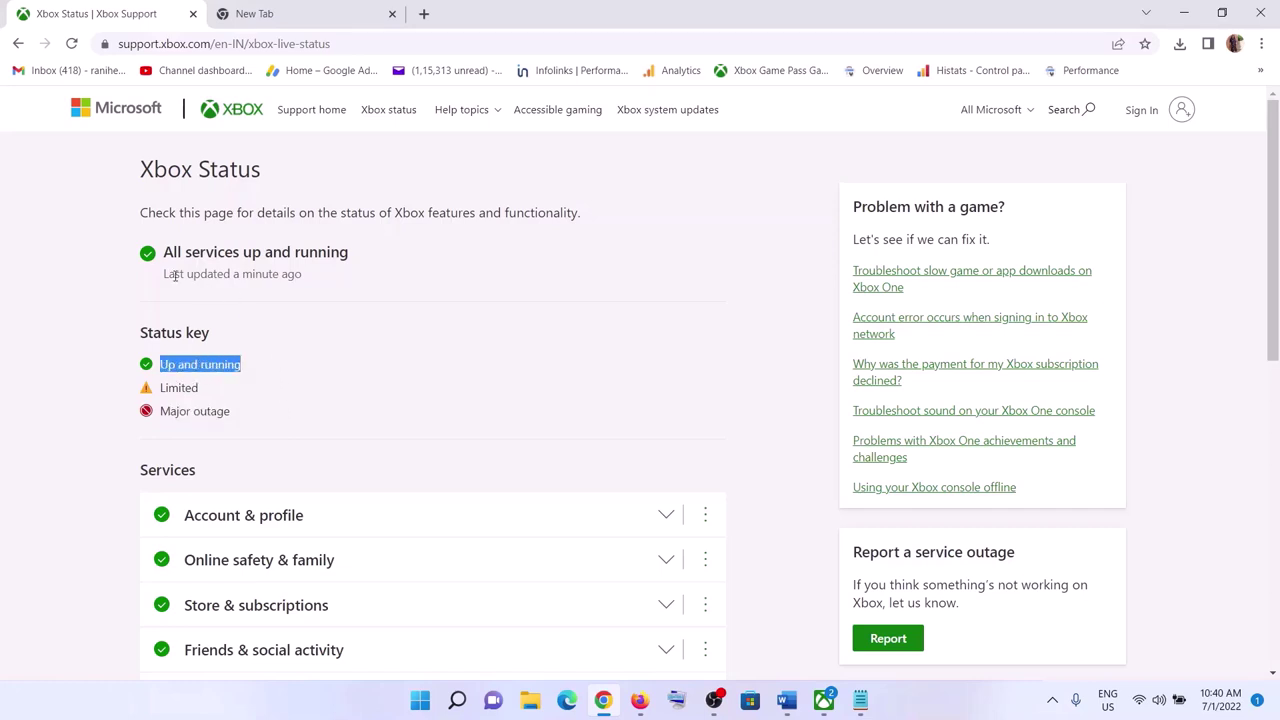
drag(168, 252, 350, 252)
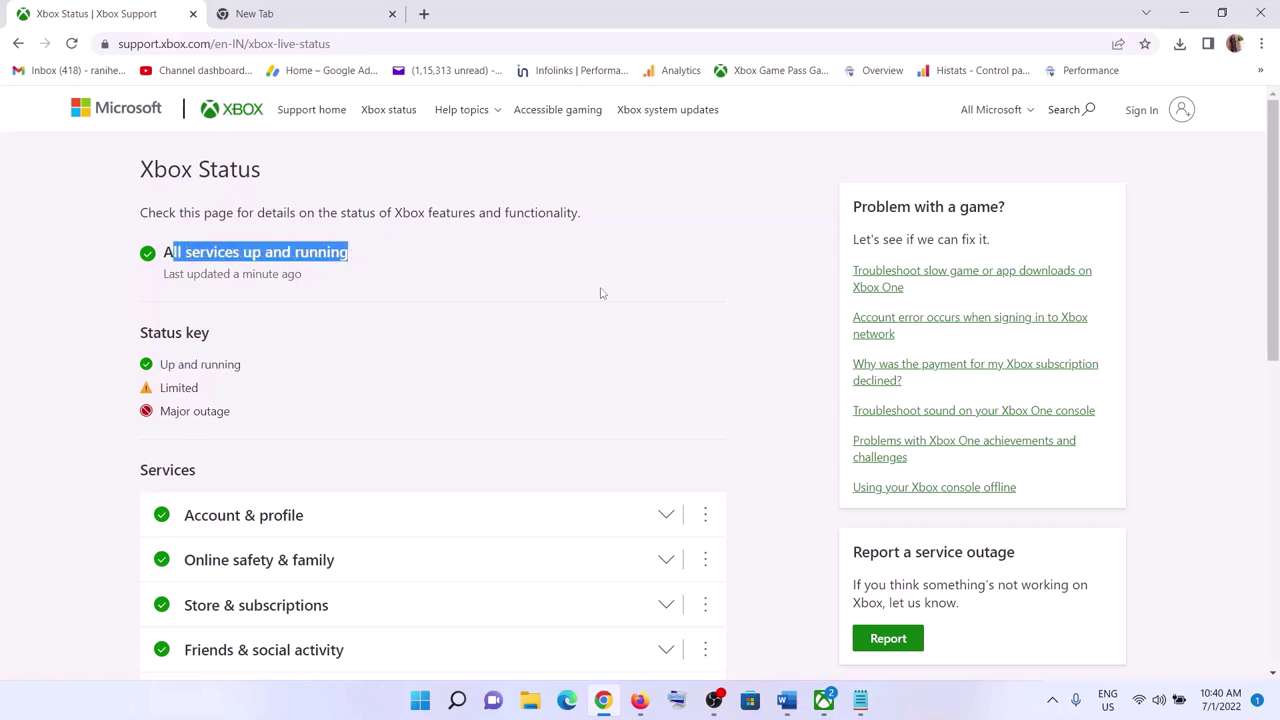
click(786, 700)
scroll(905, 515, down, 3)
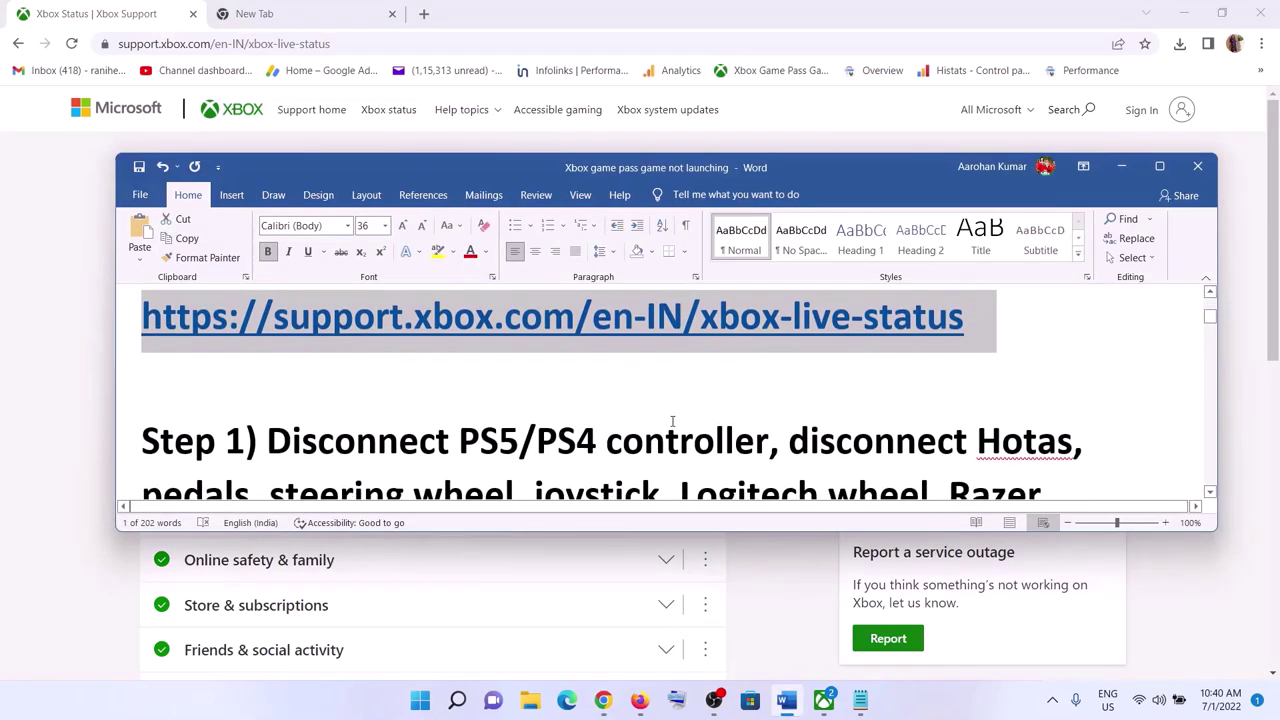
click(1159, 166)
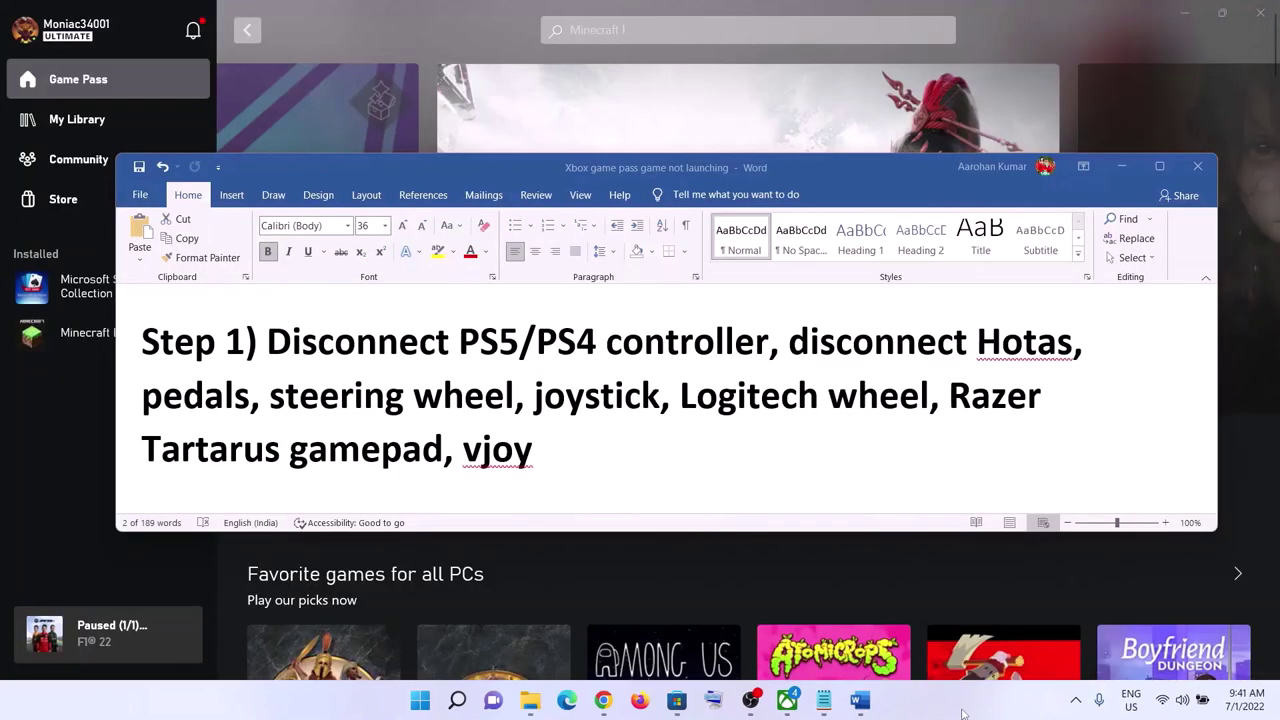
drag(455, 342, 768, 342)
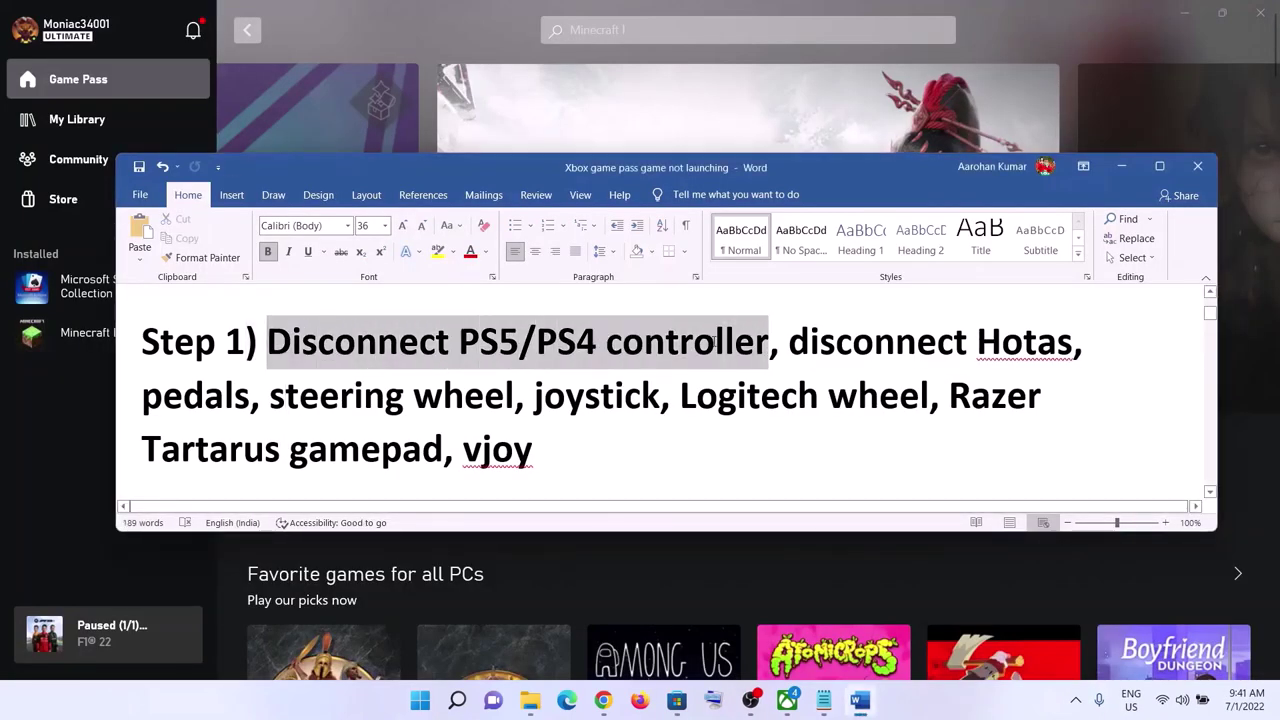
click(395, 367)
drag(290, 343, 768, 342)
click(356, 345)
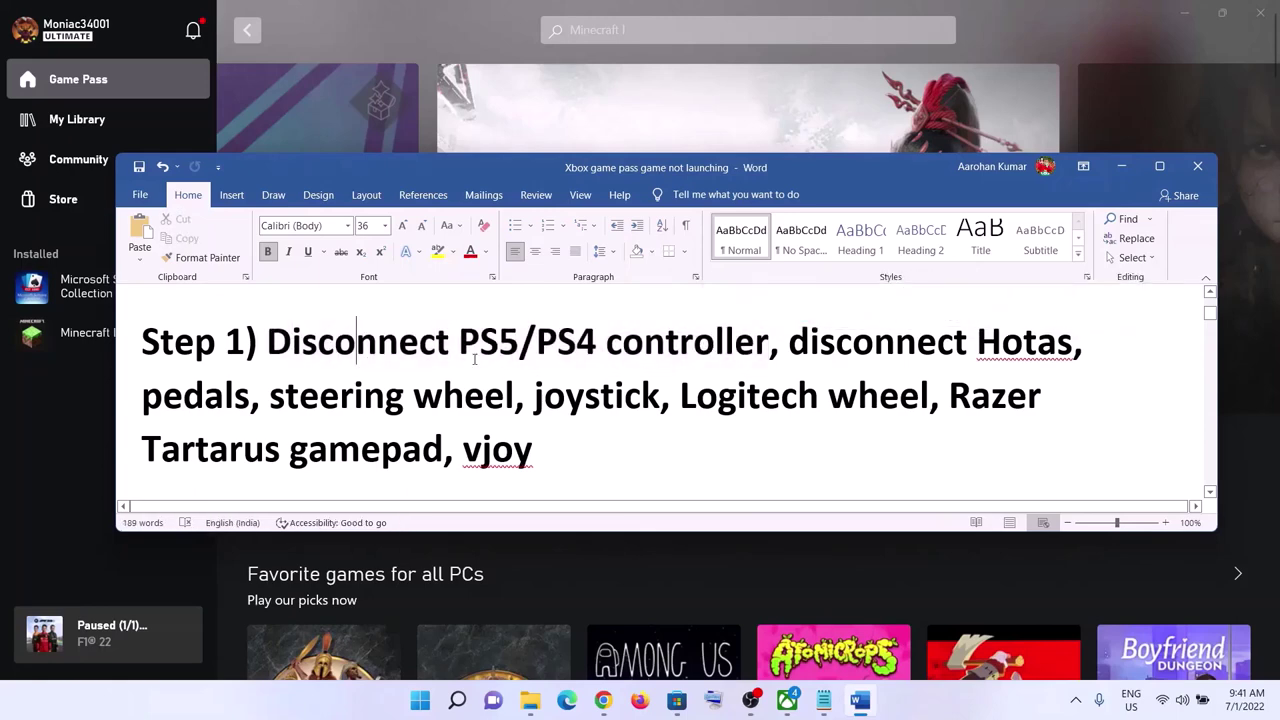
drag(268, 342, 770, 429)
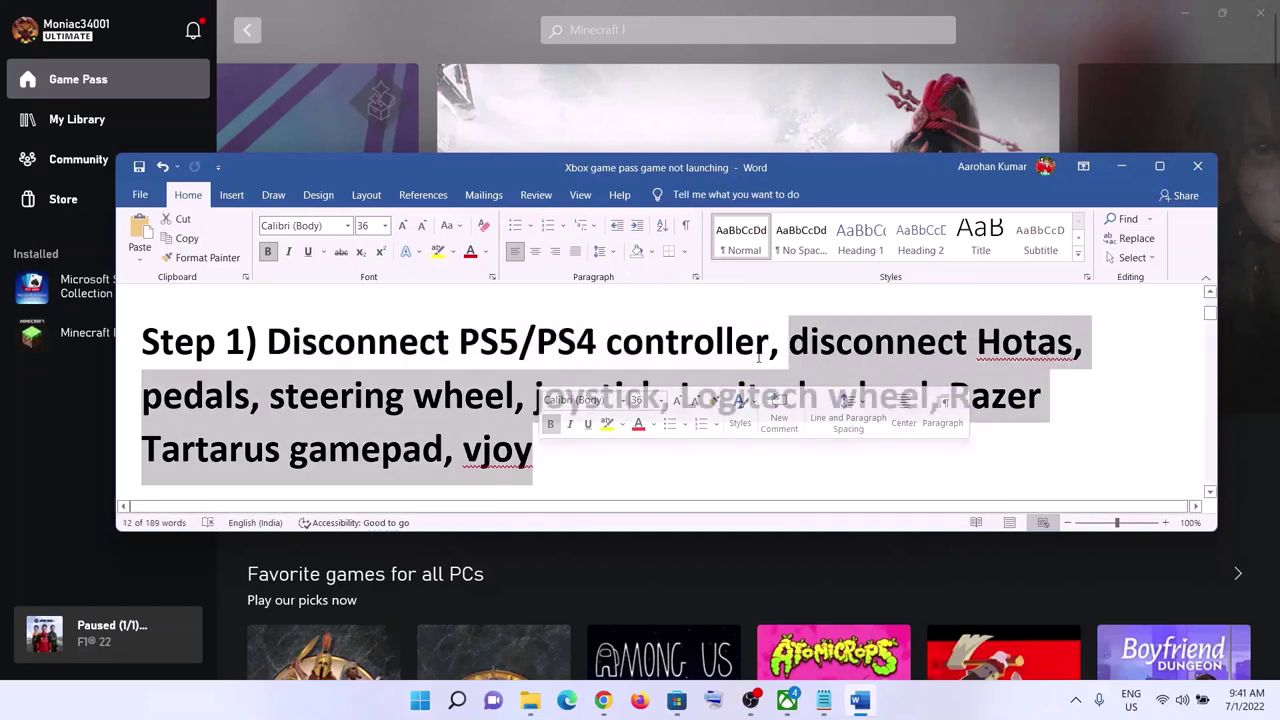
click(755, 341)
drag(789, 341, 534, 464)
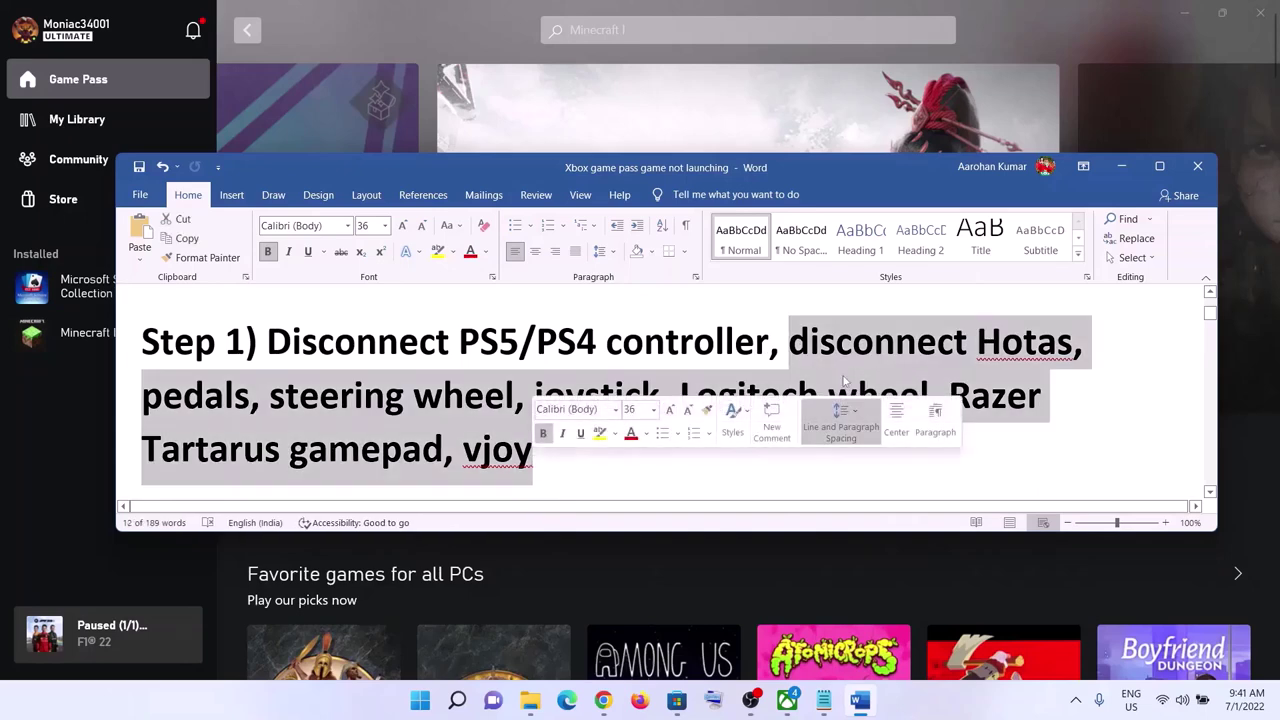
click(785, 343)
drag(787, 341, 286, 345)
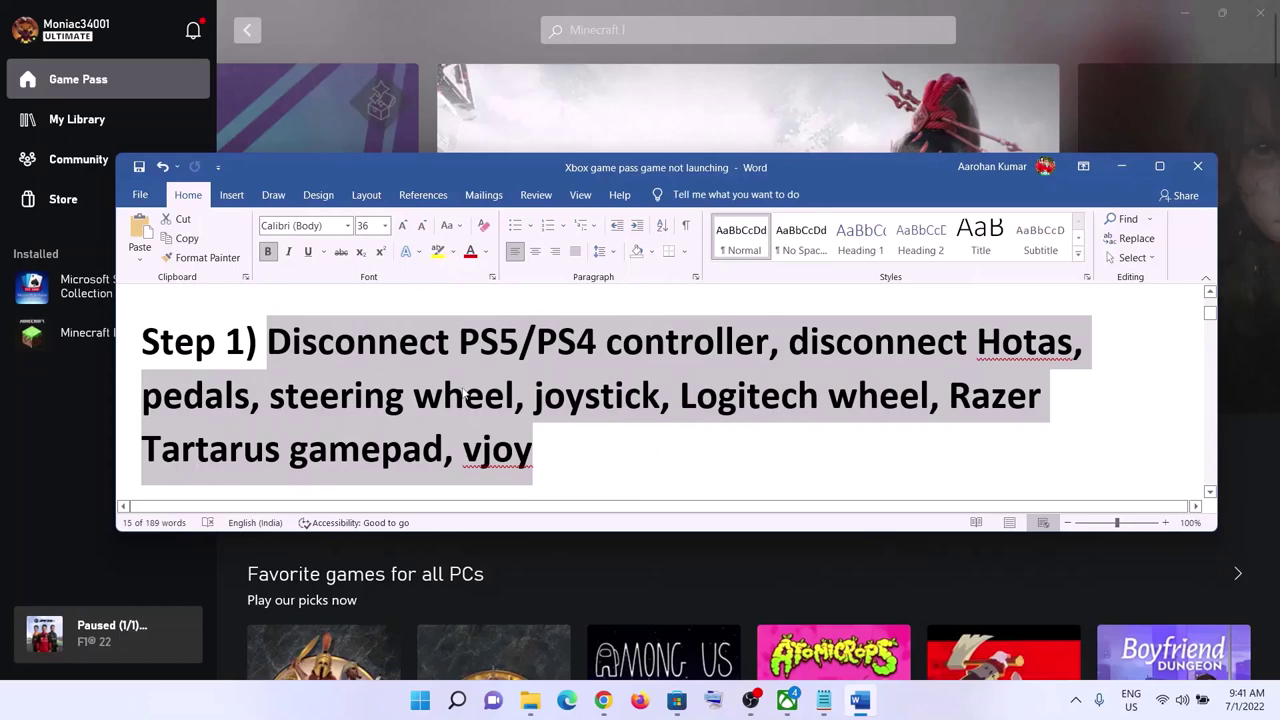
scroll(465, 397, down, 3)
Step: Verify and repair Minecraft Launcher's files via Manage > Files, then return to the notes at Step 3
drag(301, 425, 676, 416)
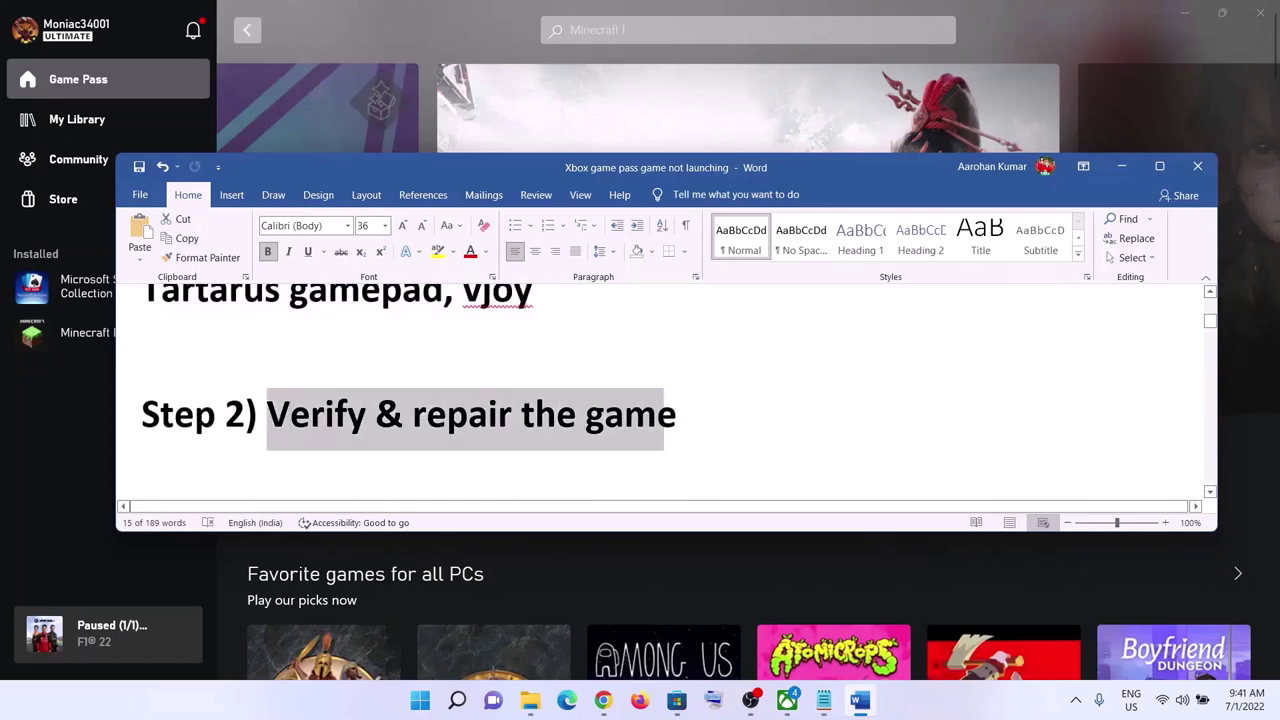
click(1121, 166)
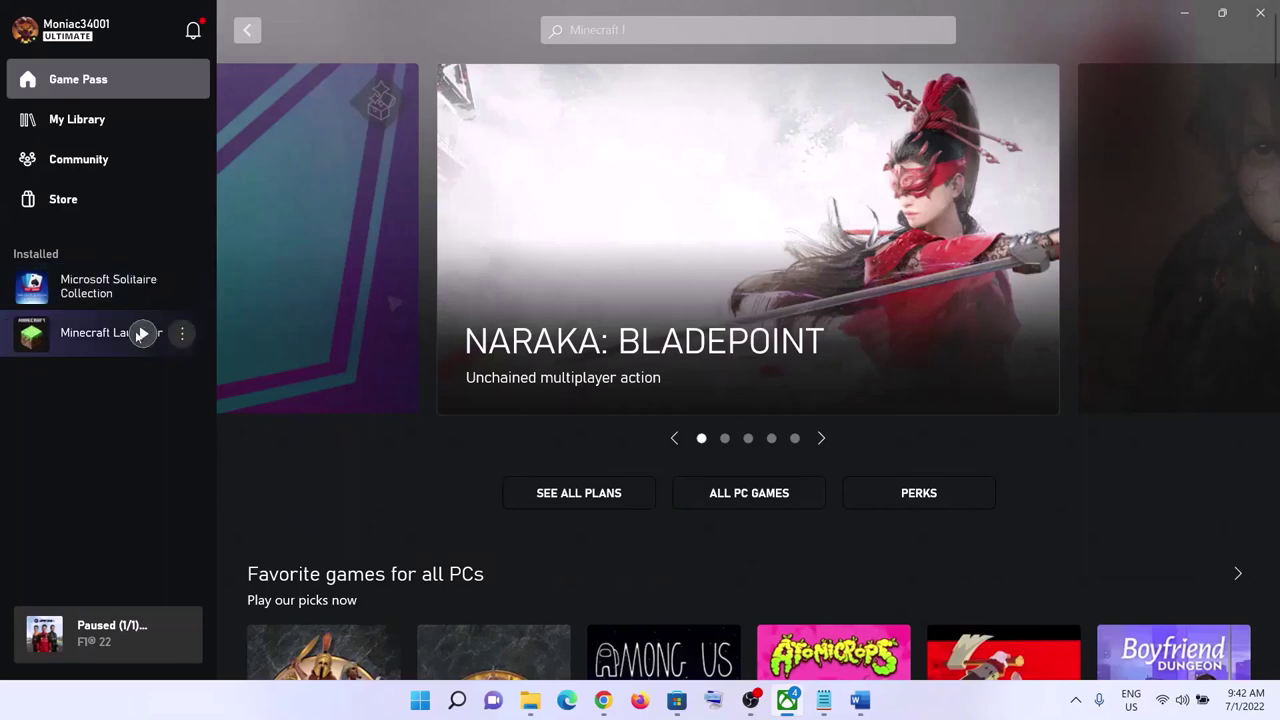
mouse_move(104, 334)
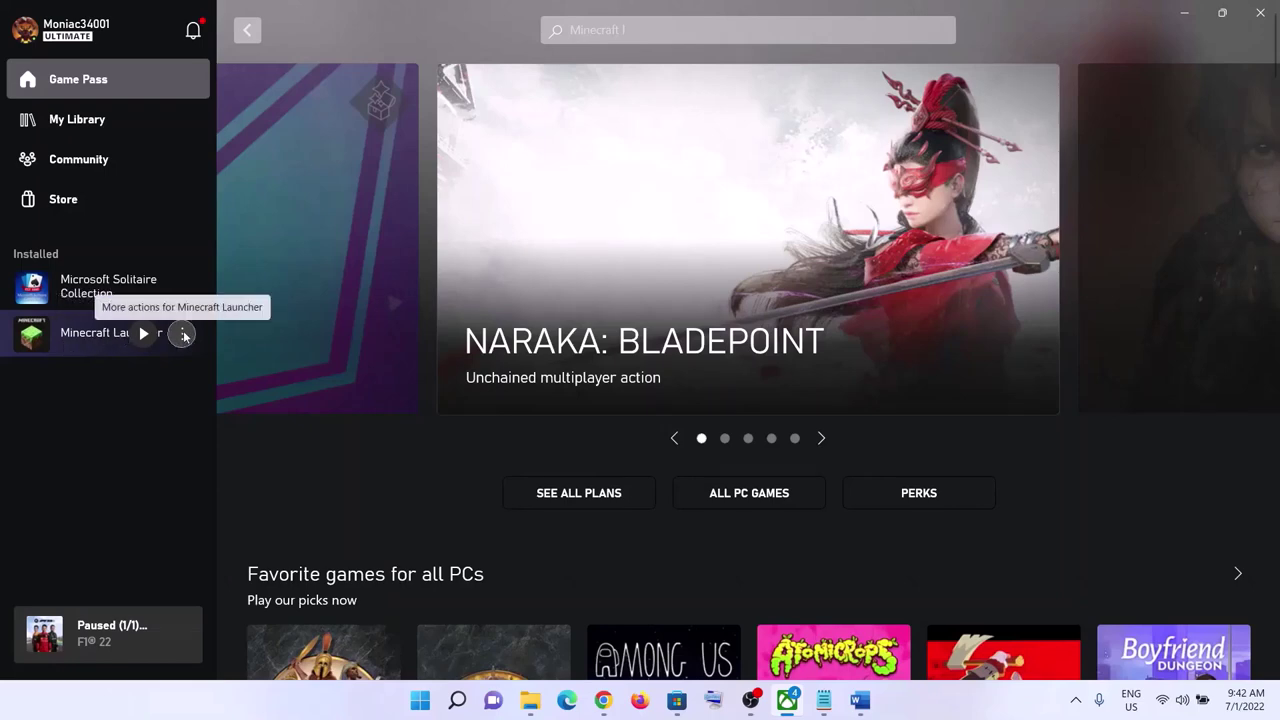
right_click(110, 334)
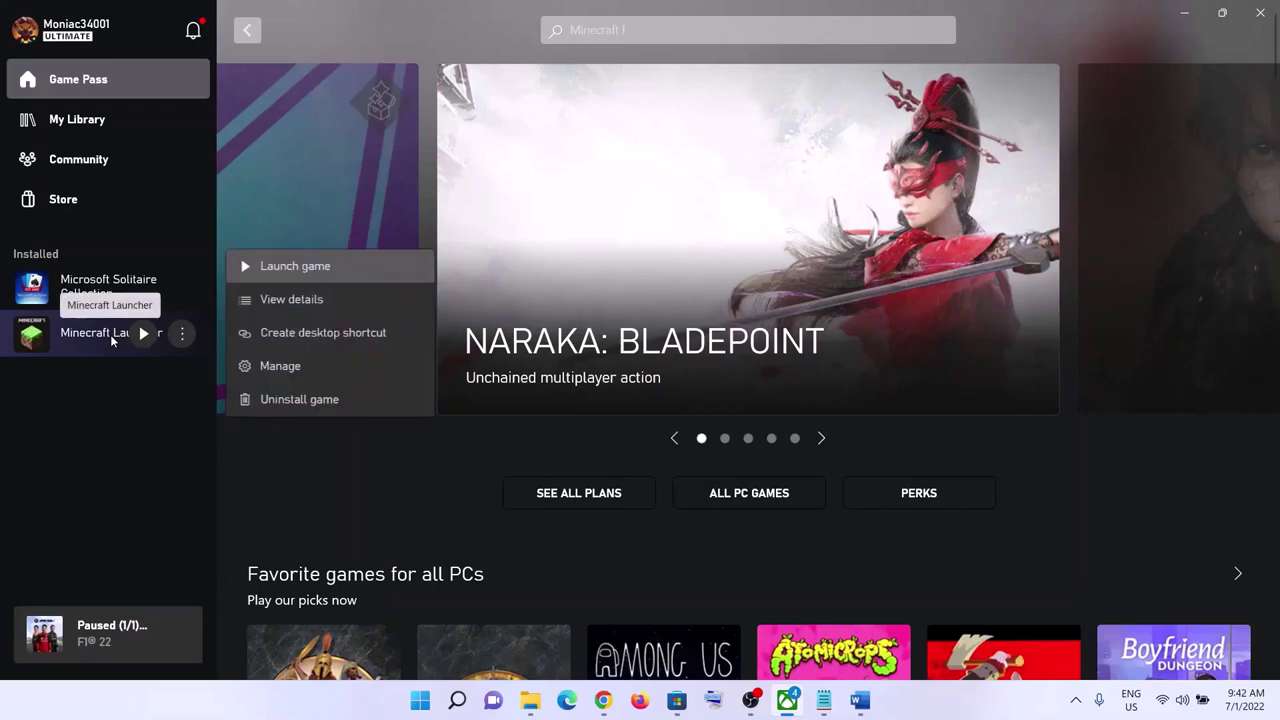
click(289, 372)
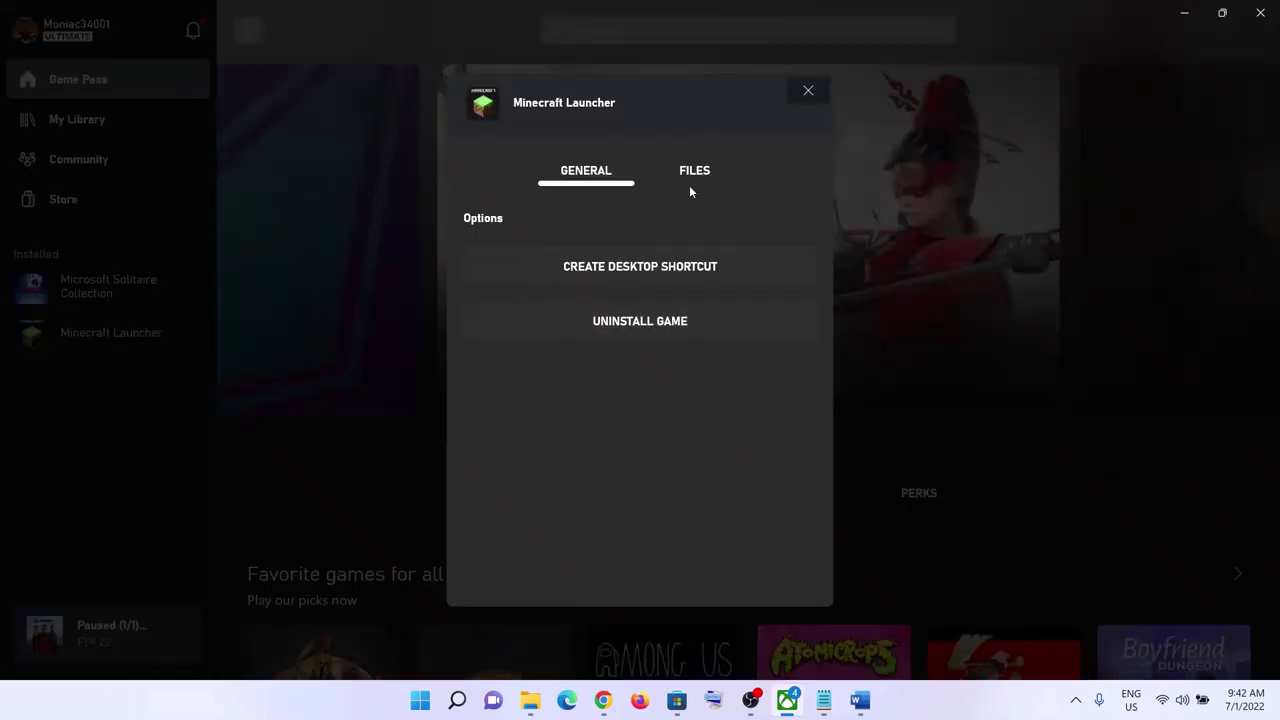
click(692, 172)
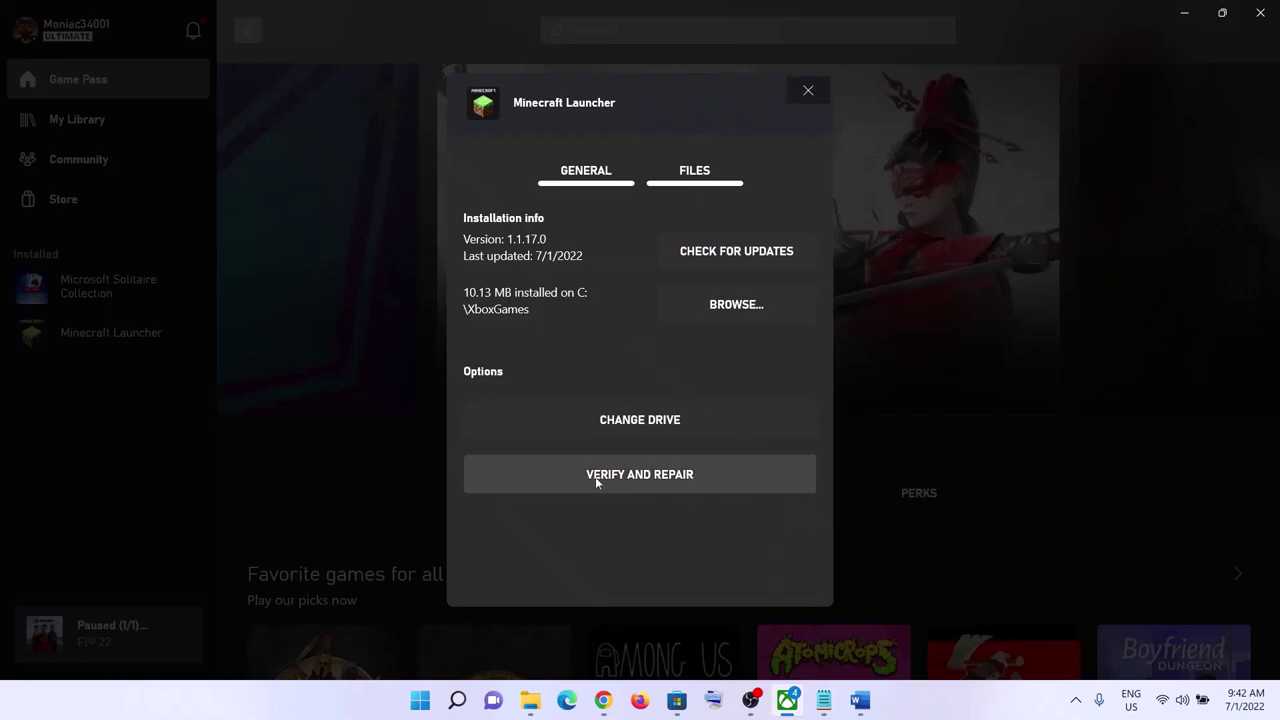
click(668, 479)
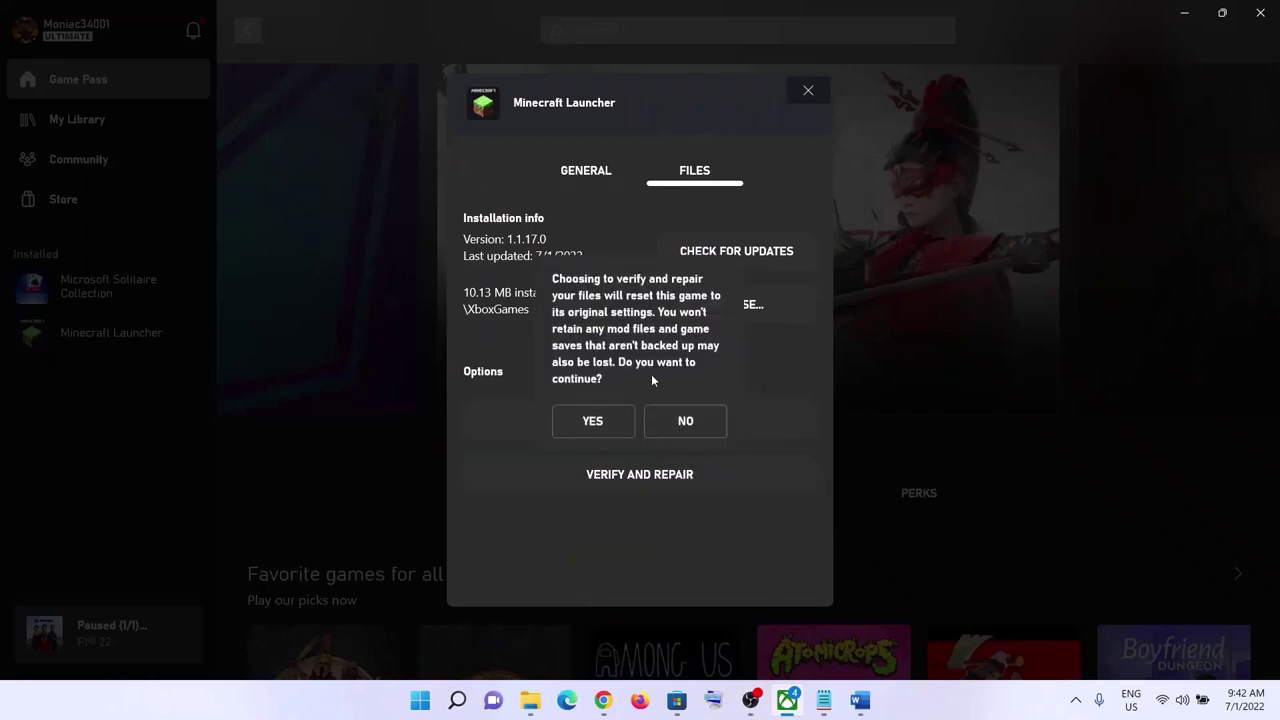
click(593, 421)
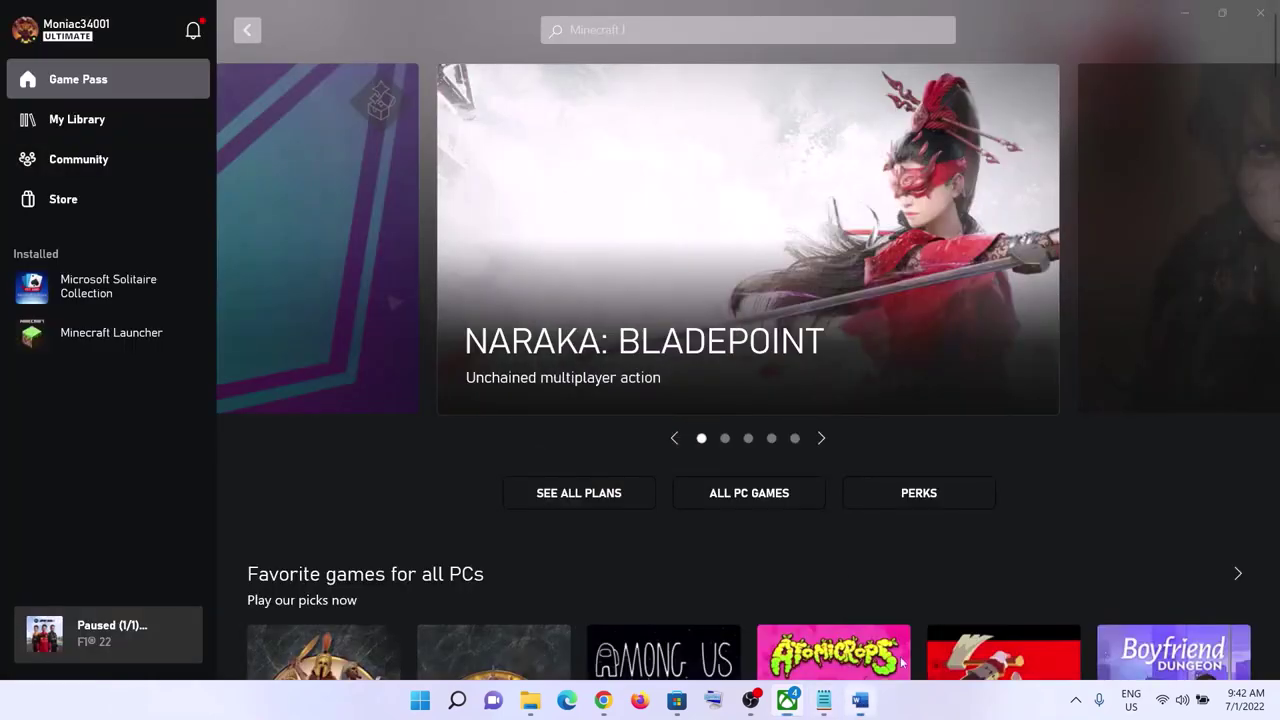
click(860, 700)
scroll(357, 400, down, 3)
drag(268, 420, 591, 417)
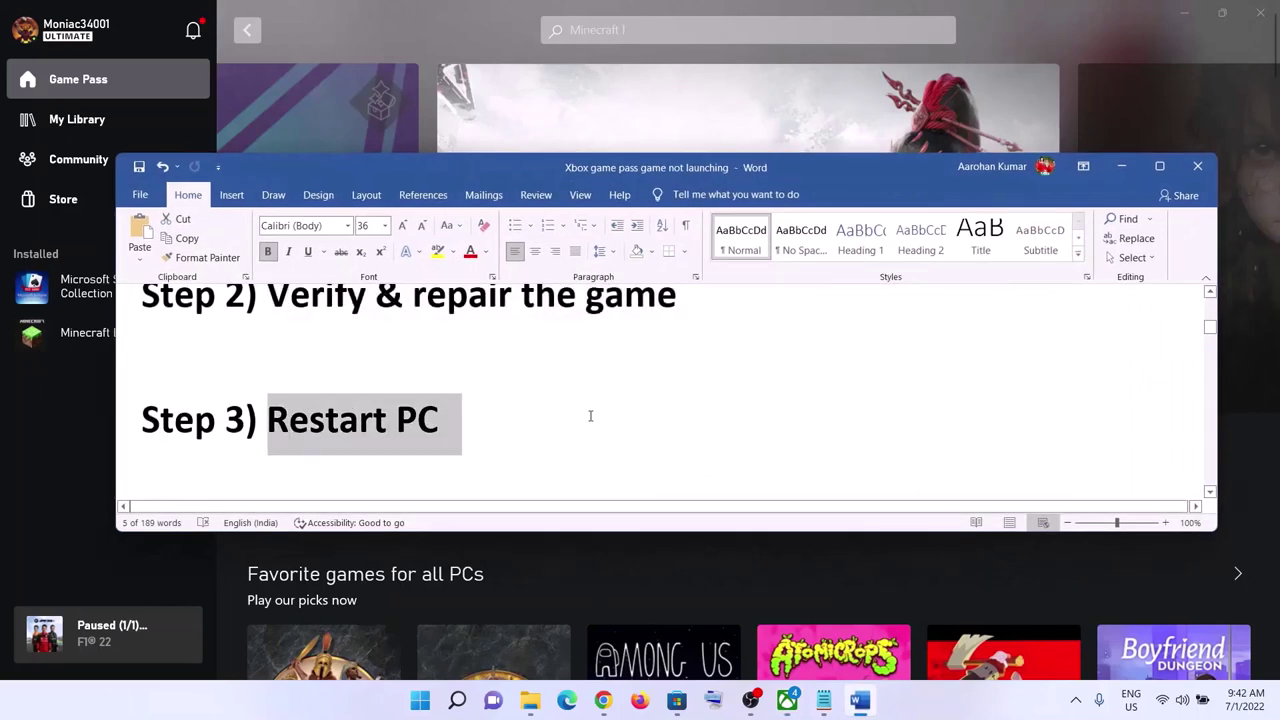
click(1121, 166)
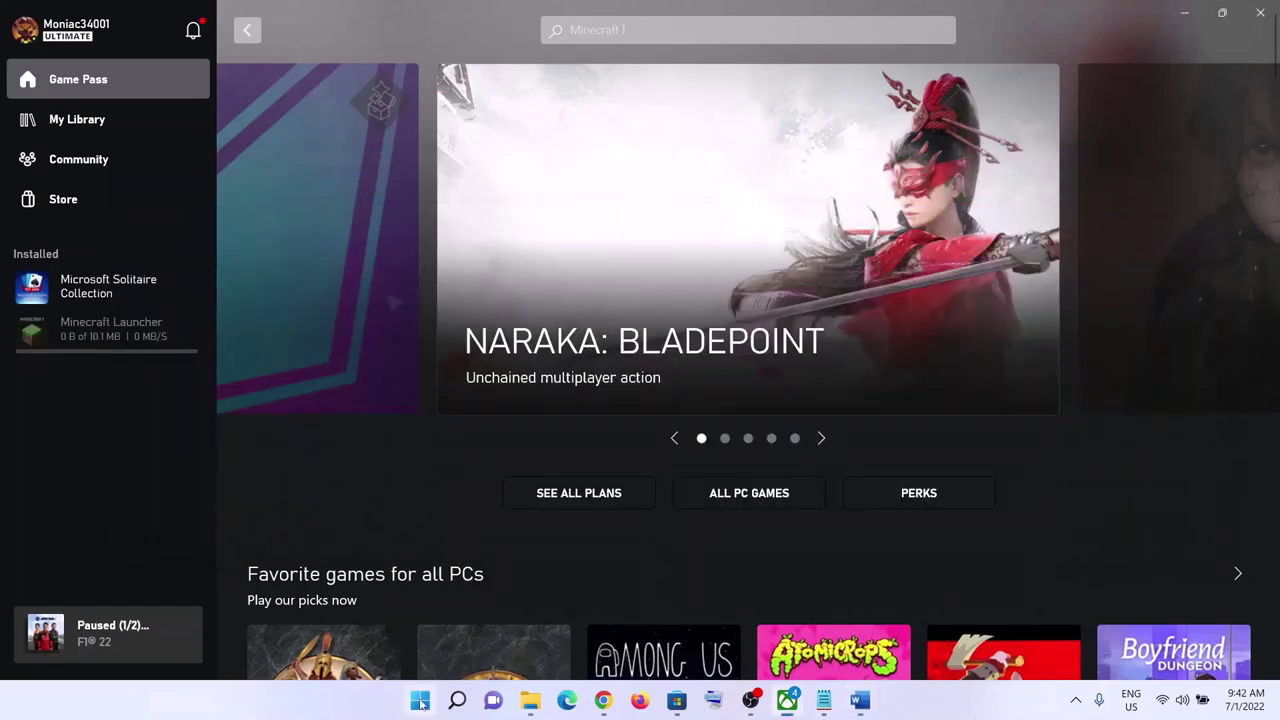
key(super)
click(846, 642)
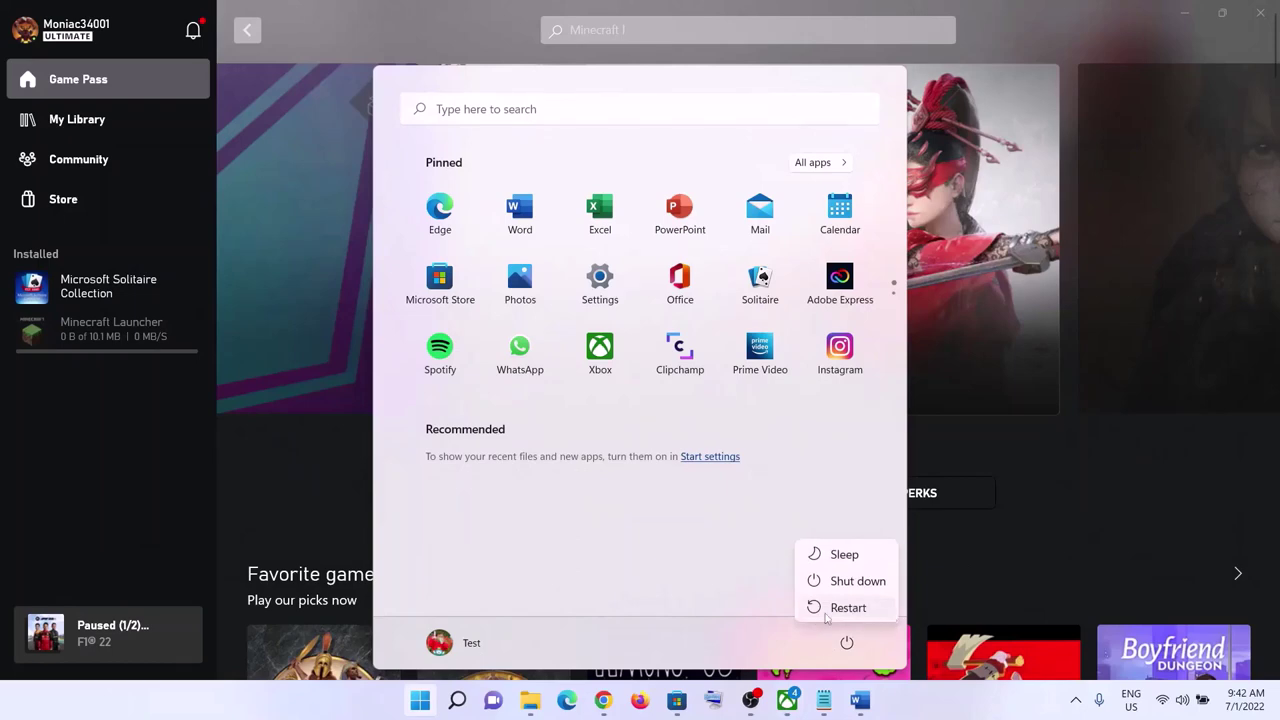
key(Escape)
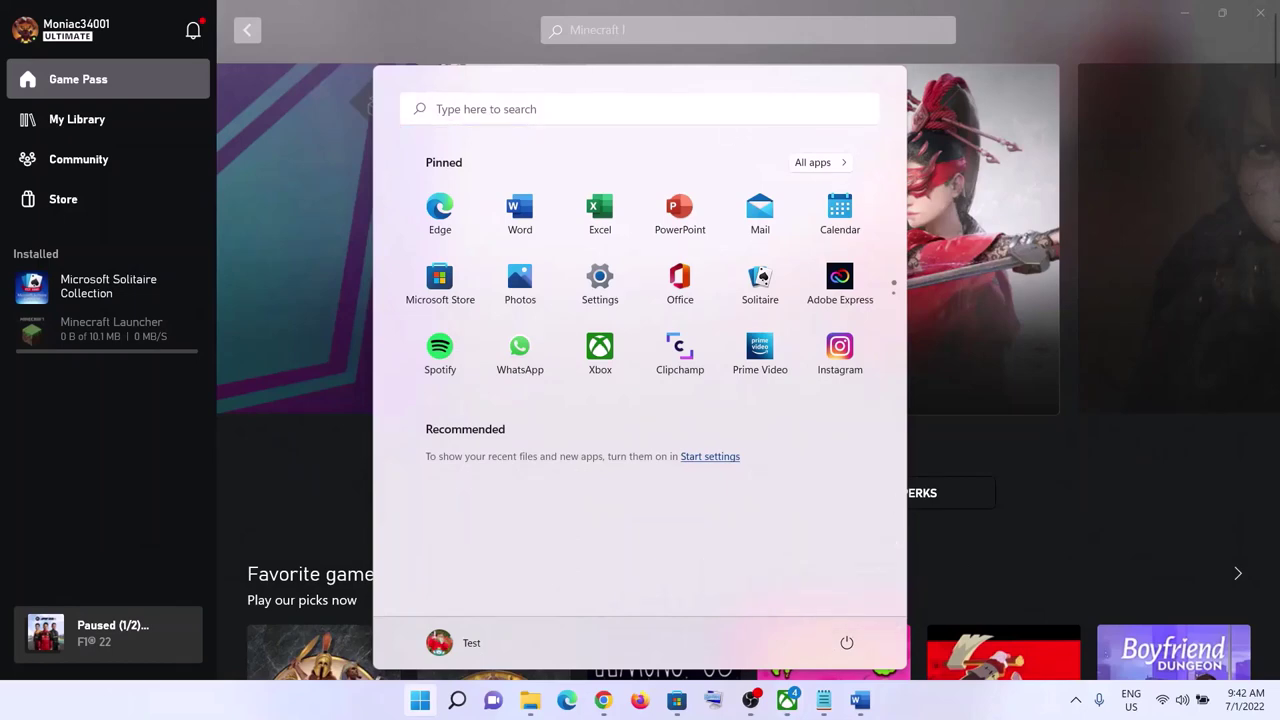
click(860, 701)
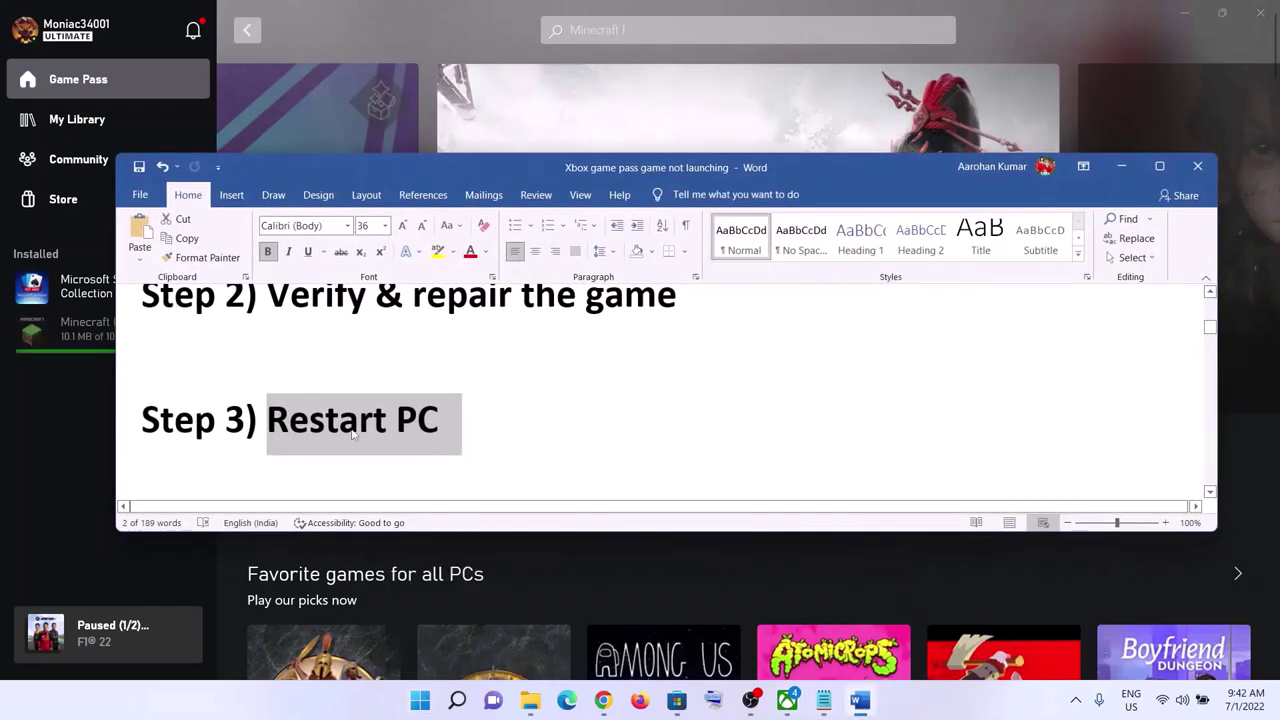
Step: Select Step 4 in the notes, then reveal the Minecraft Launcher options in the Xbox app
scroll(480, 423, down, 4)
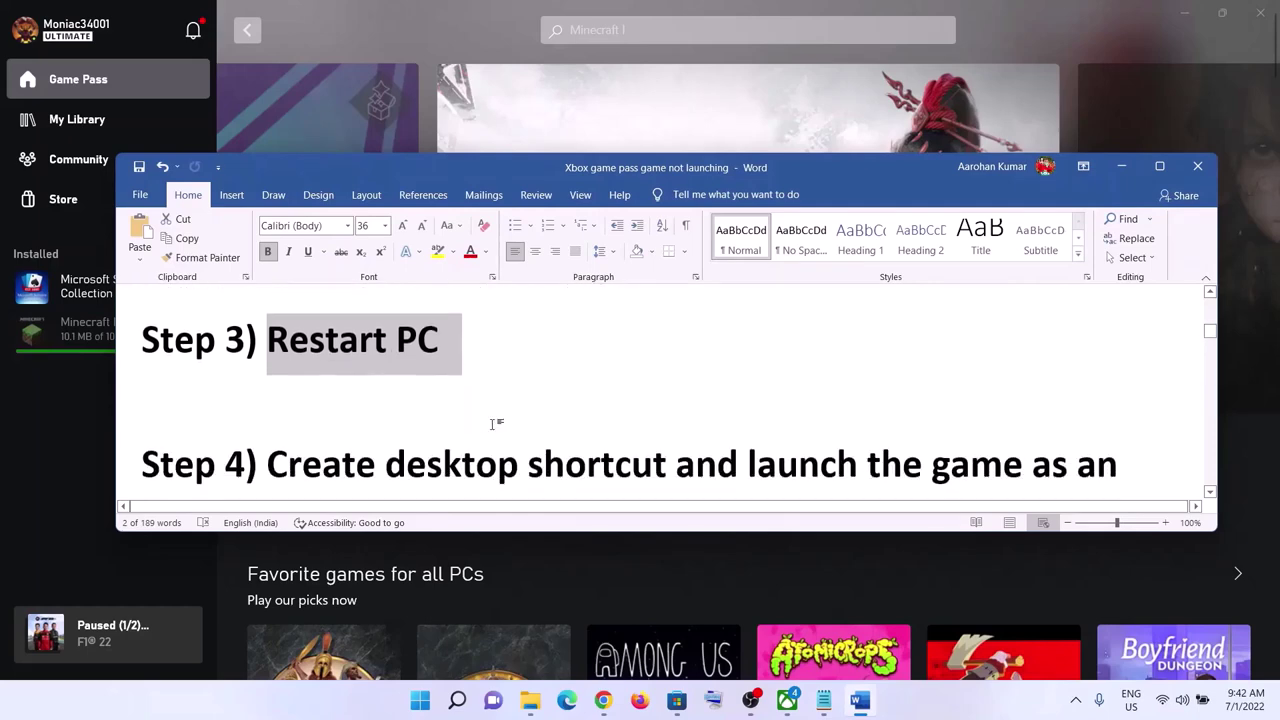
drag(312, 400, 777, 425)
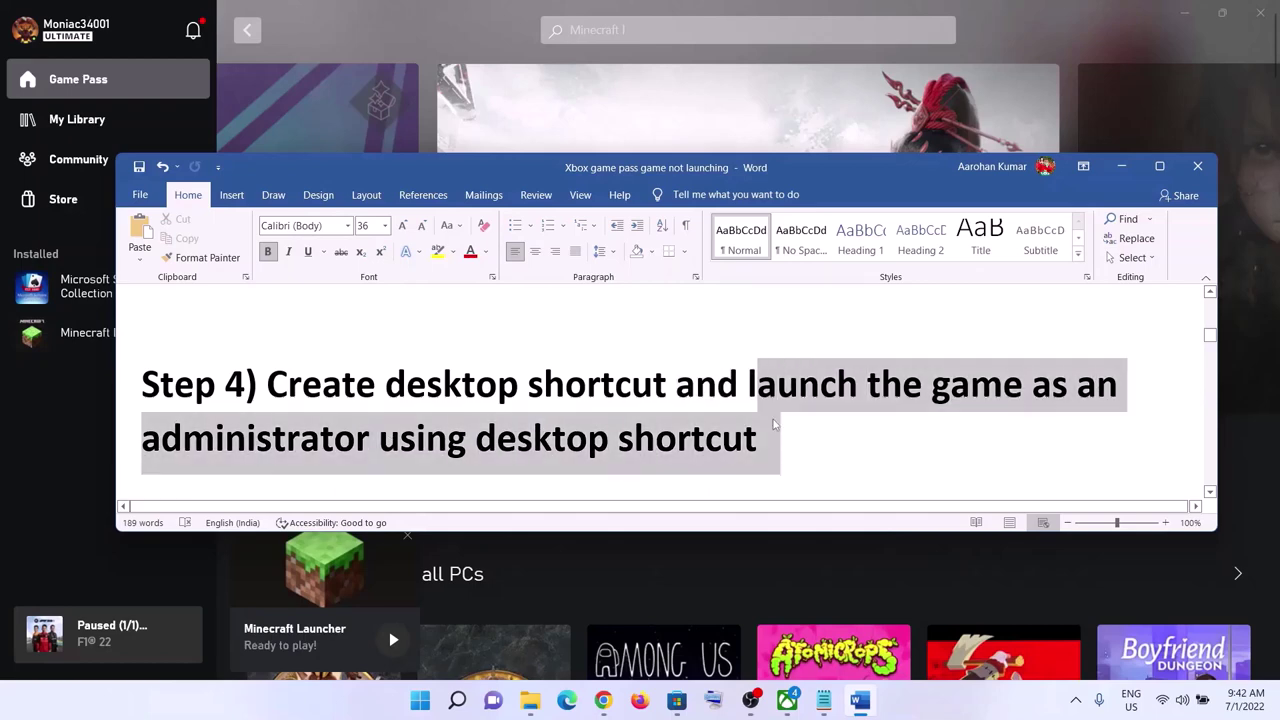
click(1121, 166)
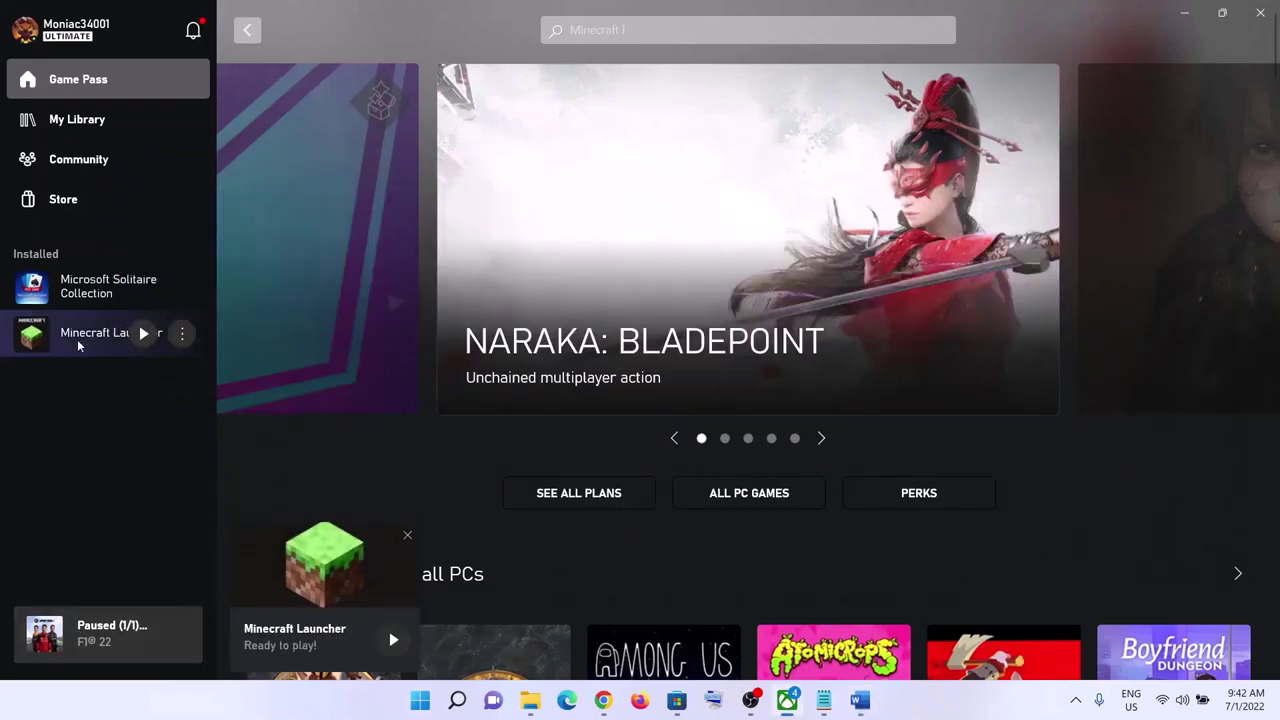
right_click(80, 344)
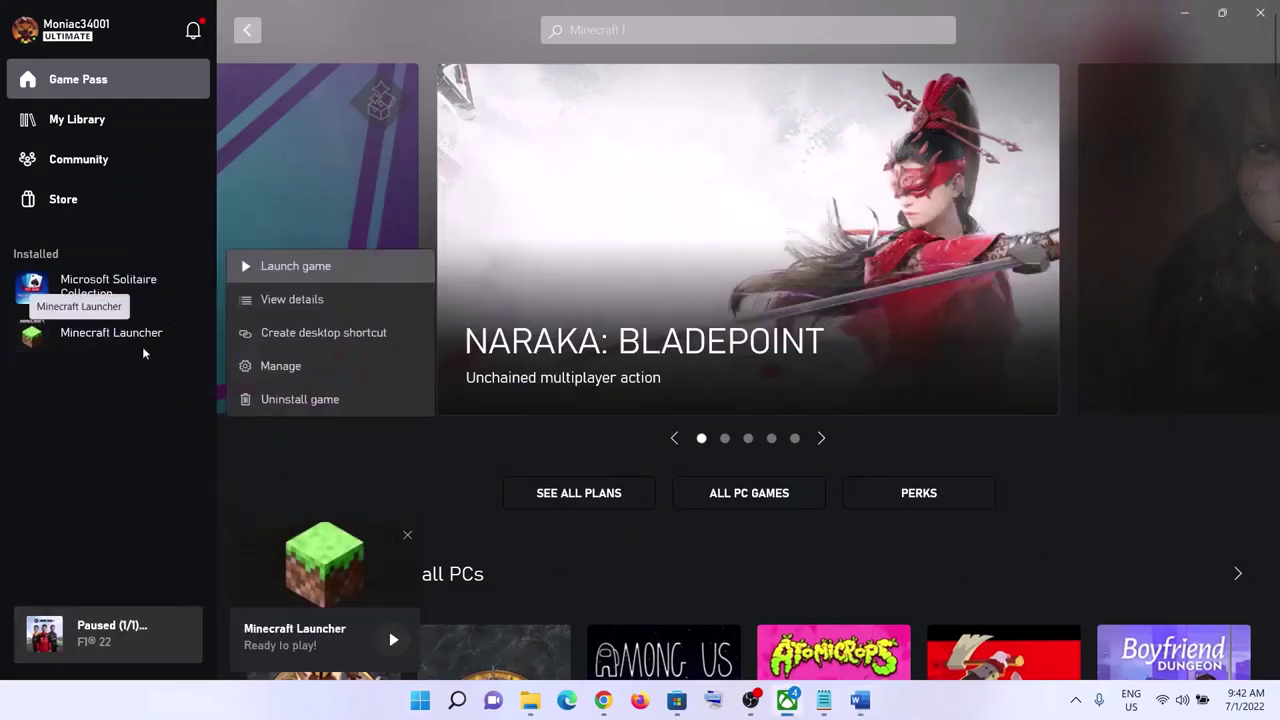
click(71, 402)
click(184, 336)
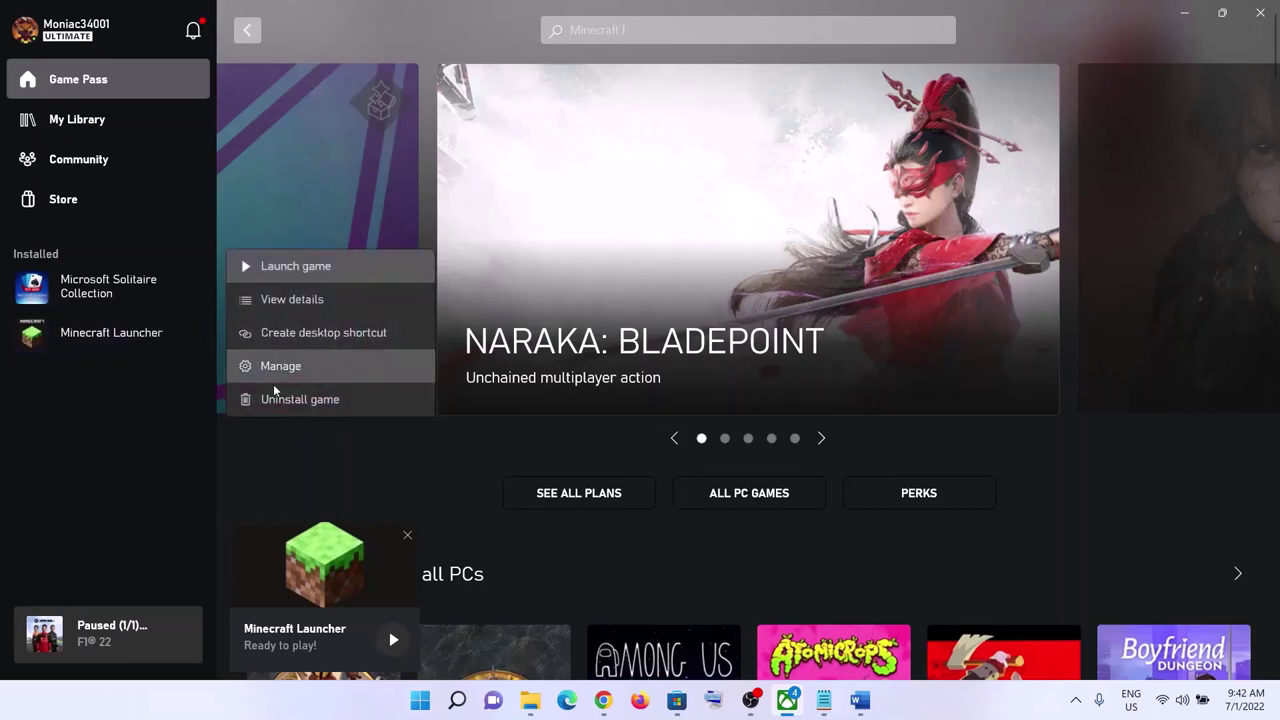
click(134, 409)
Step: Create a Minecraft Launcher desktop shortcut from its Manage settings
mouse_move(112, 340)
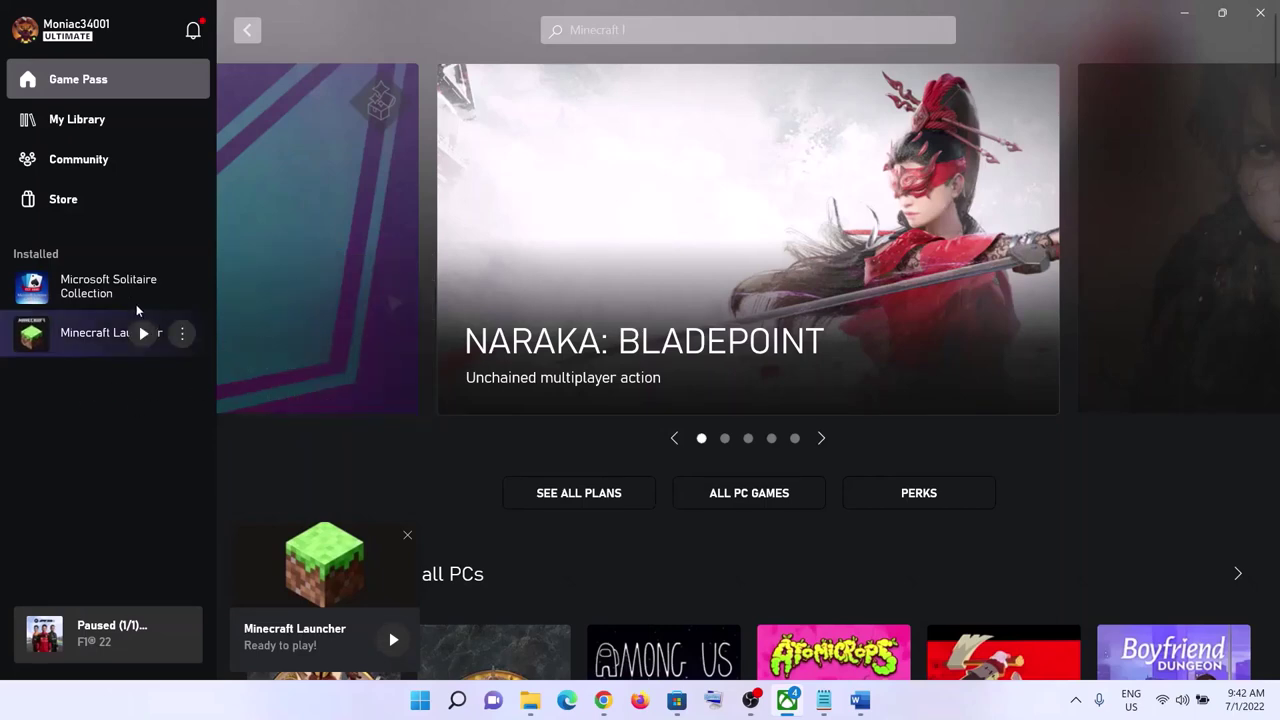
click(182, 334)
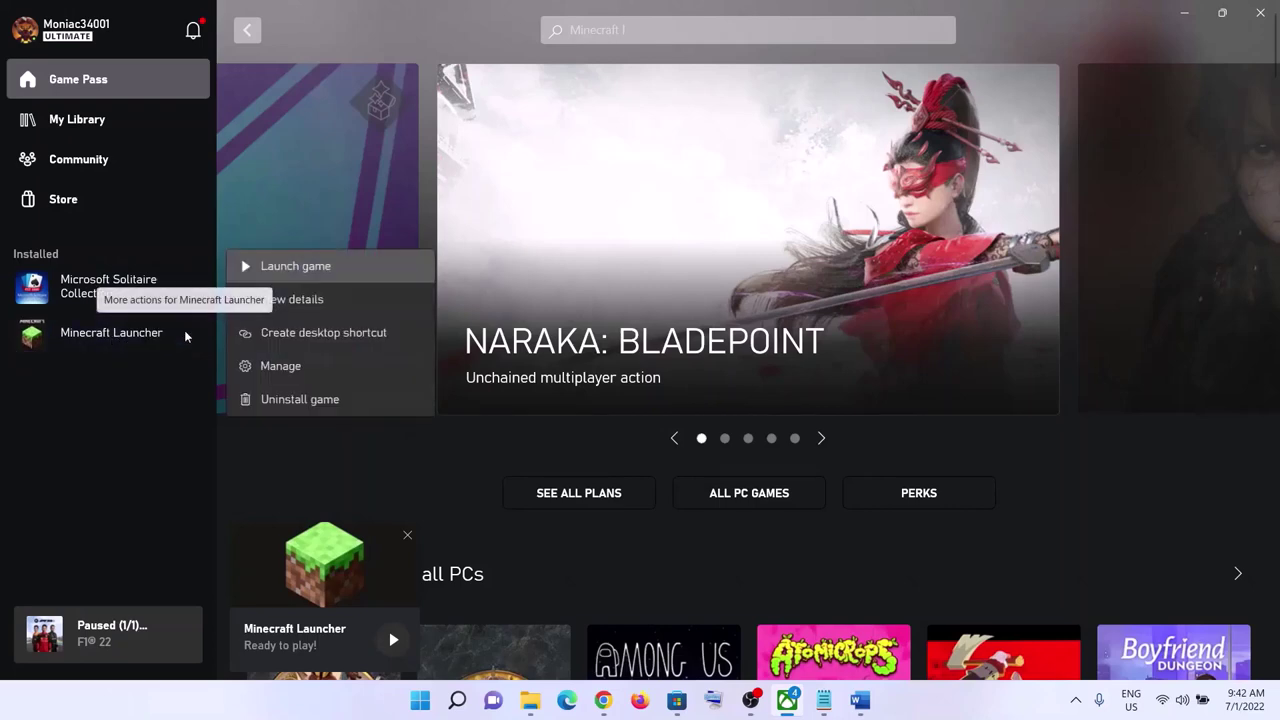
click(118, 343)
right_click(105, 342)
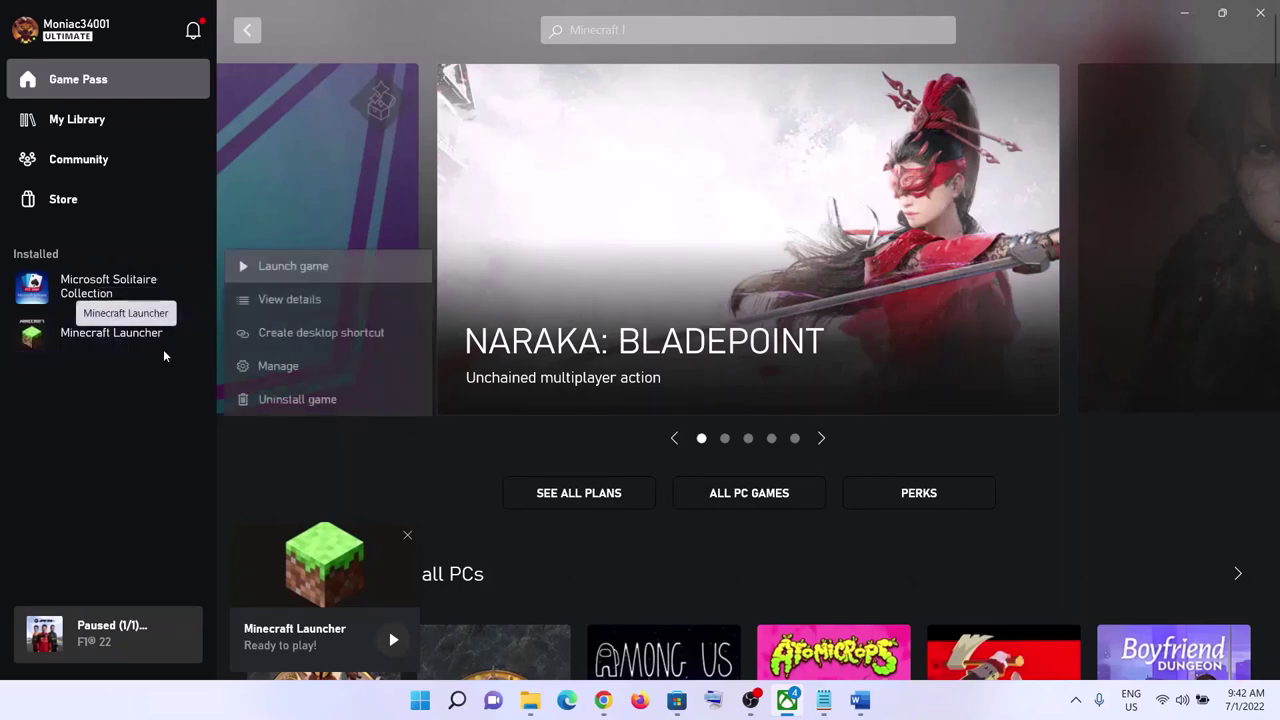
click(281, 366)
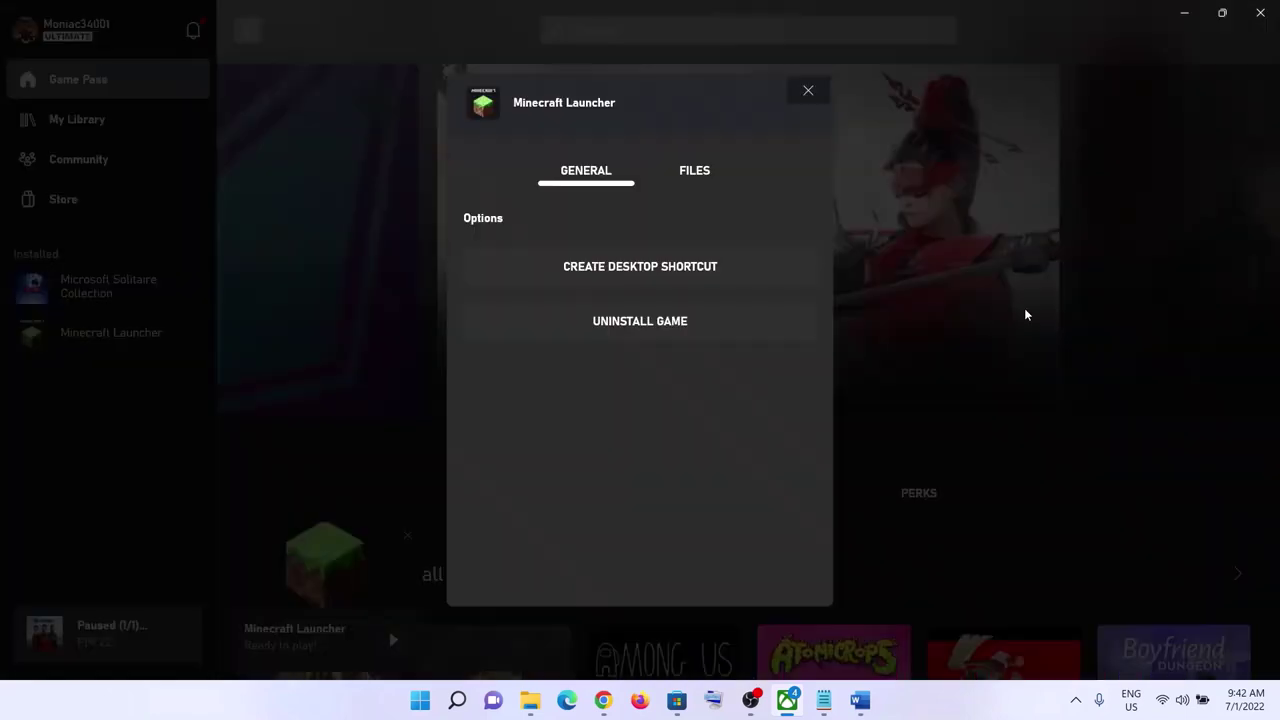
click(641, 270)
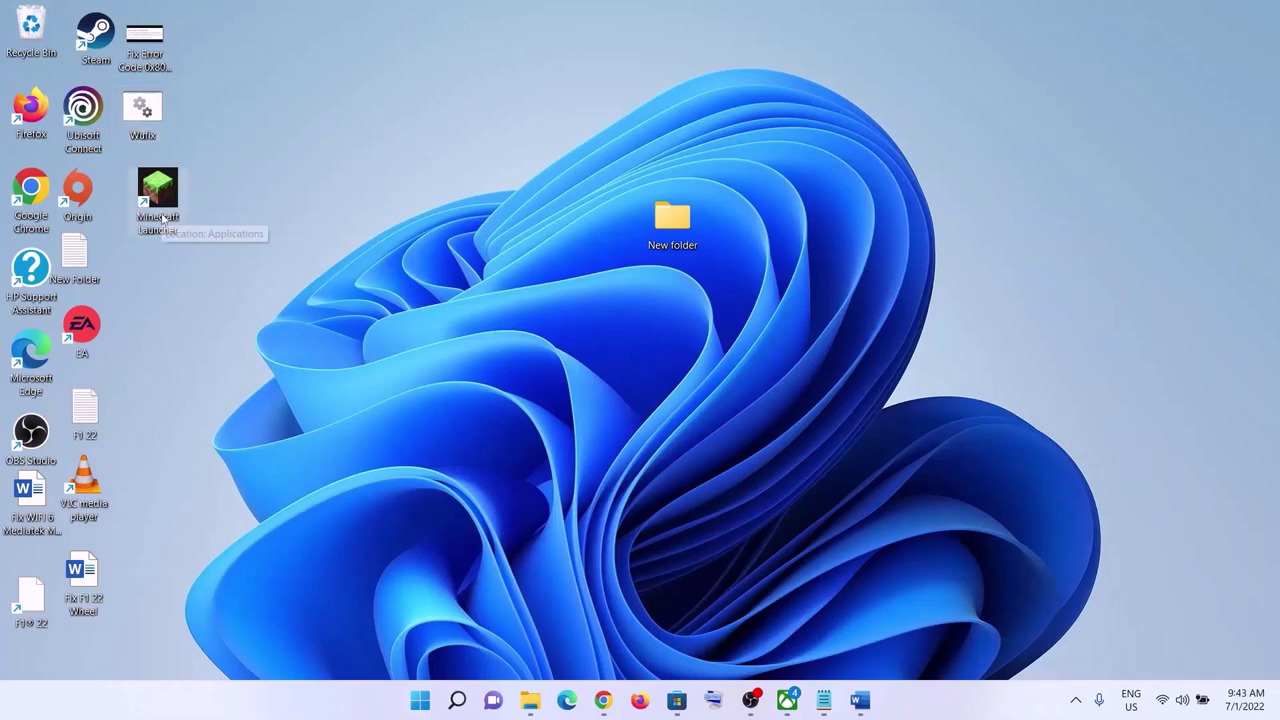
Step: Bring up the Minecraft Launcher desktop shortcut's menu showing Run as administrator, then return to Word
right_click(167, 201)
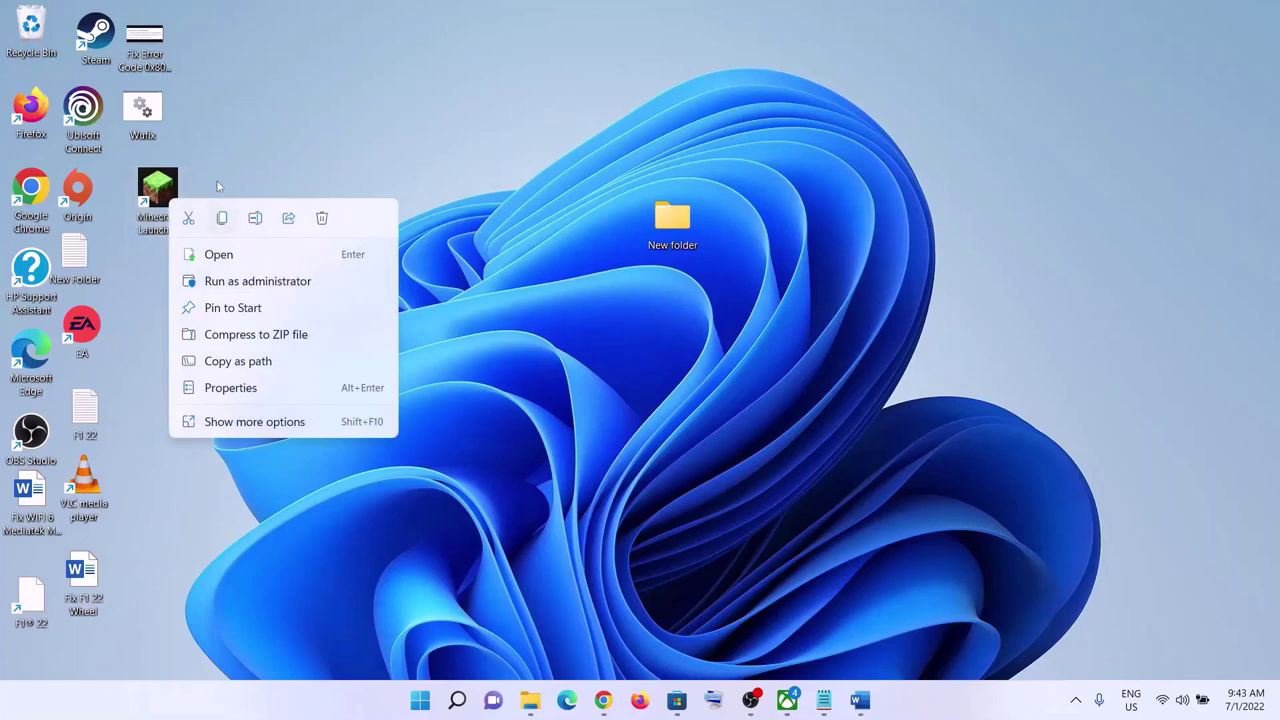
click(172, 197)
right_click(165, 198)
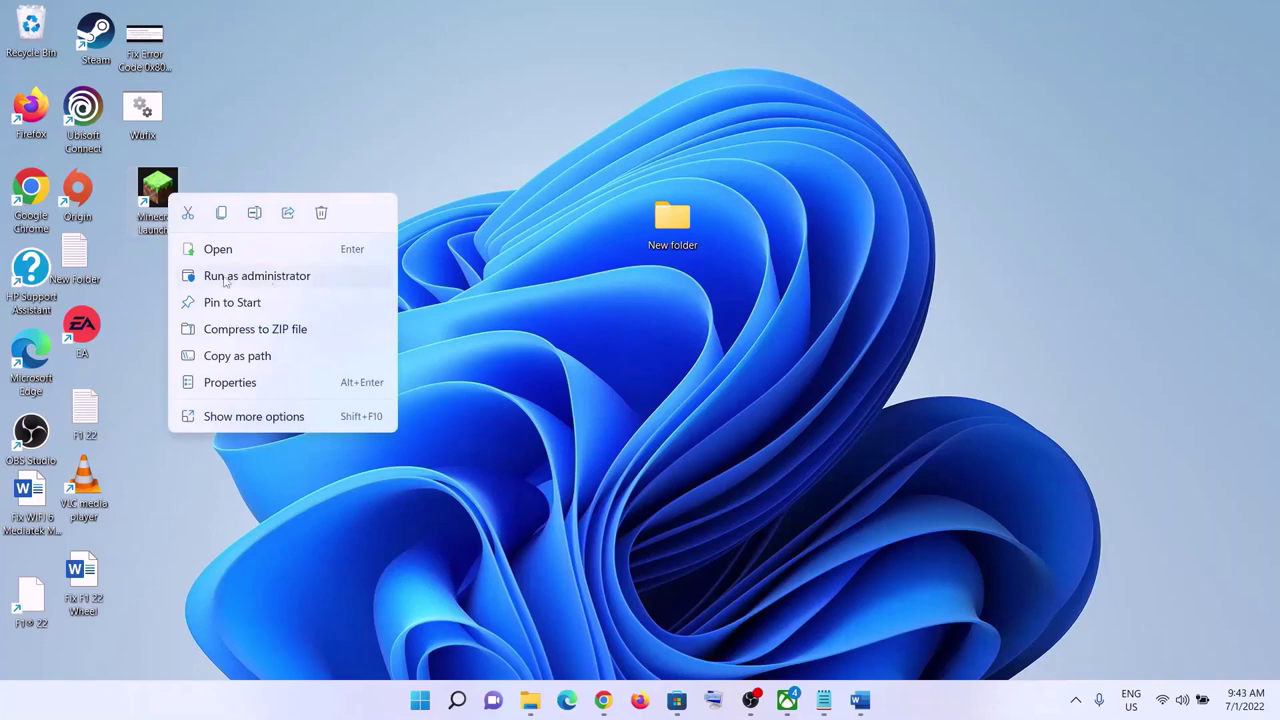
click(168, 191)
right_click(168, 193)
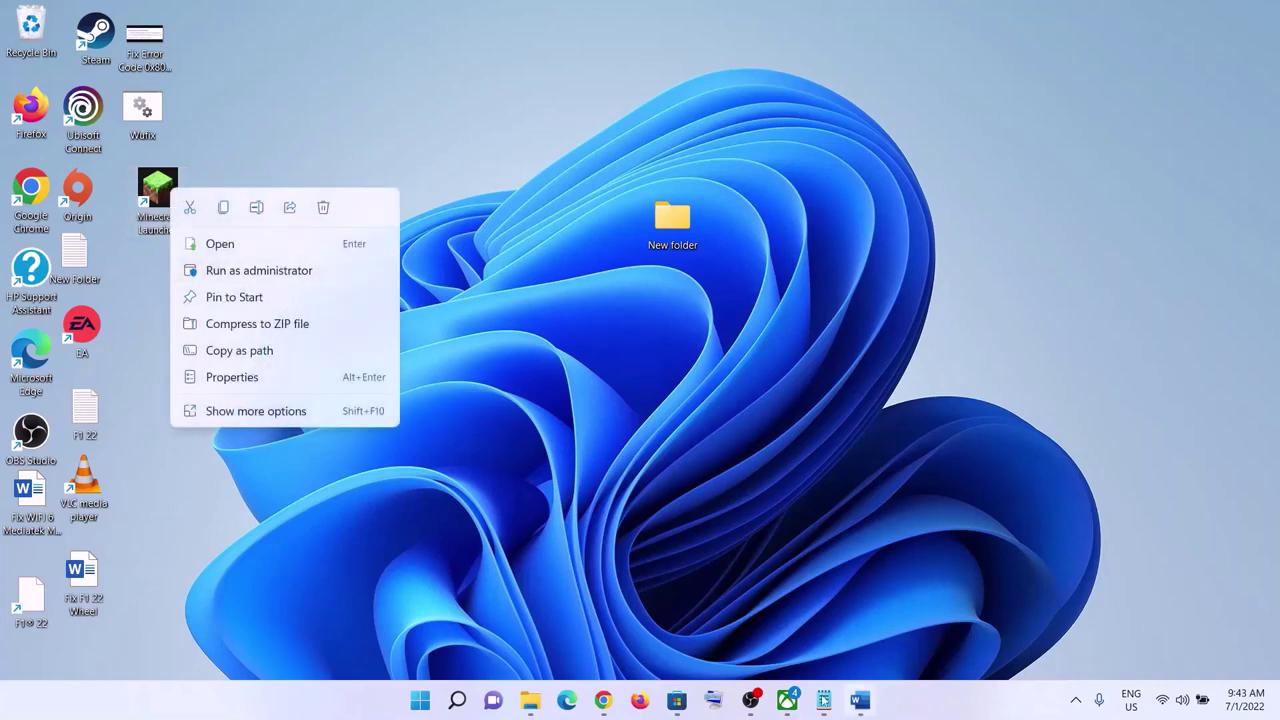
key(alt+Tab)
Step: Open Apps & features in Windows Settings
scroll(333, 378, down, 3)
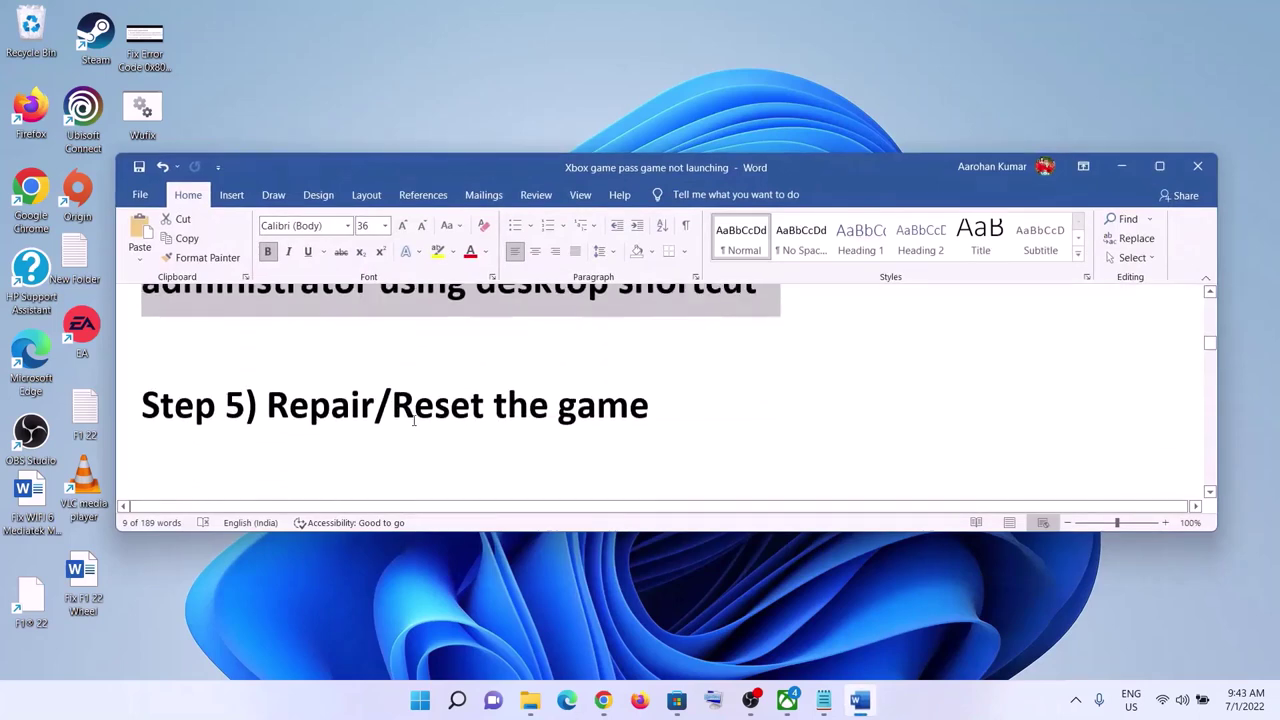
drag(267, 404, 745, 409)
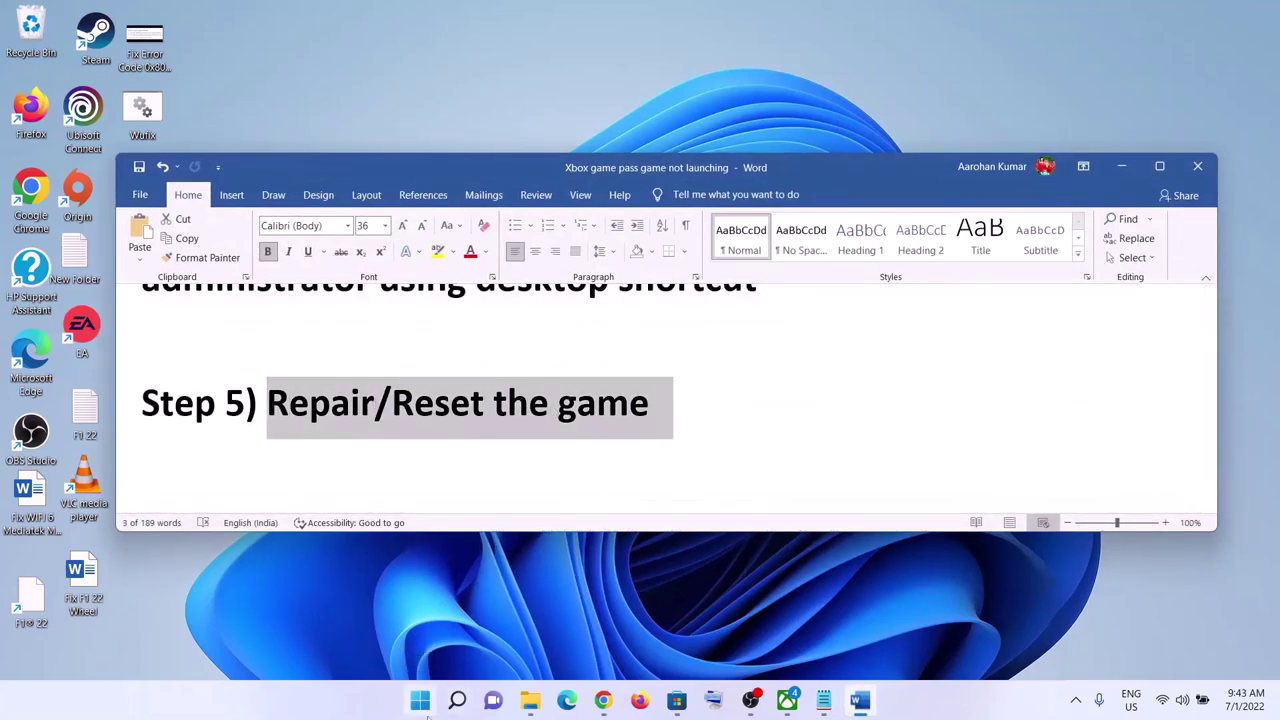
click(420, 702)
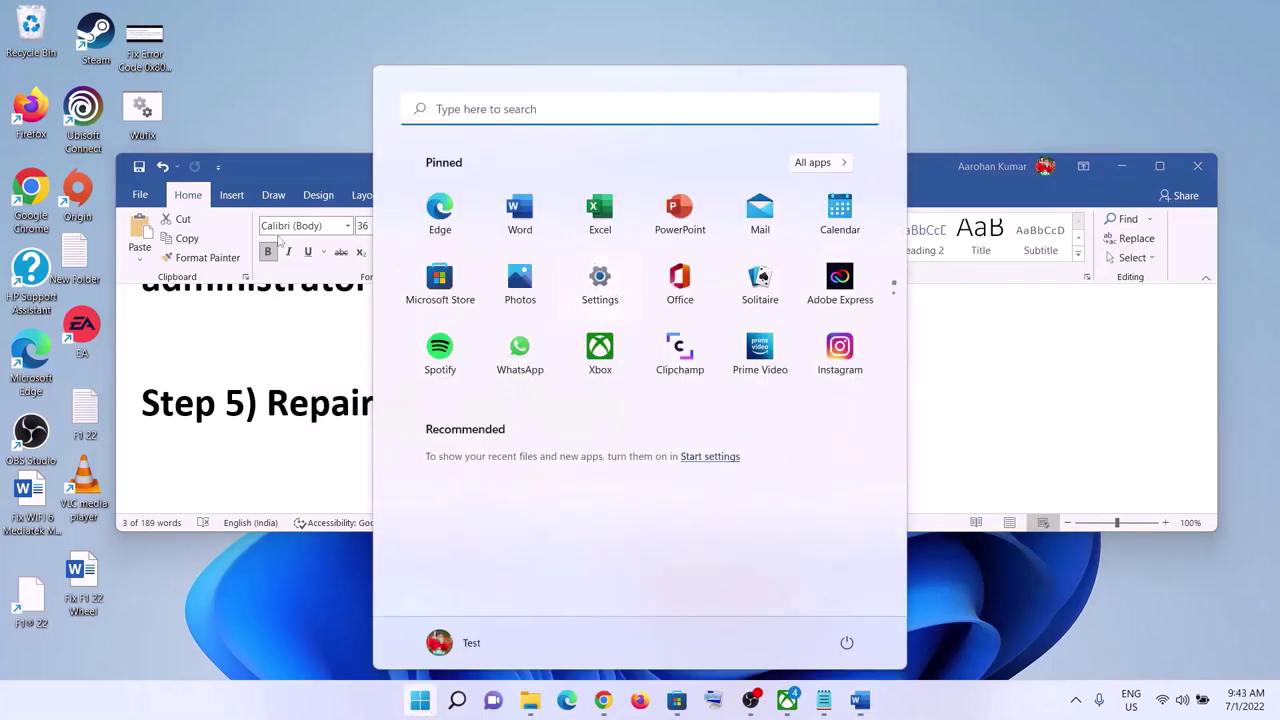
click(600, 280)
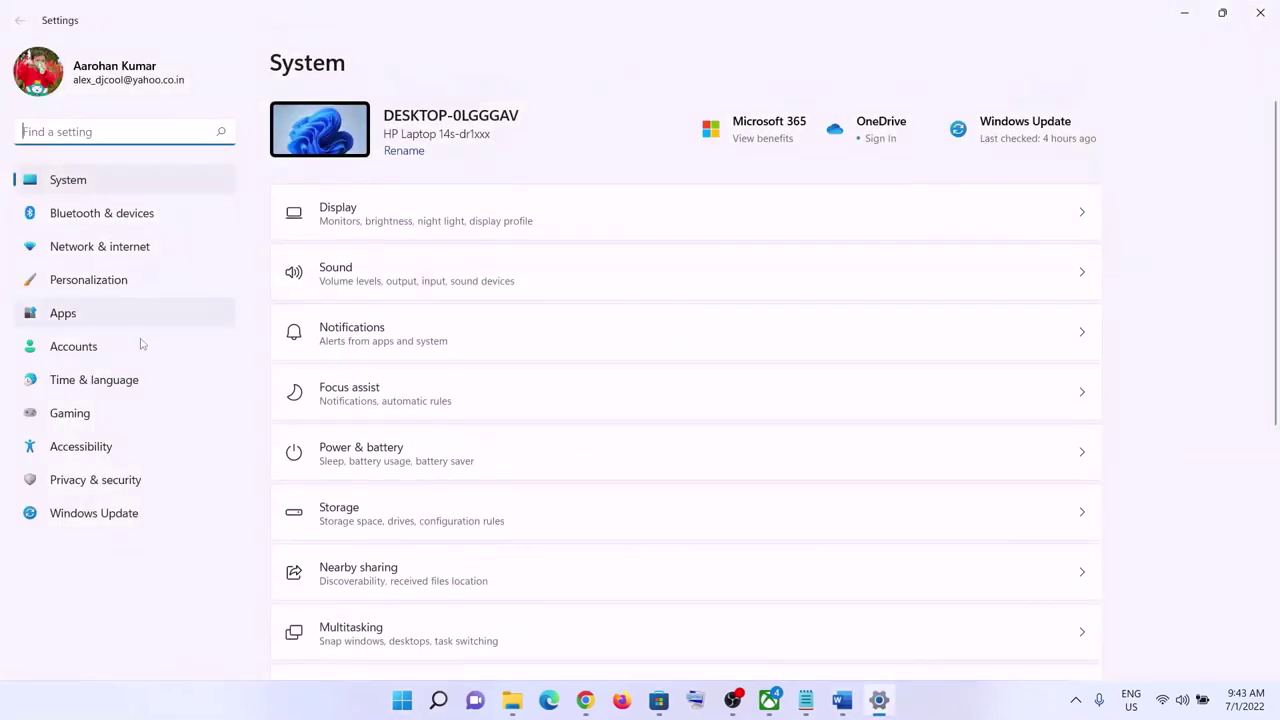
click(64, 313)
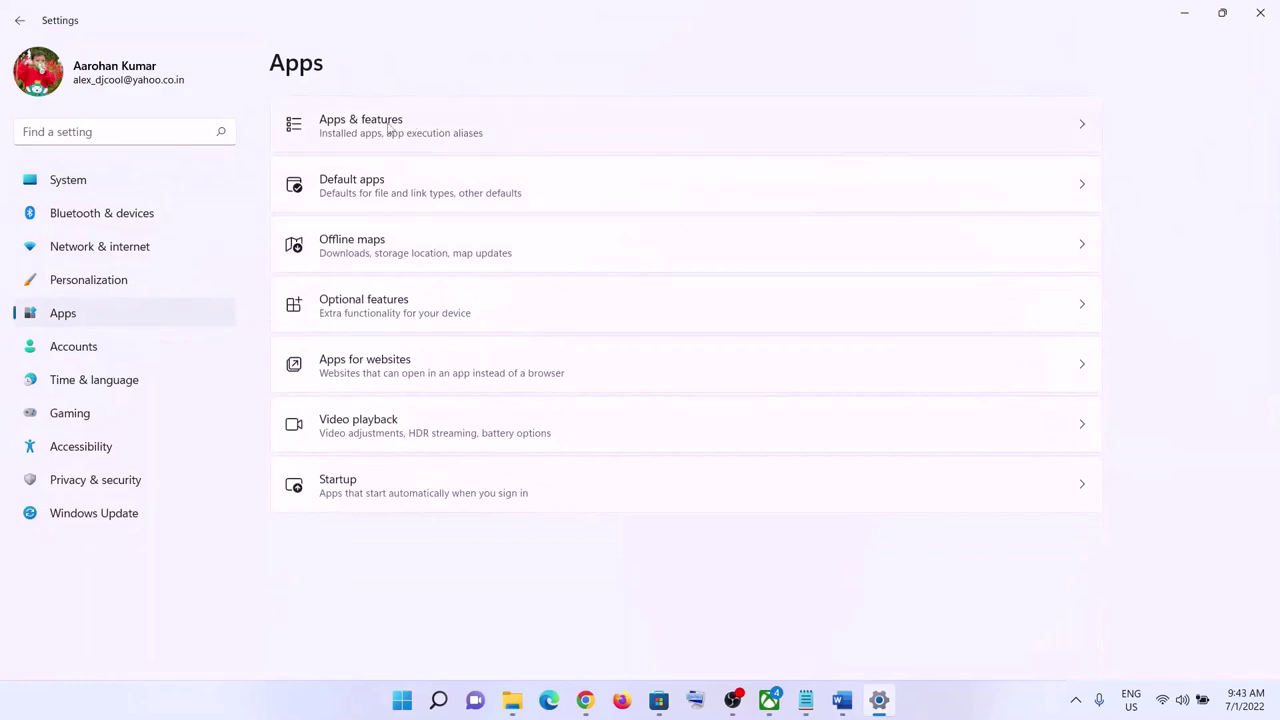
click(389, 129)
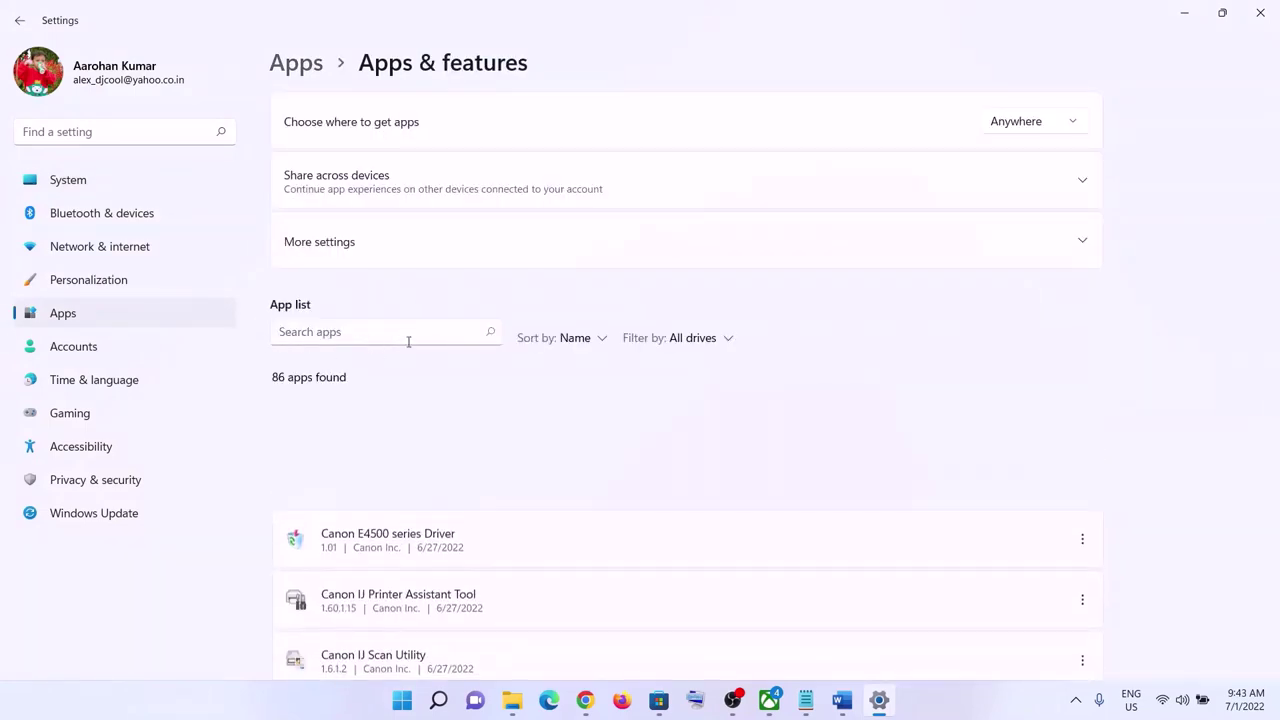
scroll(500, 514, down, 5)
scroll(502, 513, down, 8)
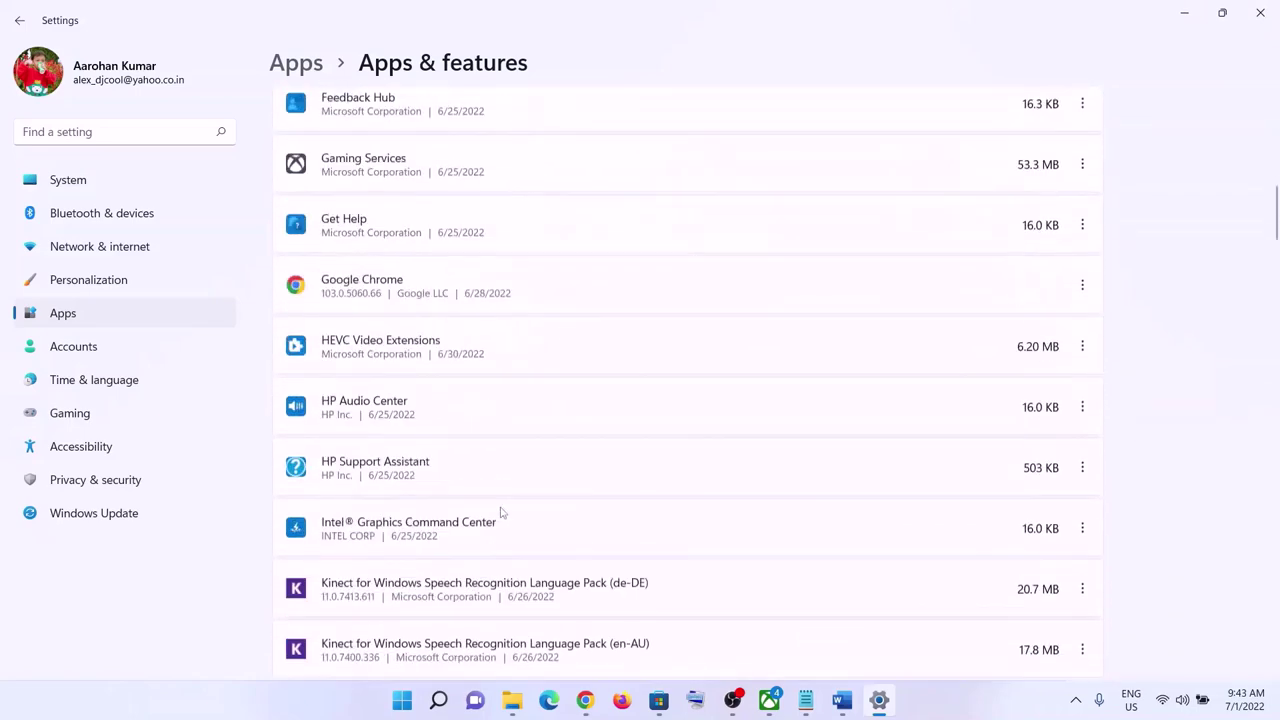
scroll(480, 497, up, 15)
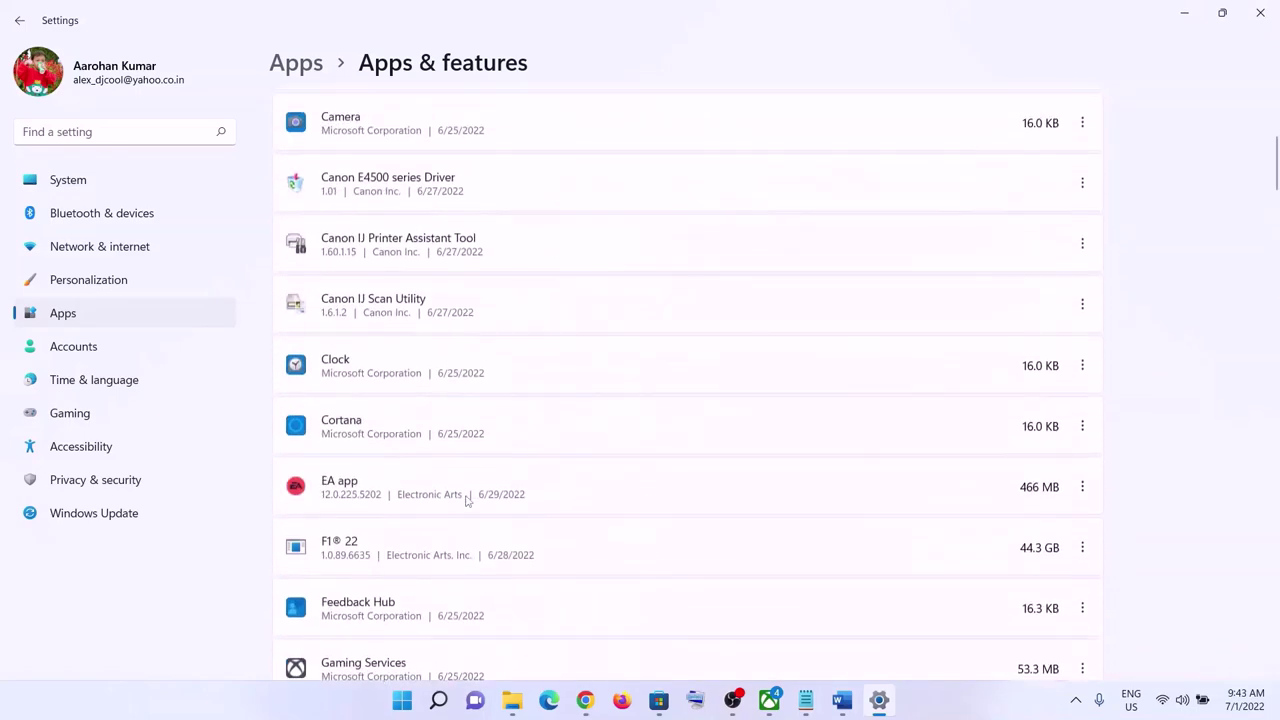
Step: Search the apps list for 'minecraft' and open Minecraft Launcher's Advanced options
click(334, 338)
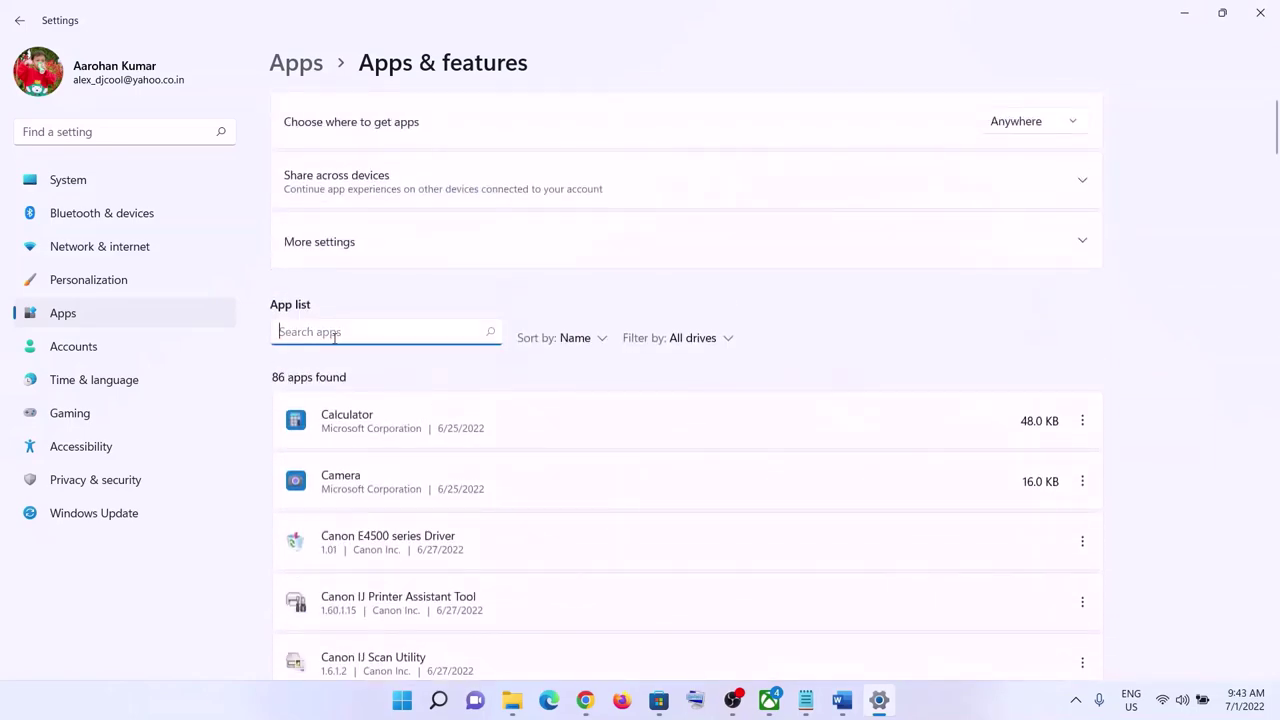
text(minecraf)
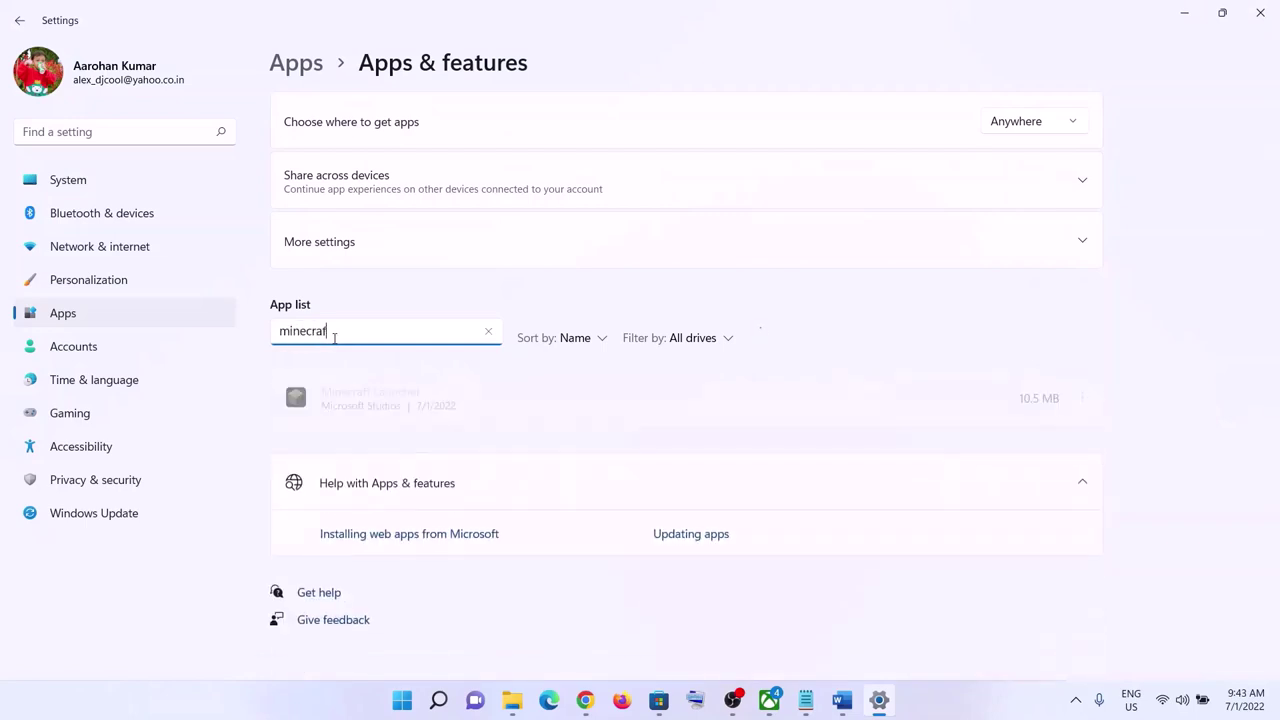
text(t)
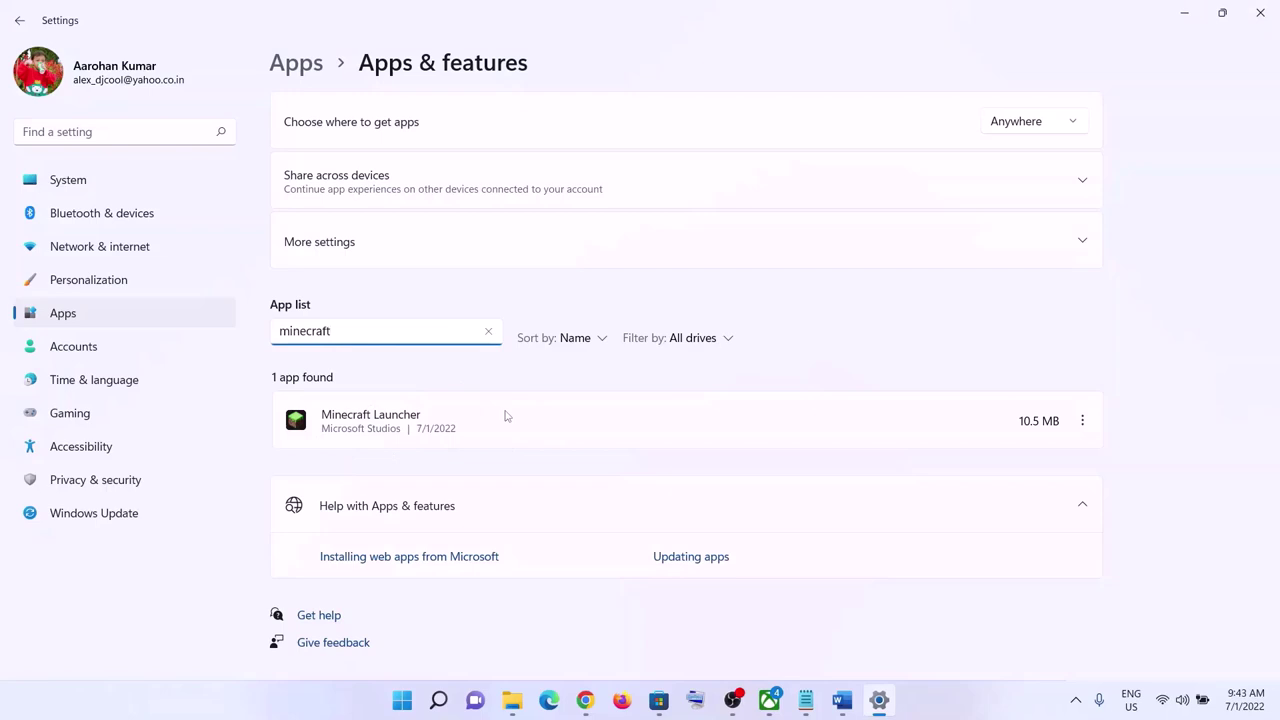
click(390, 428)
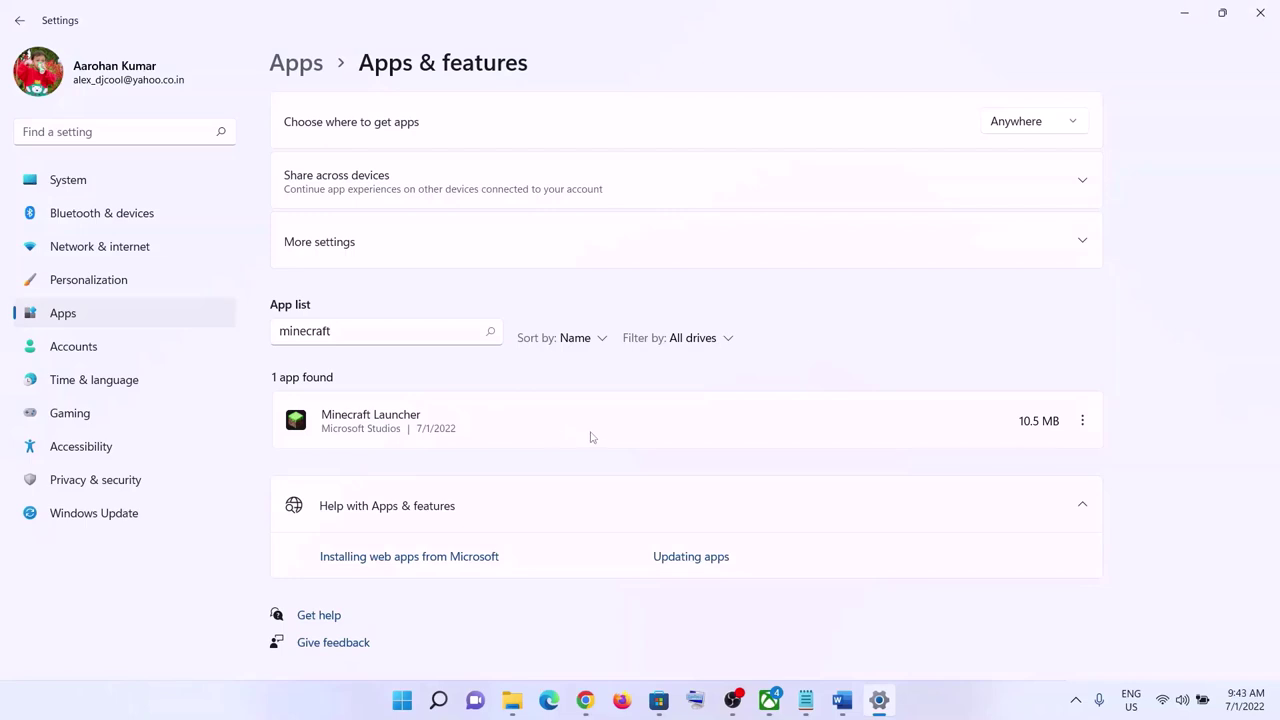
click(1082, 421)
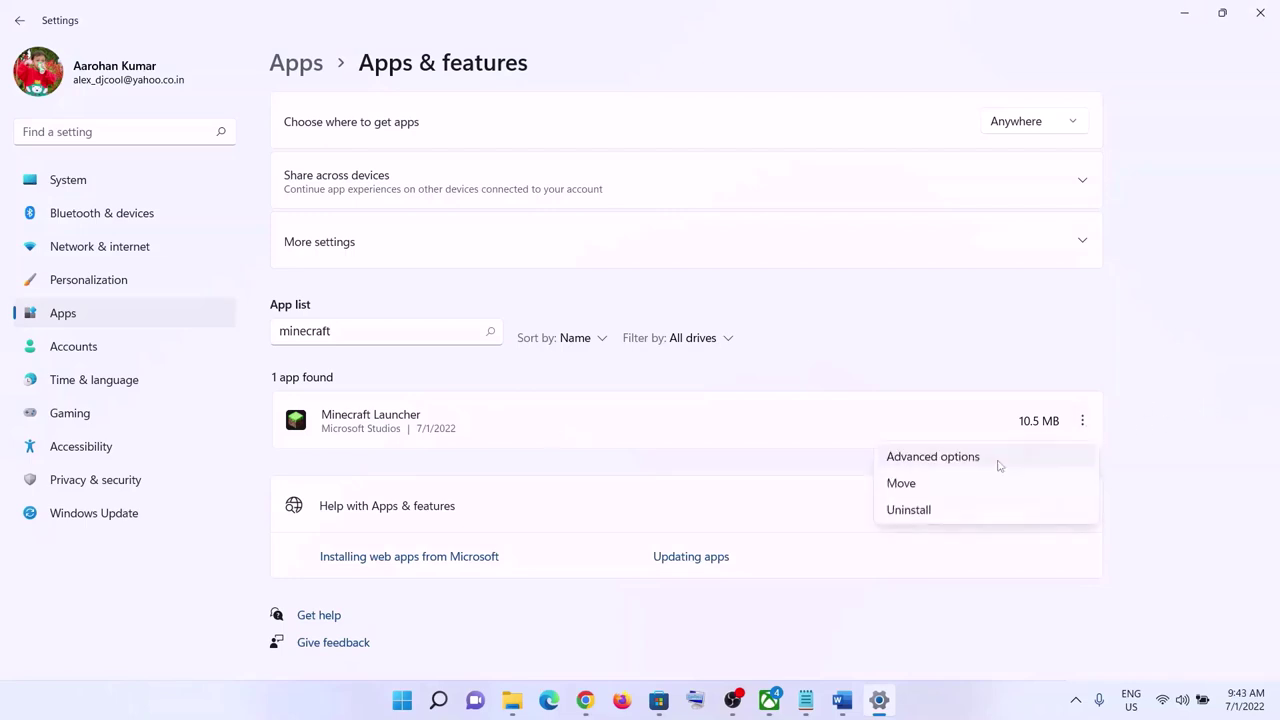
click(931, 457)
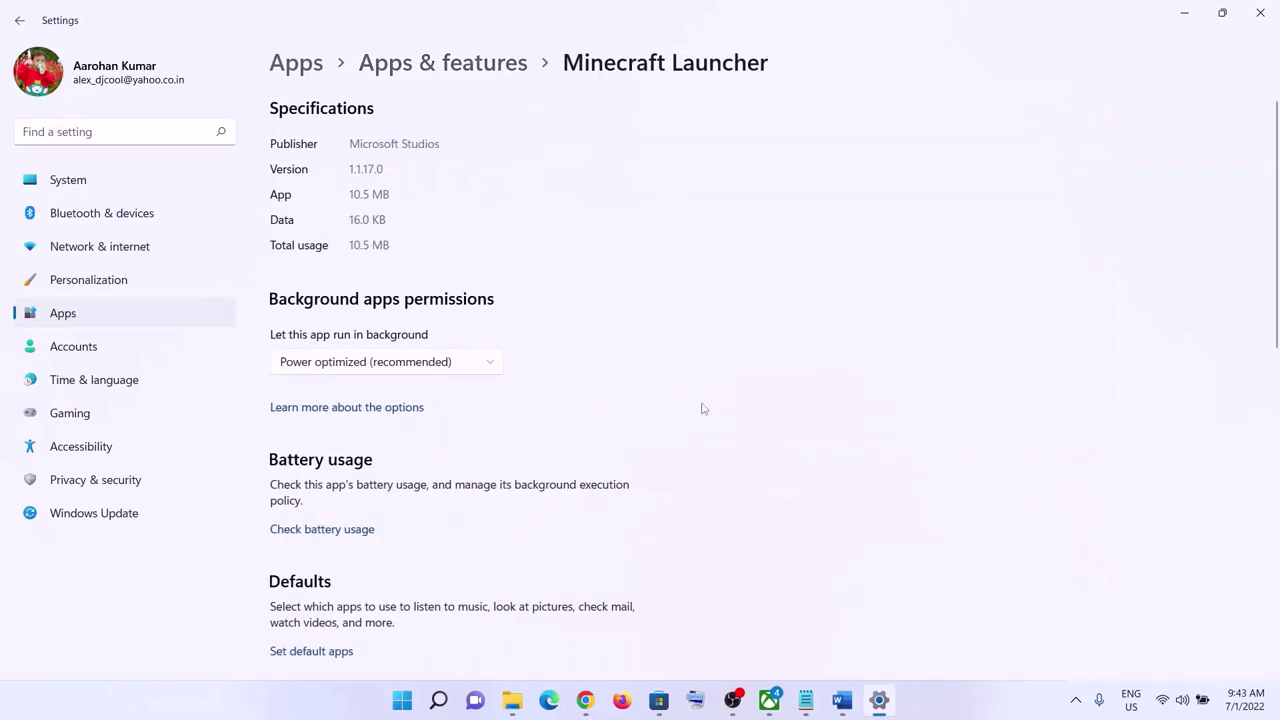
Step: Repair Minecraft Launcher, then reset it and confirm, returning to the guide at Step 6
scroll(554, 409, down, 6)
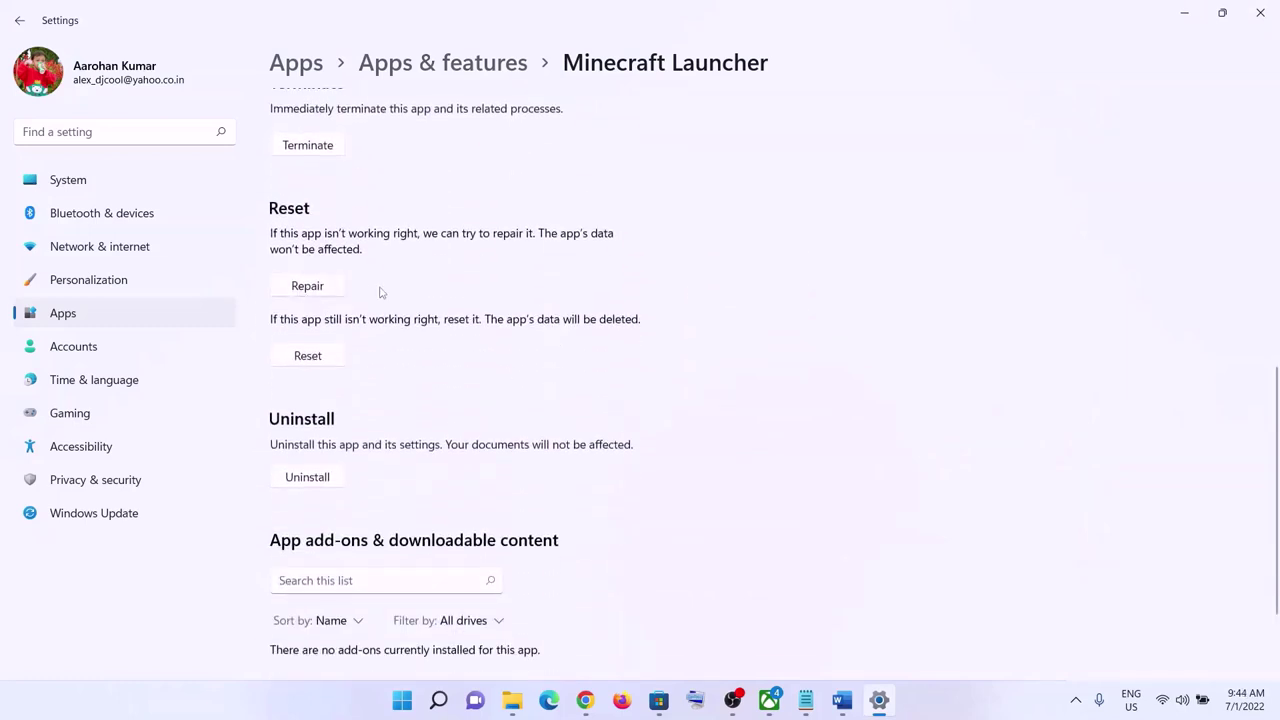
click(326, 289)
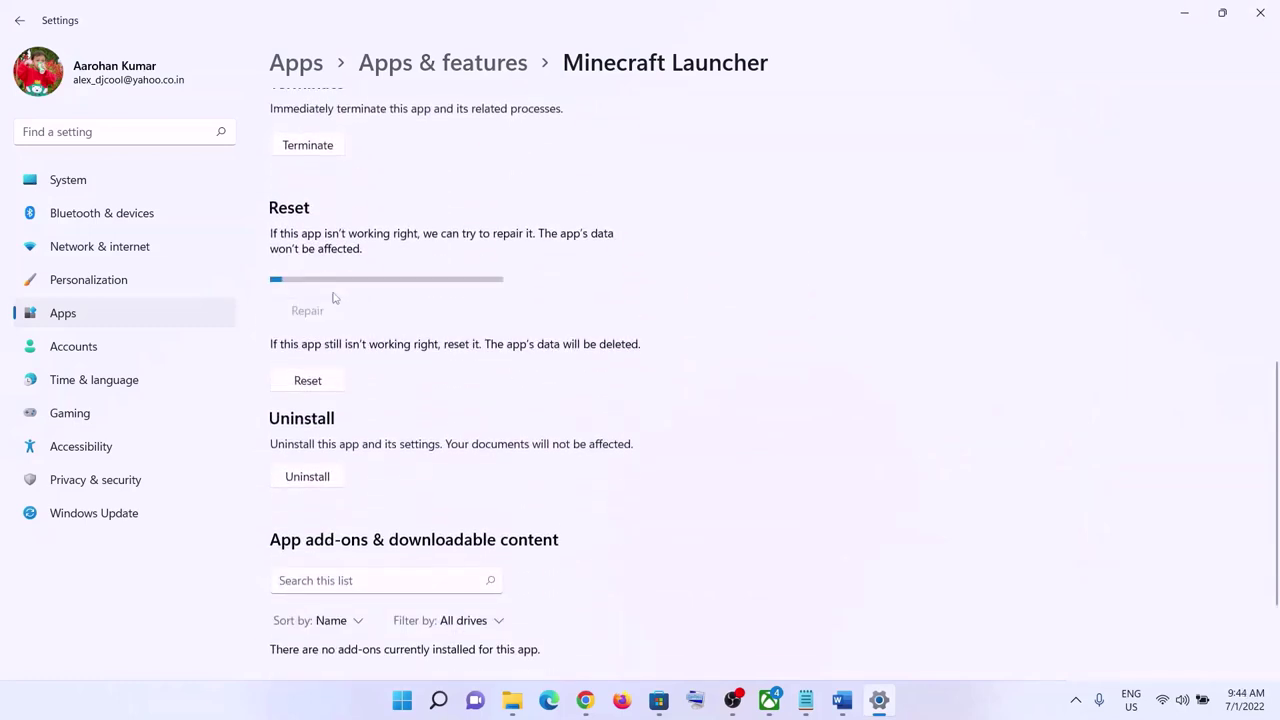
click(307, 360)
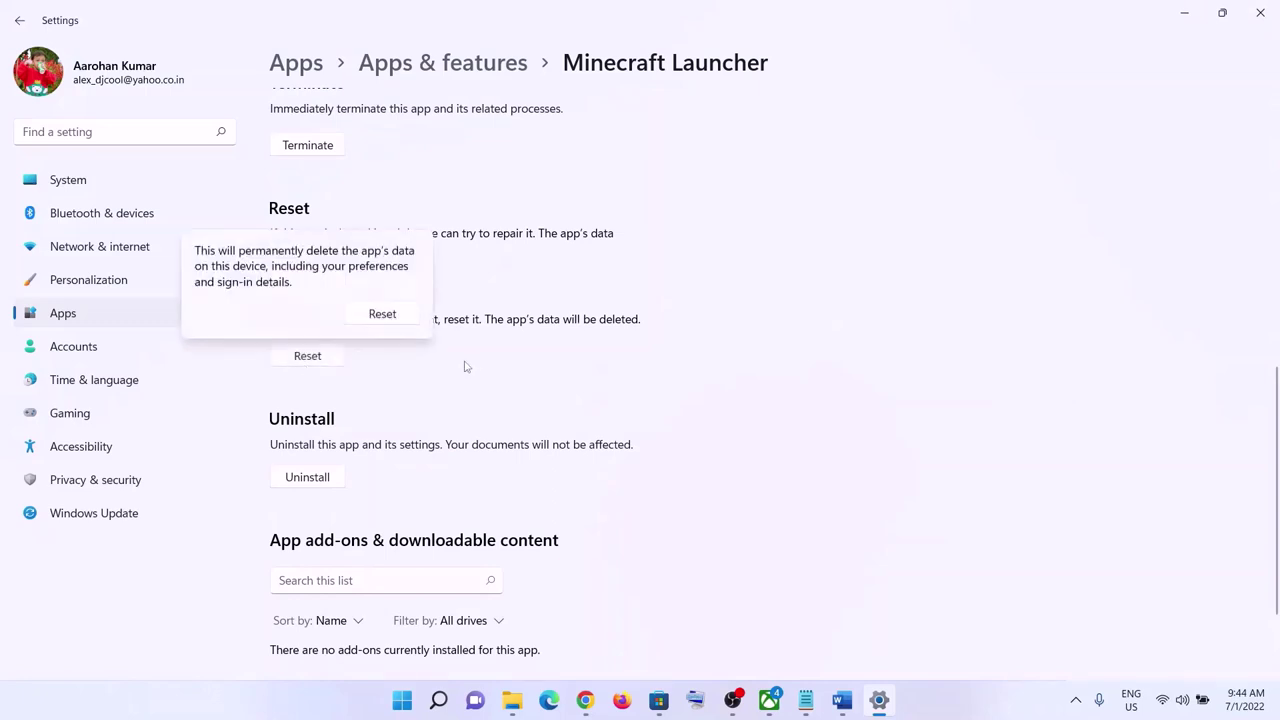
click(380, 313)
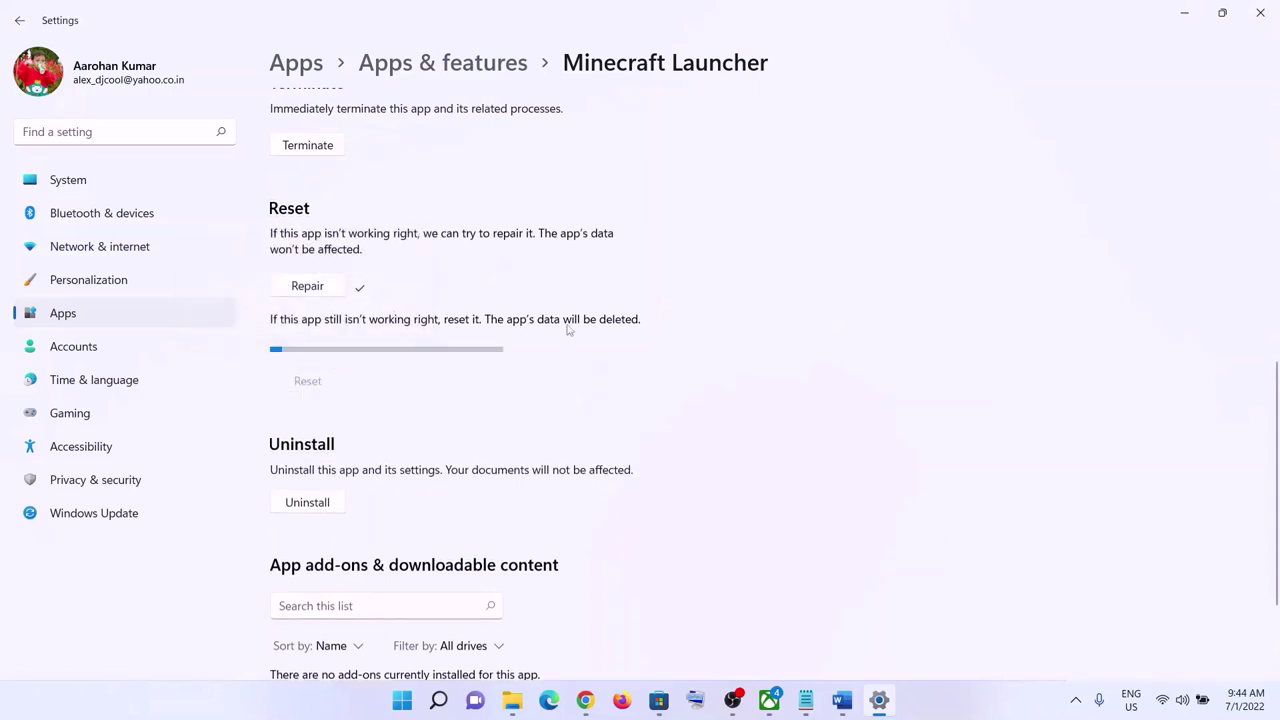
click(840, 700)
scroll(366, 391, down, 5)
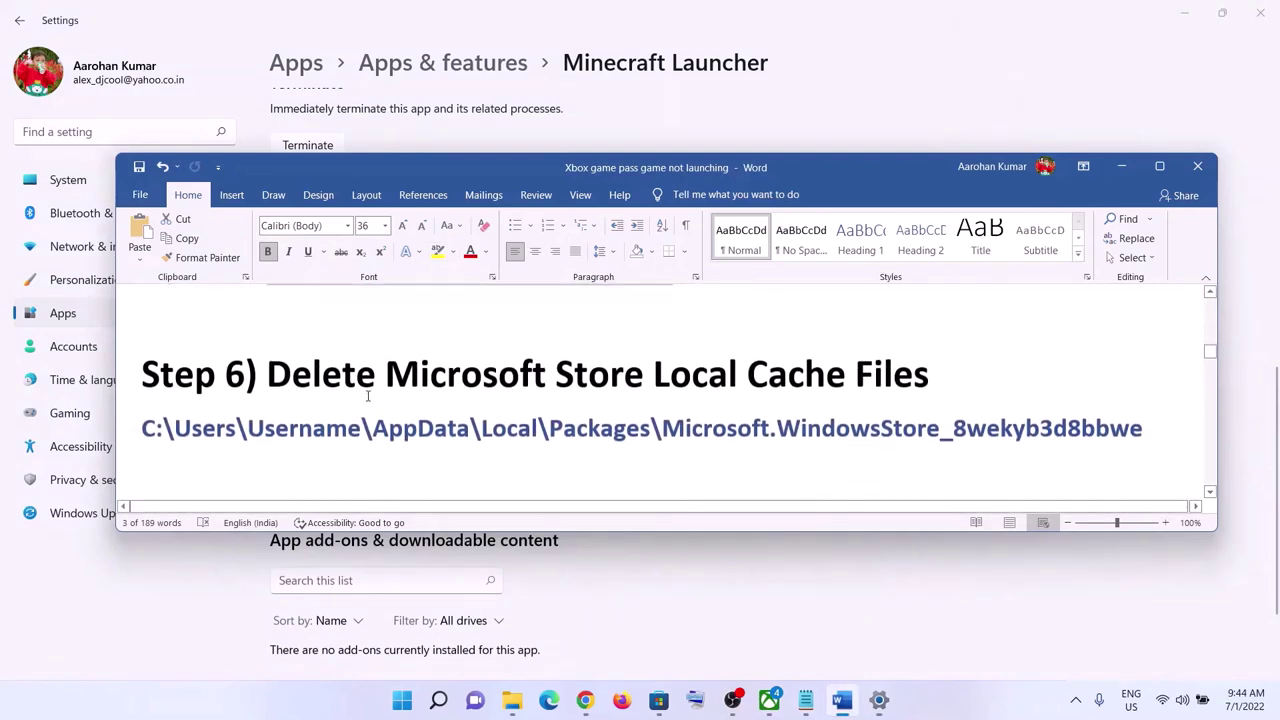
Step: Open C:\Users\Test in File Explorer via This PC and Local Disk (C:)
drag(386, 367, 1145, 372)
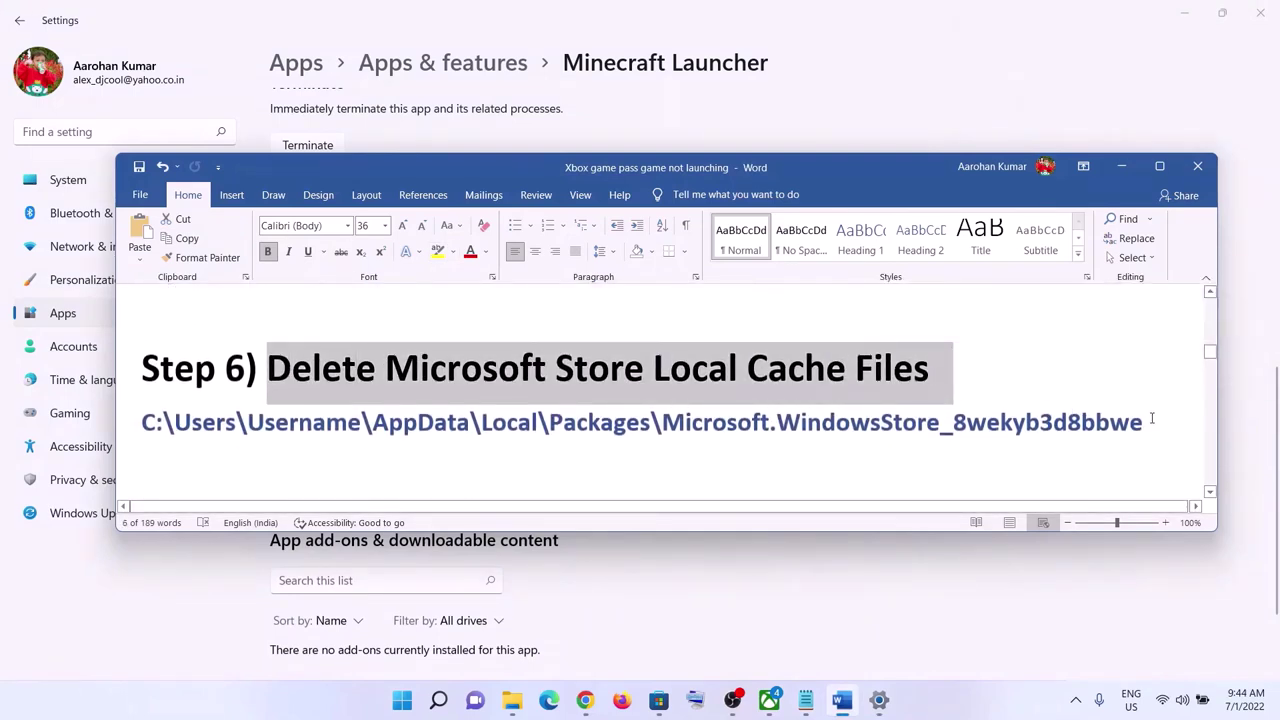
drag(1148, 421, 142, 424)
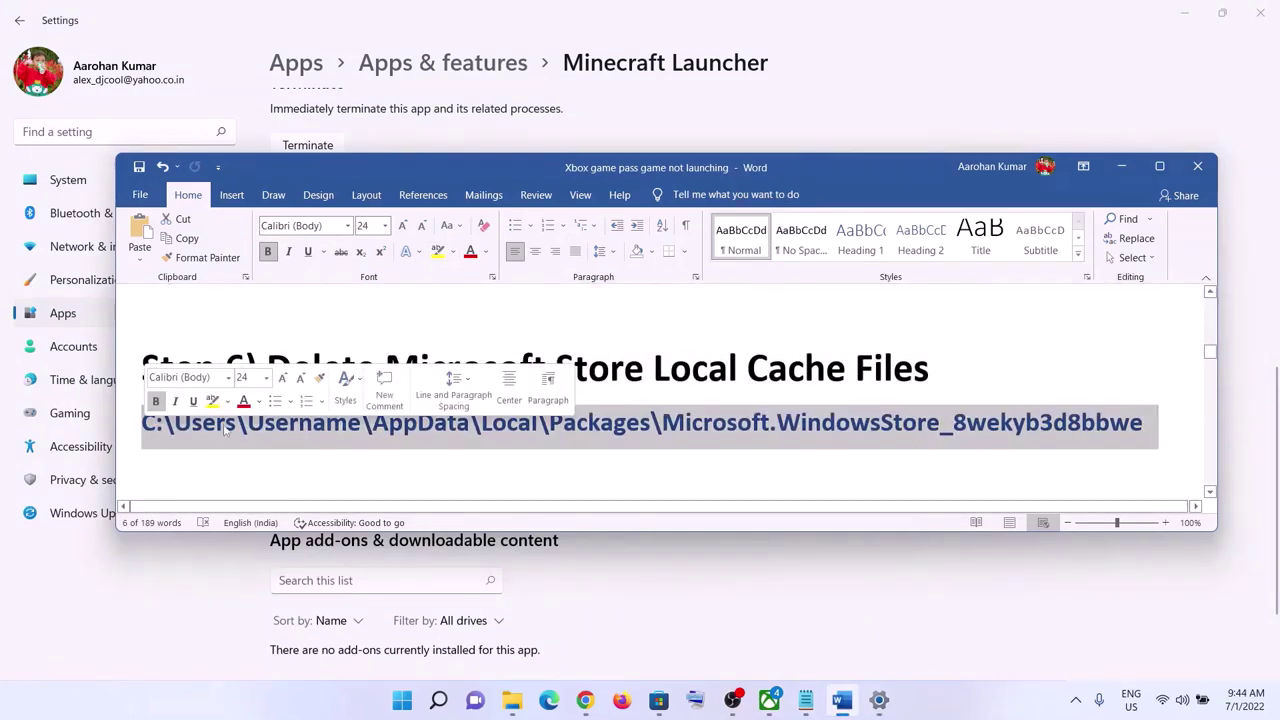
click(513, 705)
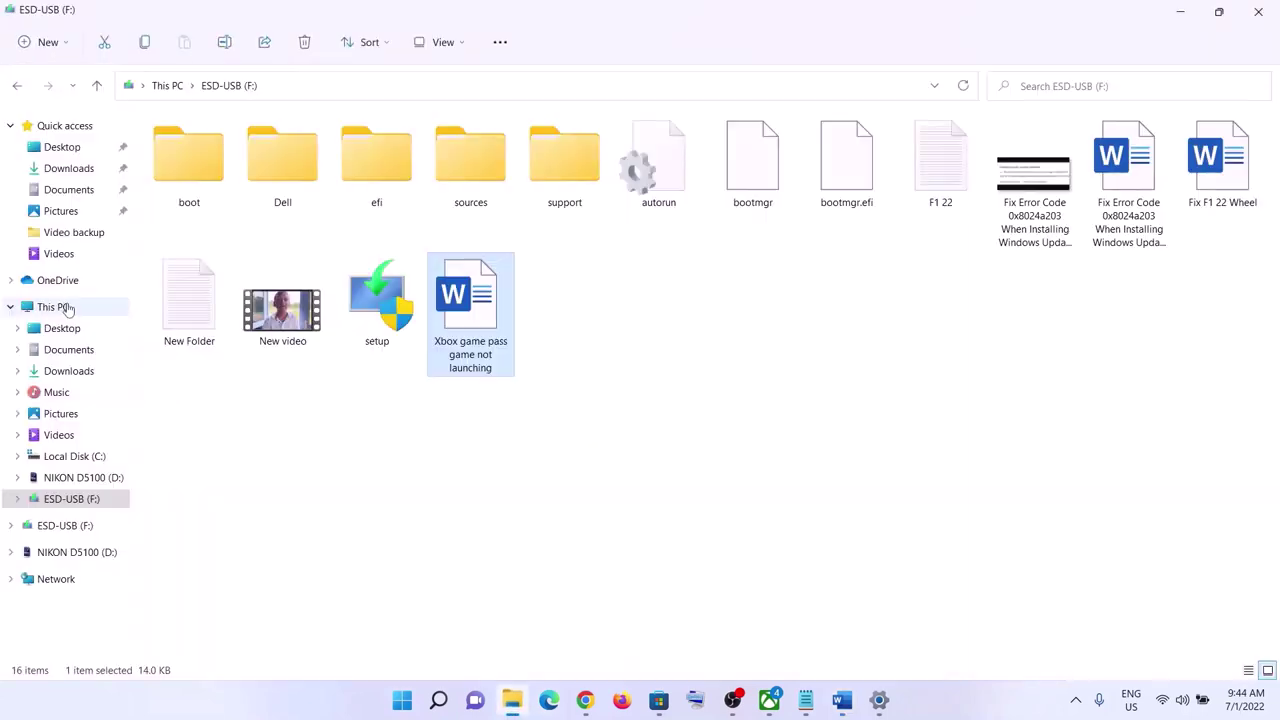
click(70, 312)
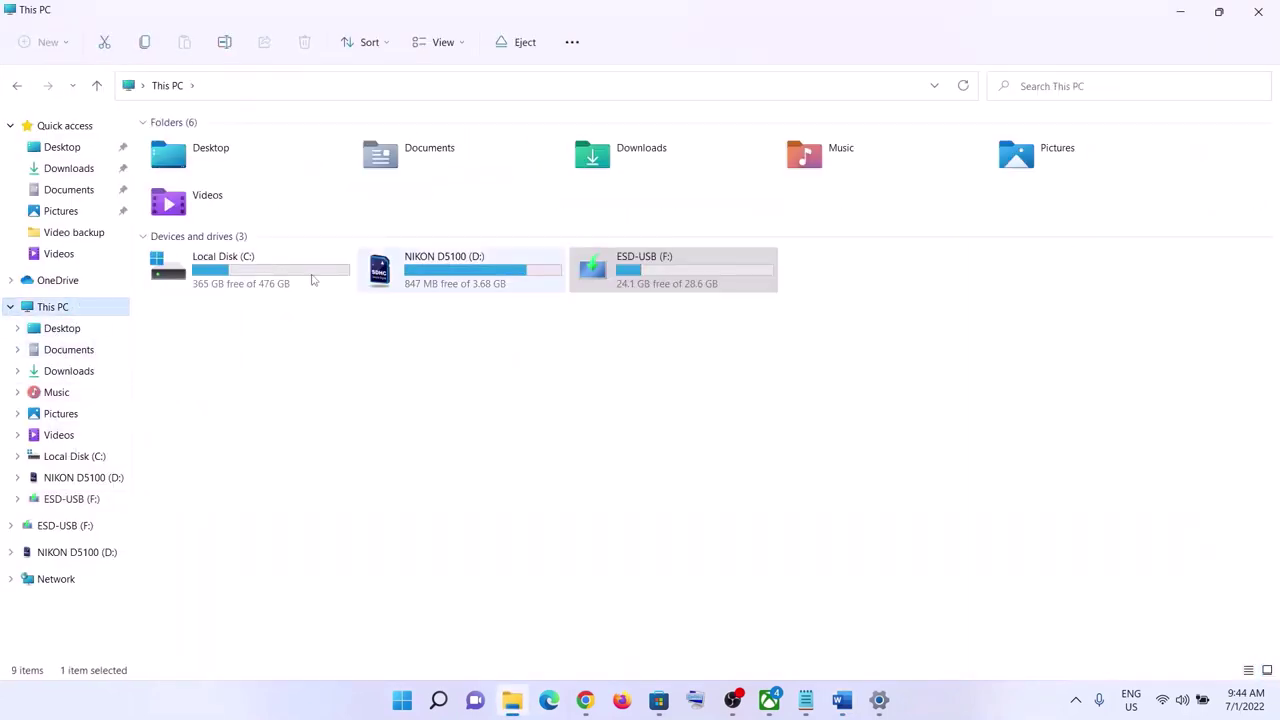
double_click(235, 277)
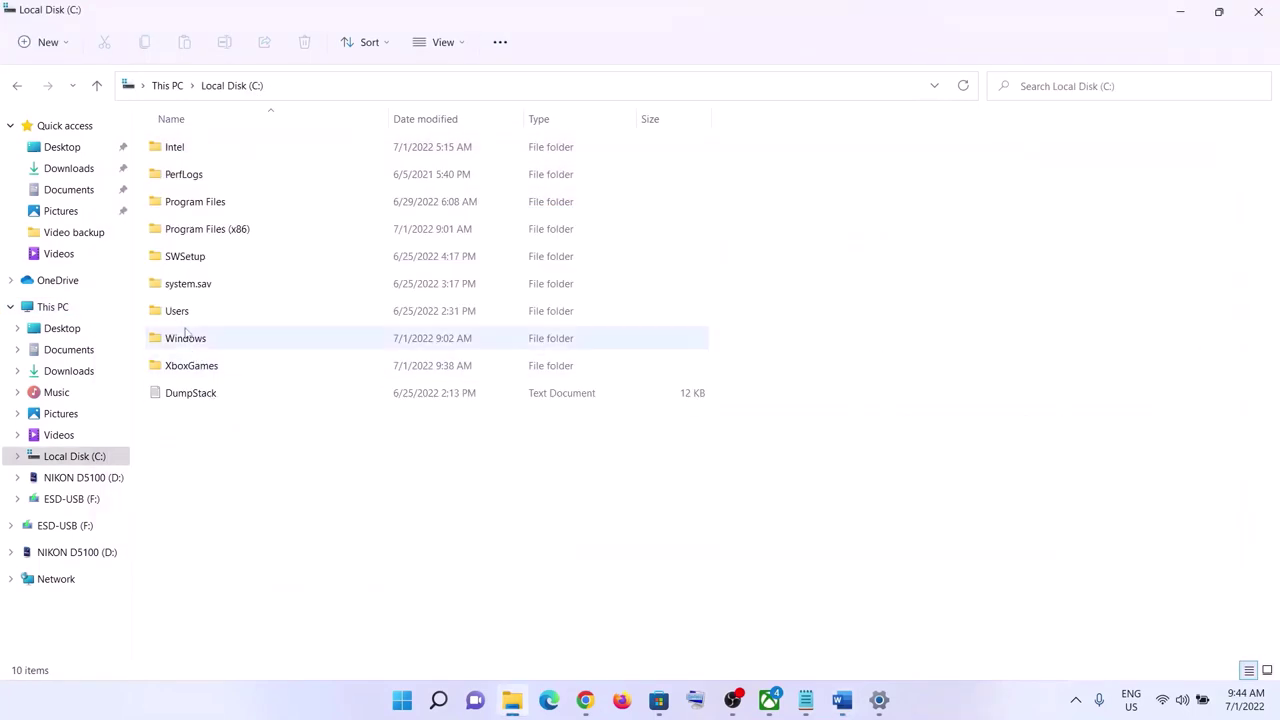
click(196, 316)
double_click(196, 316)
click(189, 177)
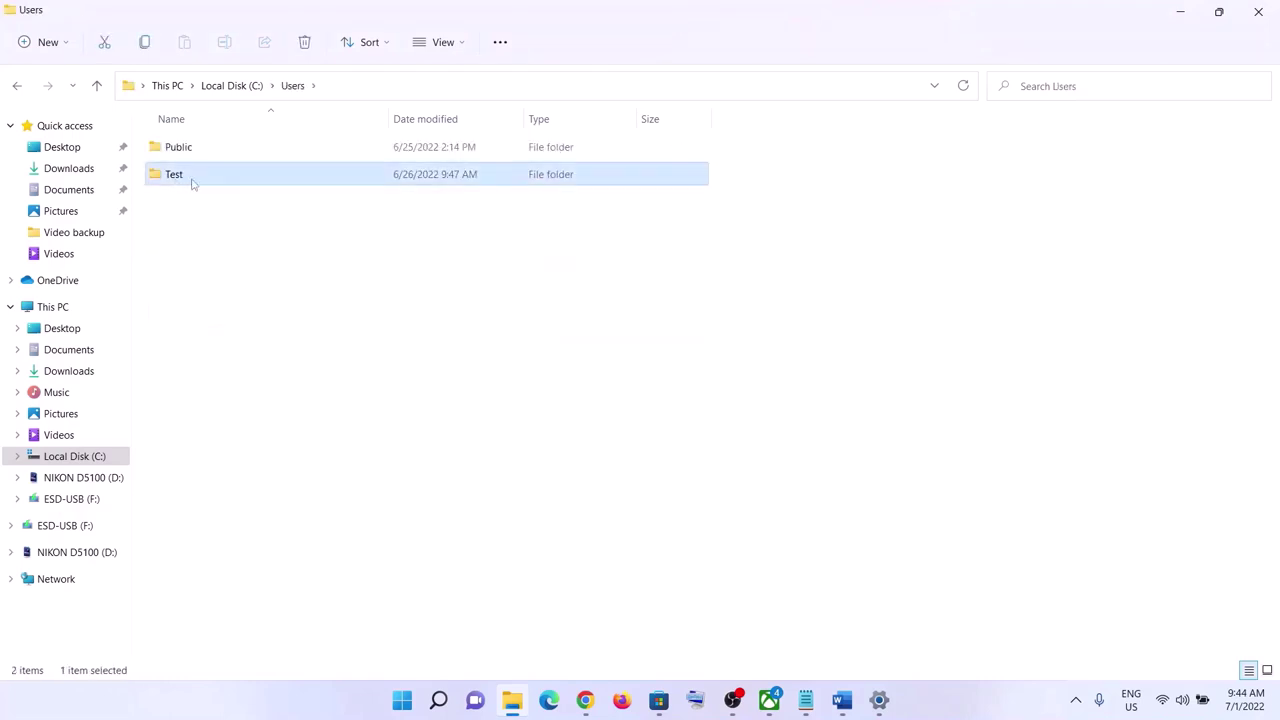
double_click(186, 176)
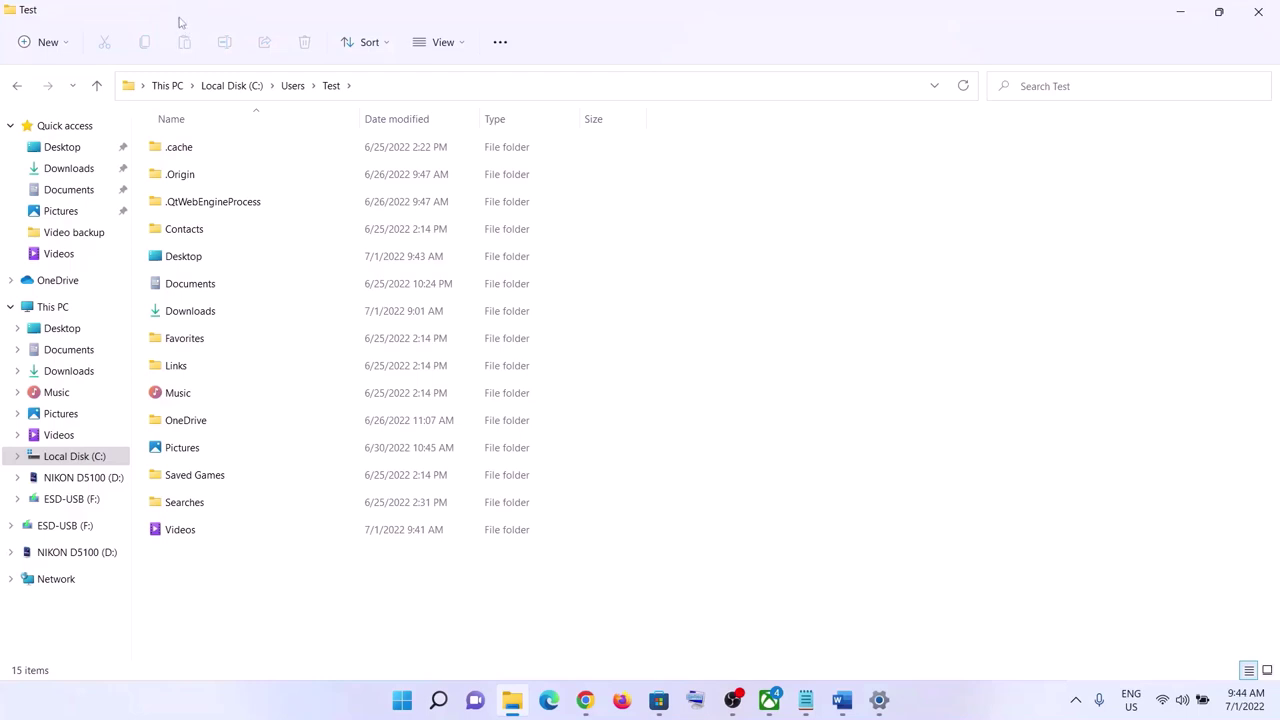
Step: Show hidden items and open the AppData\Local\Packages folder
click(465, 49)
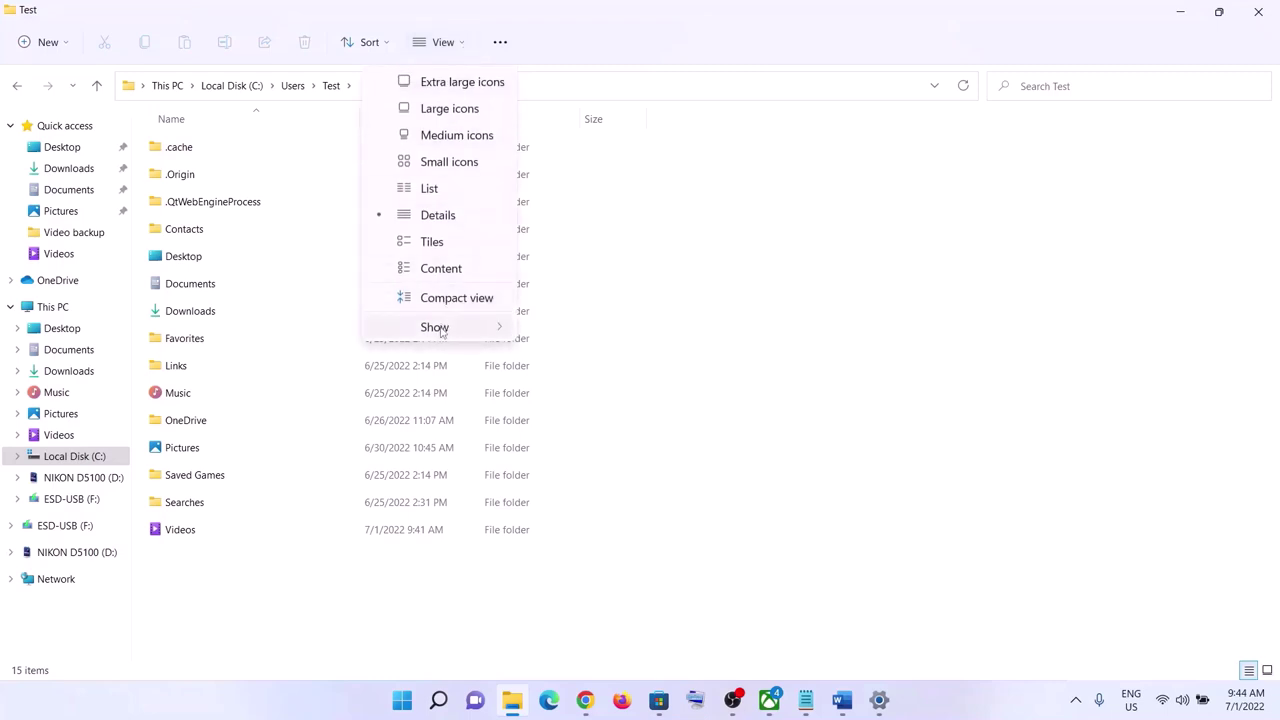
mouse_move(434, 327)
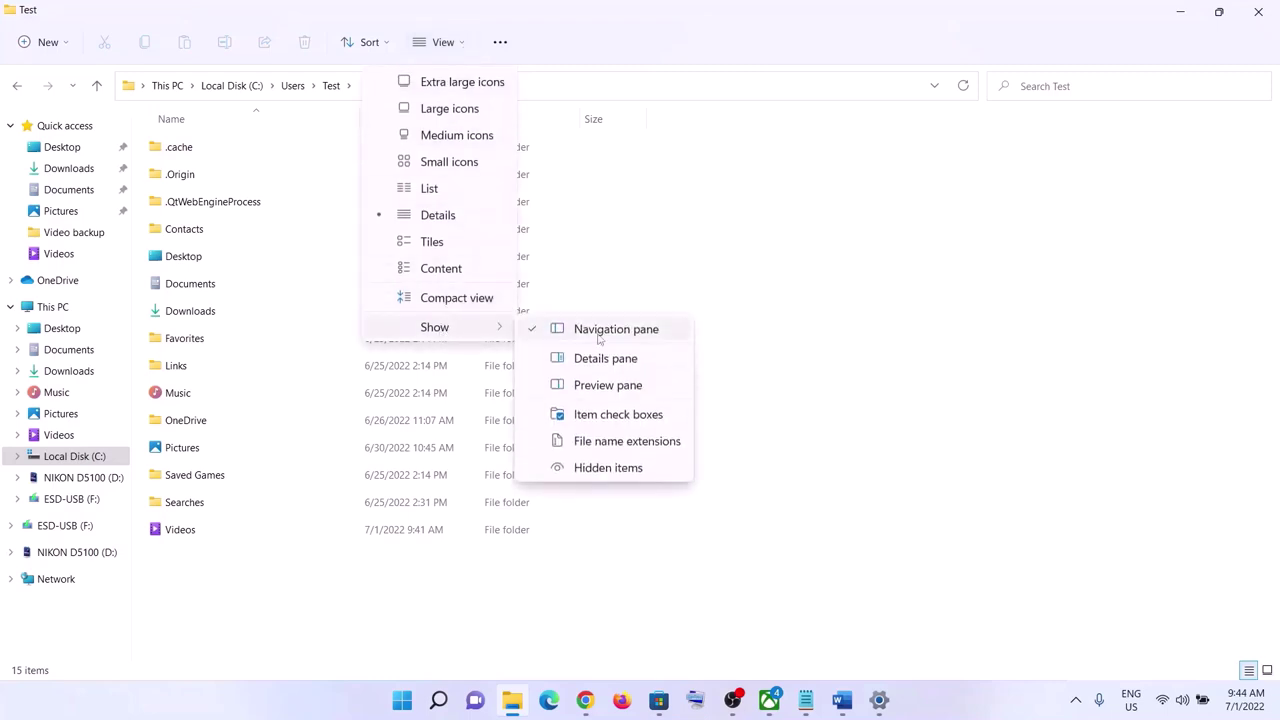
click(584, 471)
click(215, 237)
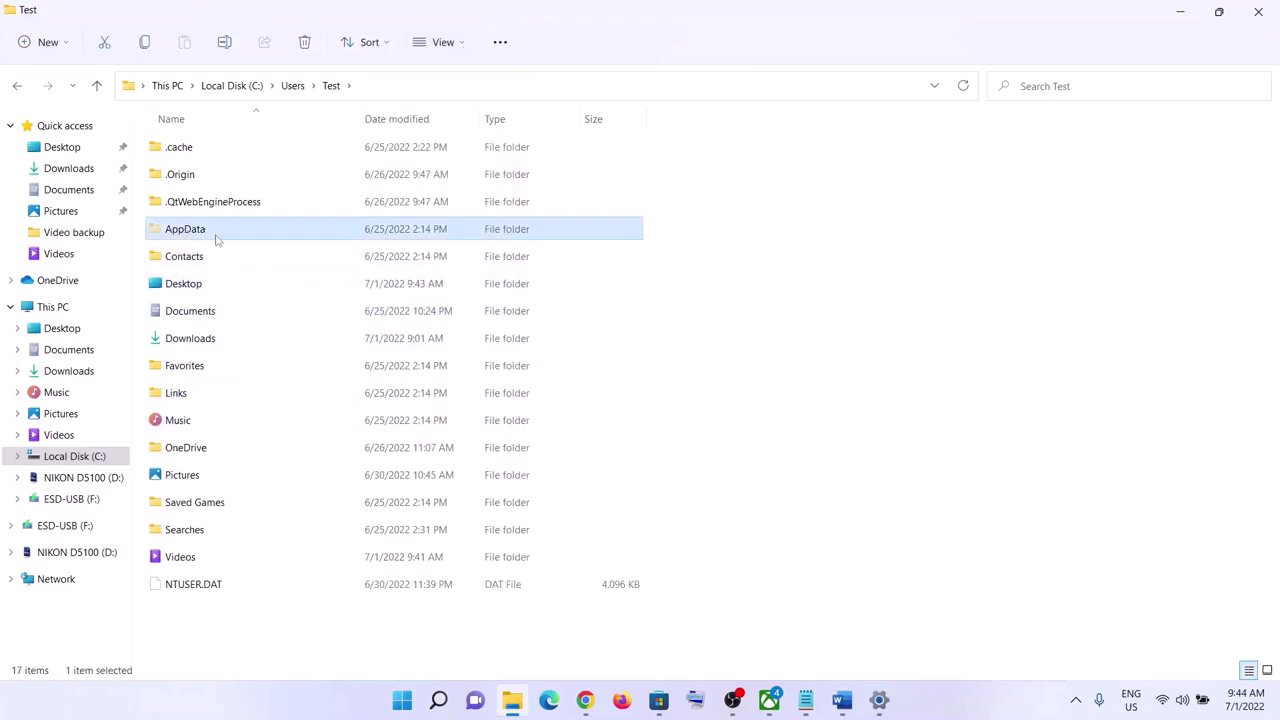
double_click(196, 232)
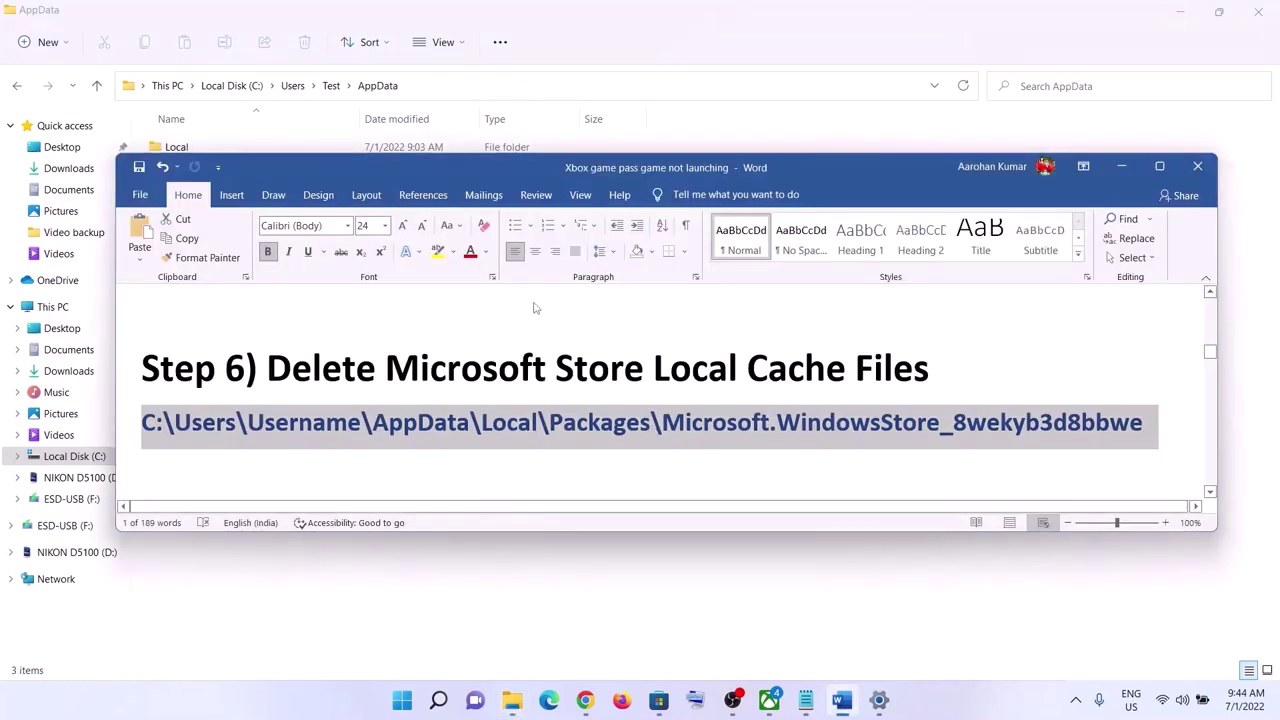
double_click(185, 153)
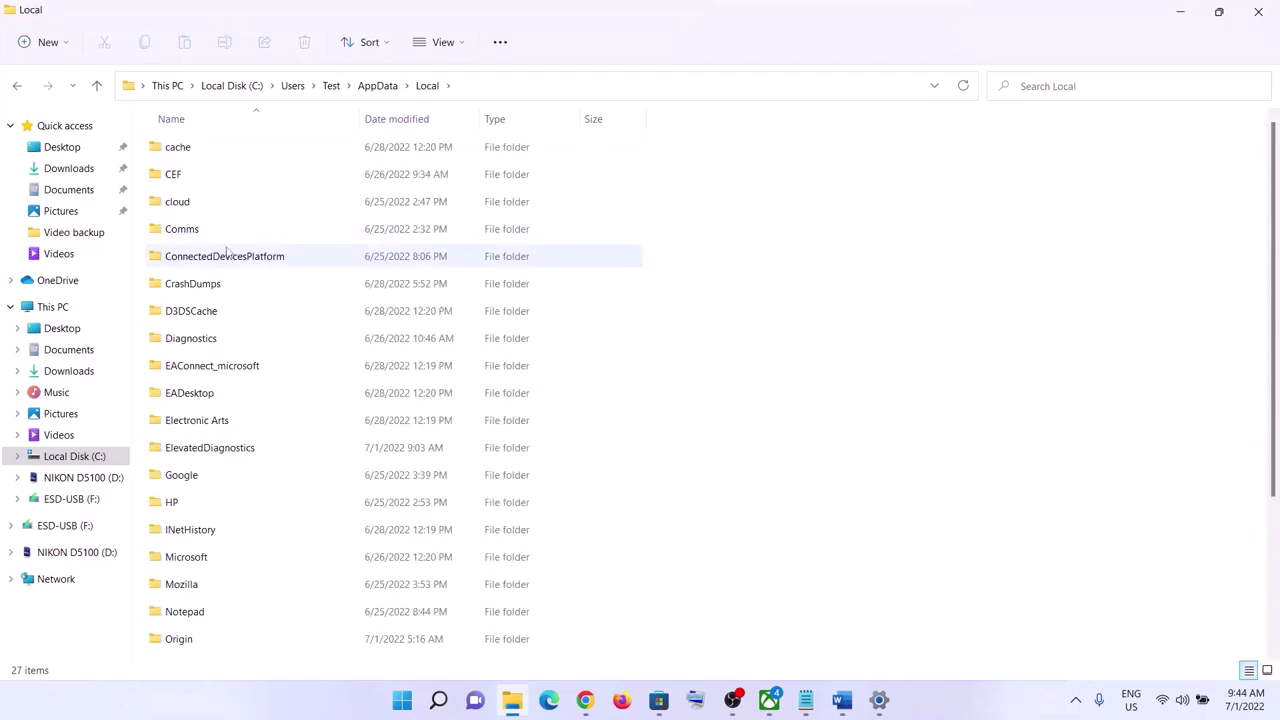
click(226, 254)
key(p)
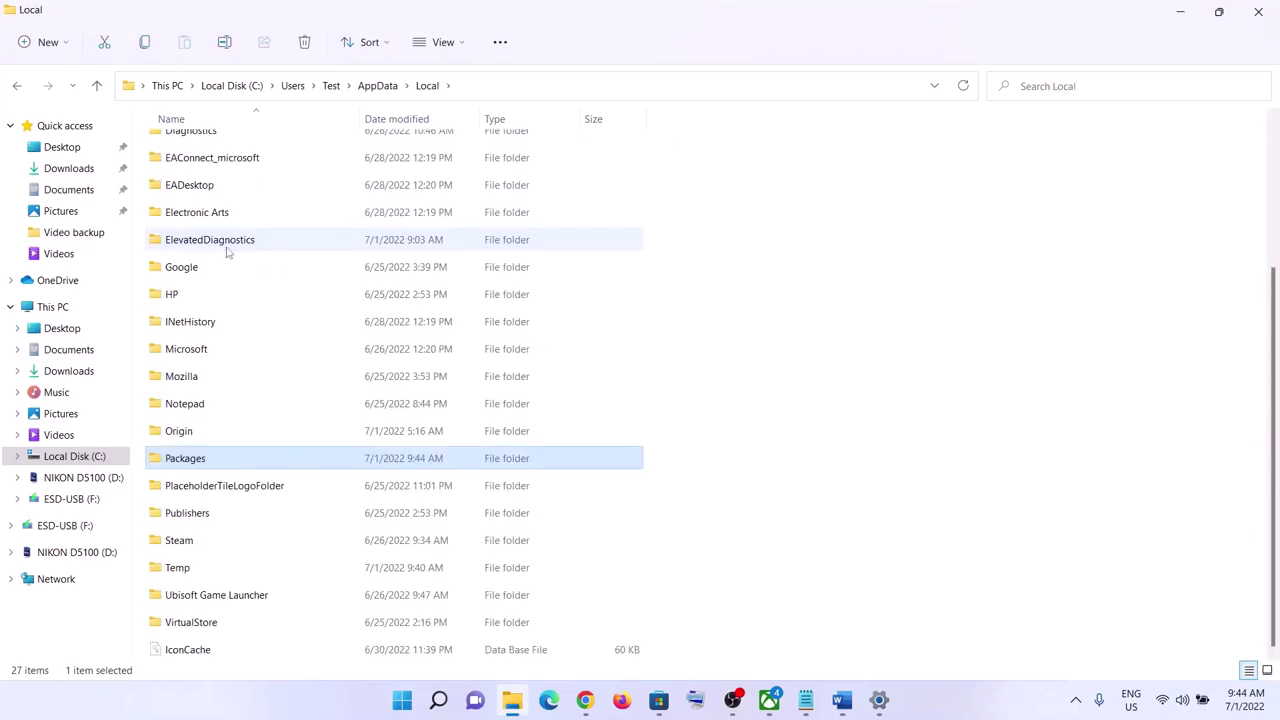
double_click(230, 466)
Step: Check the path in the guide and open the Microsoft.WindowsStore_8wekyb3d8bbwe package folder
key(alt+Tab)
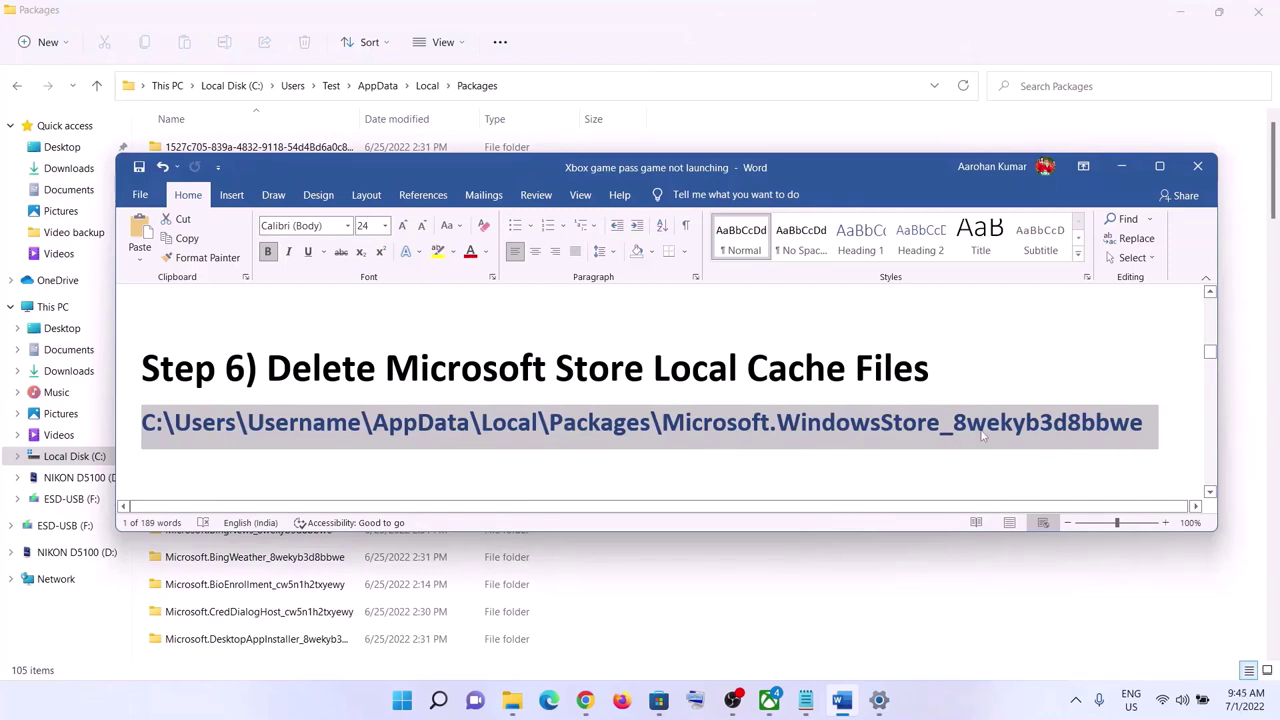
click(725, 428)
drag(662, 422, 1145, 422)
key(alt+Tab)
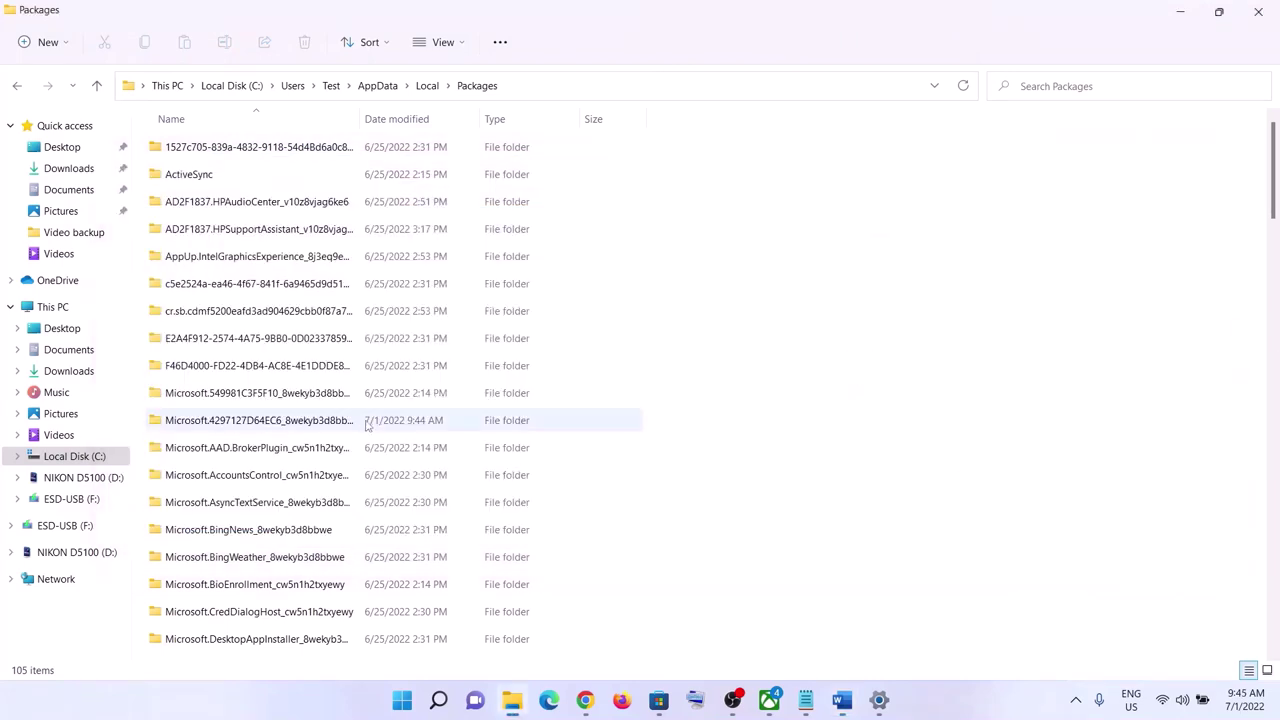
scroll(373, 472, down, 6)
scroll(373, 472, down, 10)
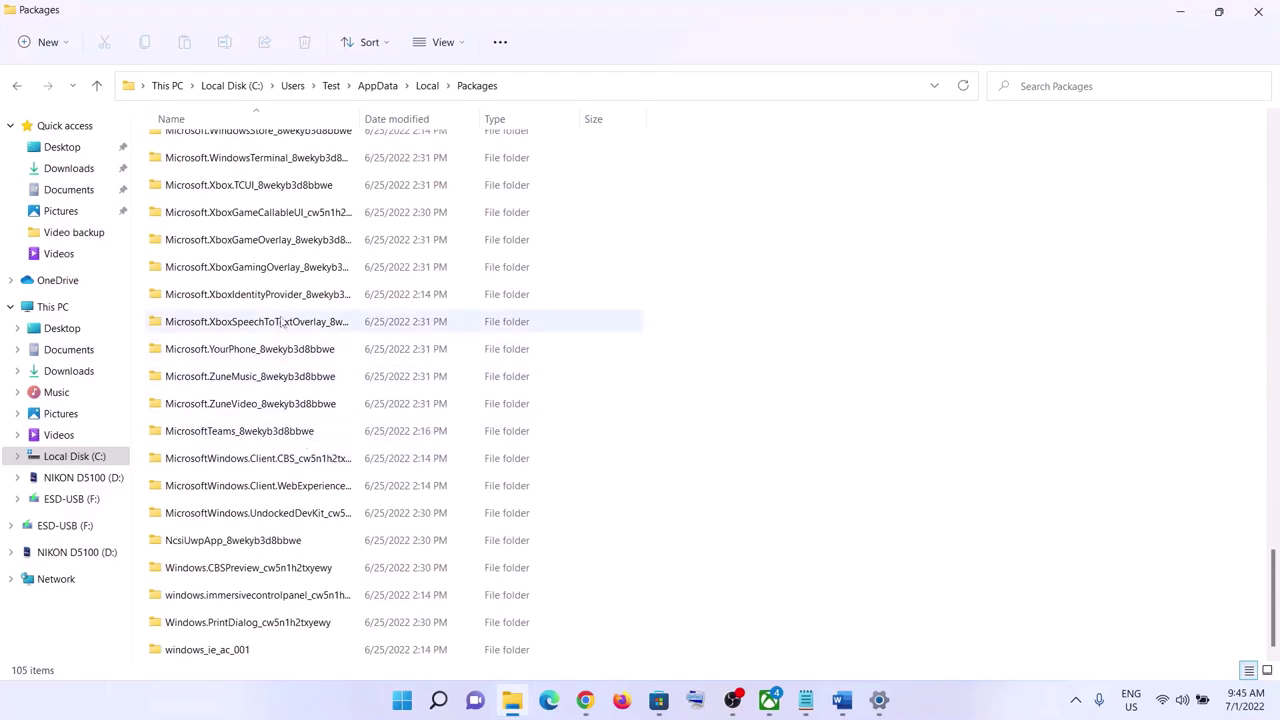
scroll(290, 285, up, 2)
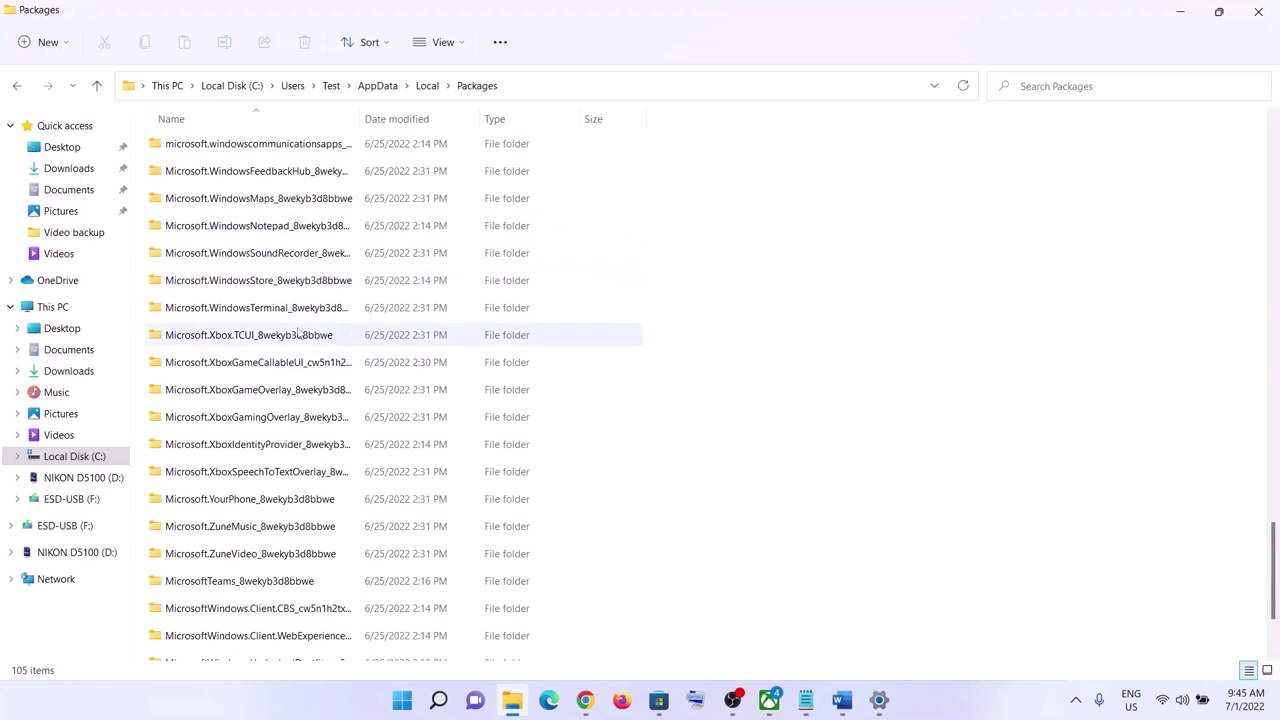
scroll(250, 360, up, 1)
click(232, 370)
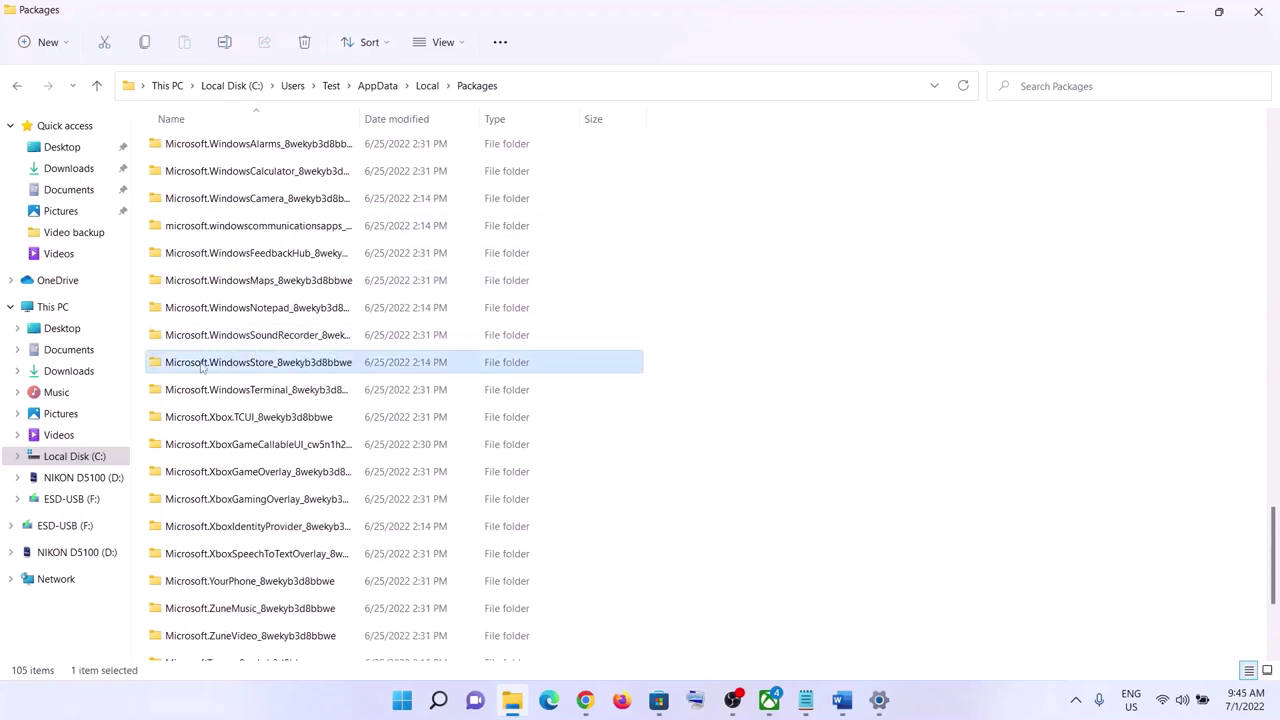
double_click(270, 370)
Step: Delete the LocalCache folder and return to the guide document
key(alt+Tab)
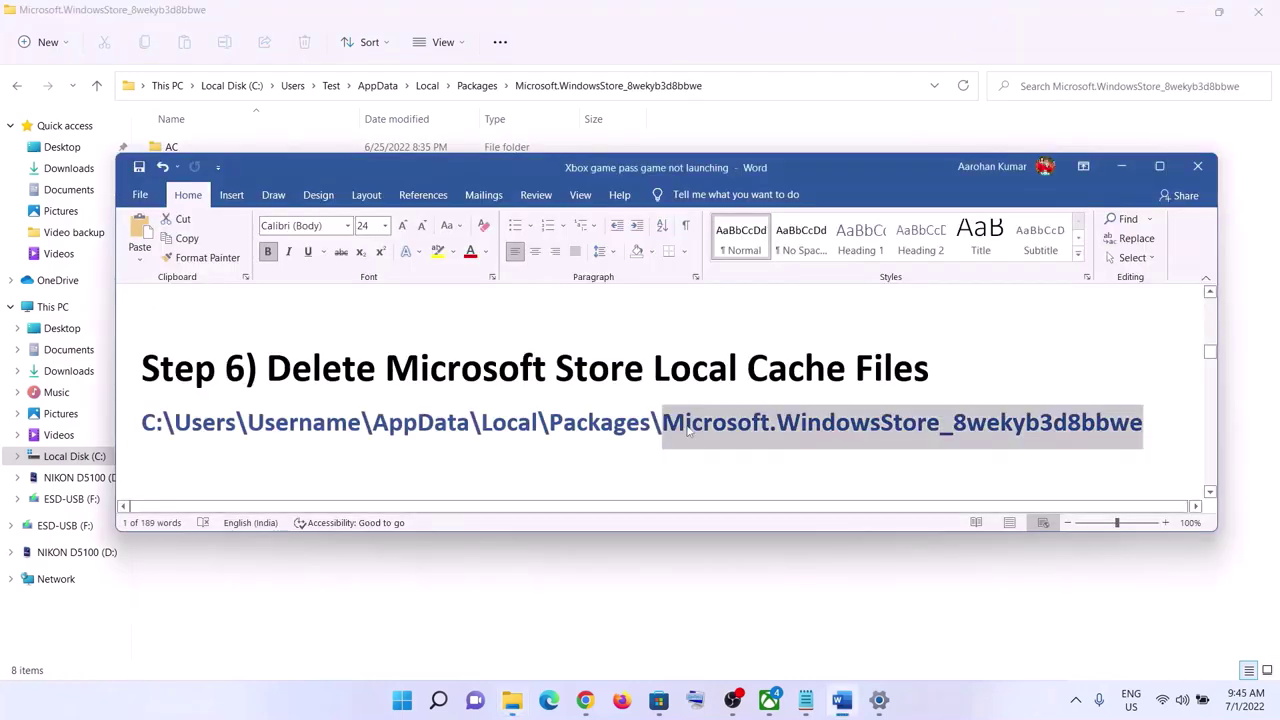
key(alt+Tab)
click(218, 203)
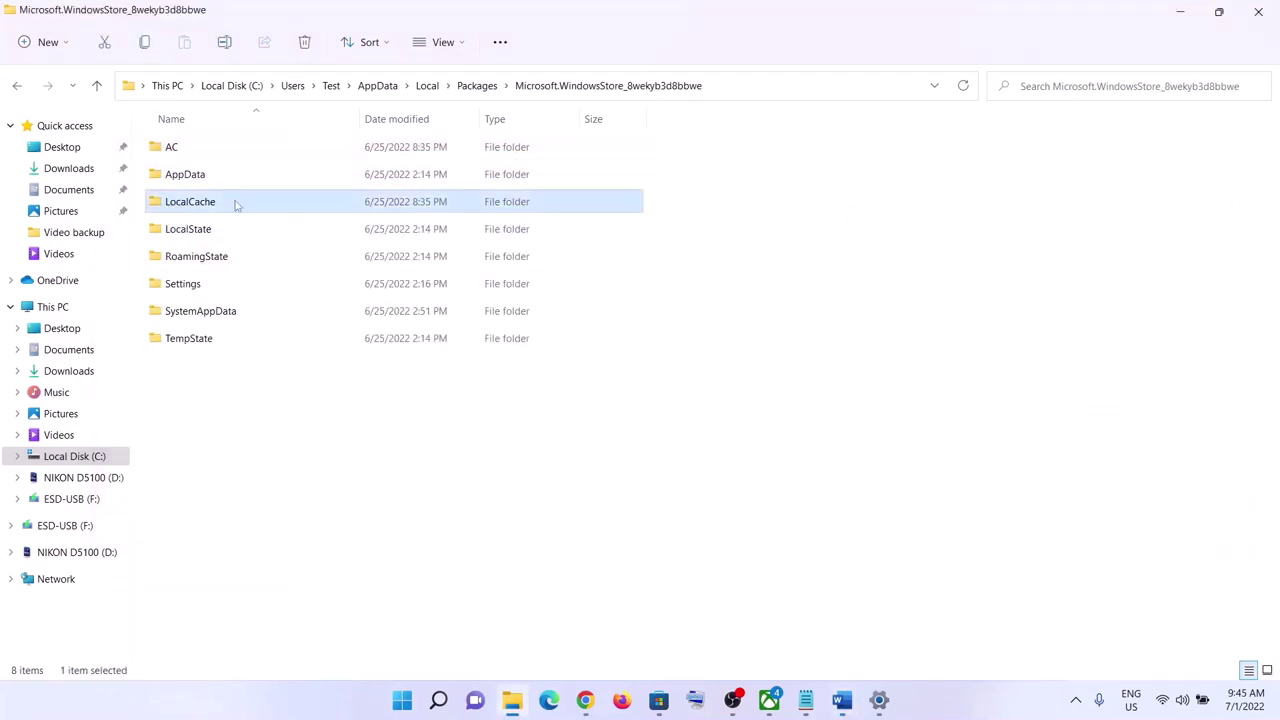
right_click(237, 205)
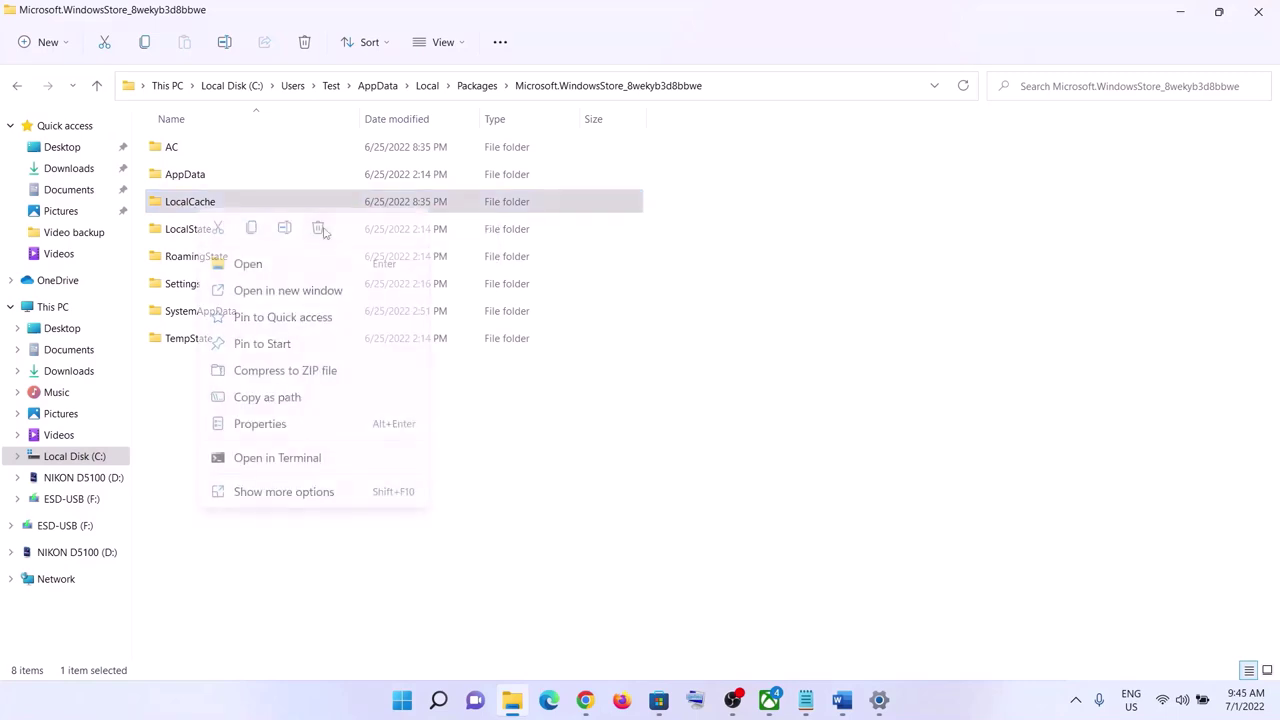
click(402, 700)
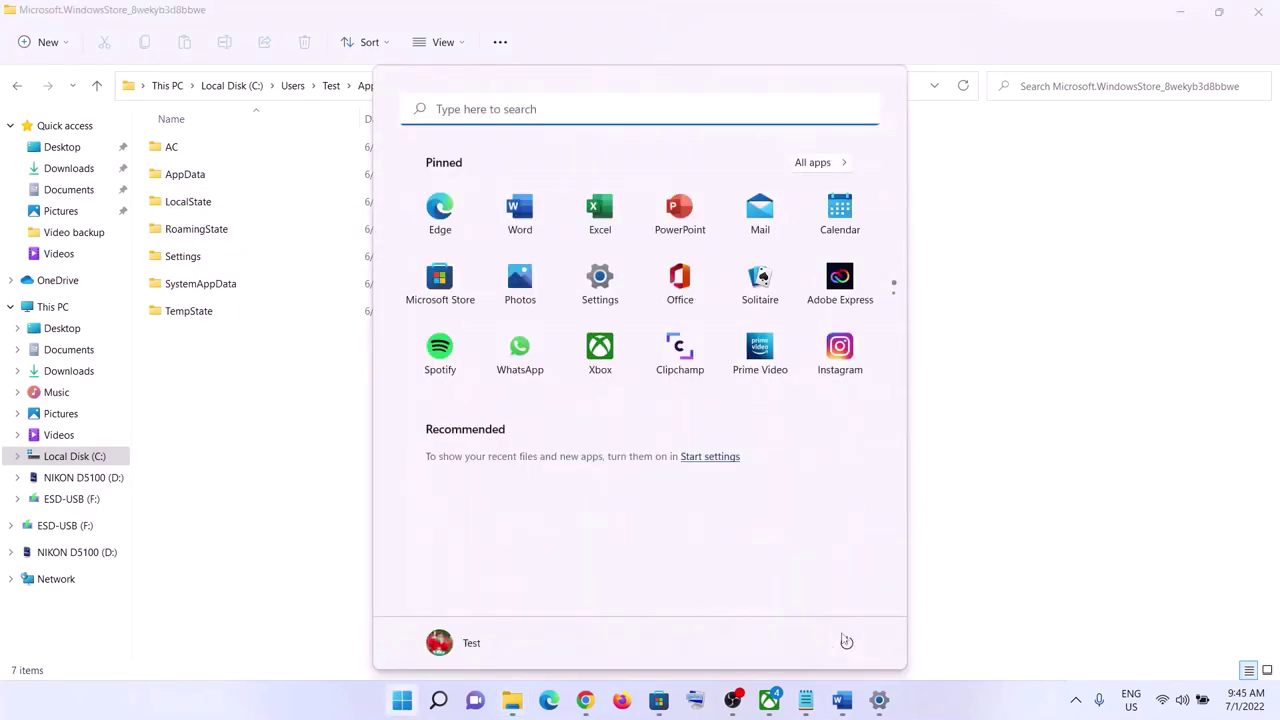
click(846, 642)
key(Escape)
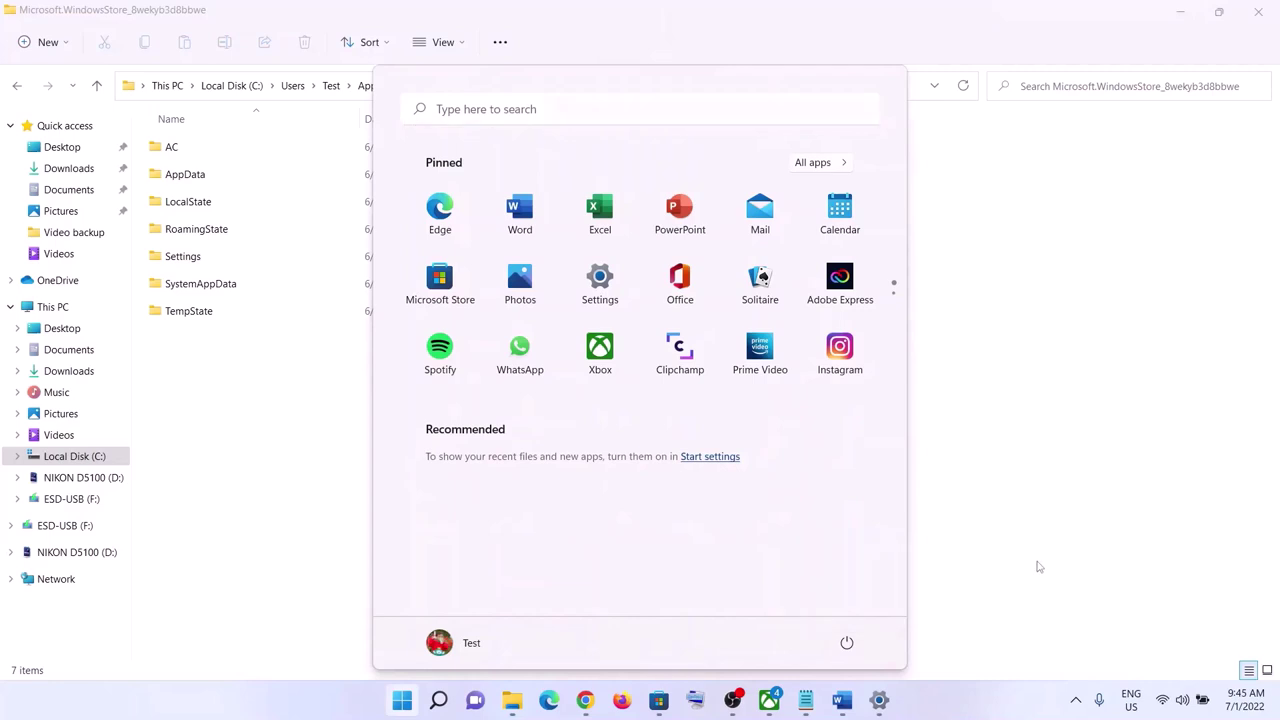
click(1037, 566)
click(841, 700)
Step: Sign out of Microsoft Store and sign back in with the same account and its PIN
scroll(458, 422, down, 2)
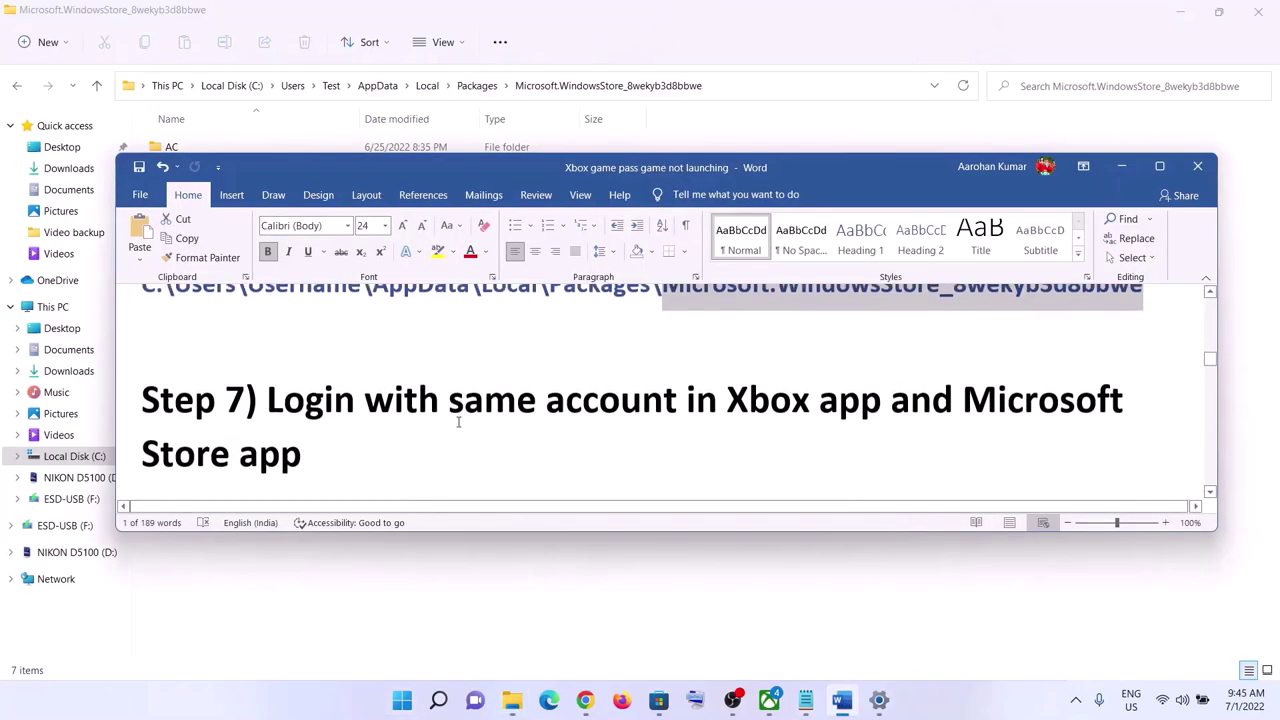
drag(268, 338, 797, 443)
click(366, 417)
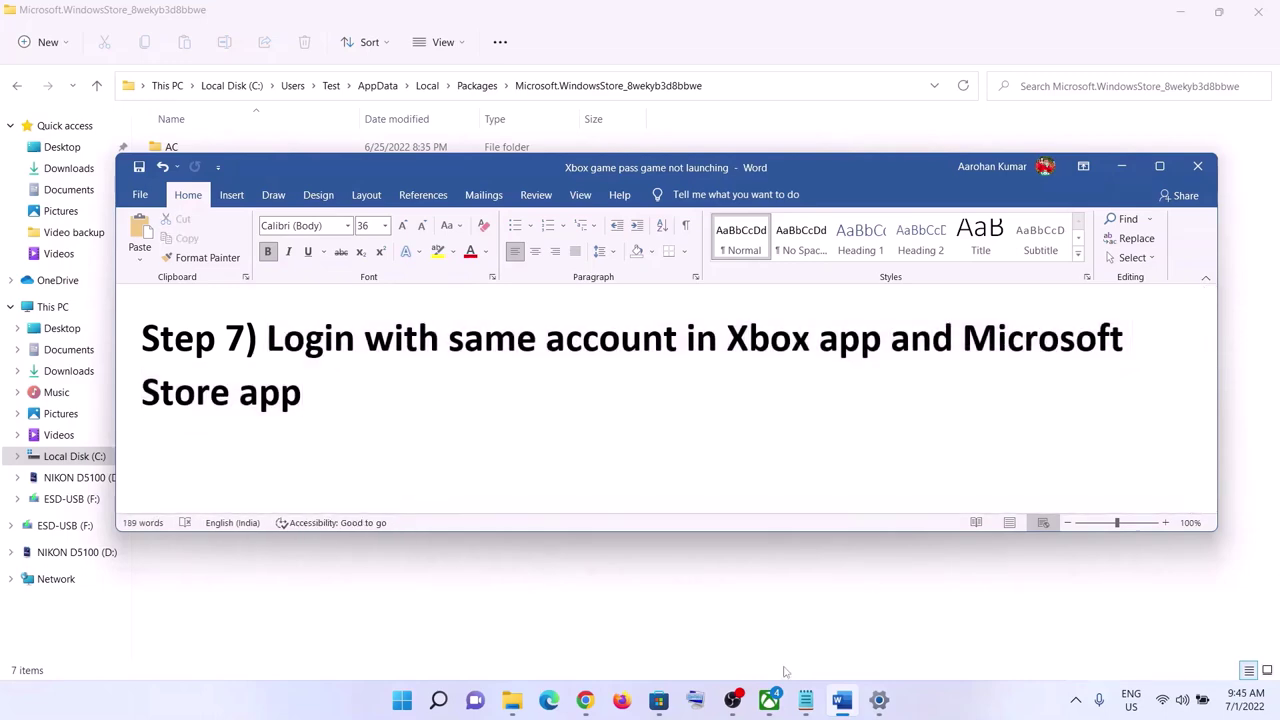
click(658, 700)
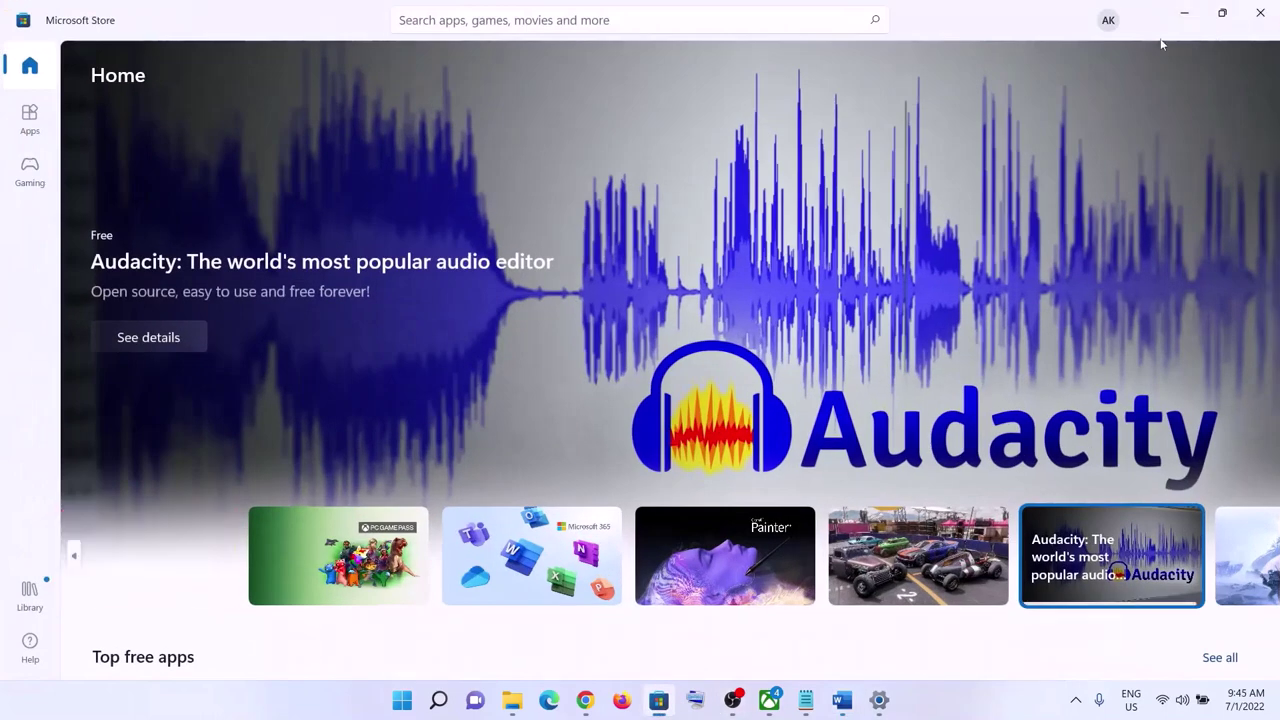
click(1108, 21)
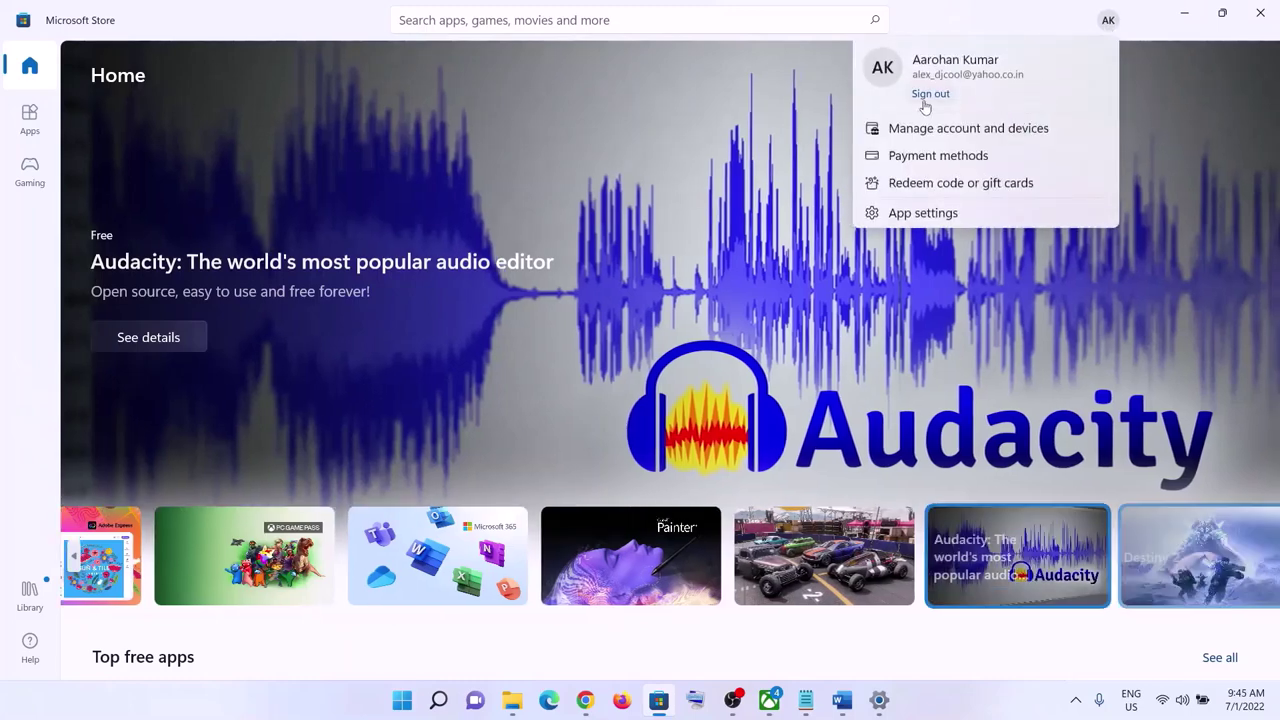
click(945, 95)
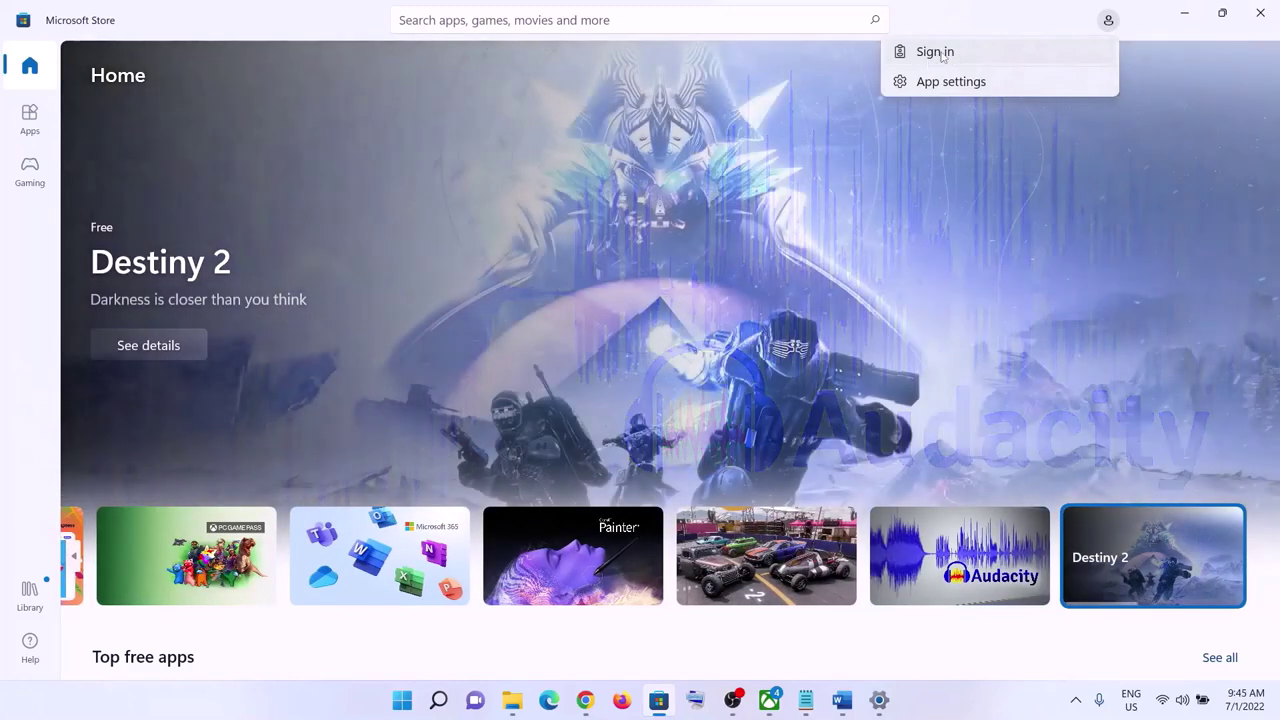
click(935, 52)
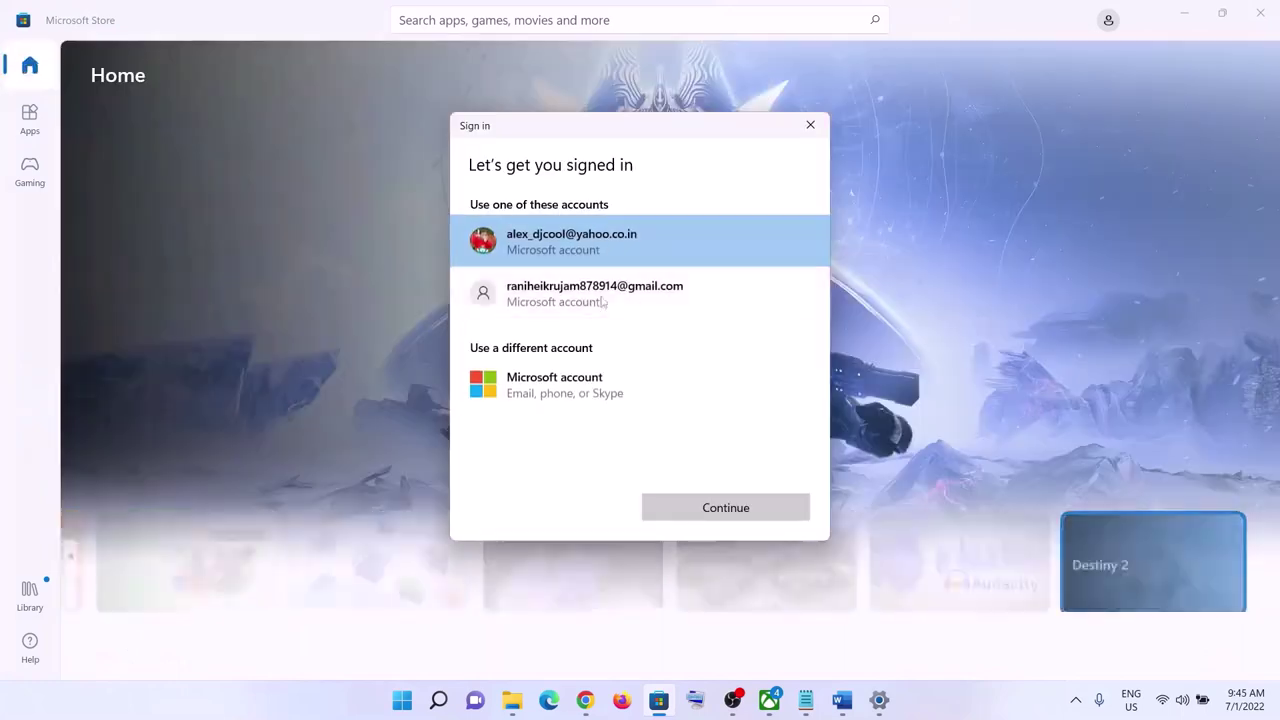
click(722, 510)
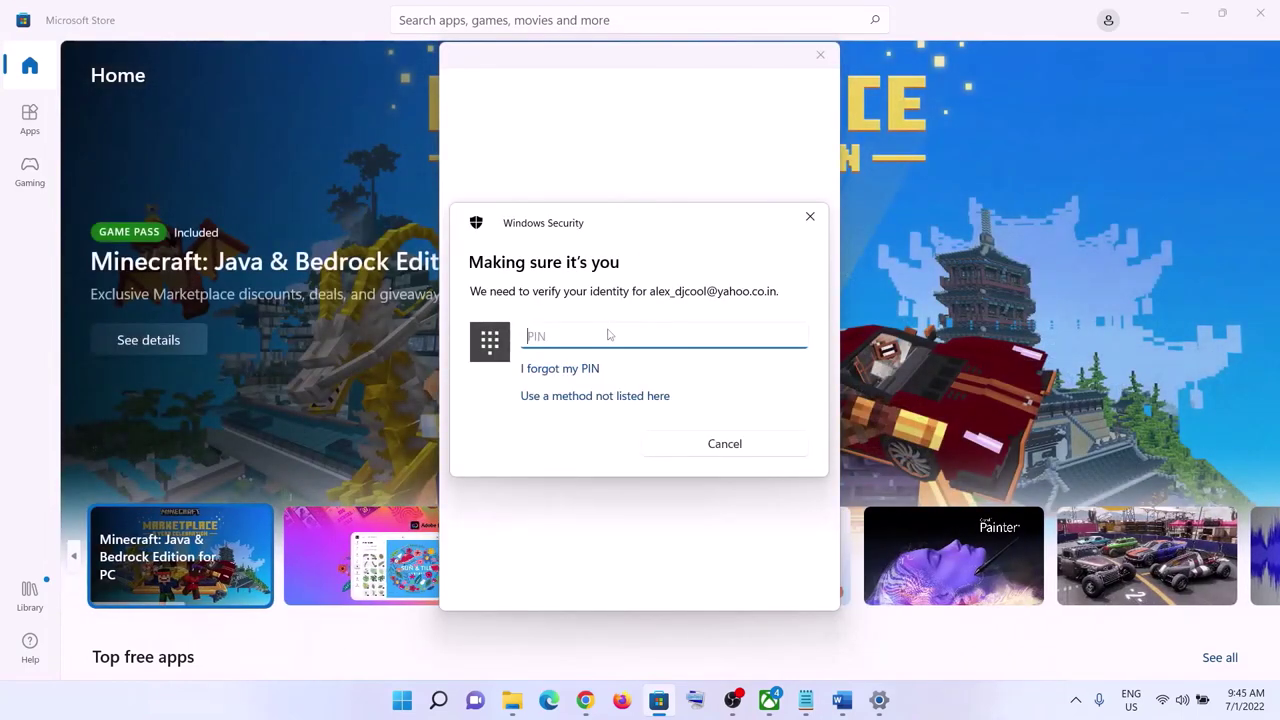
text(****)
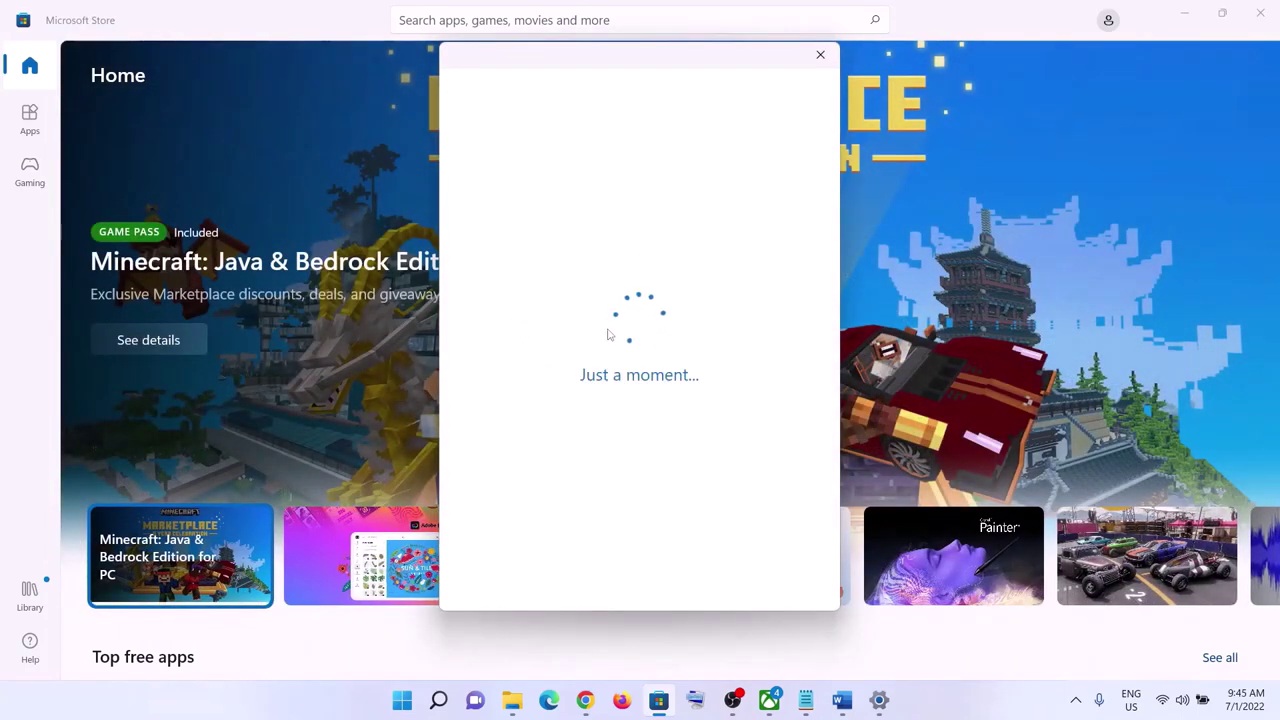
click(769, 700)
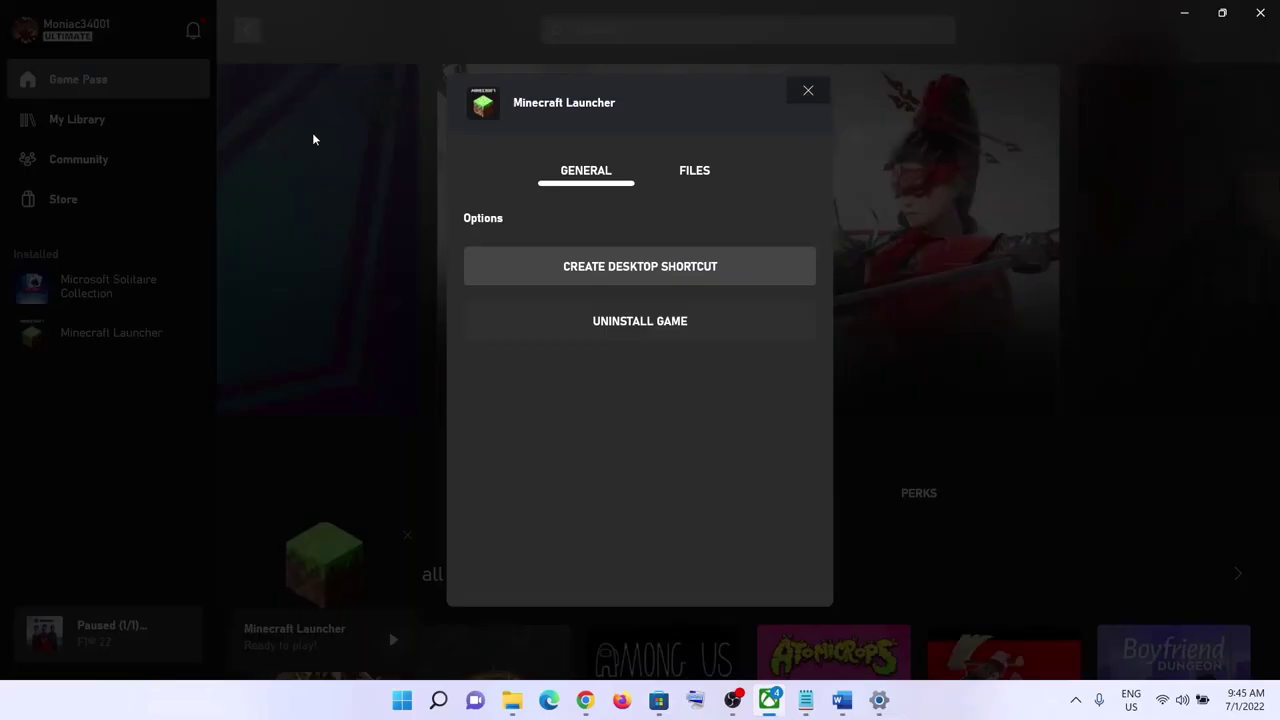
Step: Close the Minecraft Launcher options, sign out of the Xbox app, and sign back in with LET'S PLAY
click(806, 91)
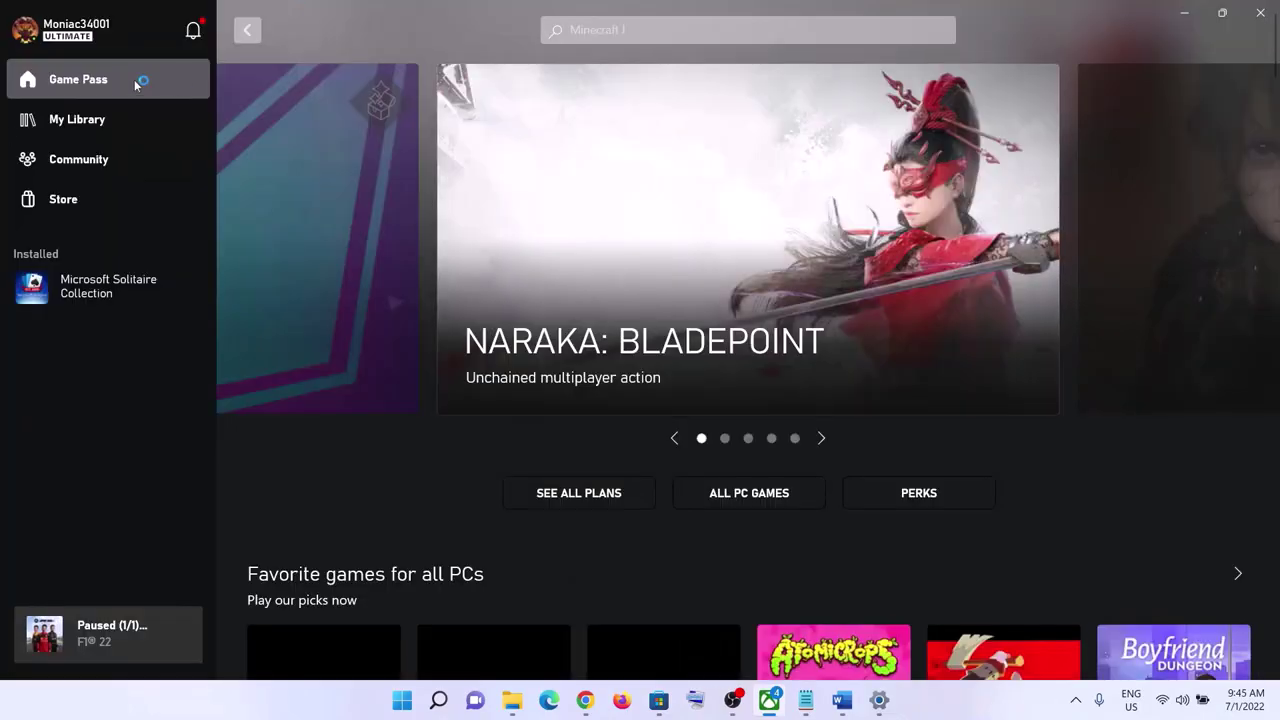
click(69, 40)
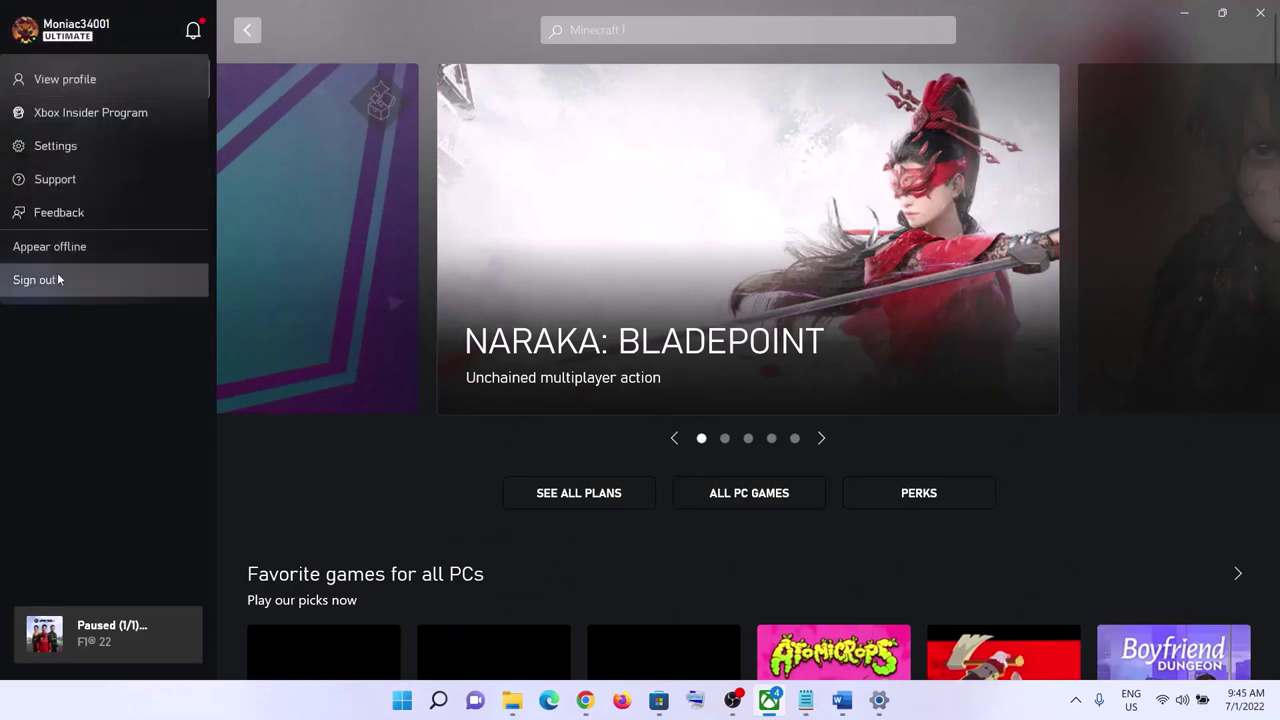
click(126, 32)
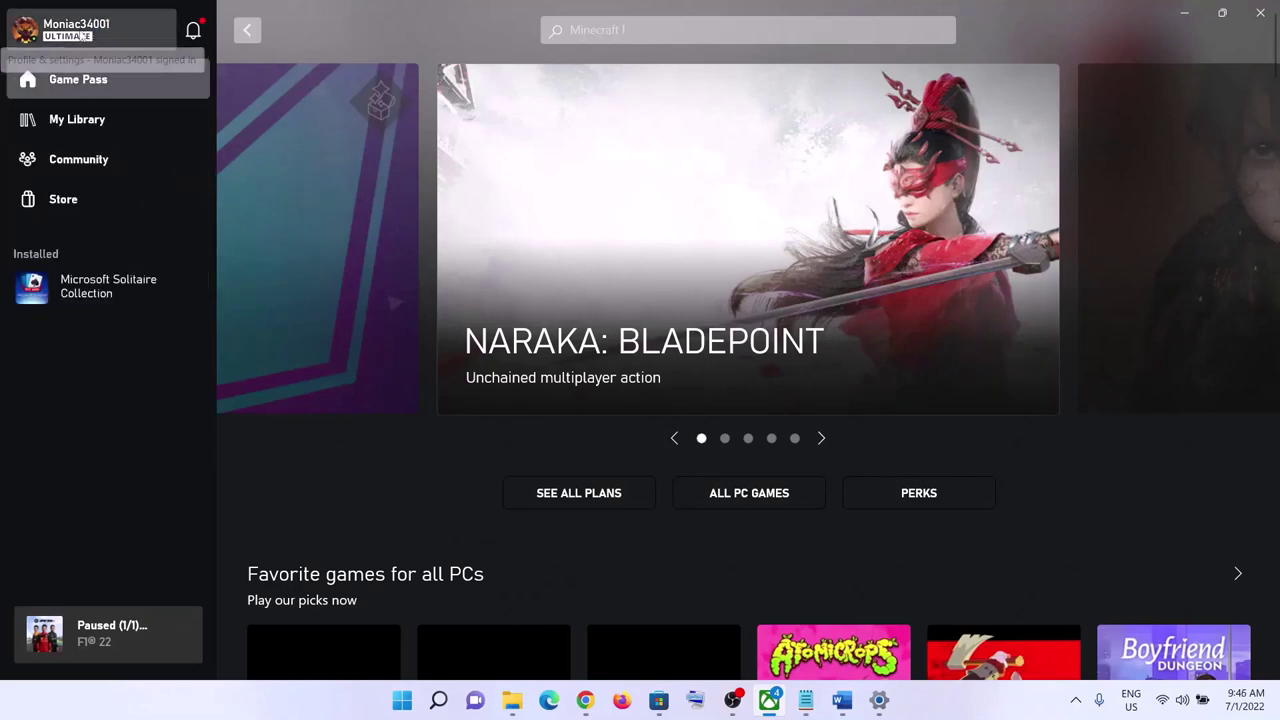
click(80, 36)
click(34, 280)
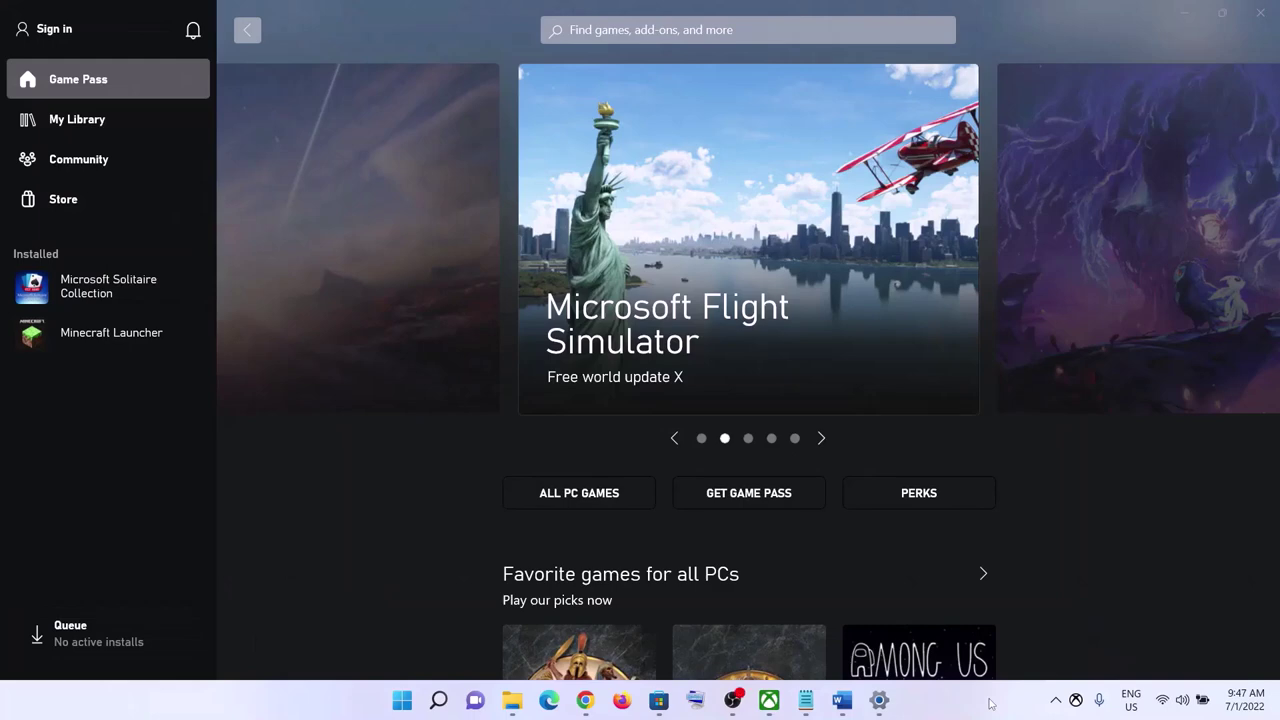
click(54, 39)
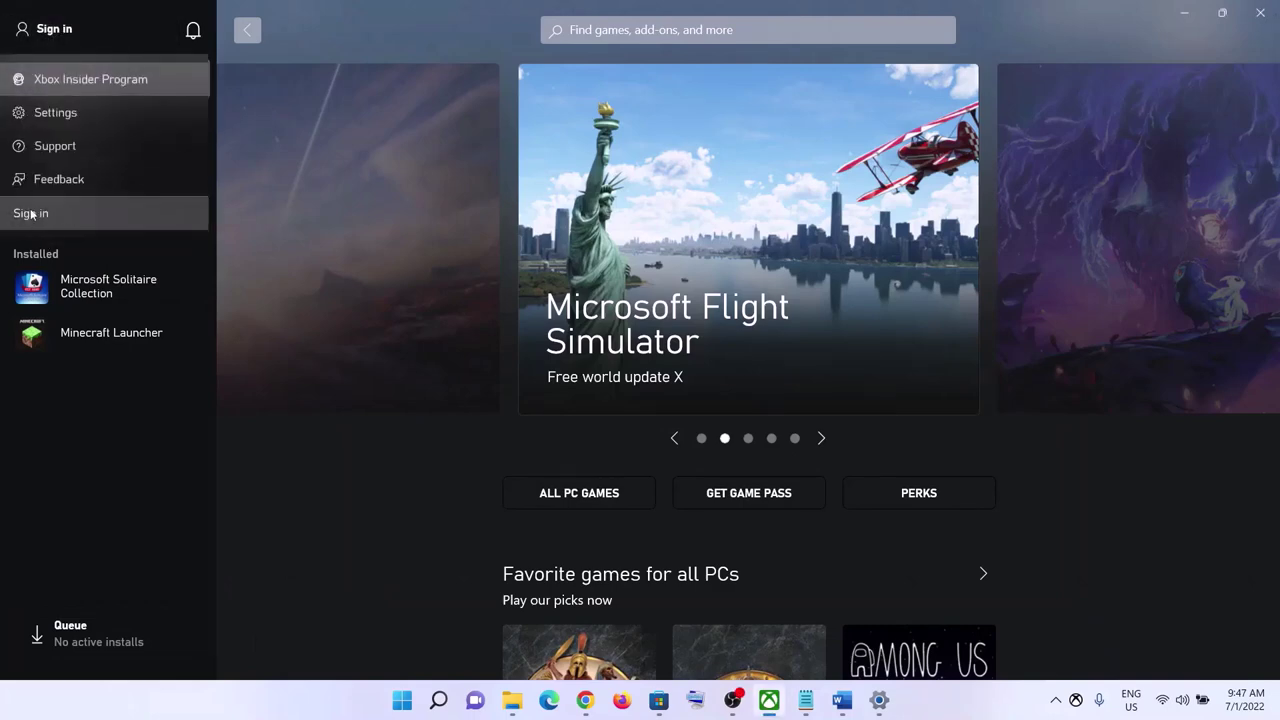
click(30, 213)
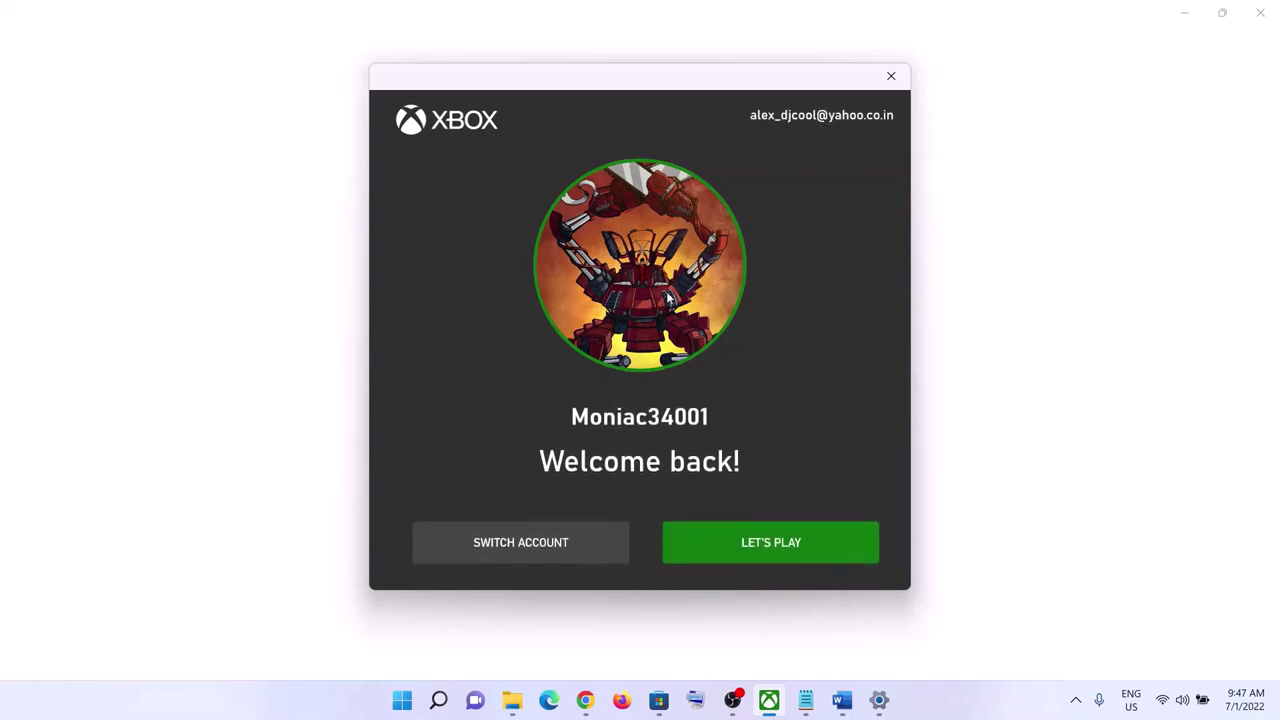
click(760, 540)
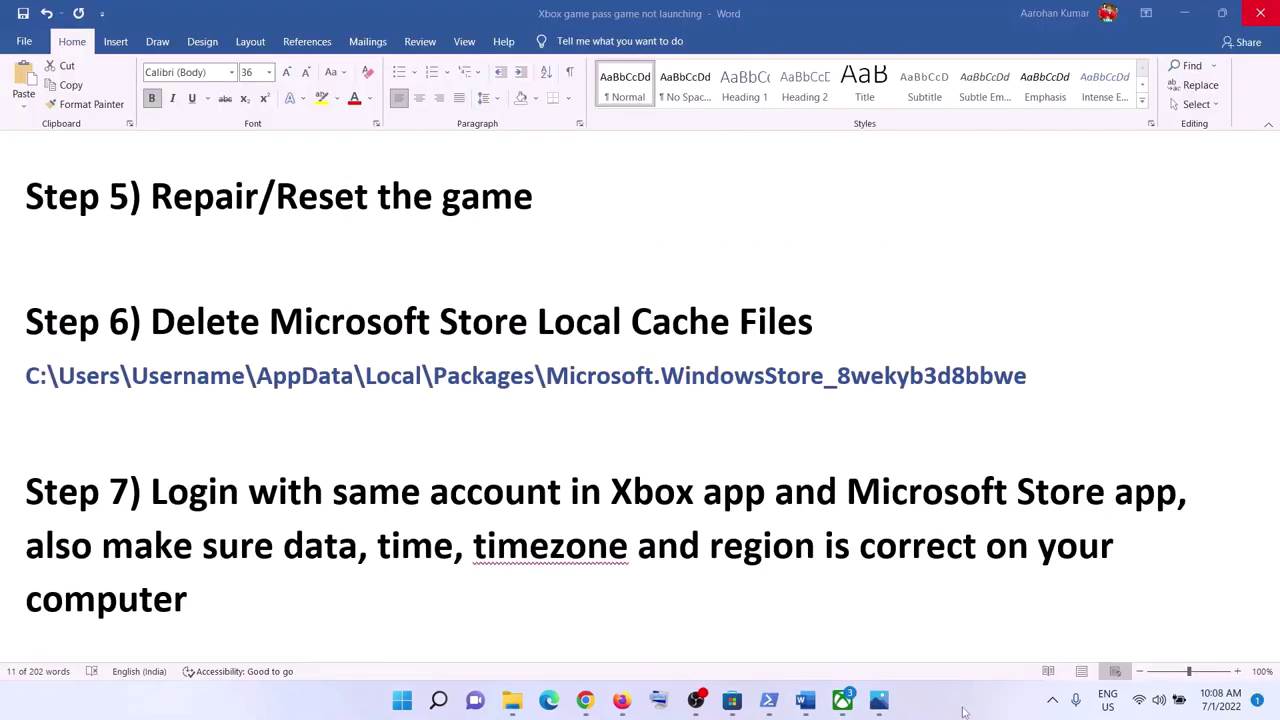
Step: Highlight the Step 7 date, time, timezone and region reminder, then open Date & time settings
drag(202, 545, 211, 600)
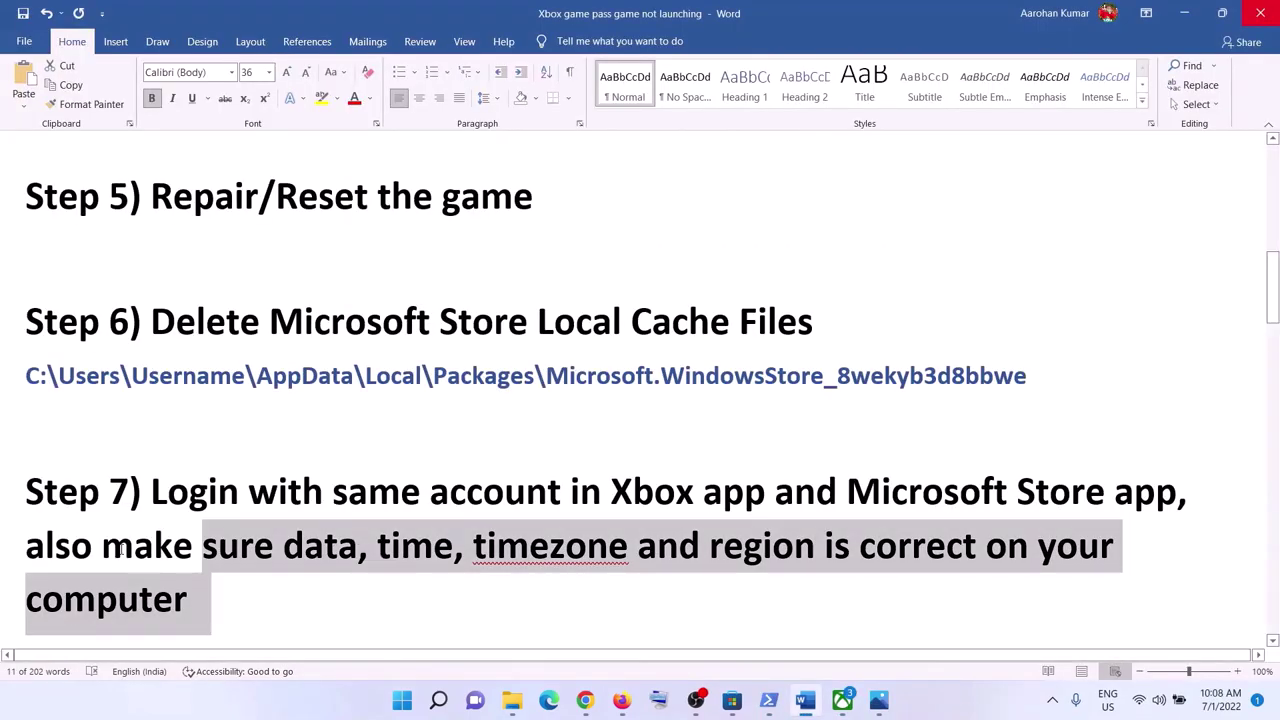
drag(120, 550, 884, 574)
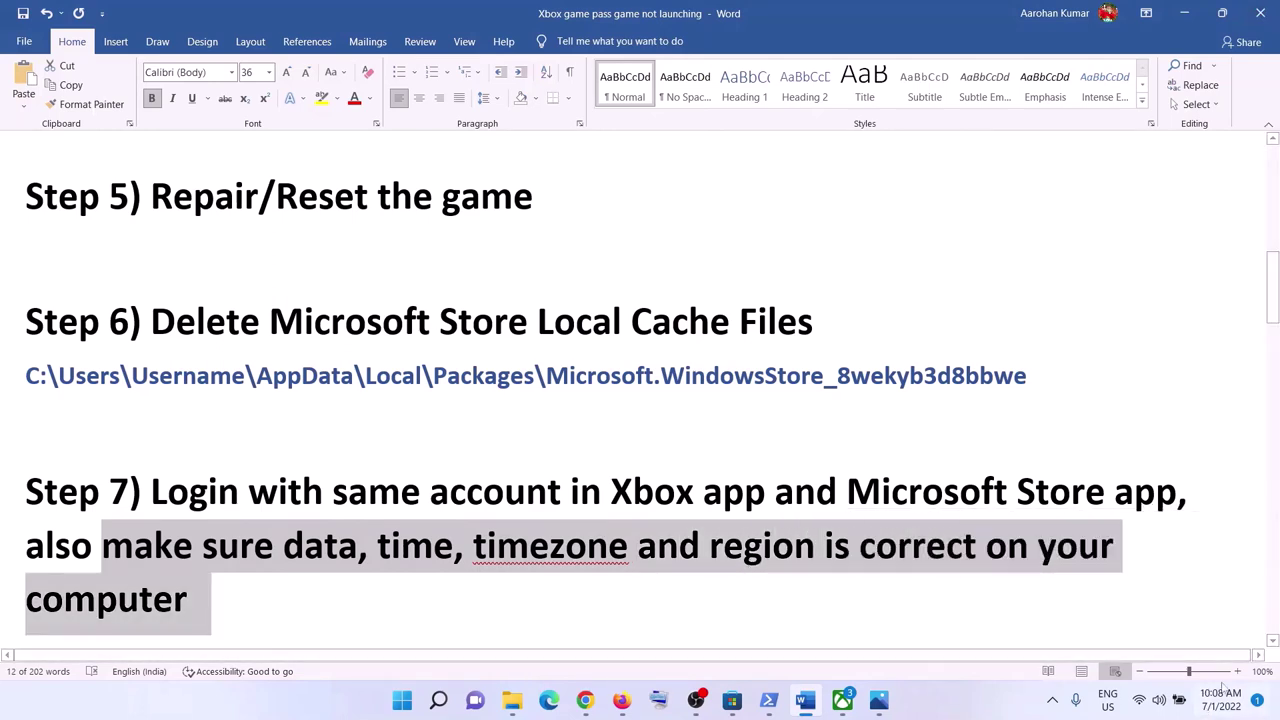
right_click(1225, 709)
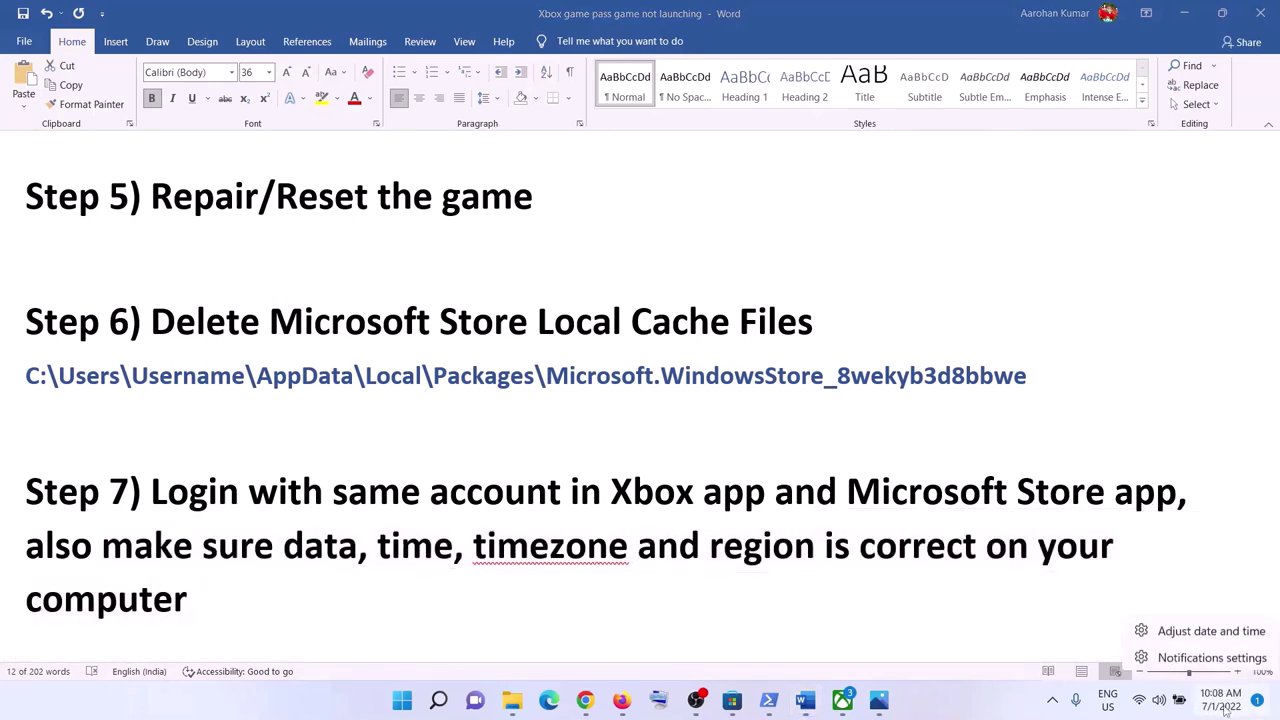
click(1227, 630)
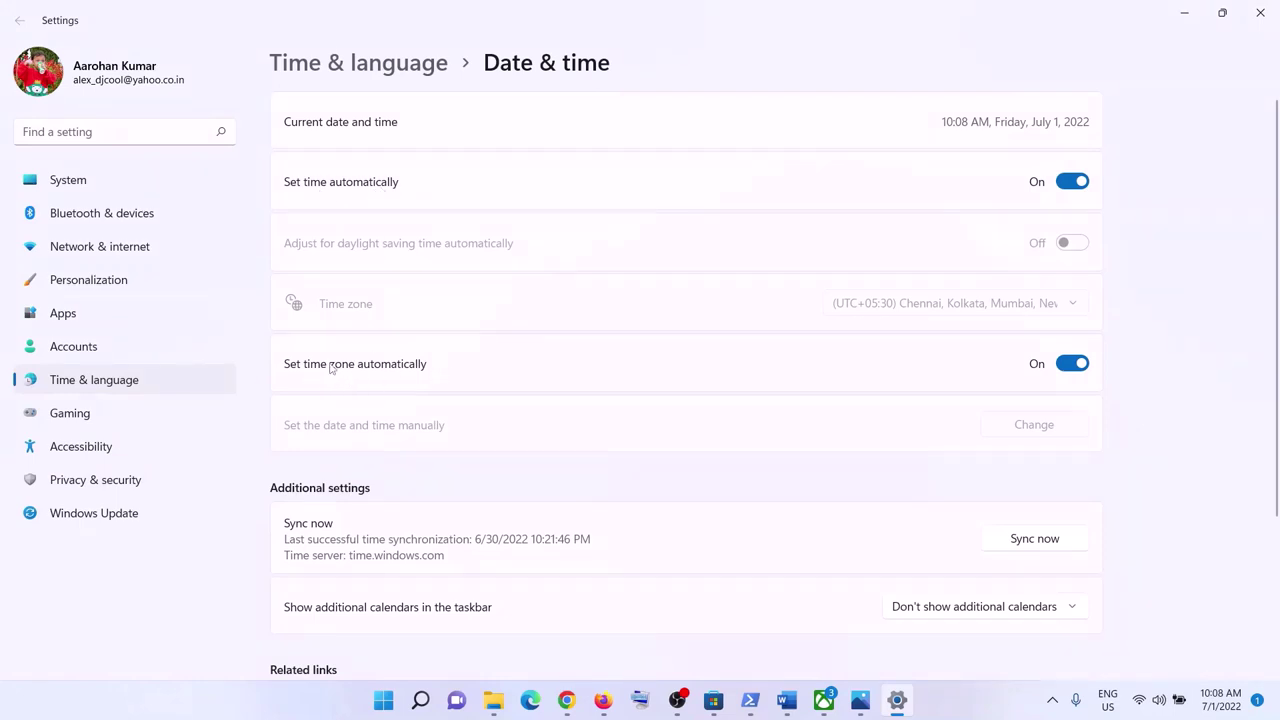
Step: Toggle automatic time off and back on, then sync the clock with the time server
click(1068, 187)
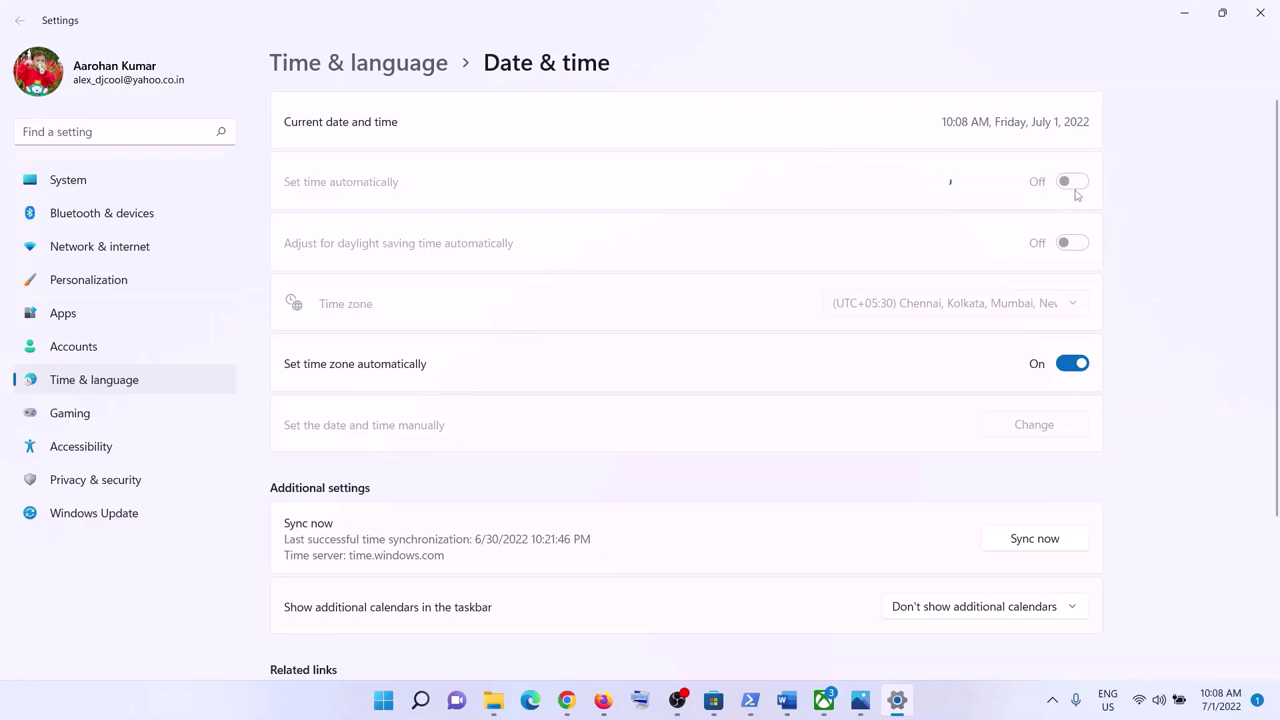
click(1072, 183)
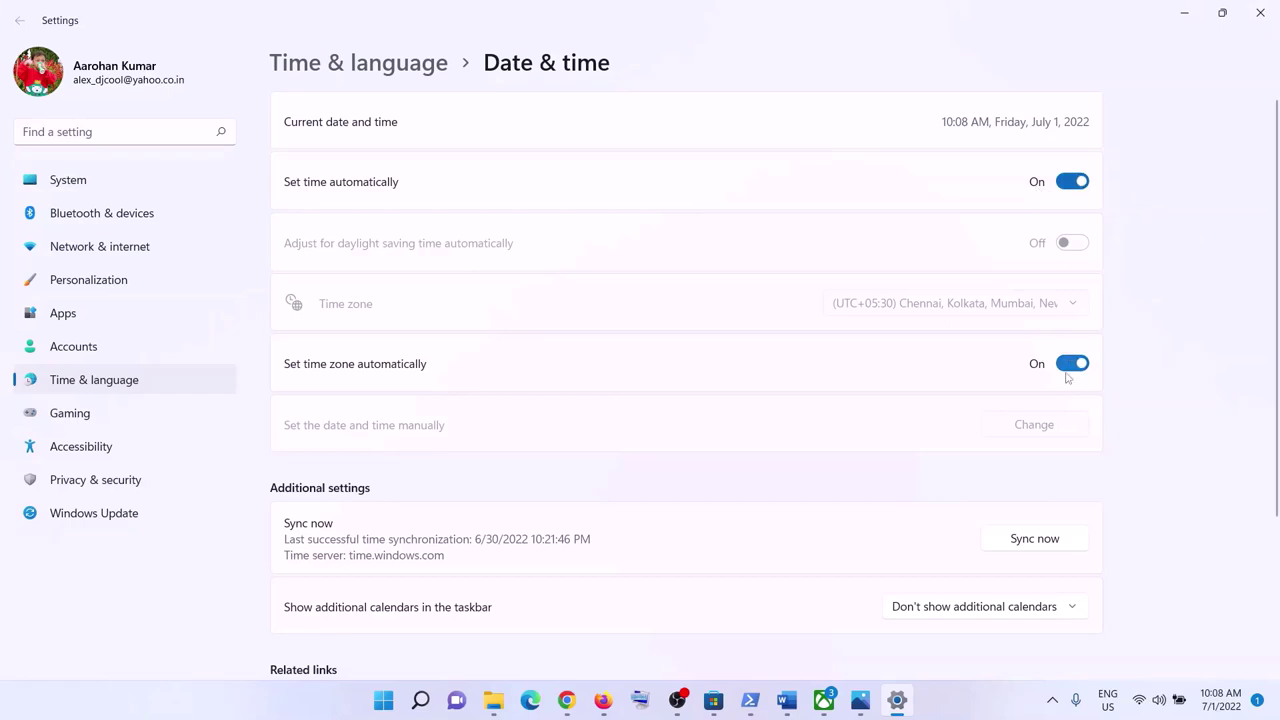
scroll(1105, 390, down, 2)
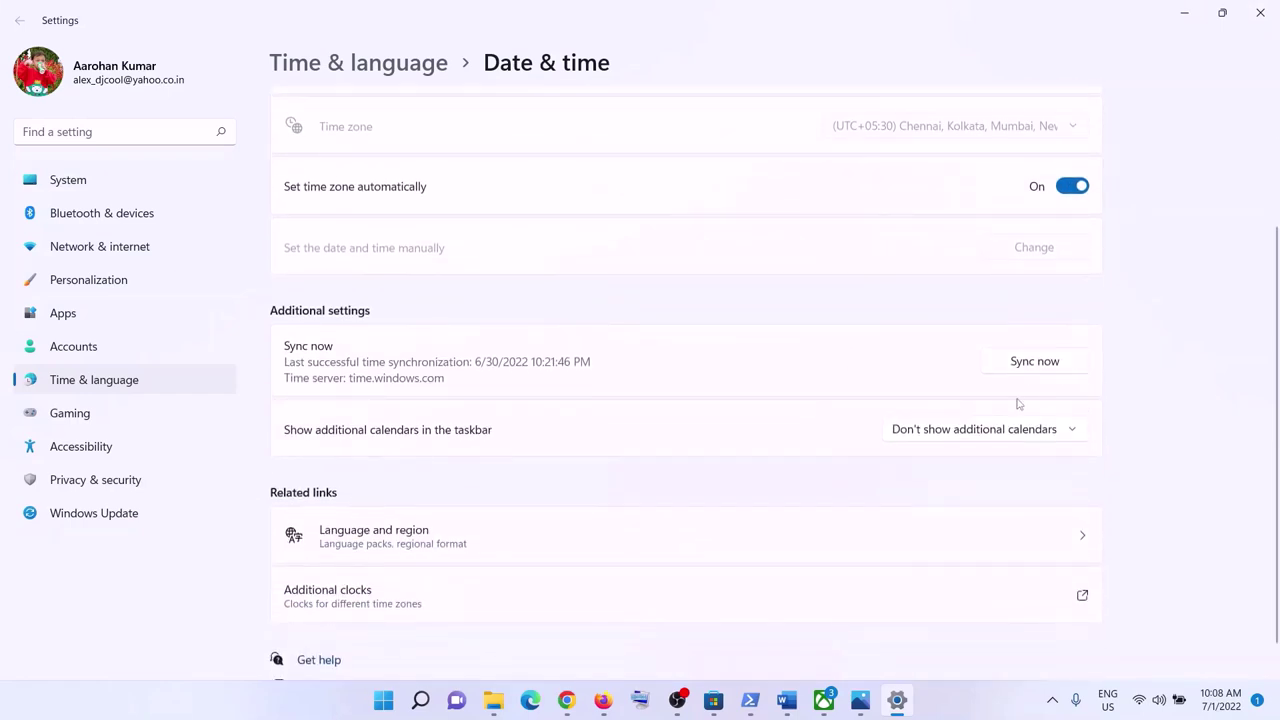
scroll(1018, 404, up, 2)
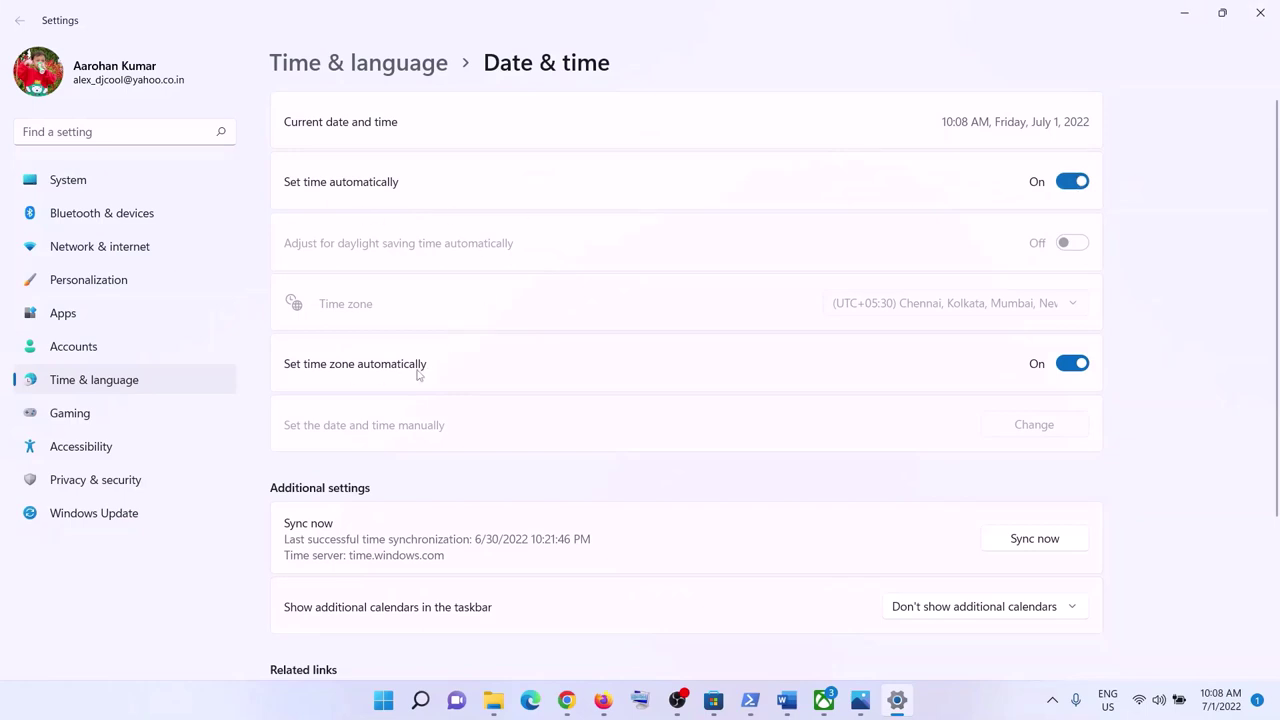
click(1033, 546)
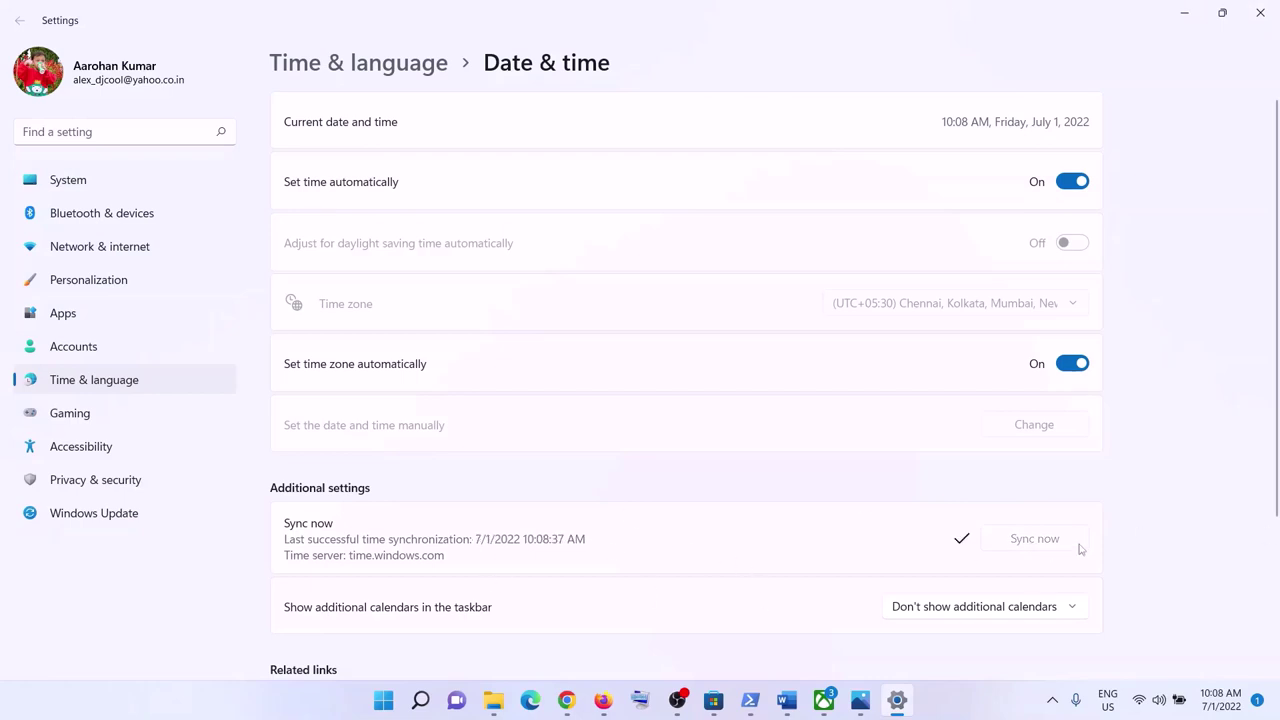
Step: Check the Country or region list on Language & region, confirming India is selected
click(133, 380)
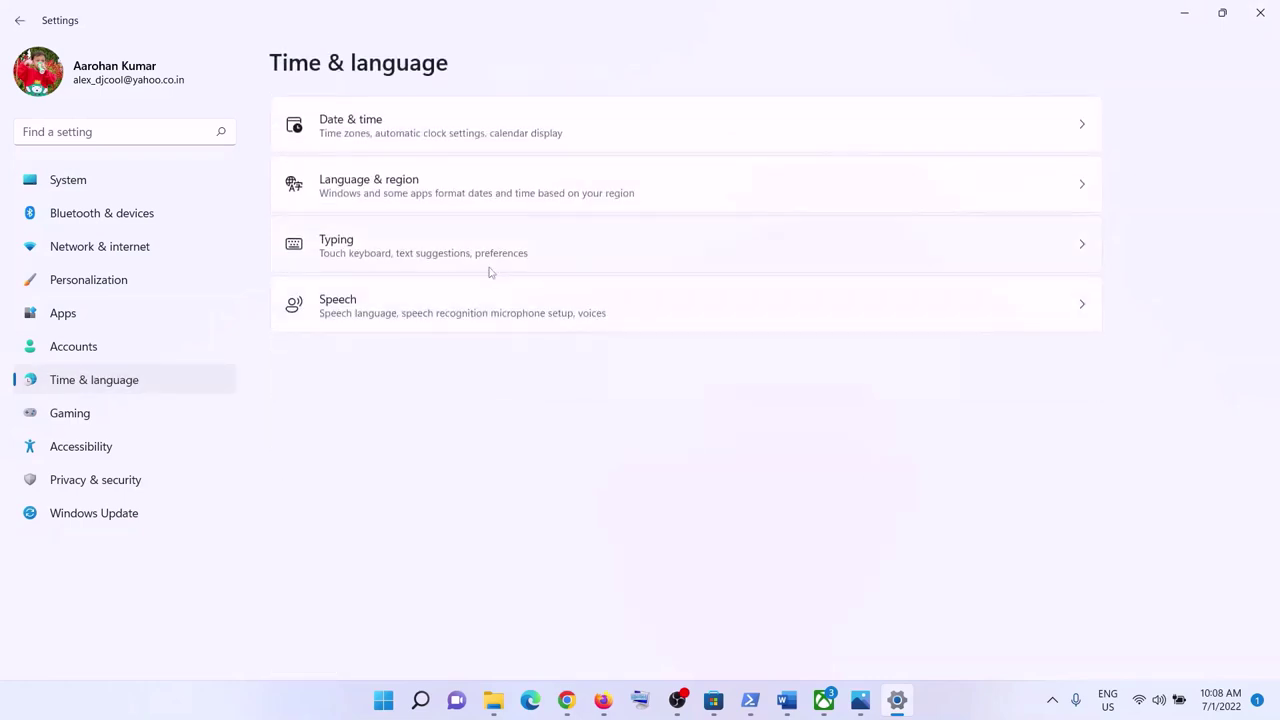
click(404, 196)
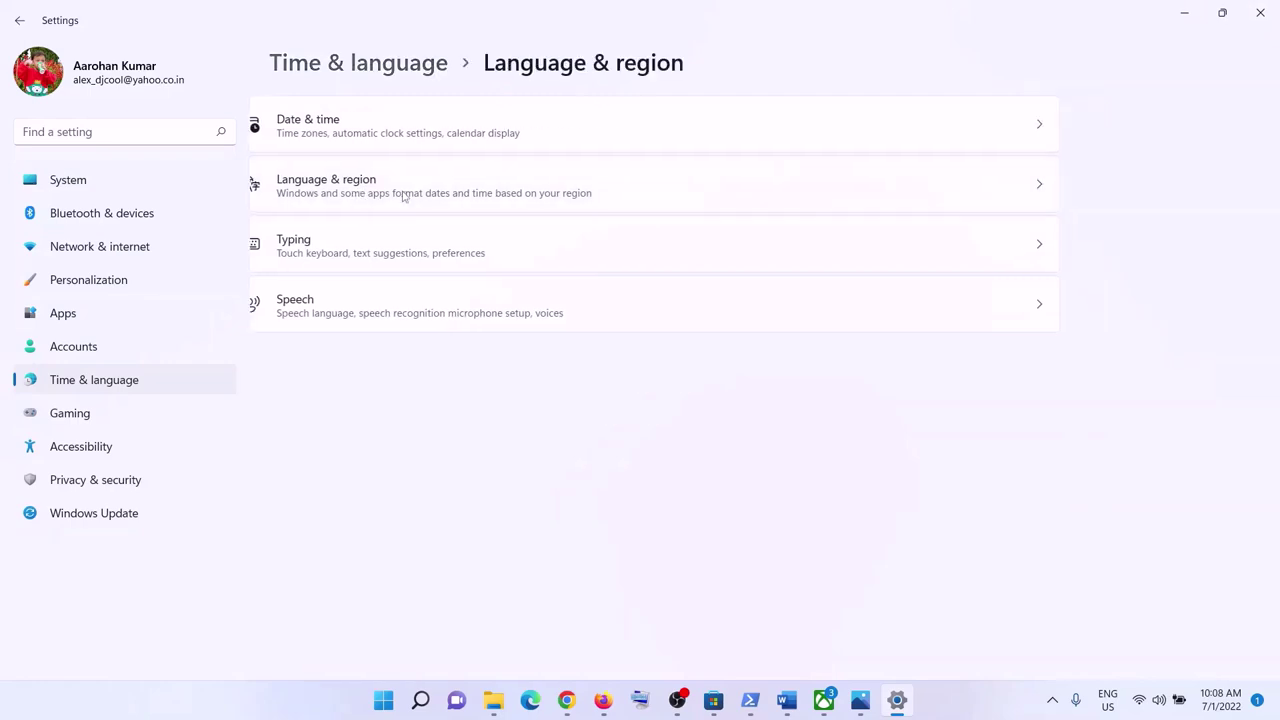
click(990, 380)
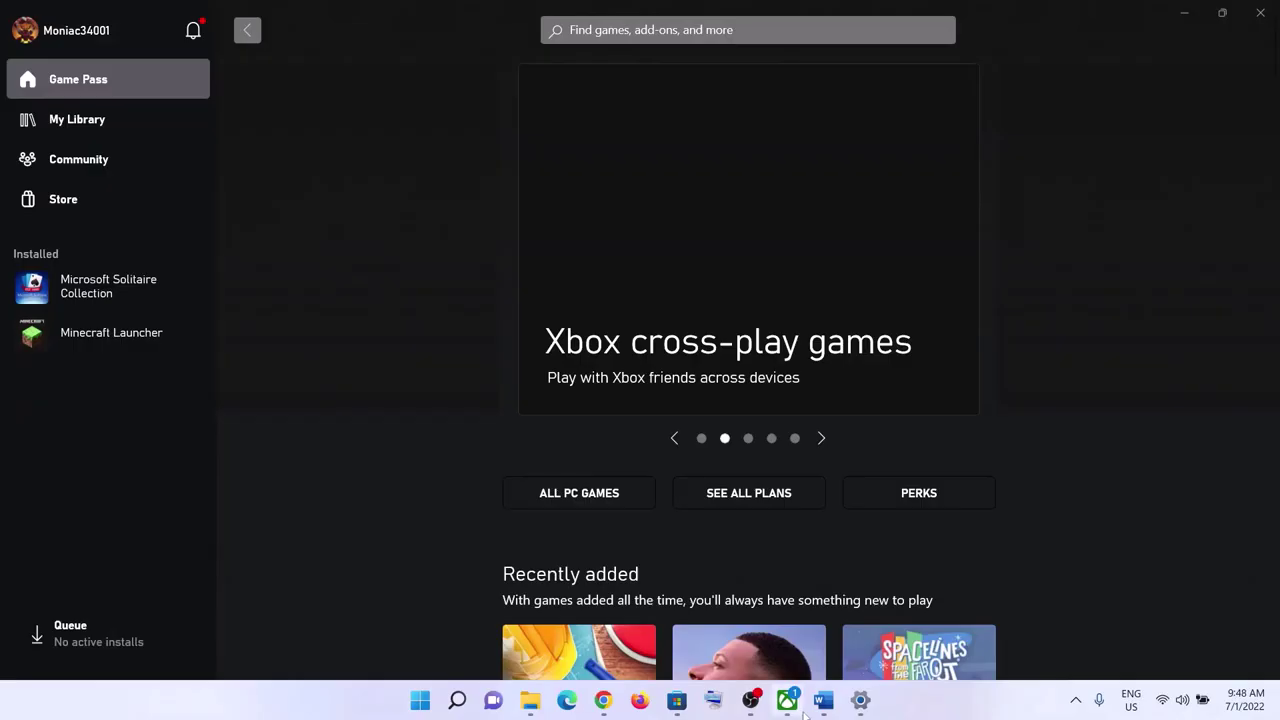
Step: Highlight the Step 8 note about Store updates in the Word notes
click(805, 710)
scroll(457, 471, up, 1)
scroll(389, 443, down, 3)
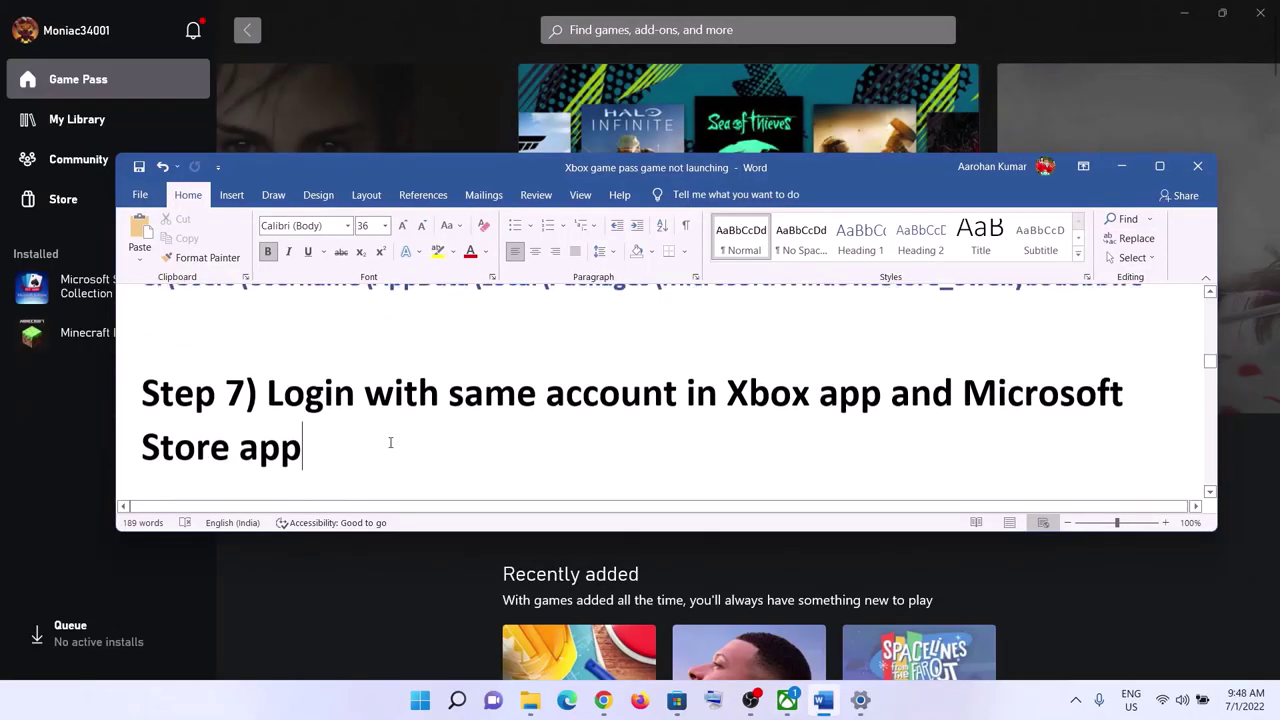
drag(268, 437, 936, 437)
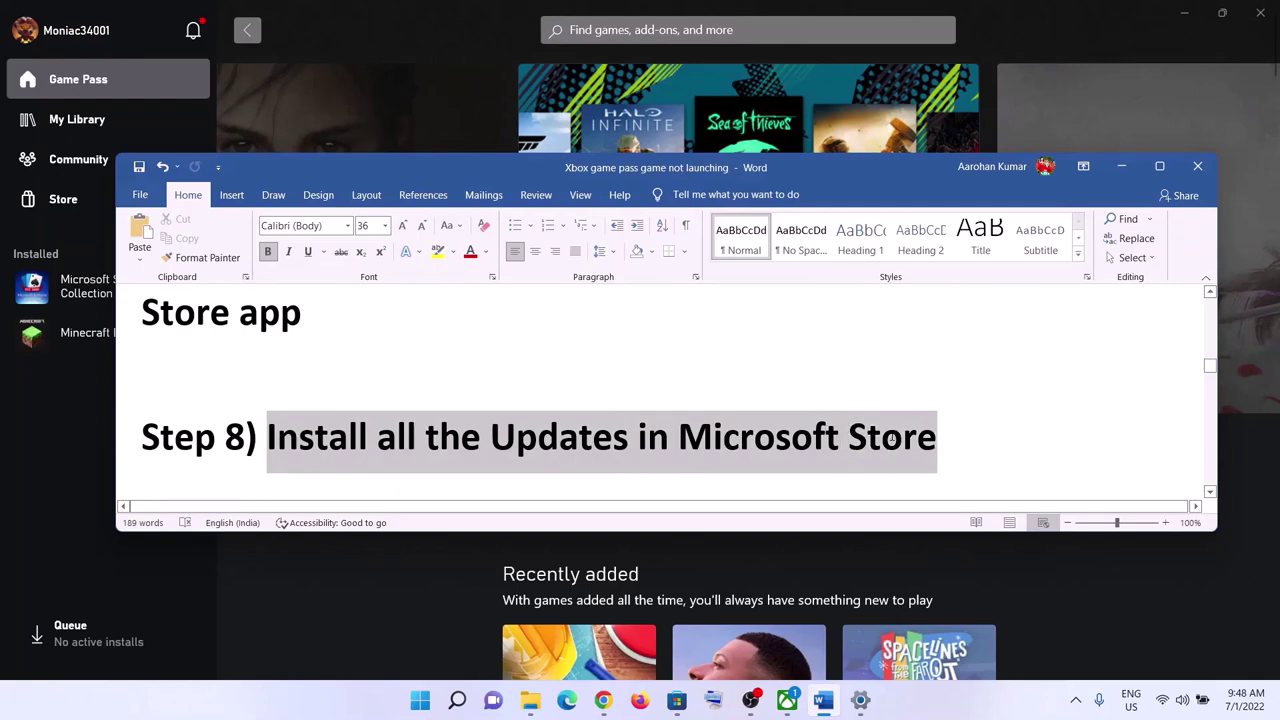
Step: Review pending Xbox and Gaming Services updates in Microsoft Store's Library, then minimize the Store
click(1121, 166)
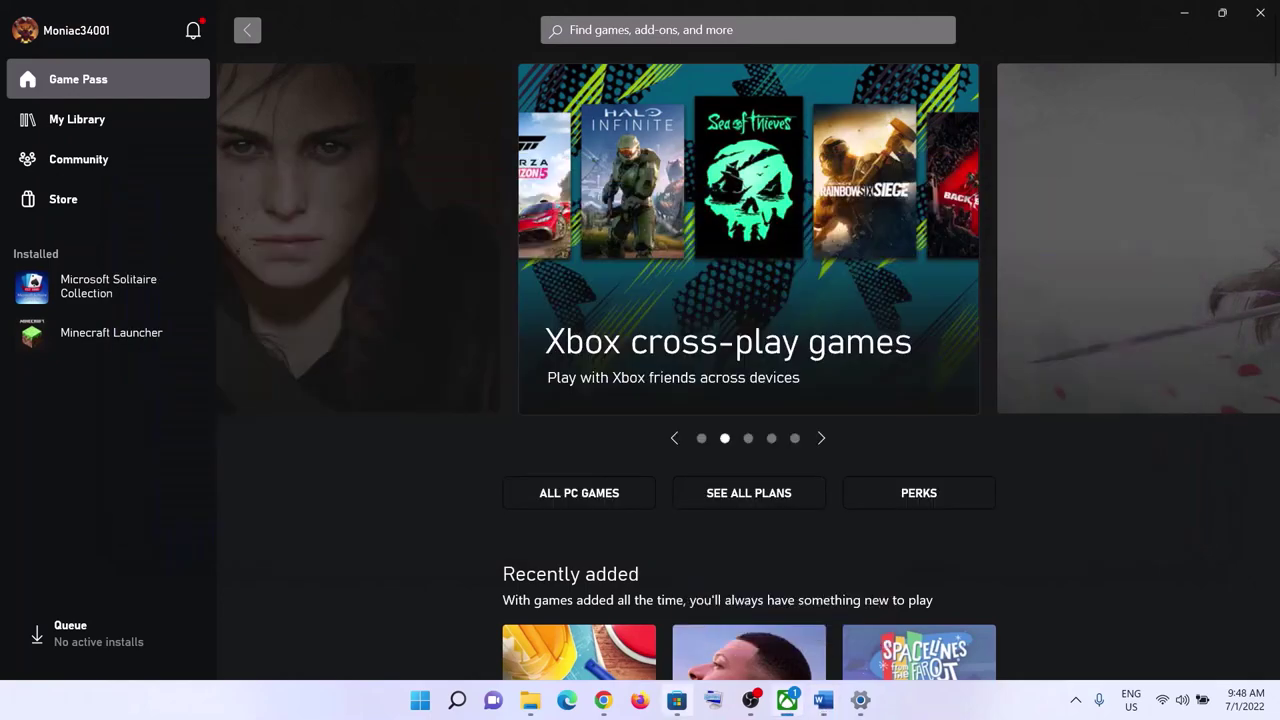
click(680, 702)
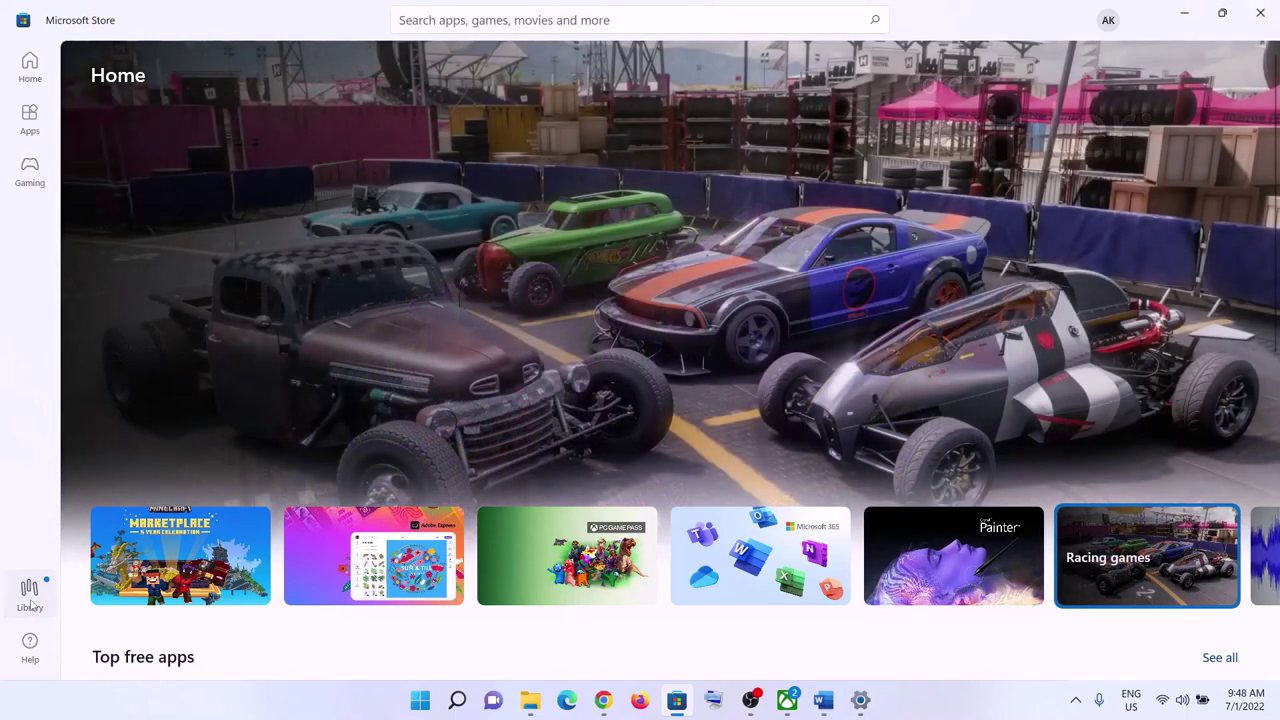
click(30, 590)
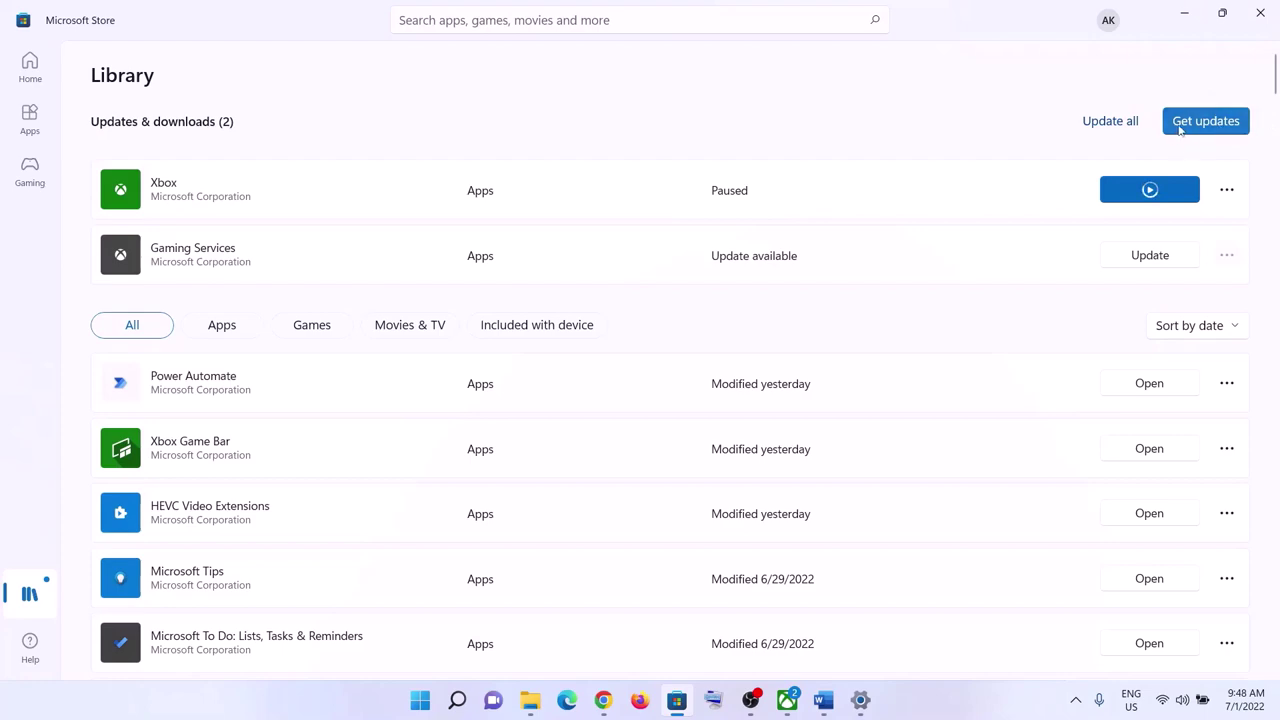
click(1188, 21)
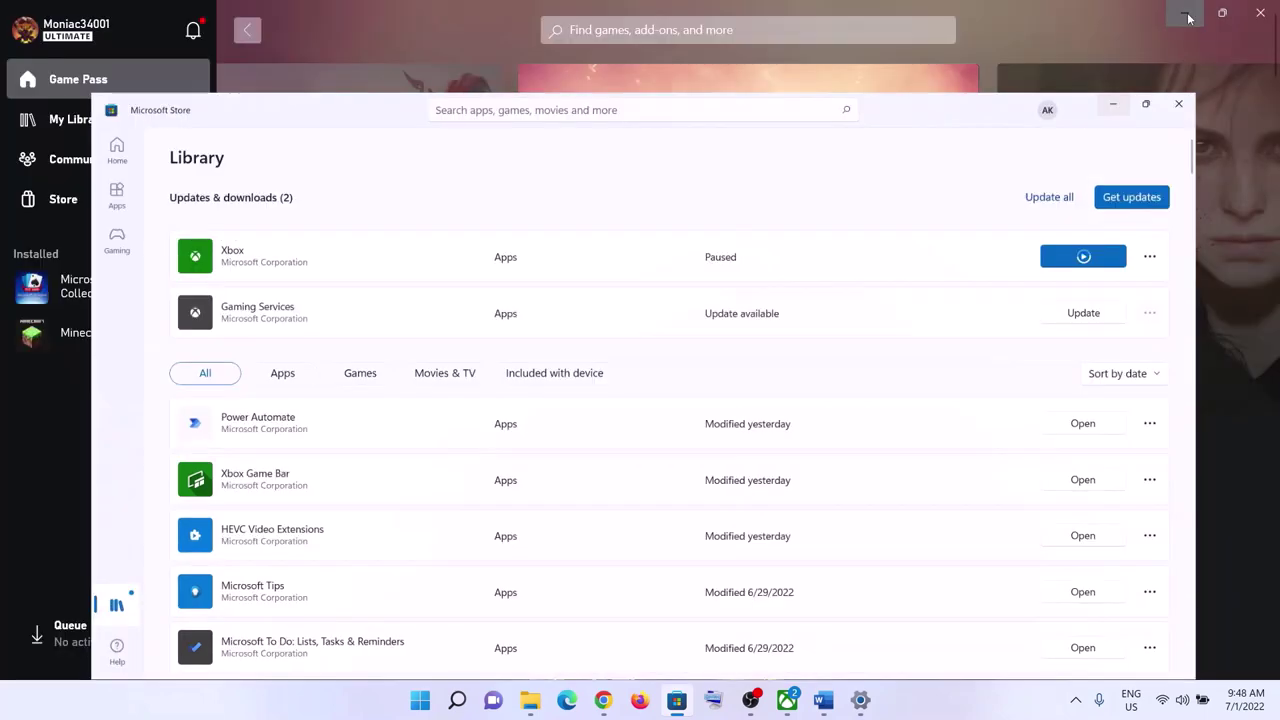
Step: Return to the Word notes and highlight Step 9, Update Windows
click(823, 700)
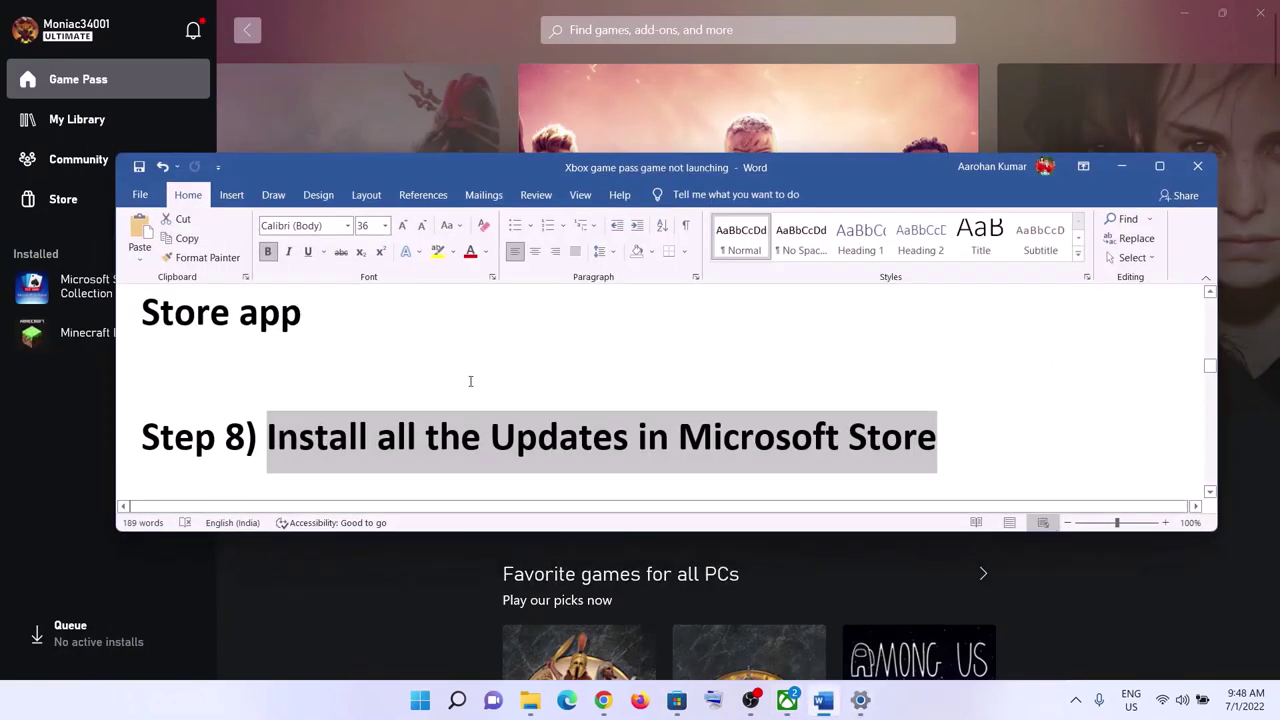
scroll(469, 380, down, 3)
drag(303, 398, 580, 396)
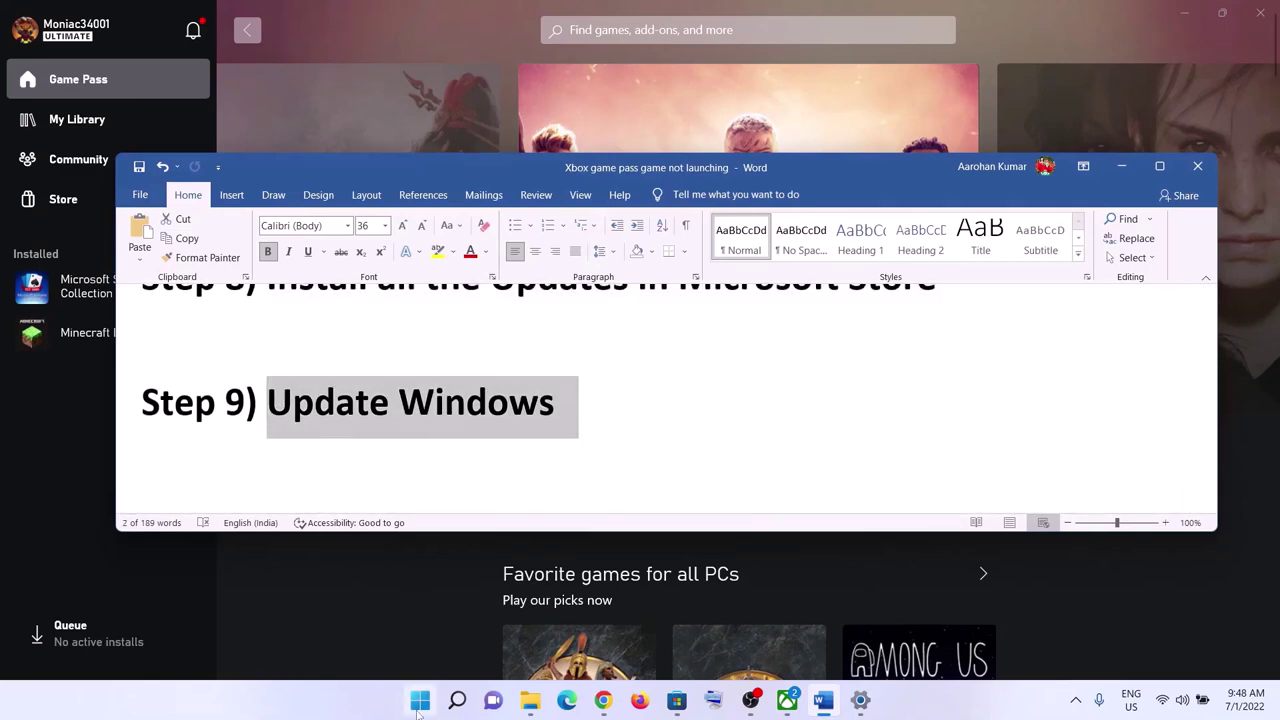
key(super)
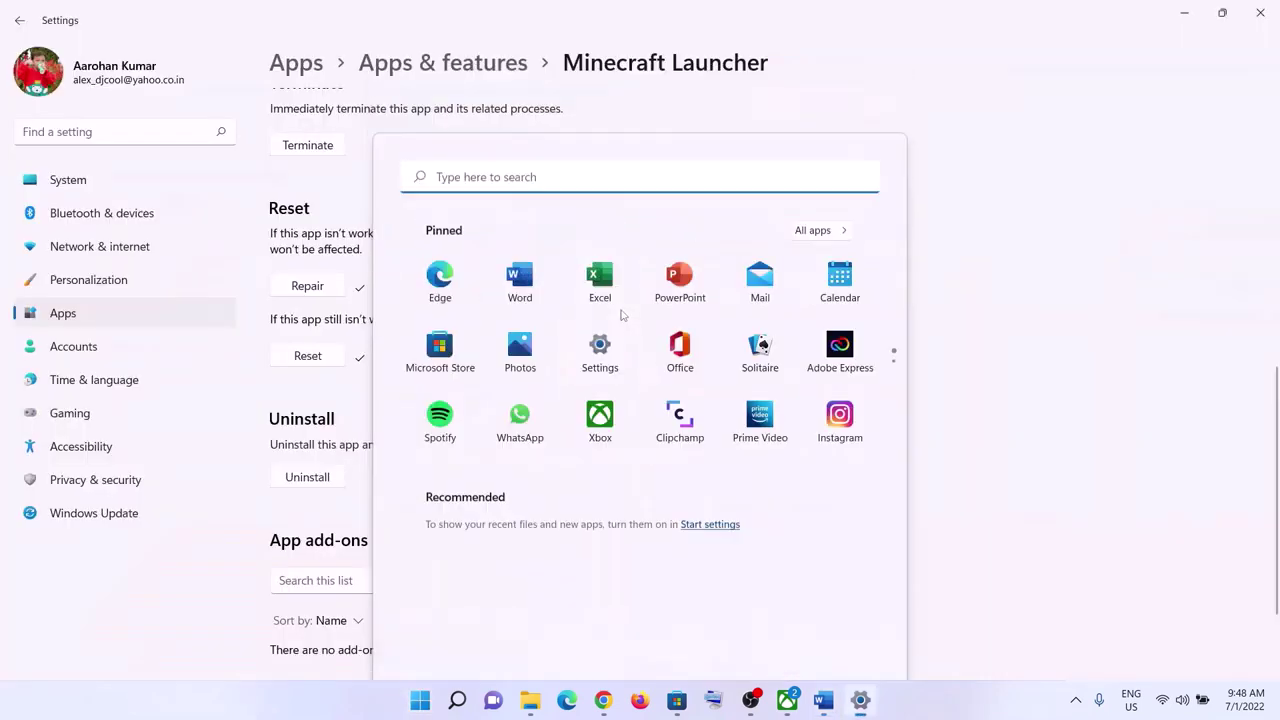
Step: Start a check for updates on the Windows Update page in Settings
key(Escape)
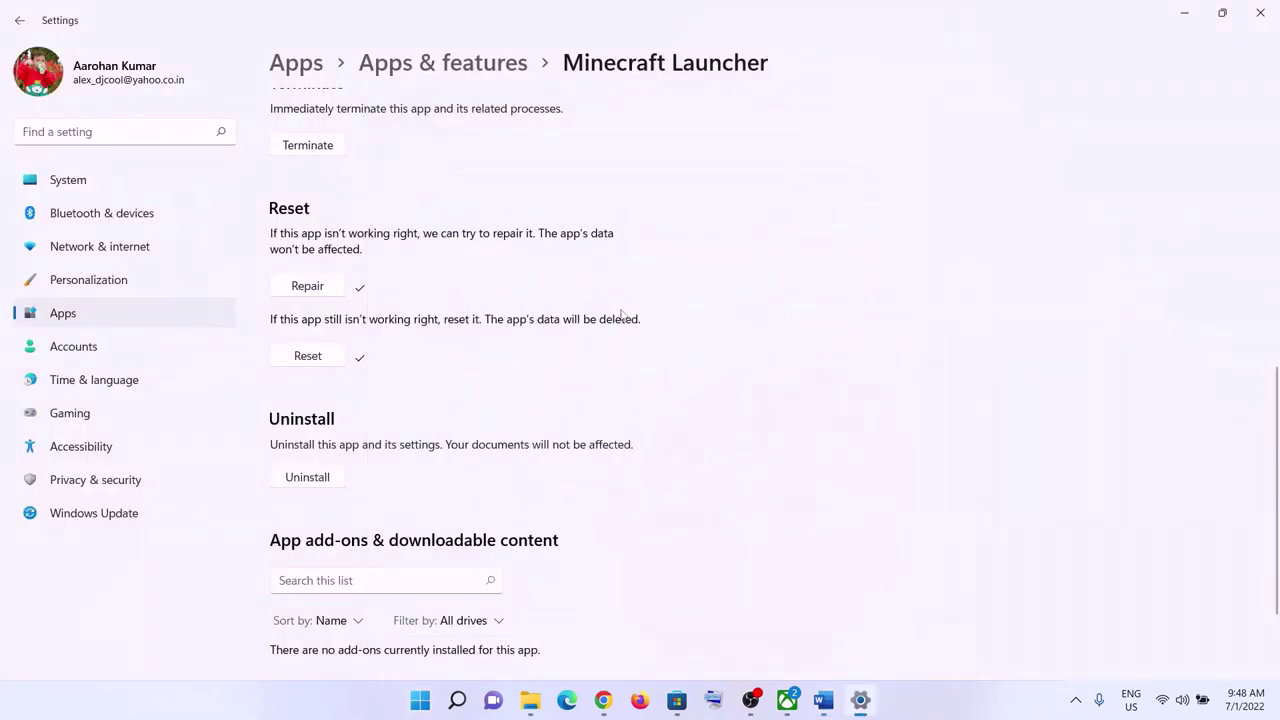
click(93, 515)
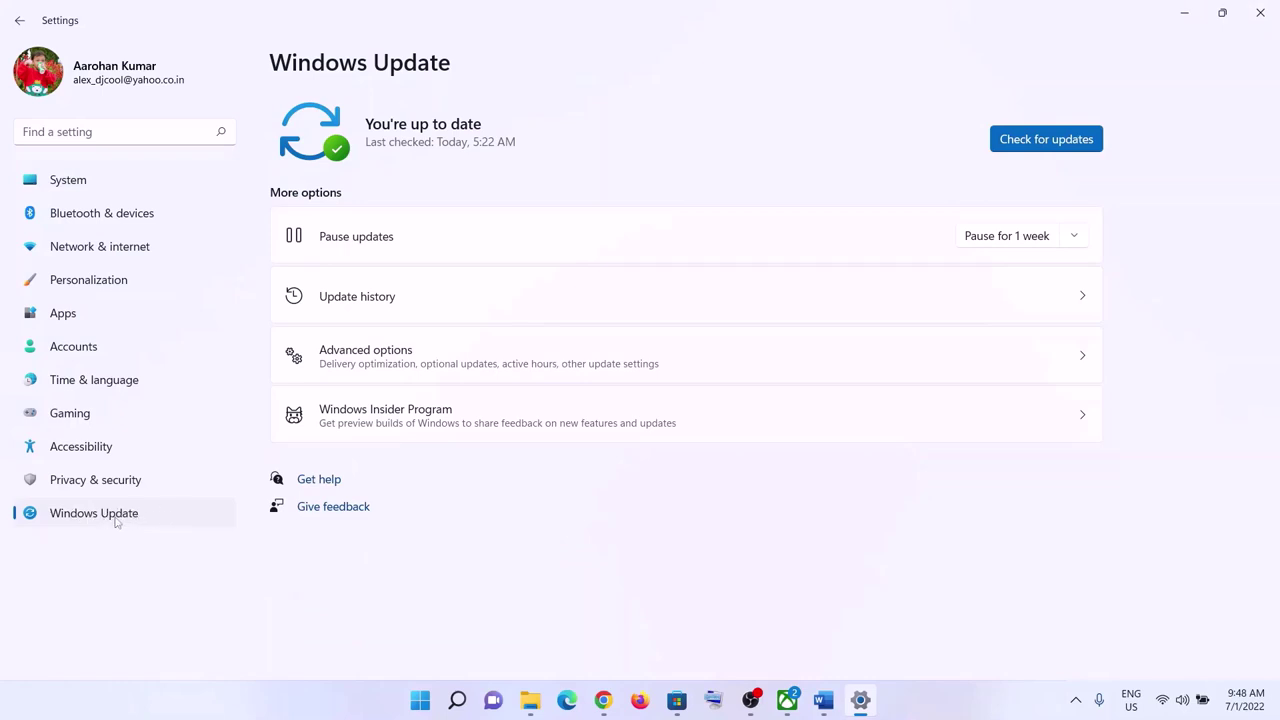
click(1040, 140)
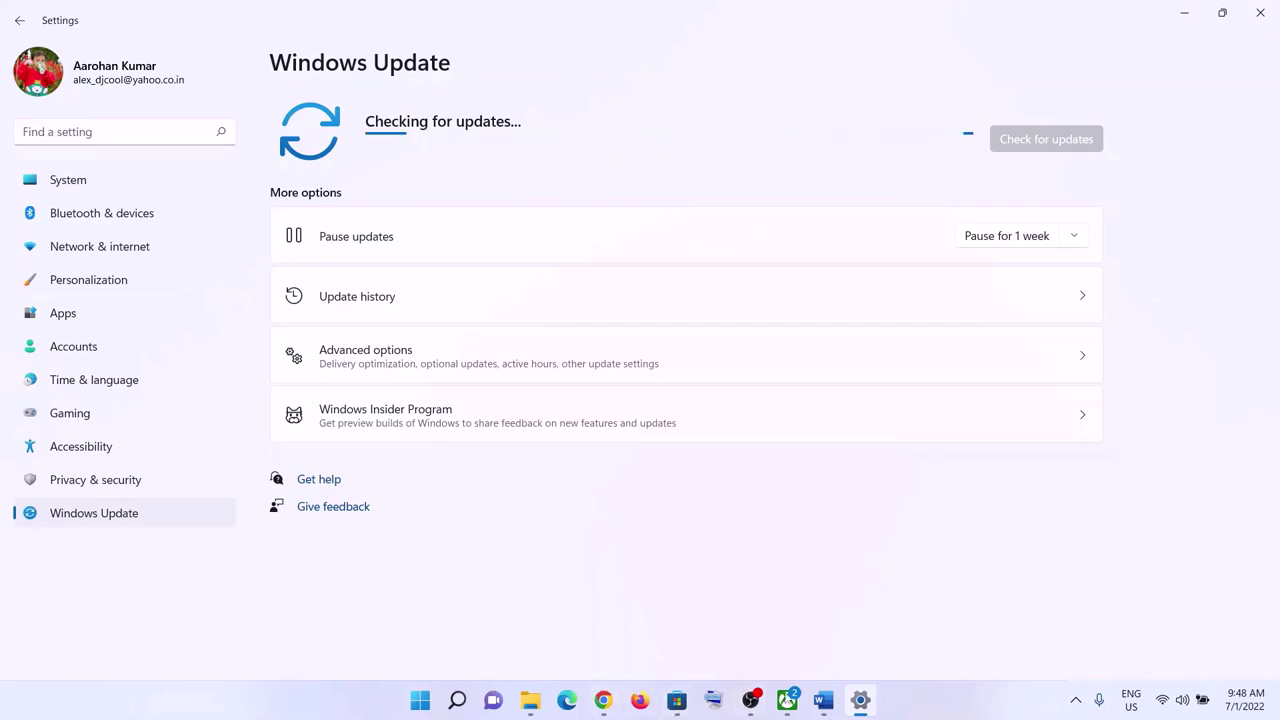
Step: Bring the Word notes to Step 10 and select the word wsreset
click(823, 700)
scroll(410, 404, down, 4)
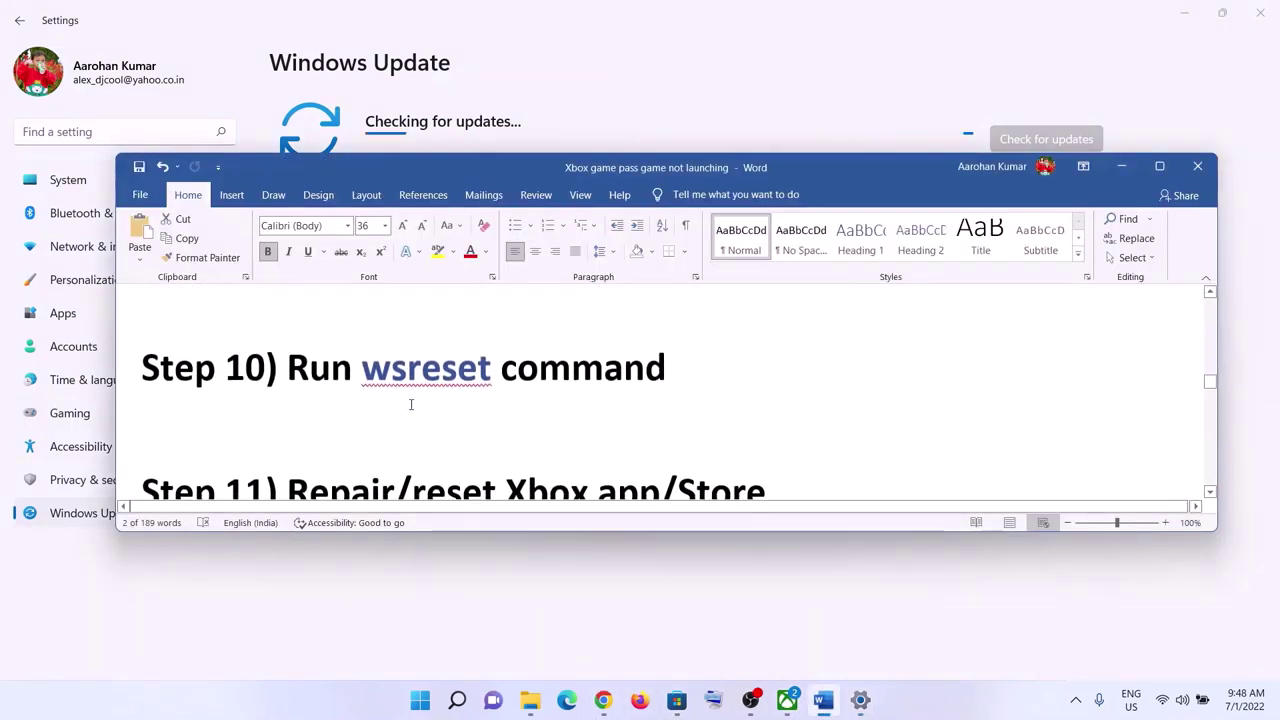
scroll(410, 404, up, 1)
double_click(368, 407)
key(ctrl+c)
Step: Copy wsreset from the notes and run it from Start search to reset the Store cache
right_click(365, 405)
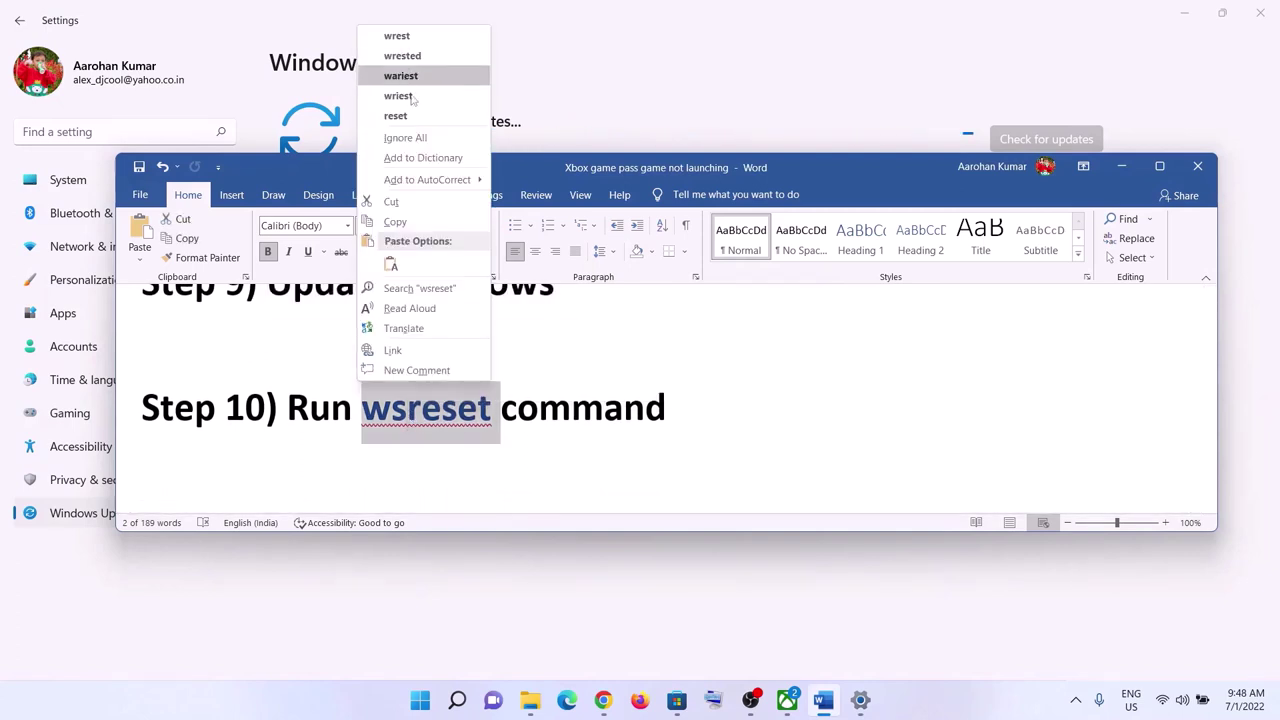
click(394, 222)
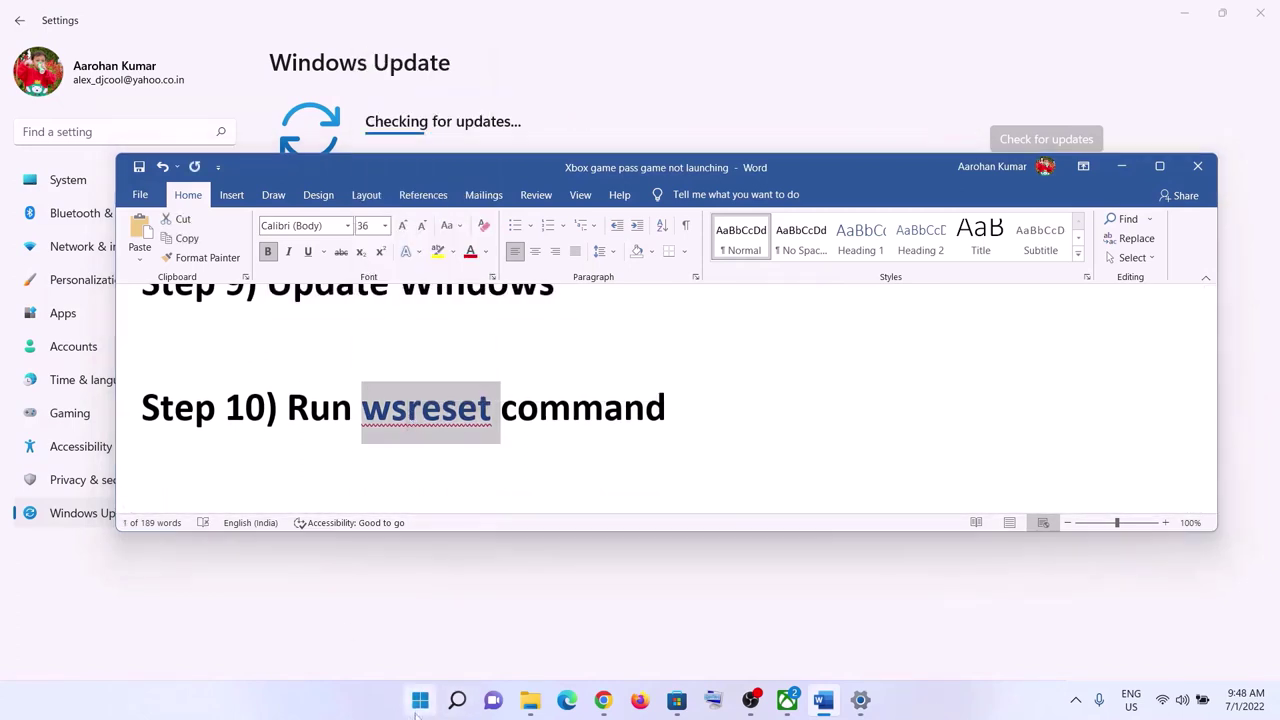
click(420, 700)
key(ctrl+v)
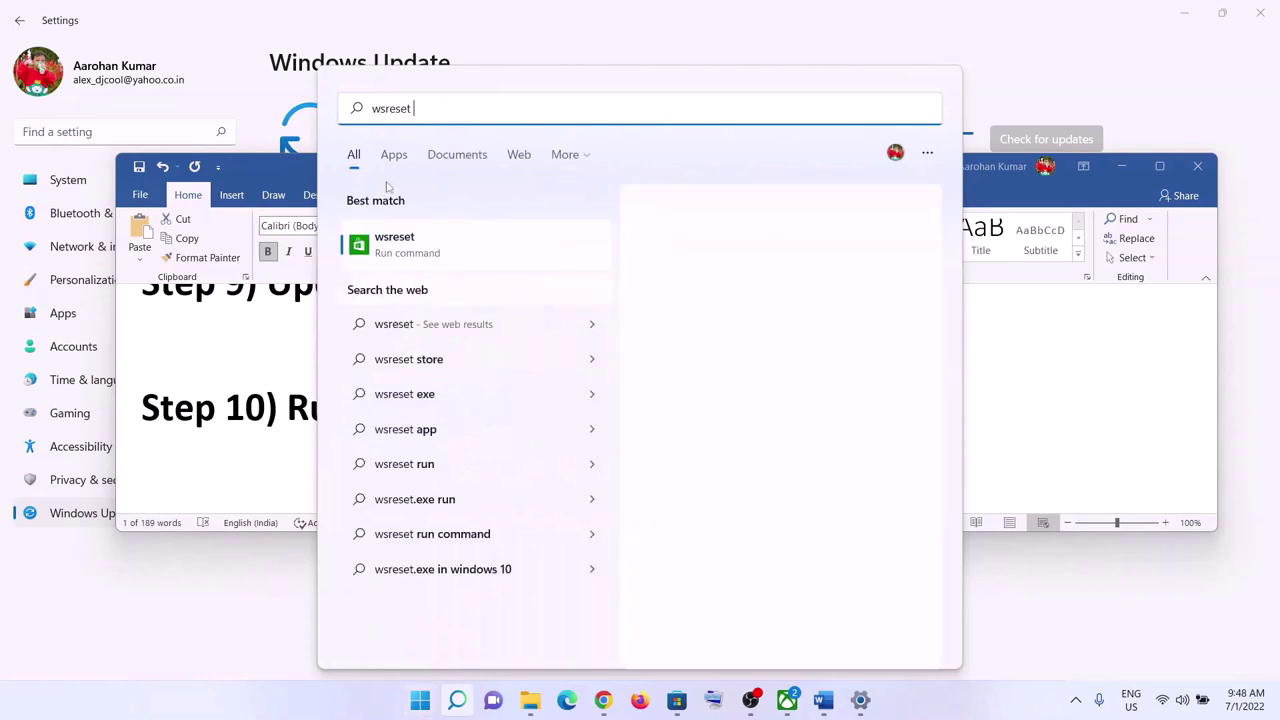
click(438, 250)
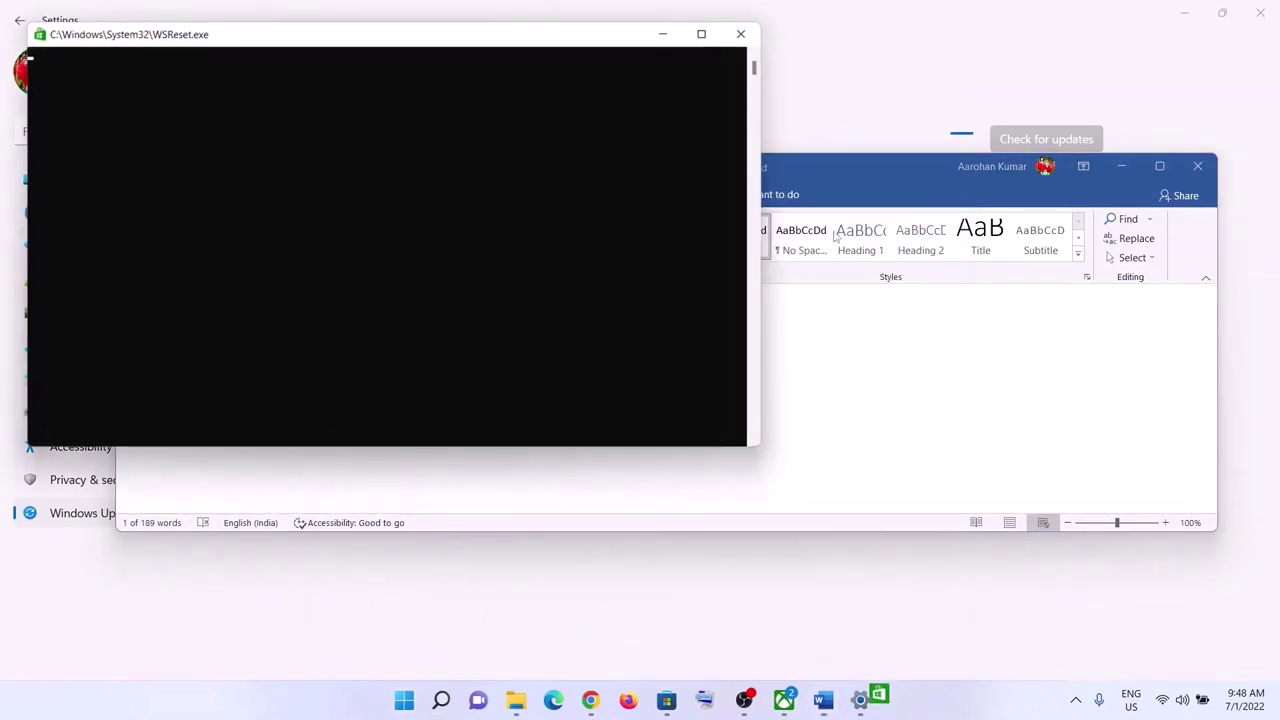
drag(506, 44, 757, 91)
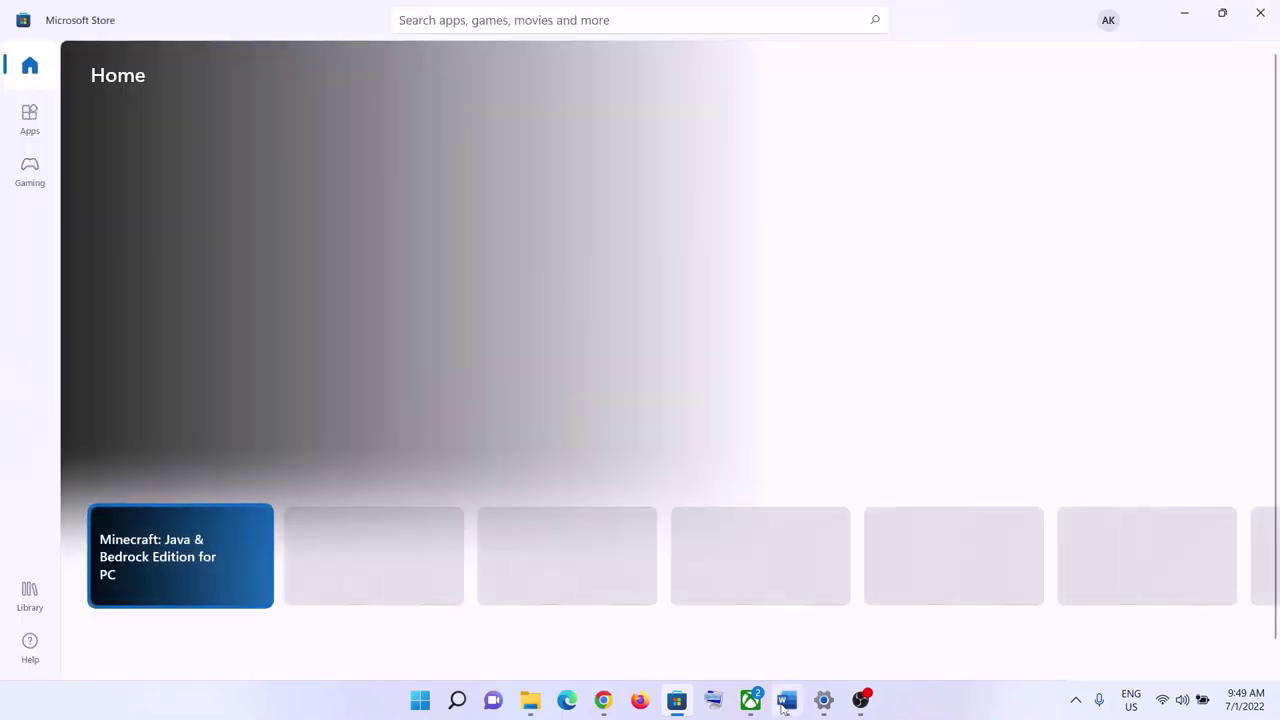
Step: Highlight the Step 11 repair/reset instruction in the Word notes
click(786, 700)
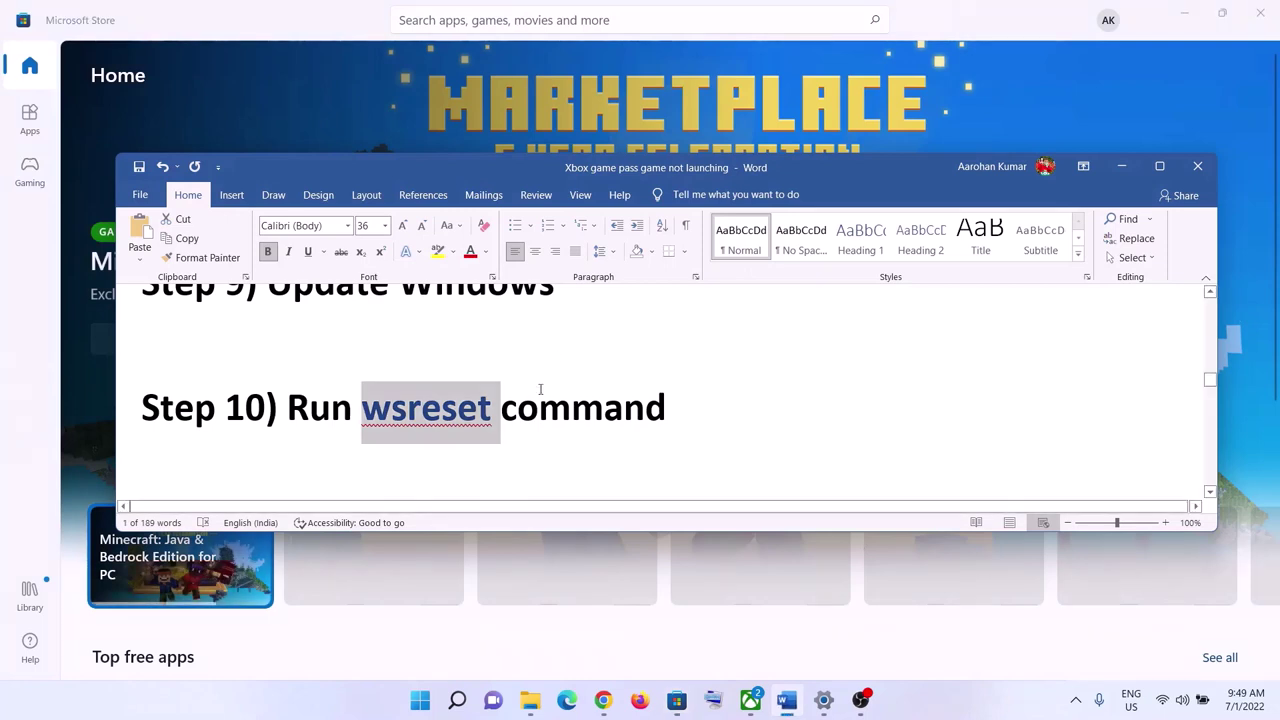
scroll(540, 420, down, 3)
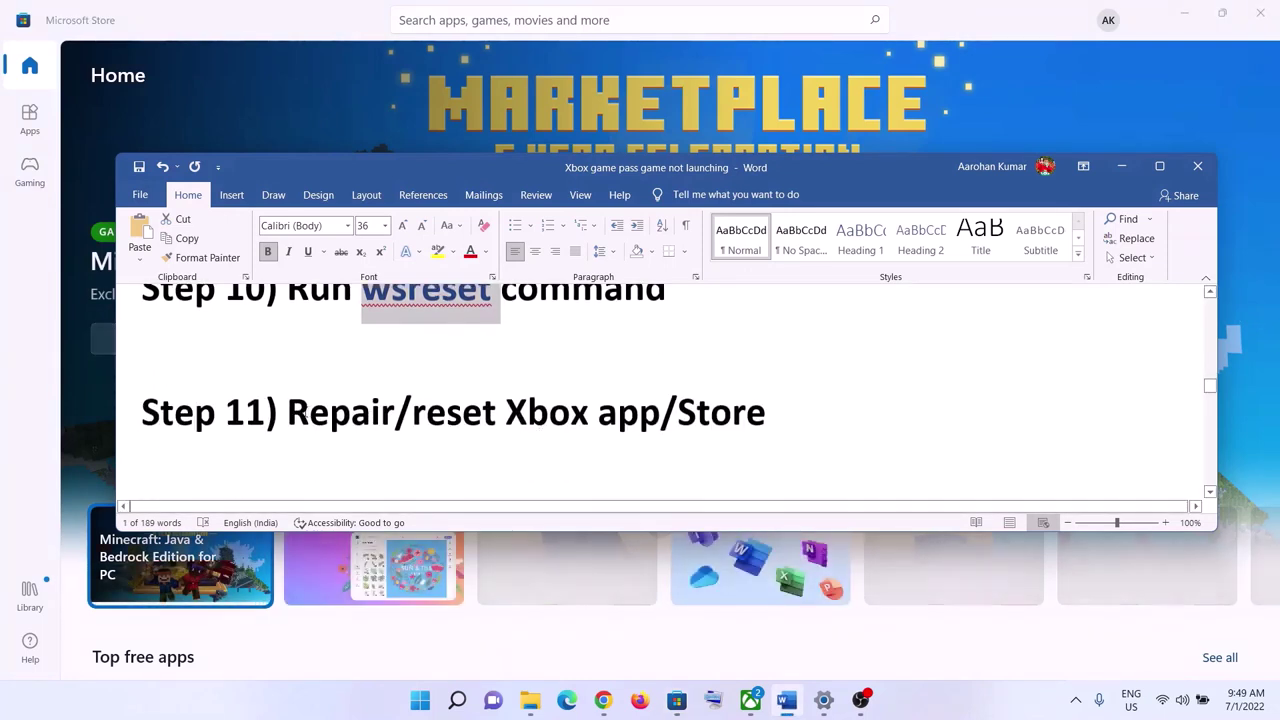
drag(287, 411, 768, 394)
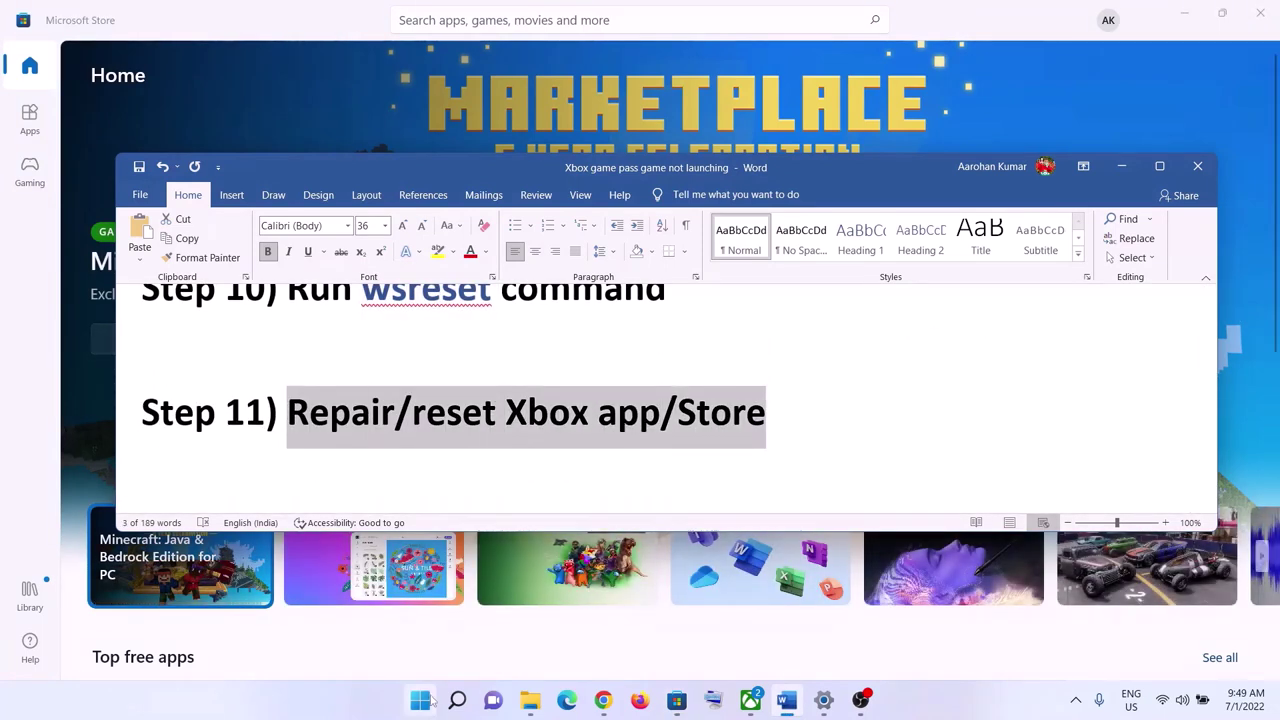
Step: Search 'store' and open the Microsoft Store app's settings page
click(420, 700)
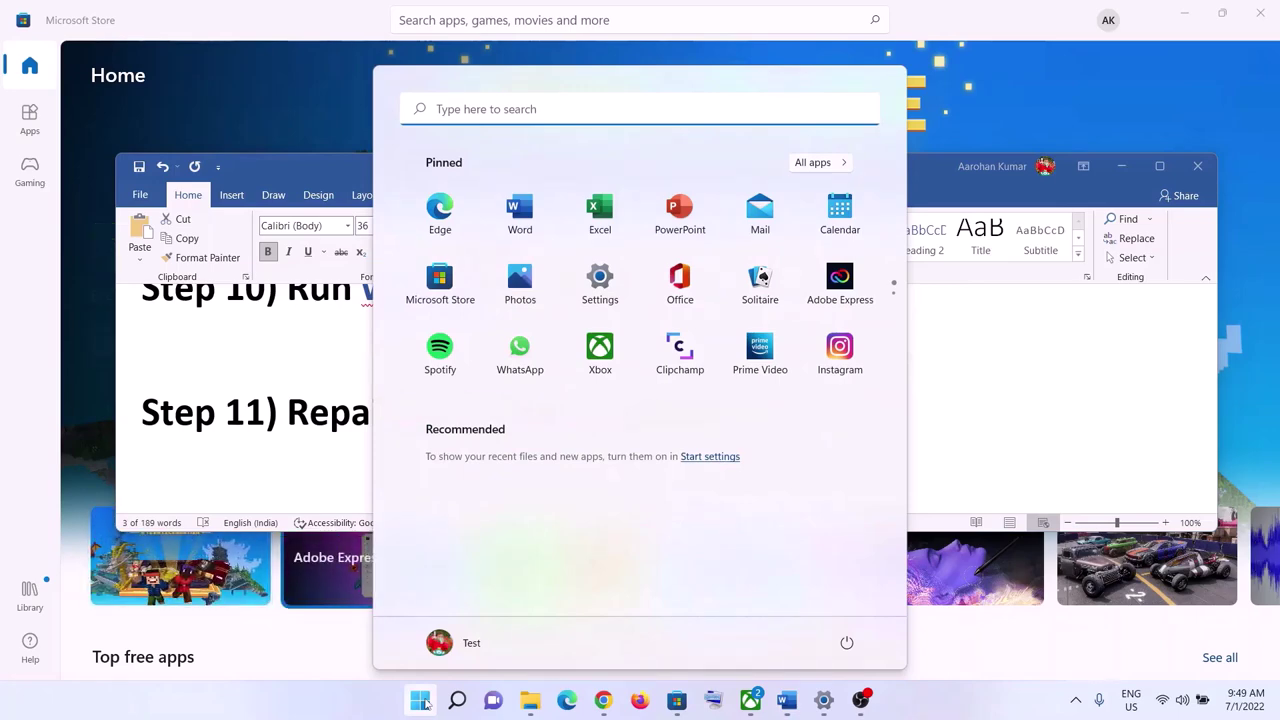
text(store)
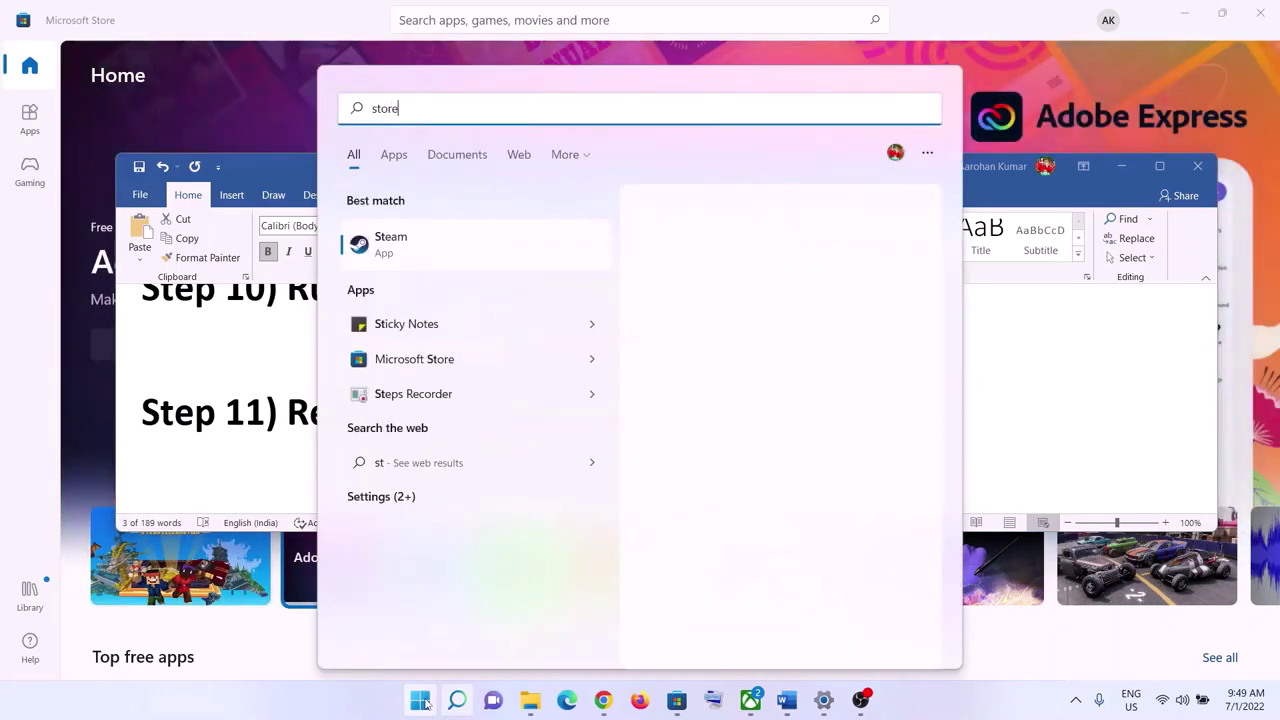
click(437, 250)
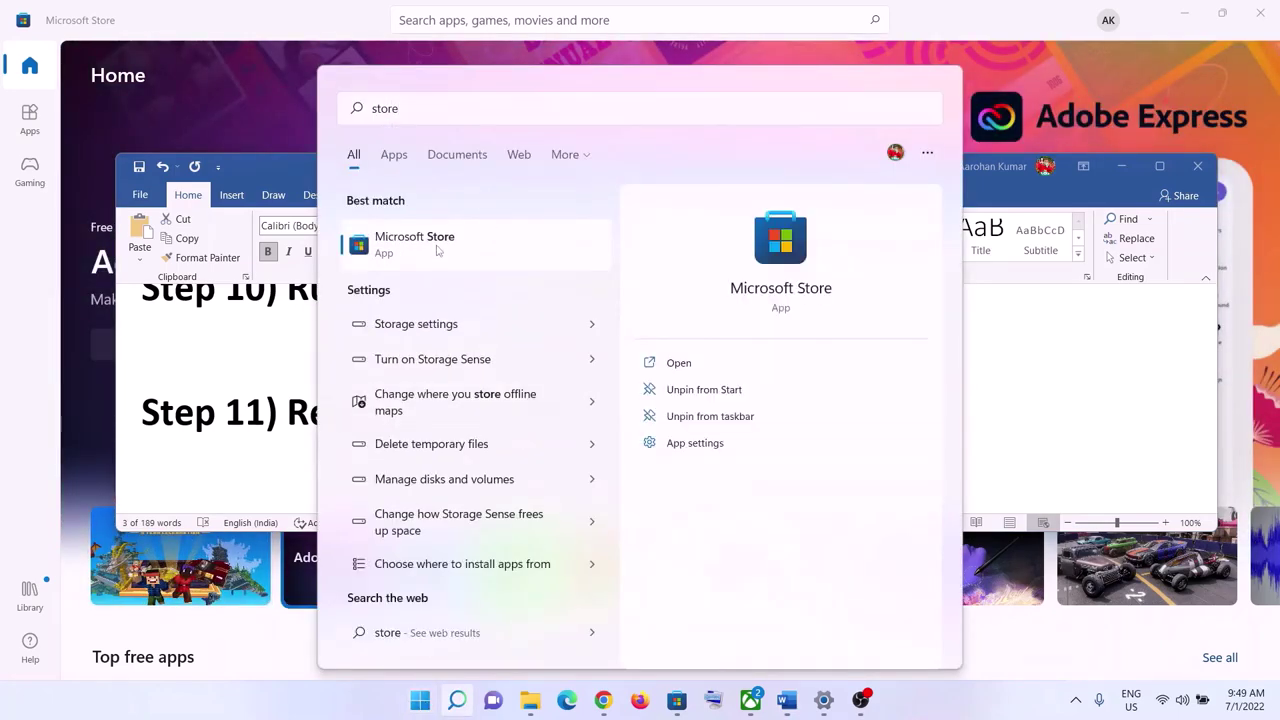
right_click(437, 250)
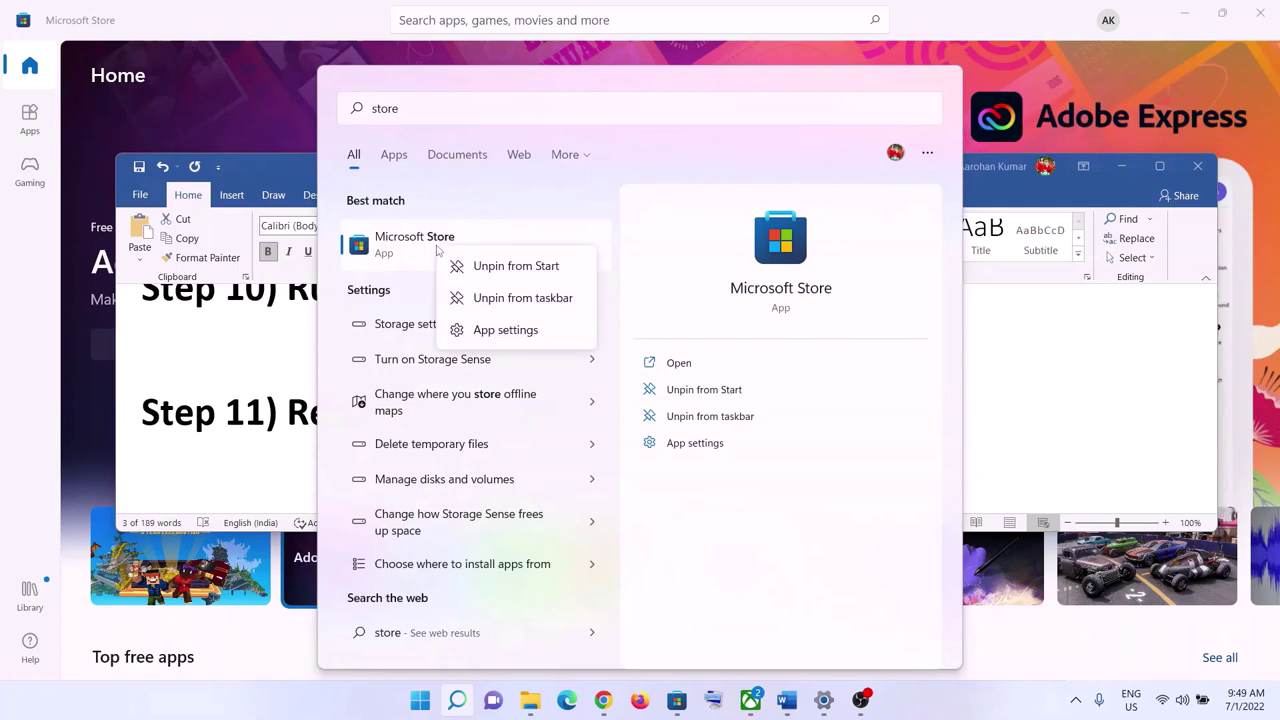
click(502, 329)
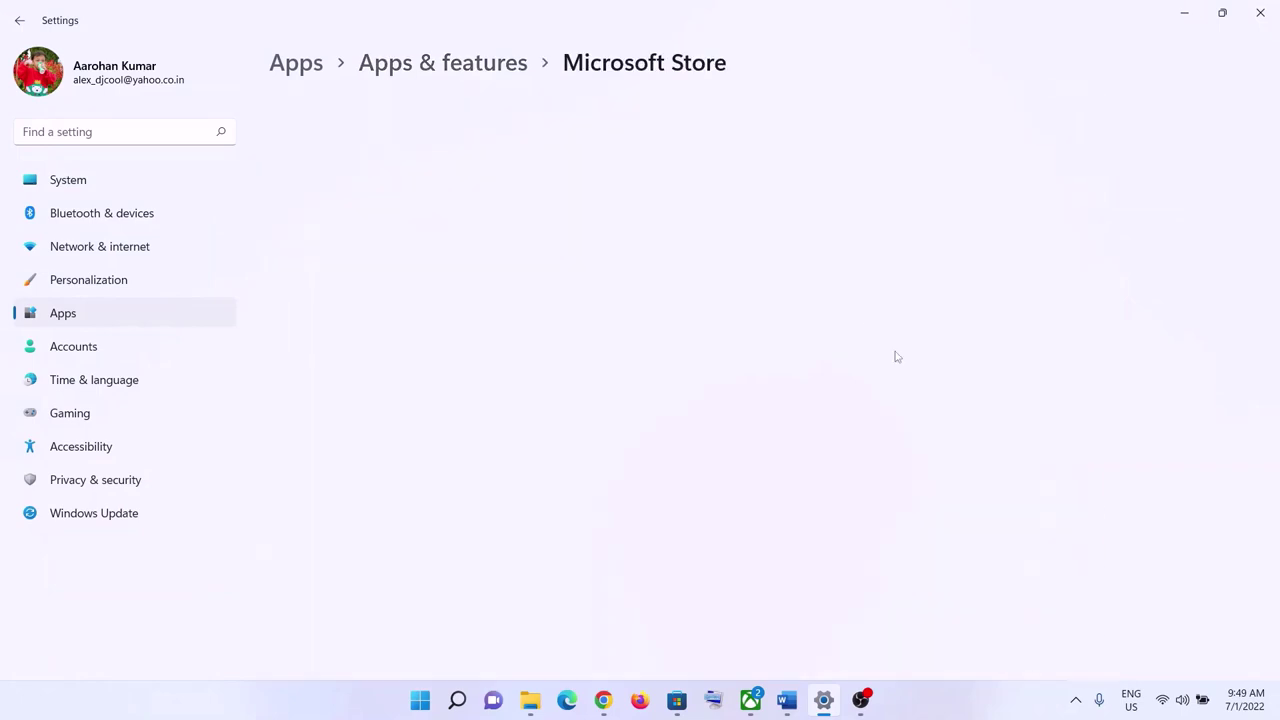
Step: Repair Microsoft Store, then reset its data and confirm the reset
scroll(430, 445, down, 6)
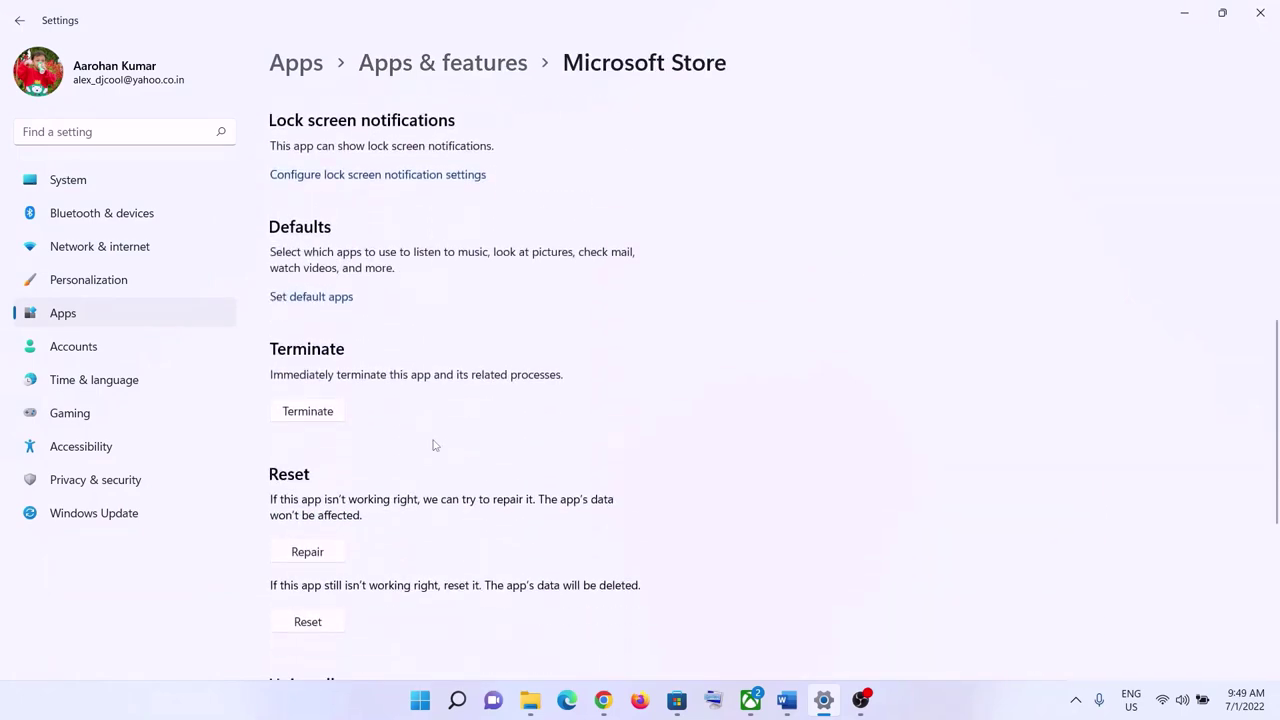
scroll(434, 445, down, 1)
click(320, 483)
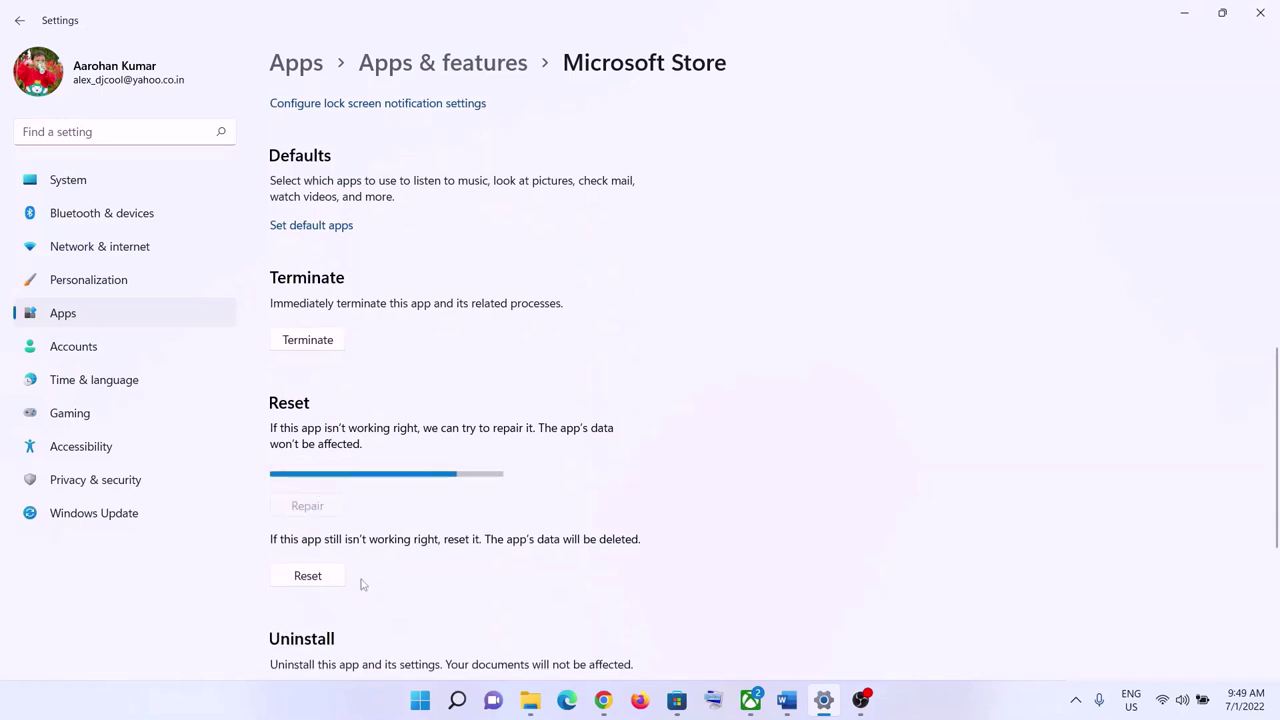
click(309, 553)
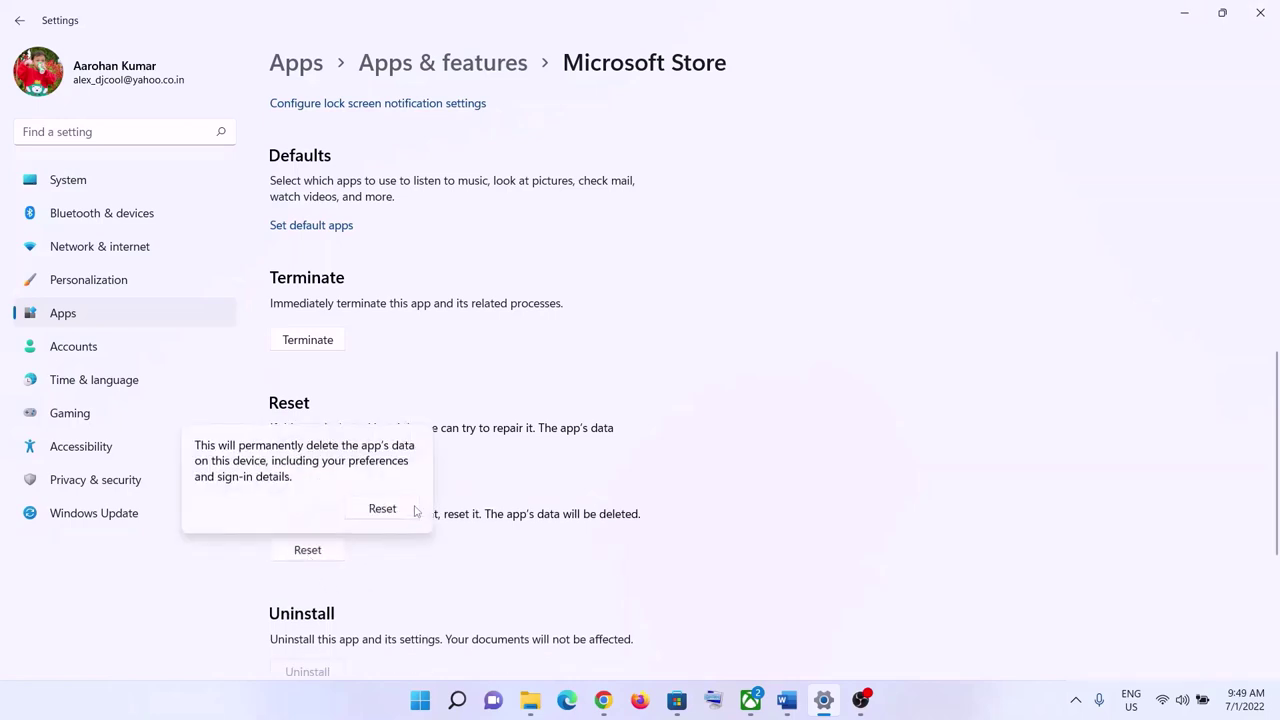
click(380, 509)
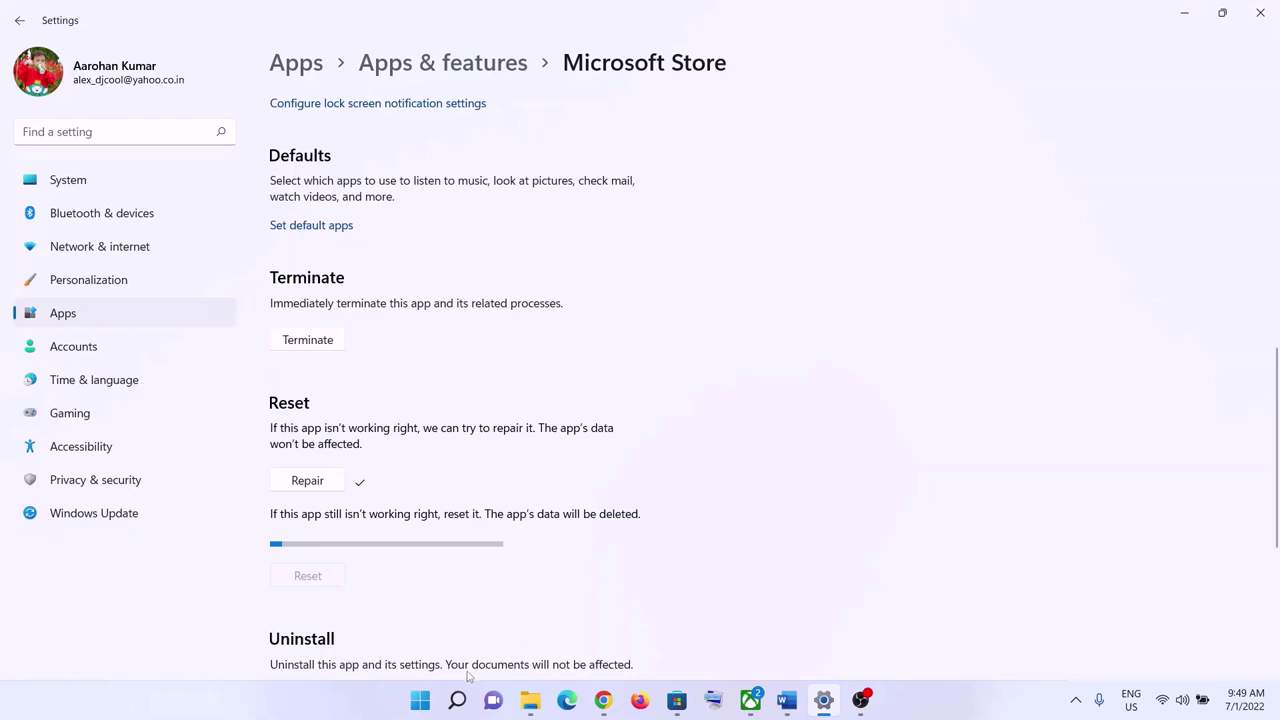
Step: Search 'xbox' and open the Xbox app's settings page
click(420, 700)
text(xbox)
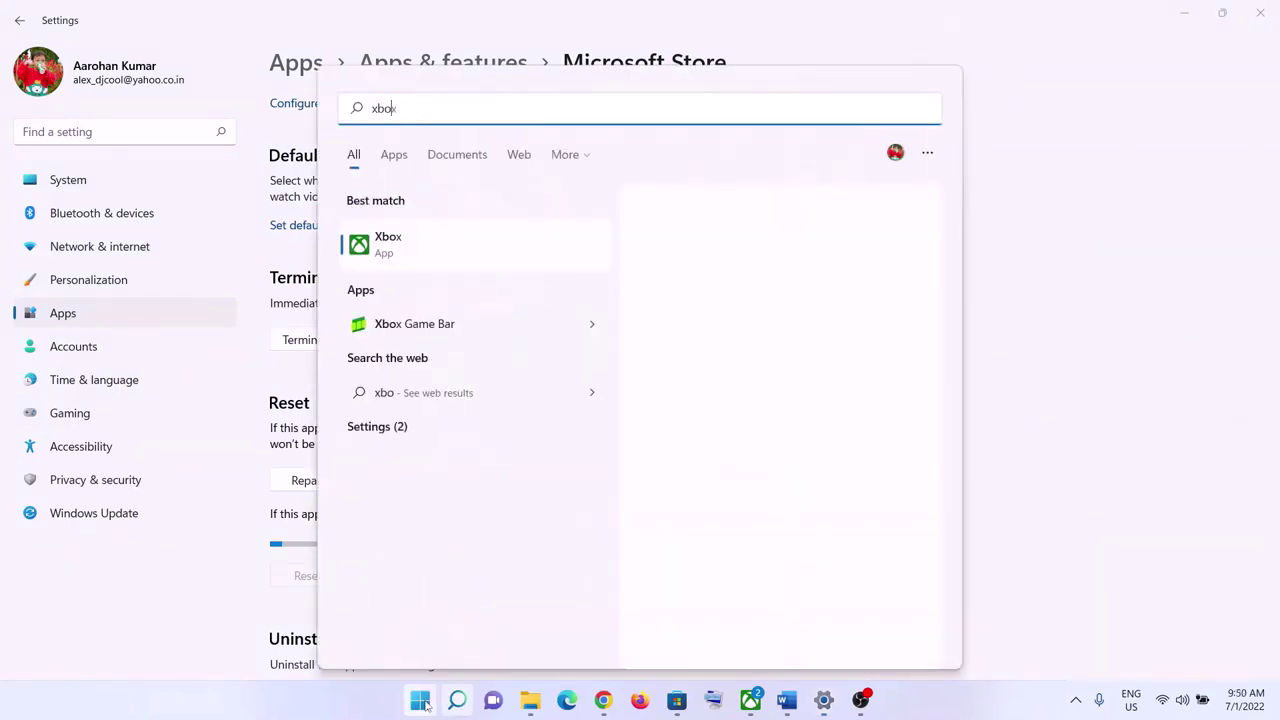
right_click(397, 247)
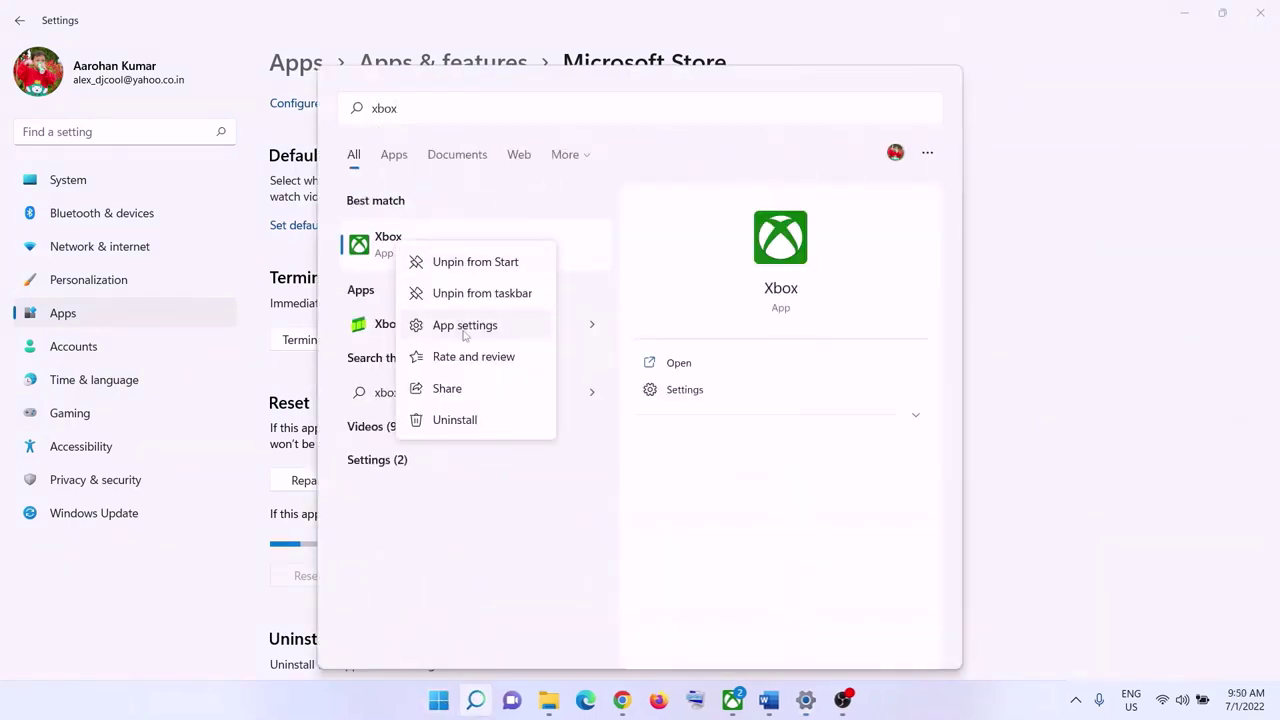
key(Return)
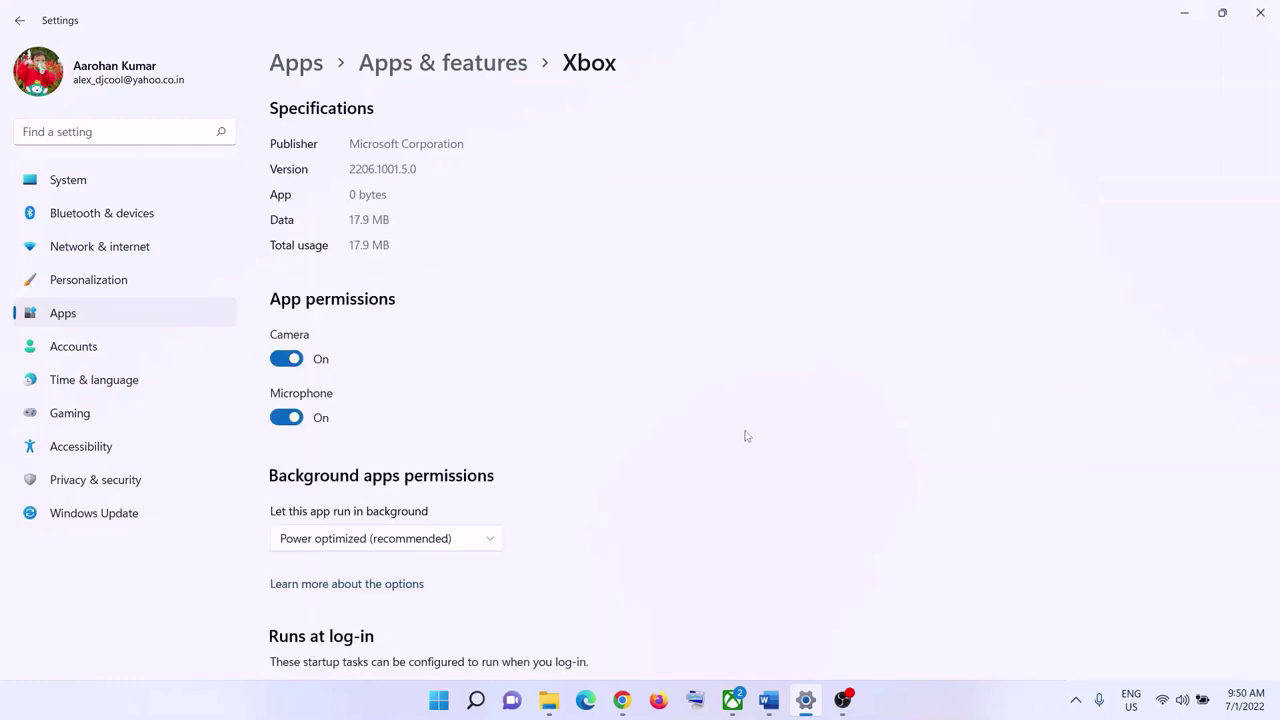
Step: Repair the Xbox app, then reset its data and confirm the reset
scroll(597, 506, down, 10)
scroll(593, 509, down, 3)
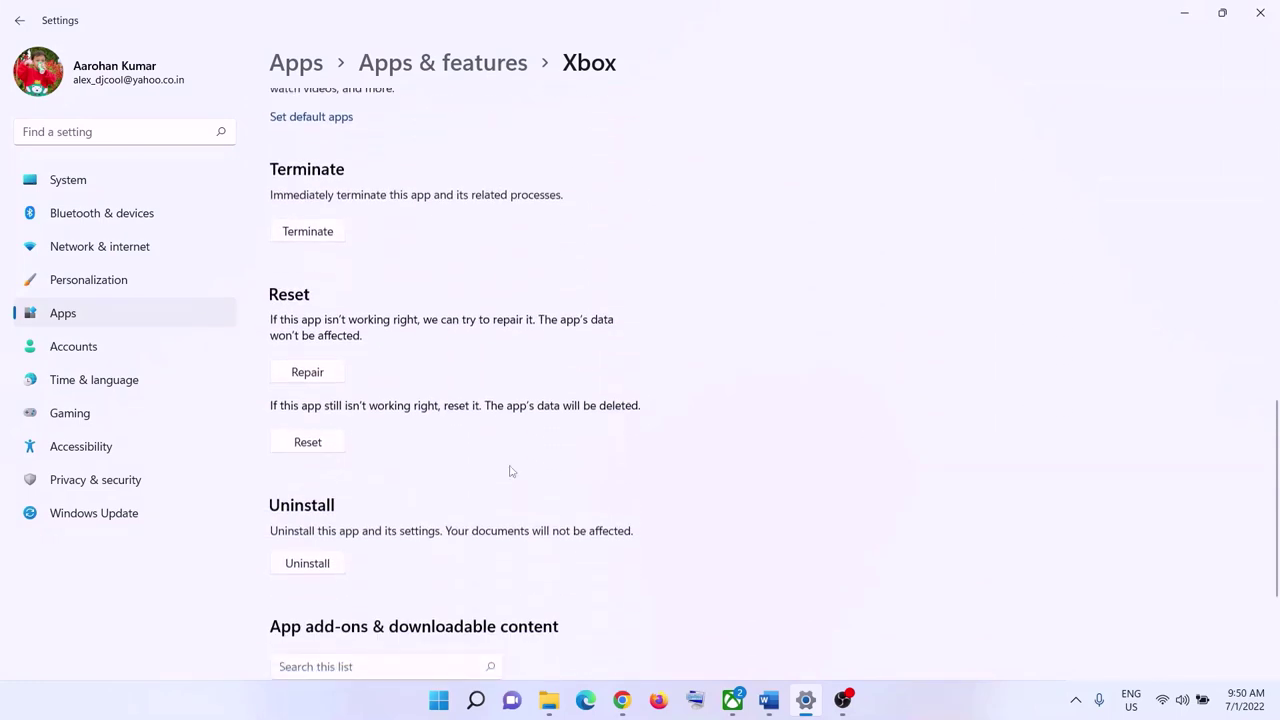
click(335, 363)
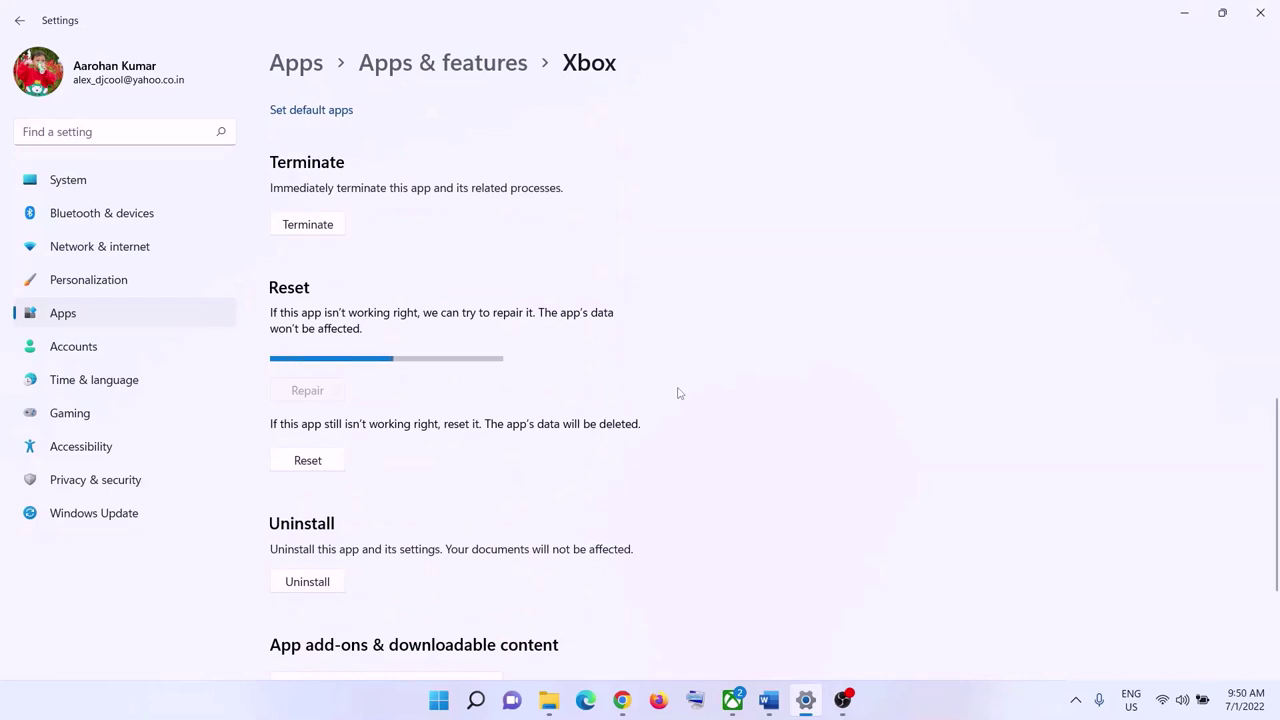
click(329, 442)
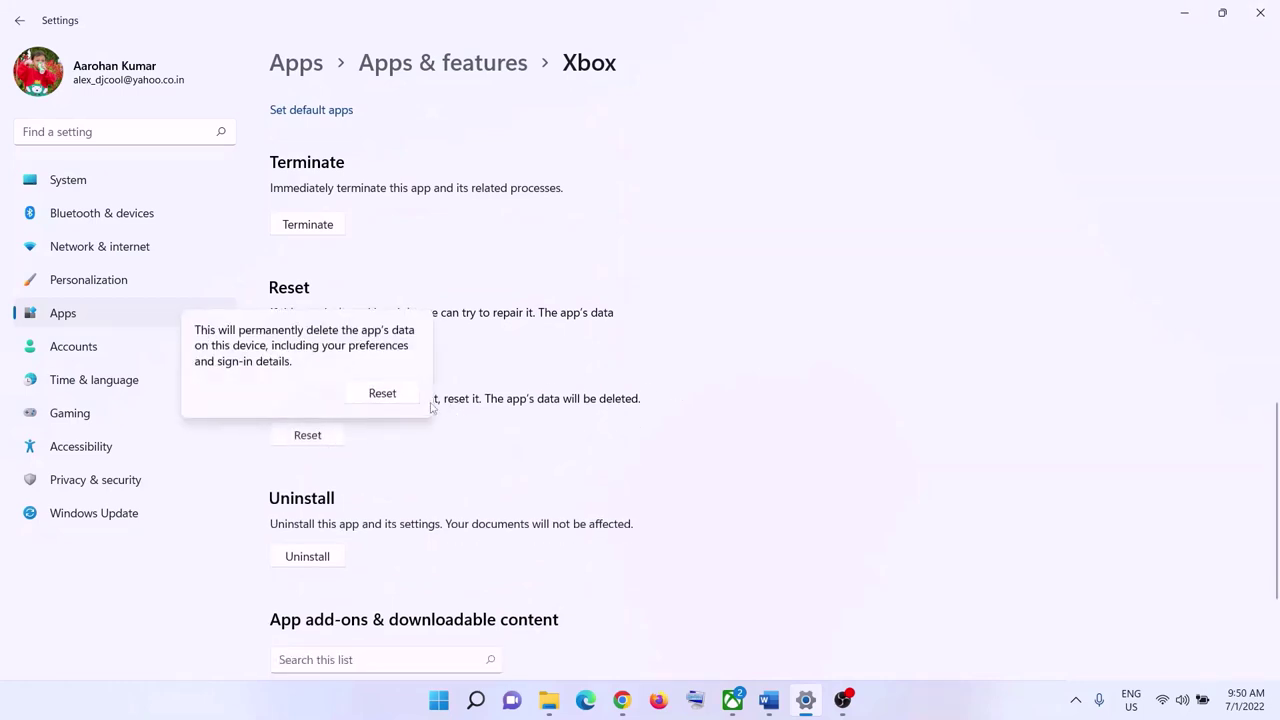
click(384, 394)
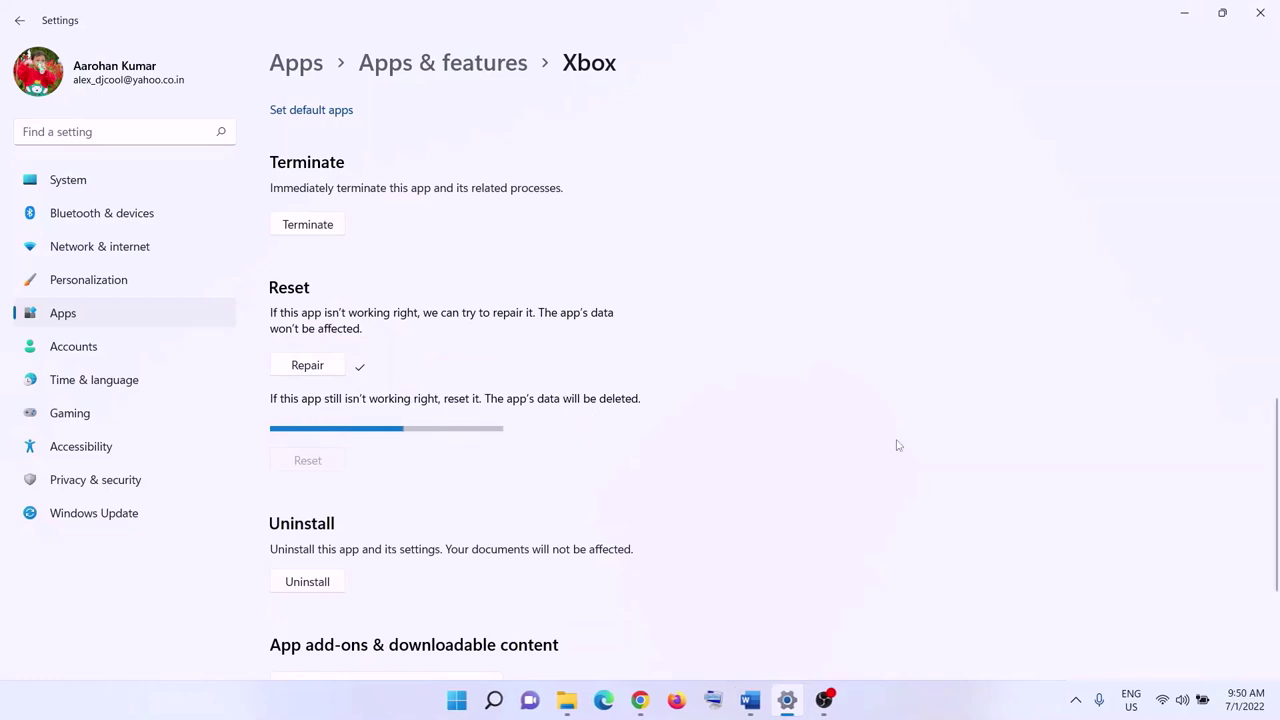
Step: Copy the Step 12 Get-AppxPackage re-registration command from the Word notes
click(750, 700)
scroll(619, 407, down, 3)
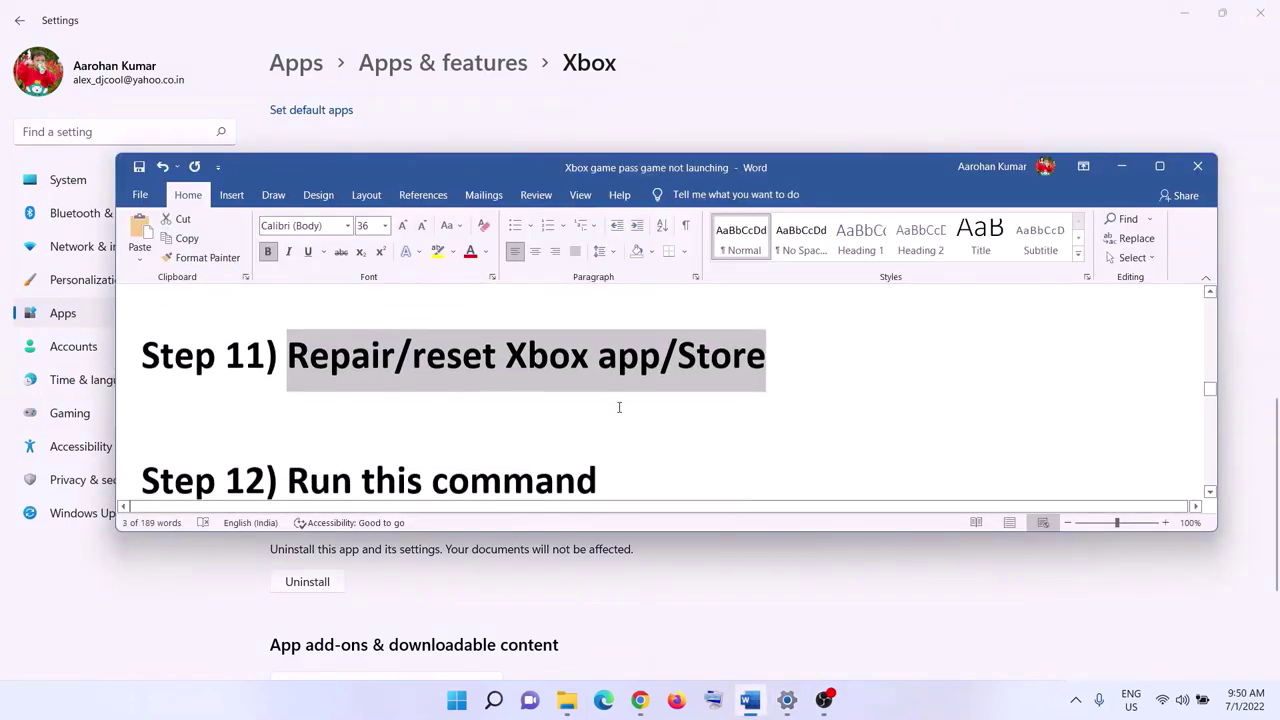
scroll(619, 407, down, 4)
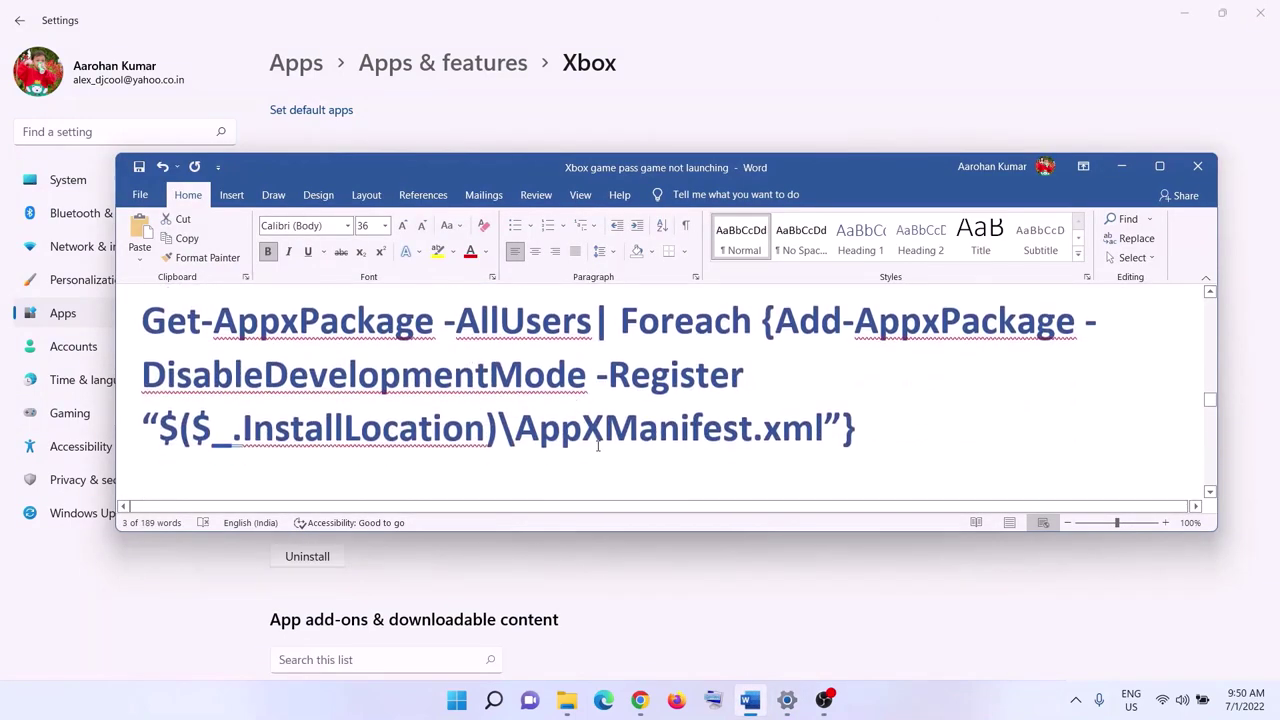
drag(862, 423, 143, 318)
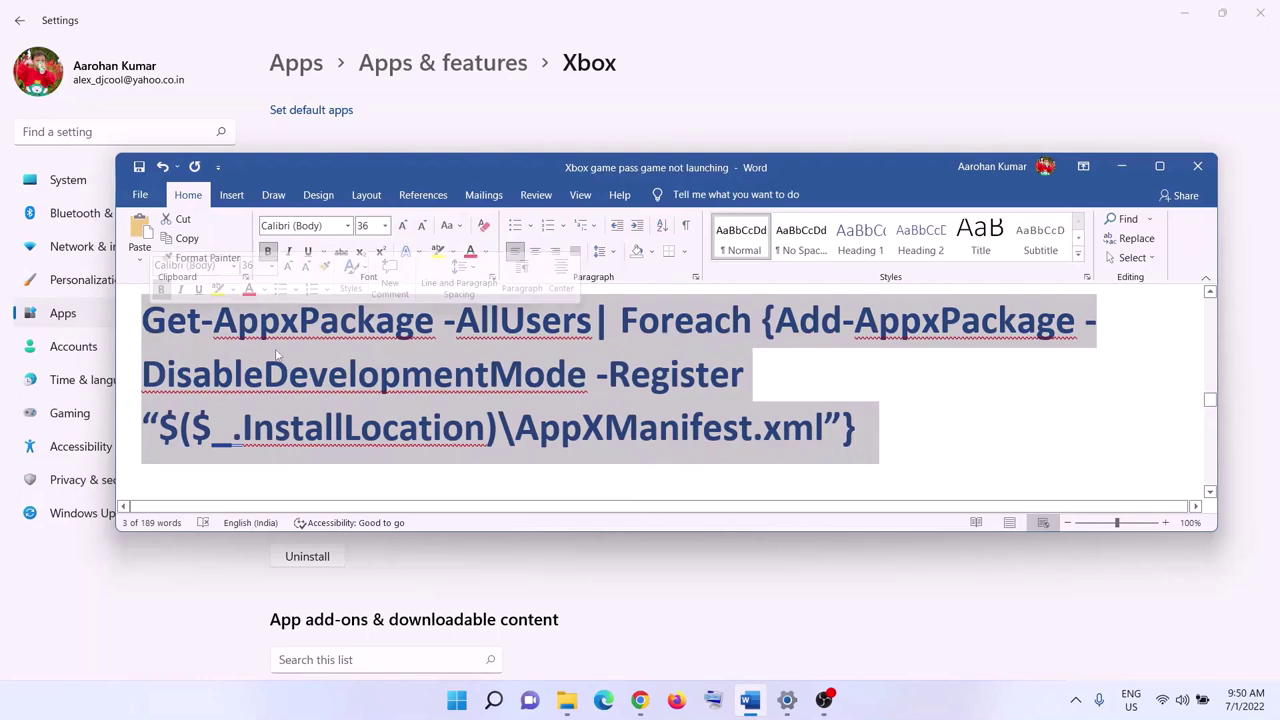
scroll(333, 410, up, 1)
right_click(333, 410)
click(352, 427)
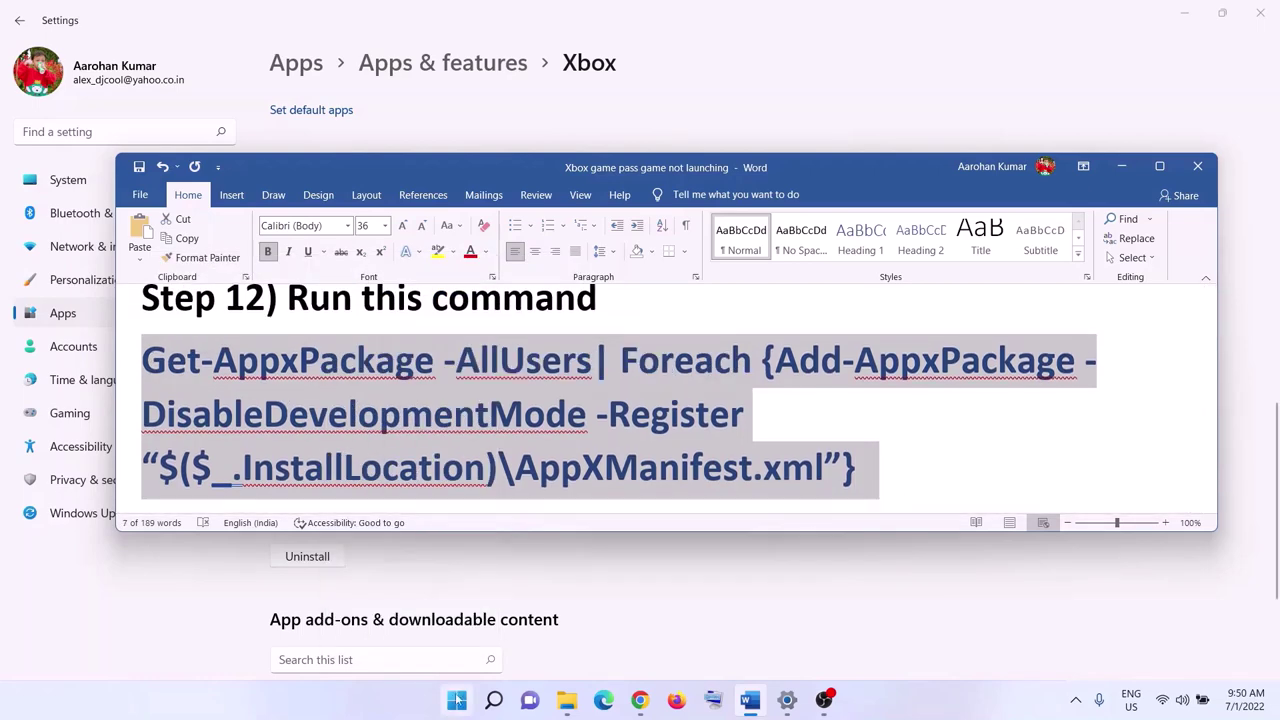
Step: Paste and run the command in an administrator PowerShell, then close the window
click(456, 700)
text(power)
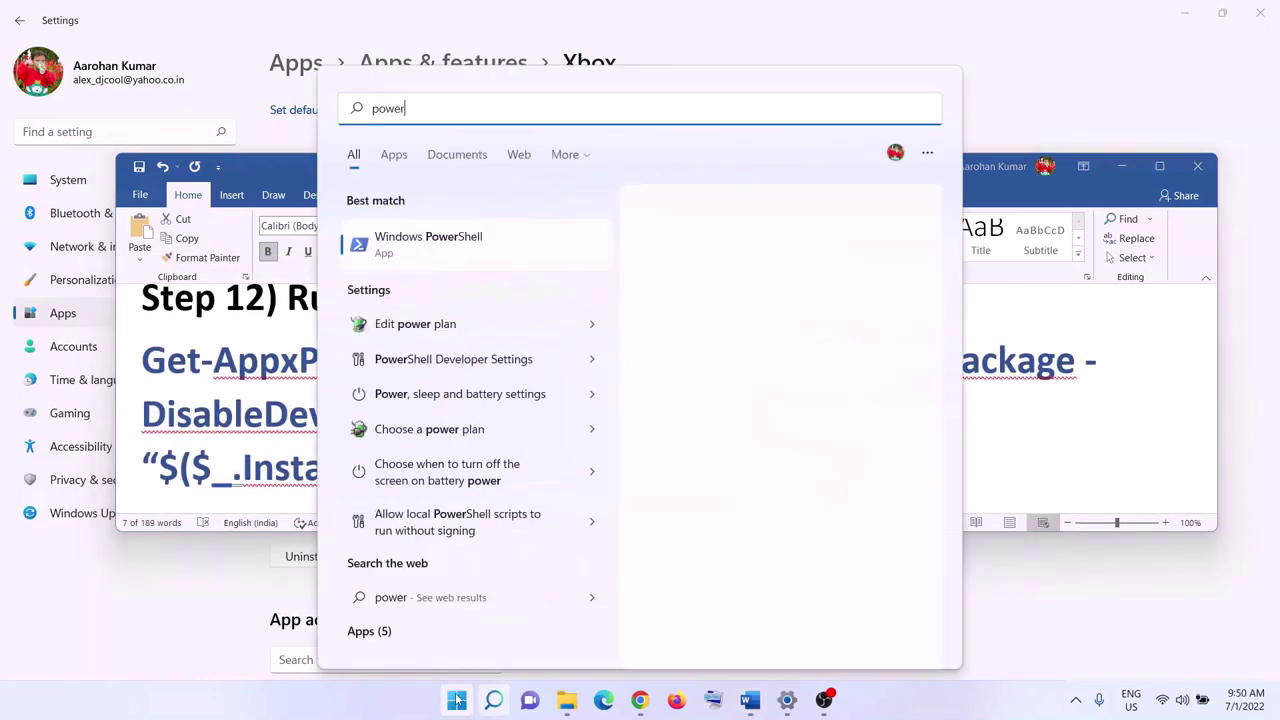
text(shell)
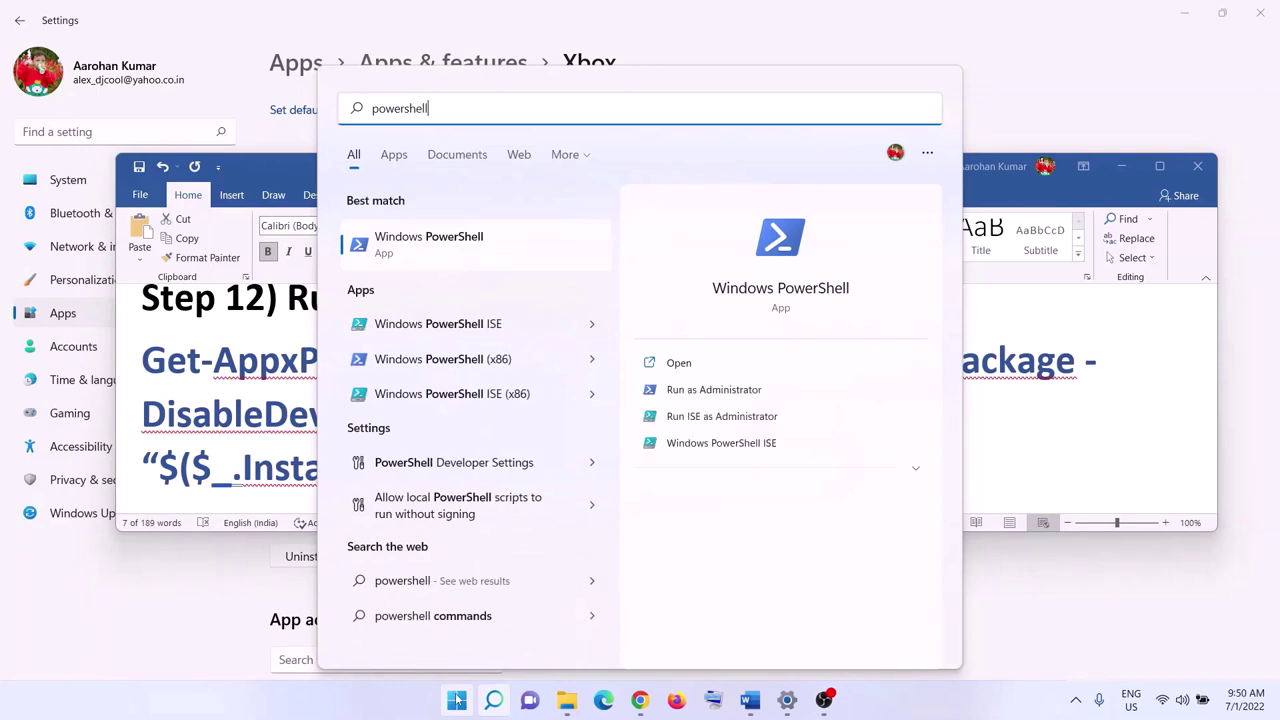
right_click(481, 252)
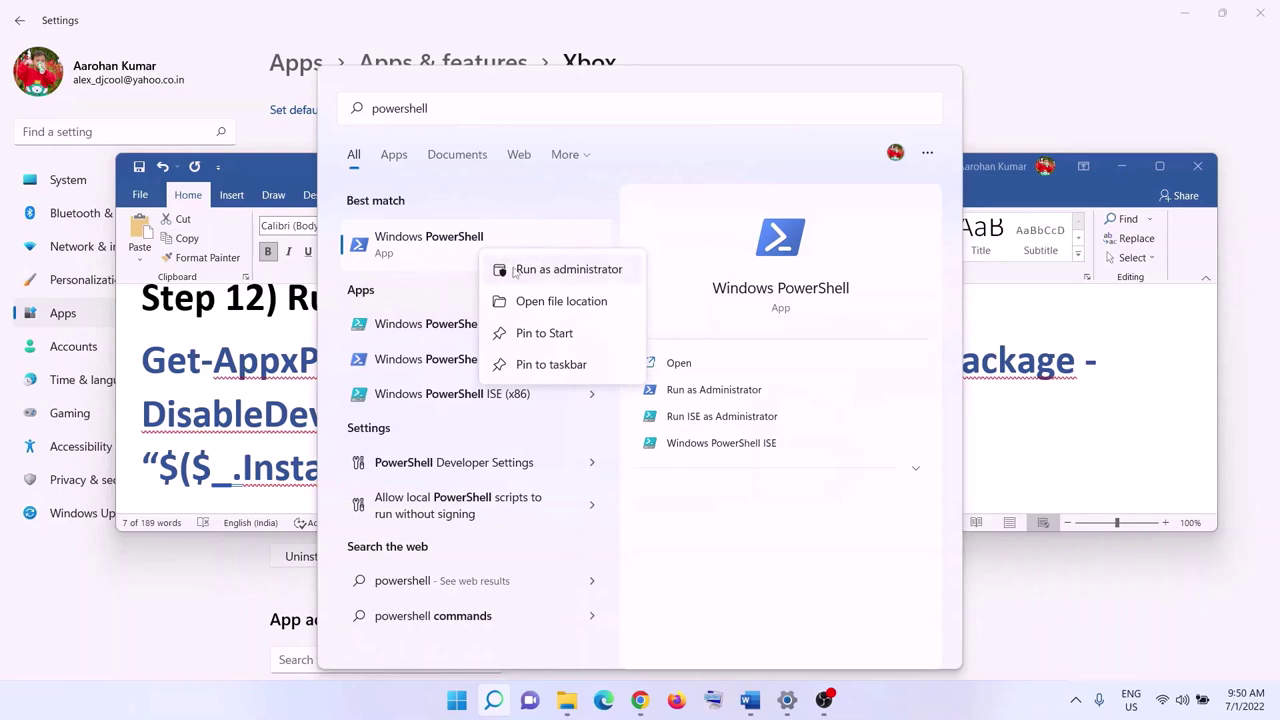
click(575, 271)
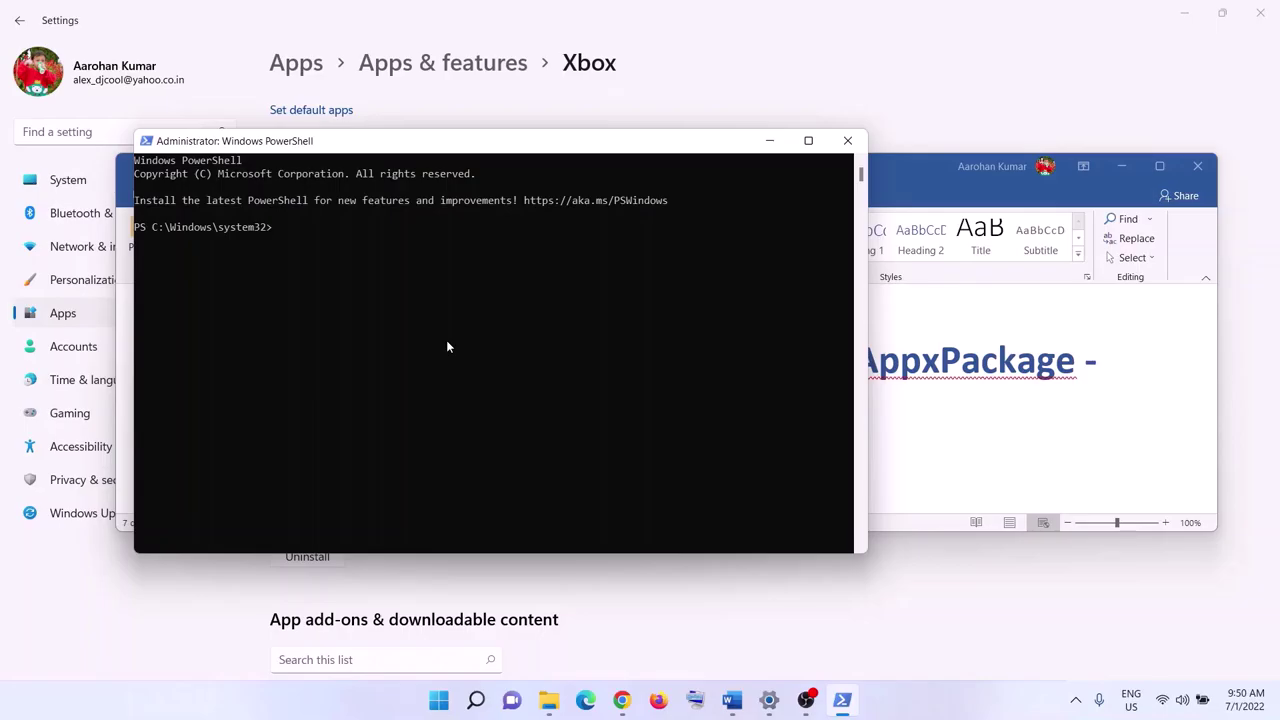
right_click(446, 340)
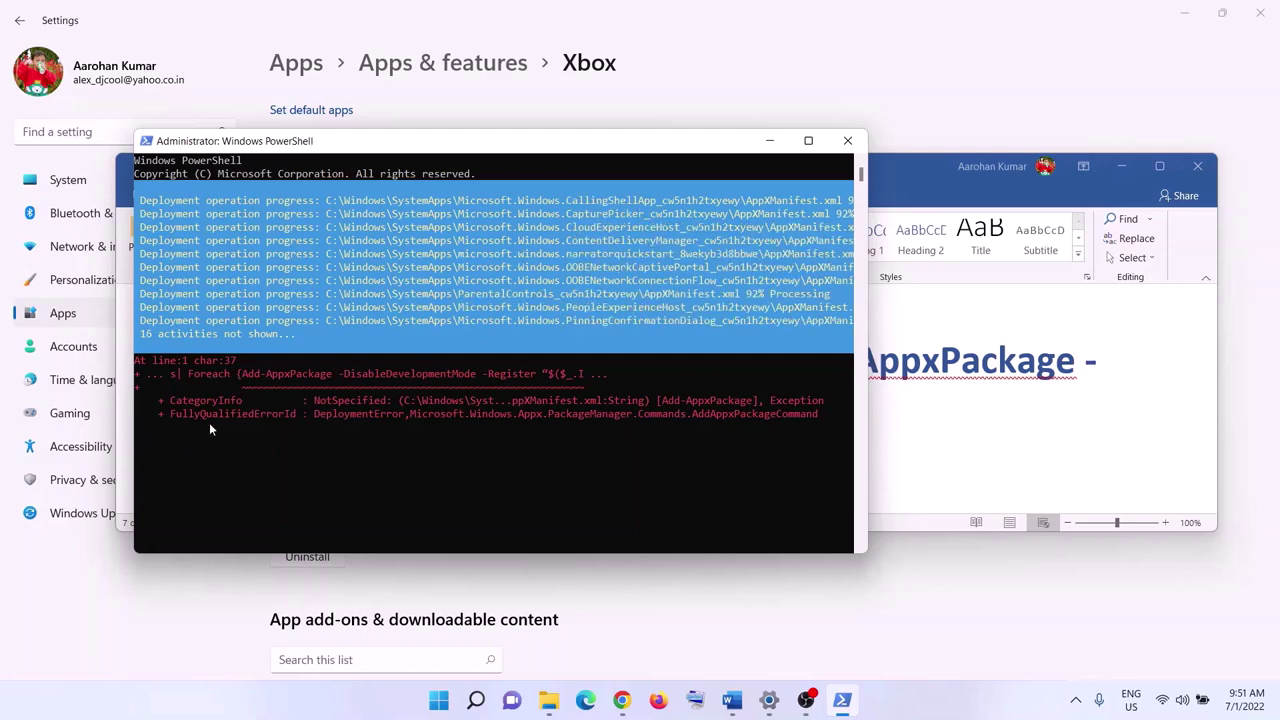
click(908, 700)
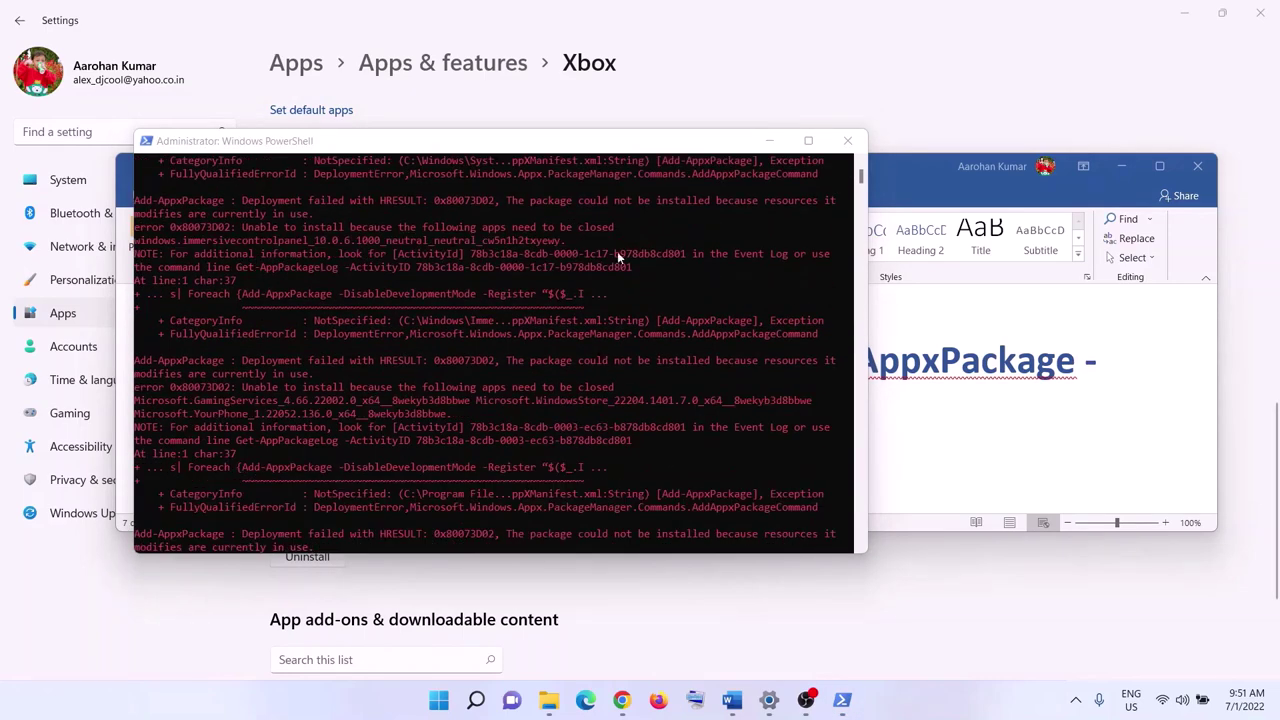
click(847, 141)
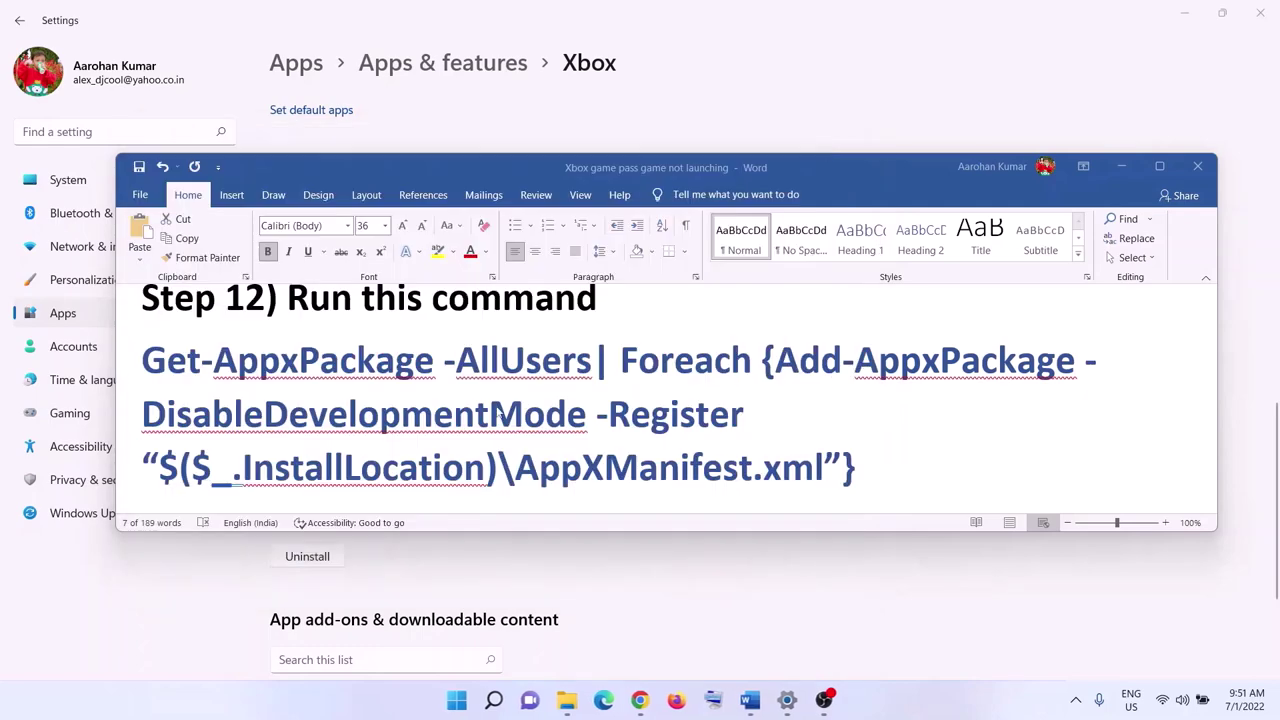
Step: Select the Step 13 heading, maximize Word, and launch the Services app
scroll(474, 397, down, 3)
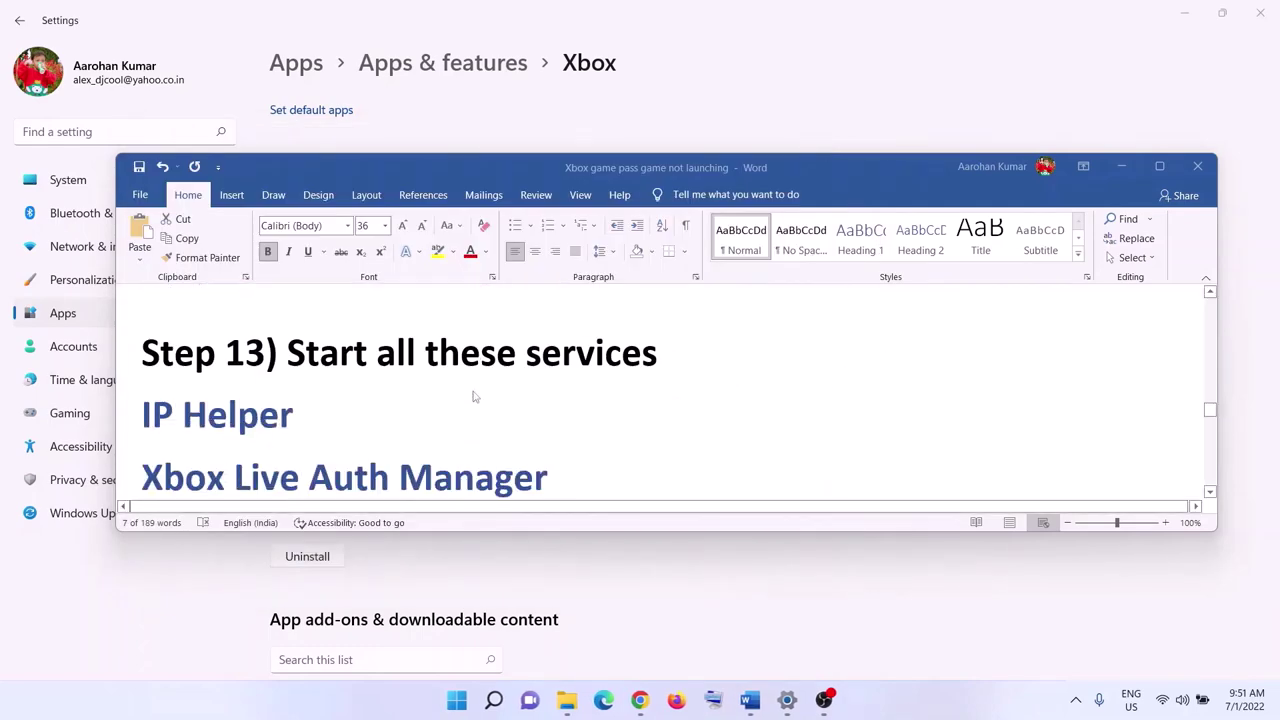
drag(290, 360, 657, 360)
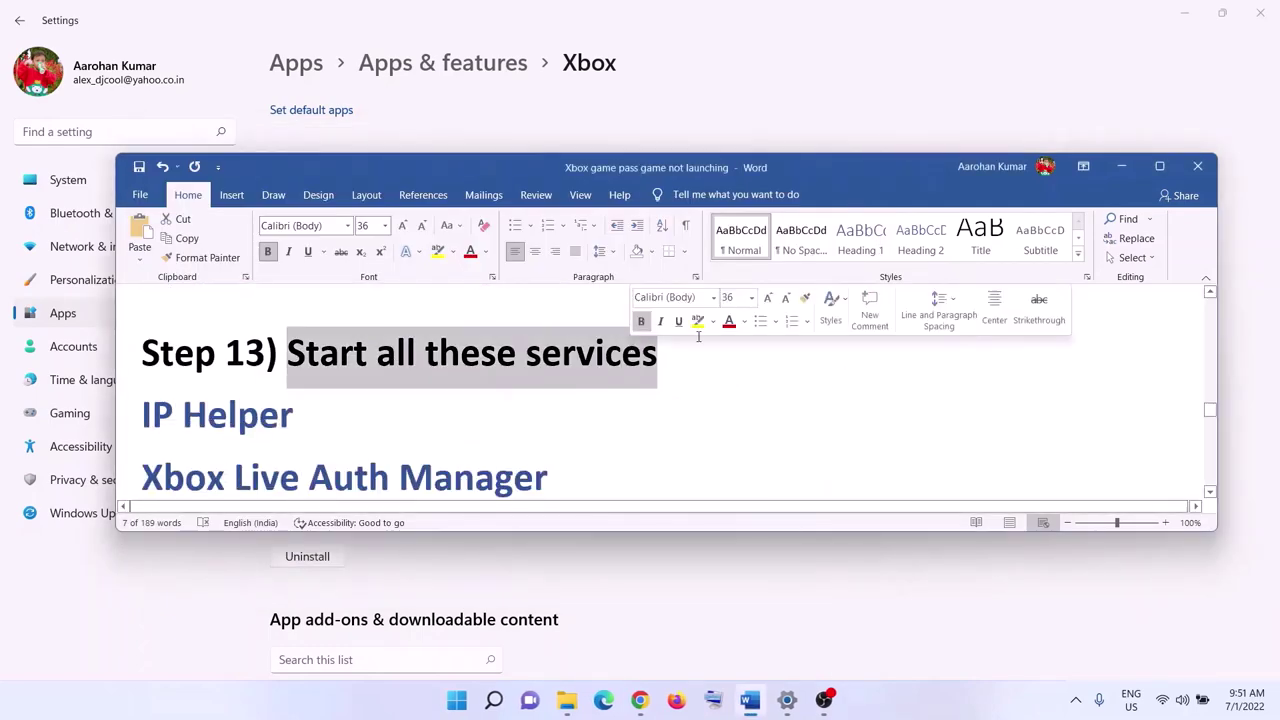
click(1152, 165)
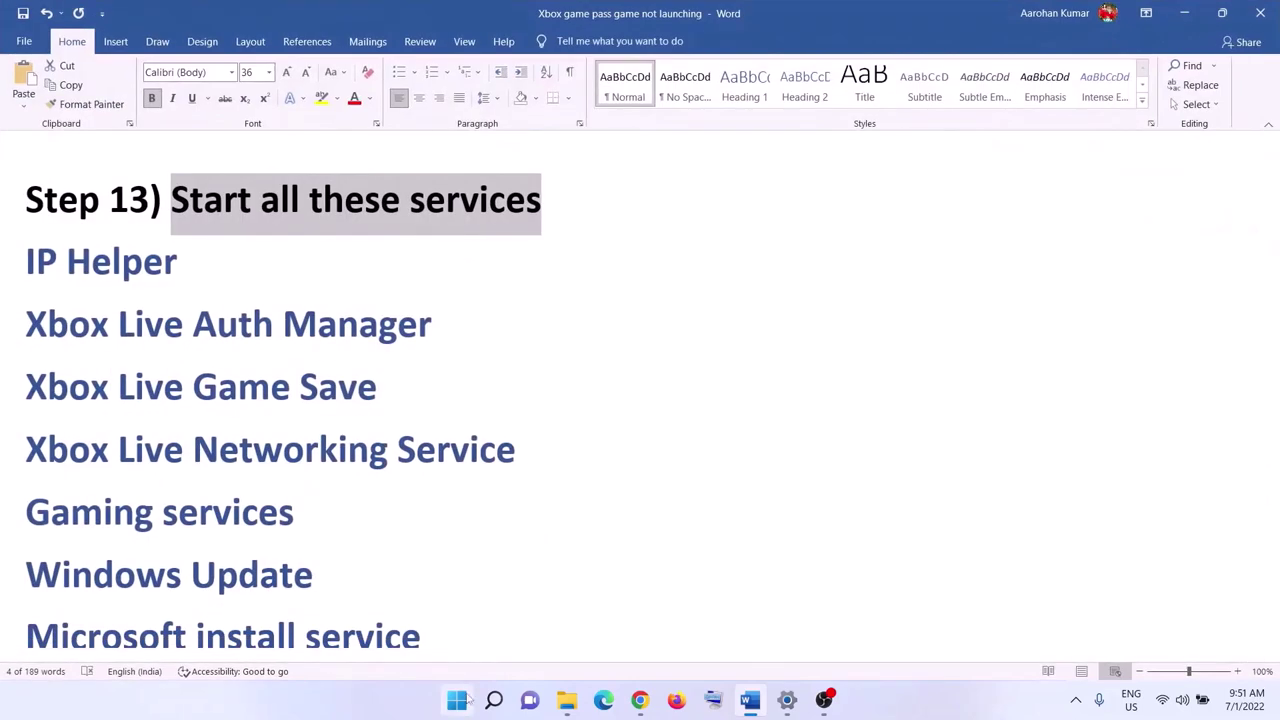
click(458, 700)
text(serv)
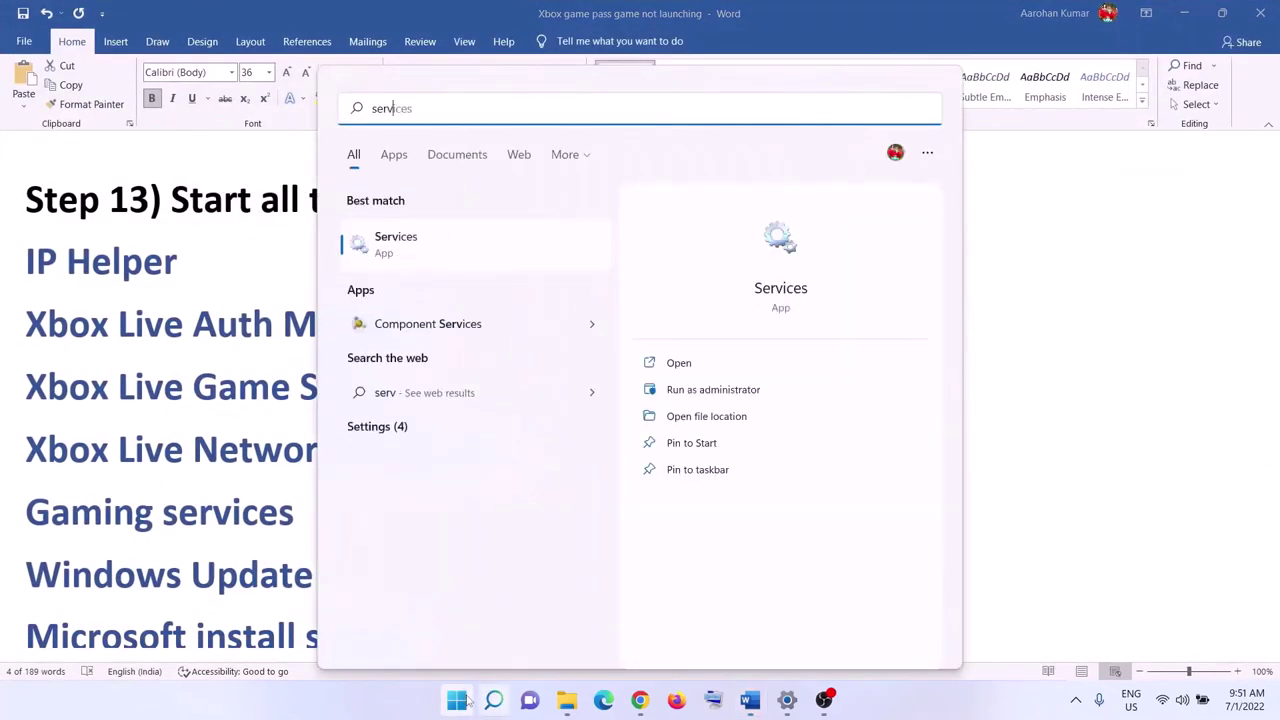
text(ices)
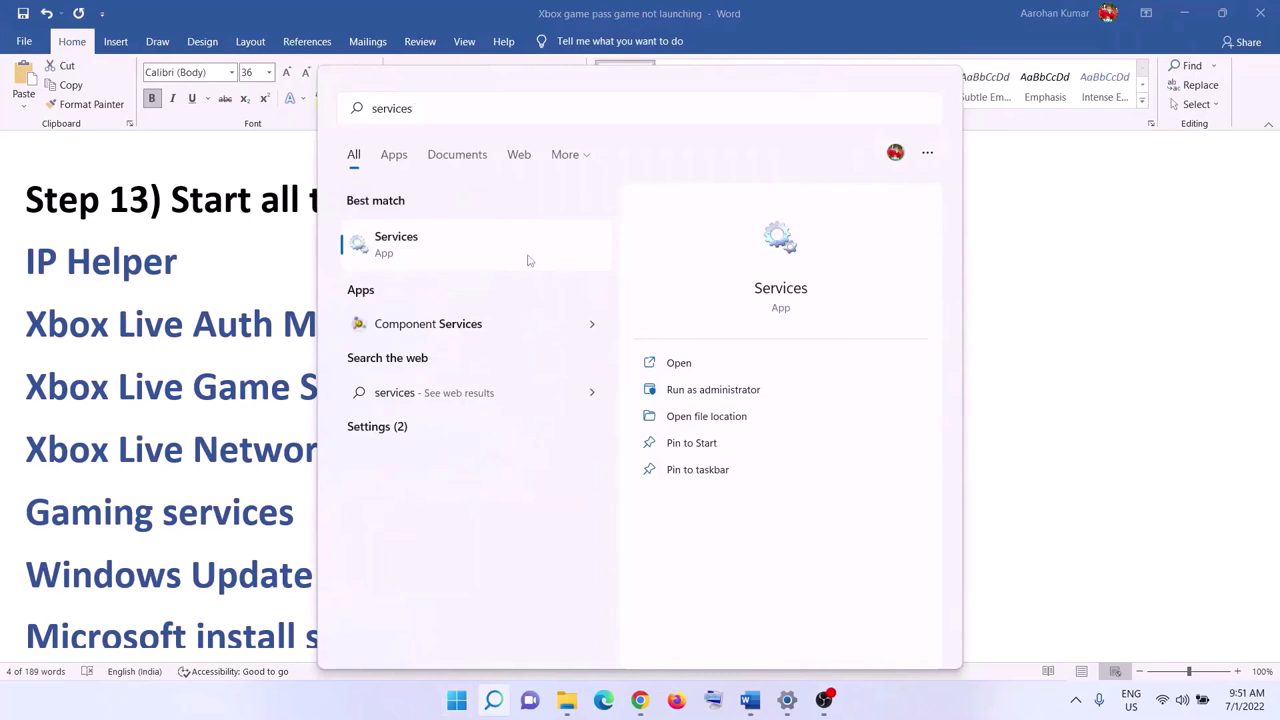
click(527, 255)
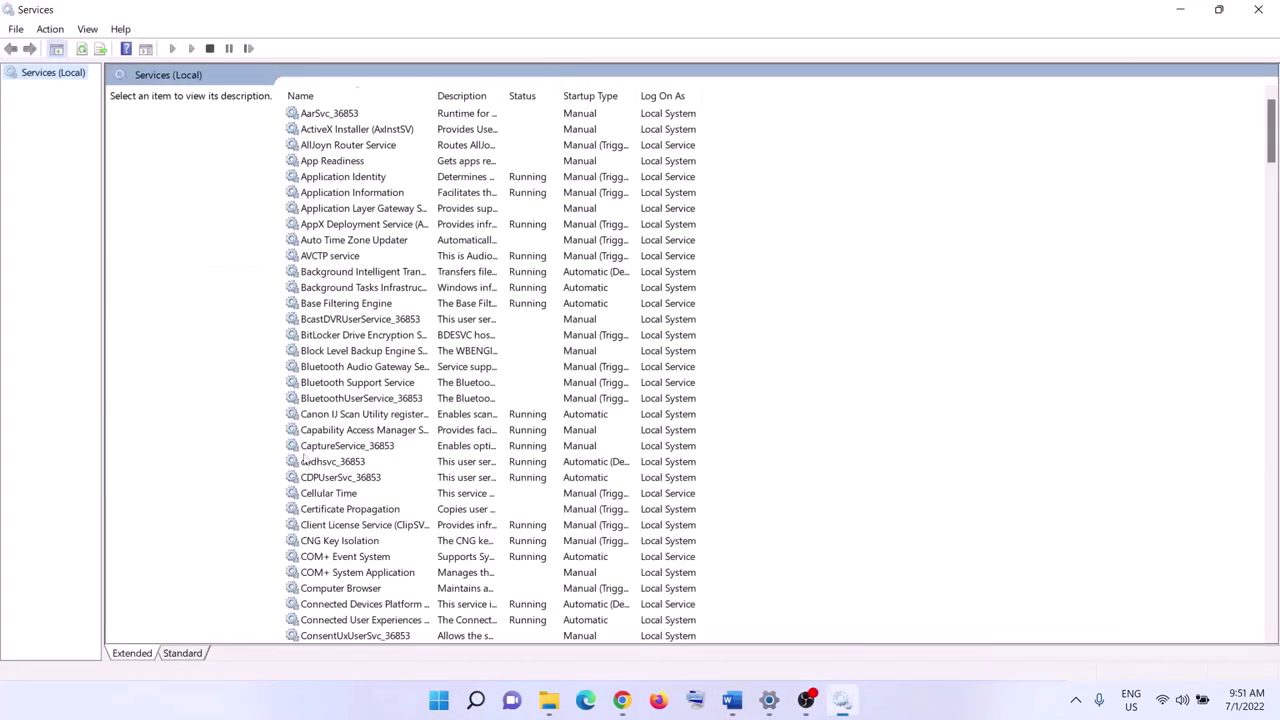
Step: Set the IP Helper service's startup type to Automatic
click(352, 460)
key(i)
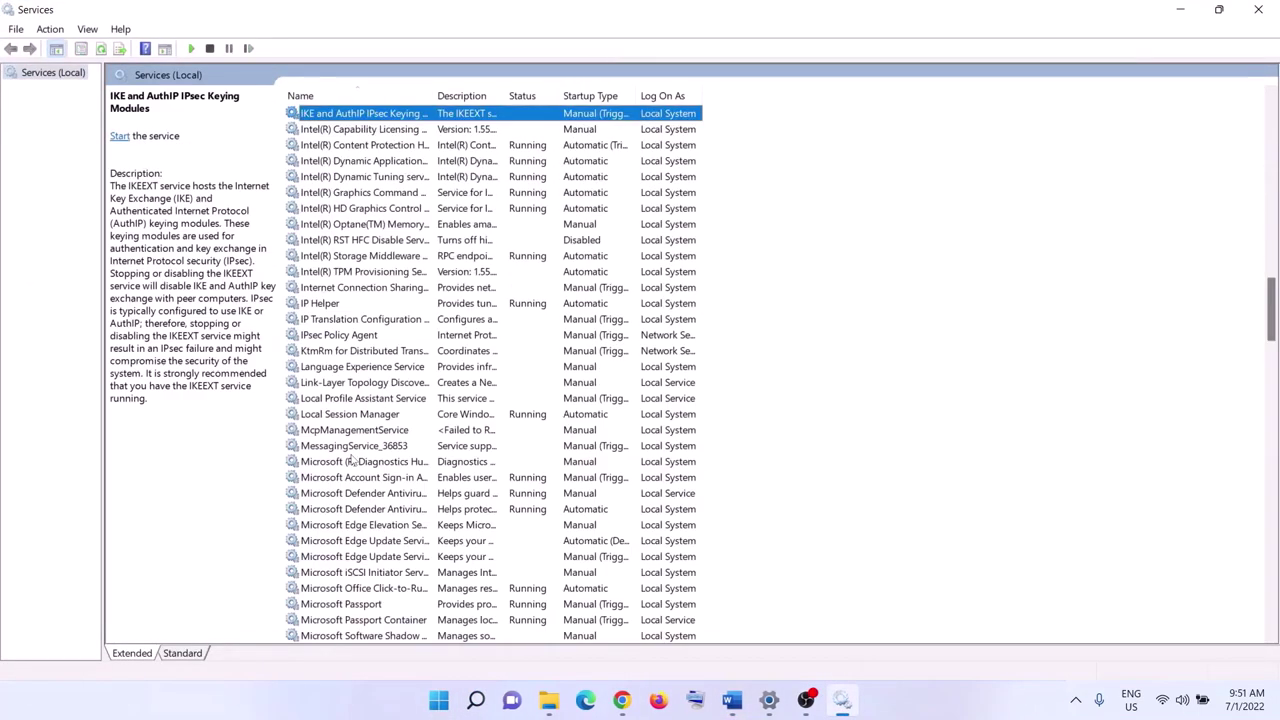
double_click(350, 306)
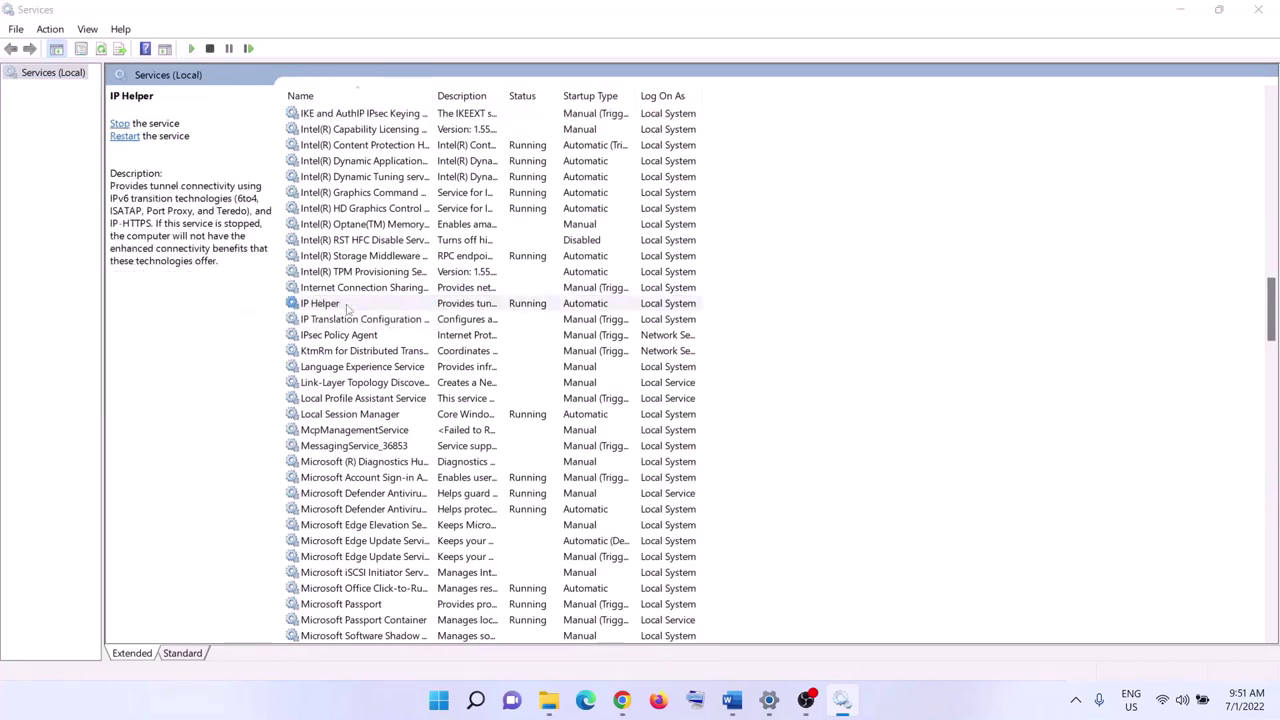
click(603, 333)
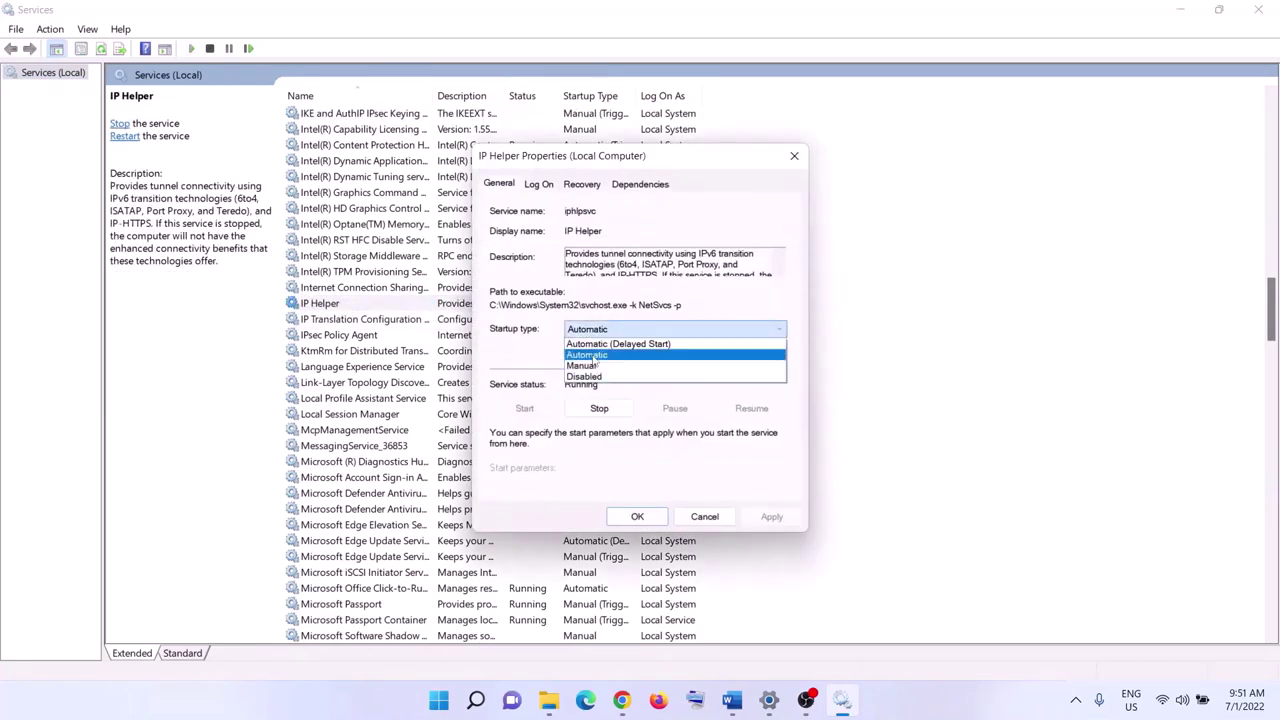
click(600, 352)
click(779, 521)
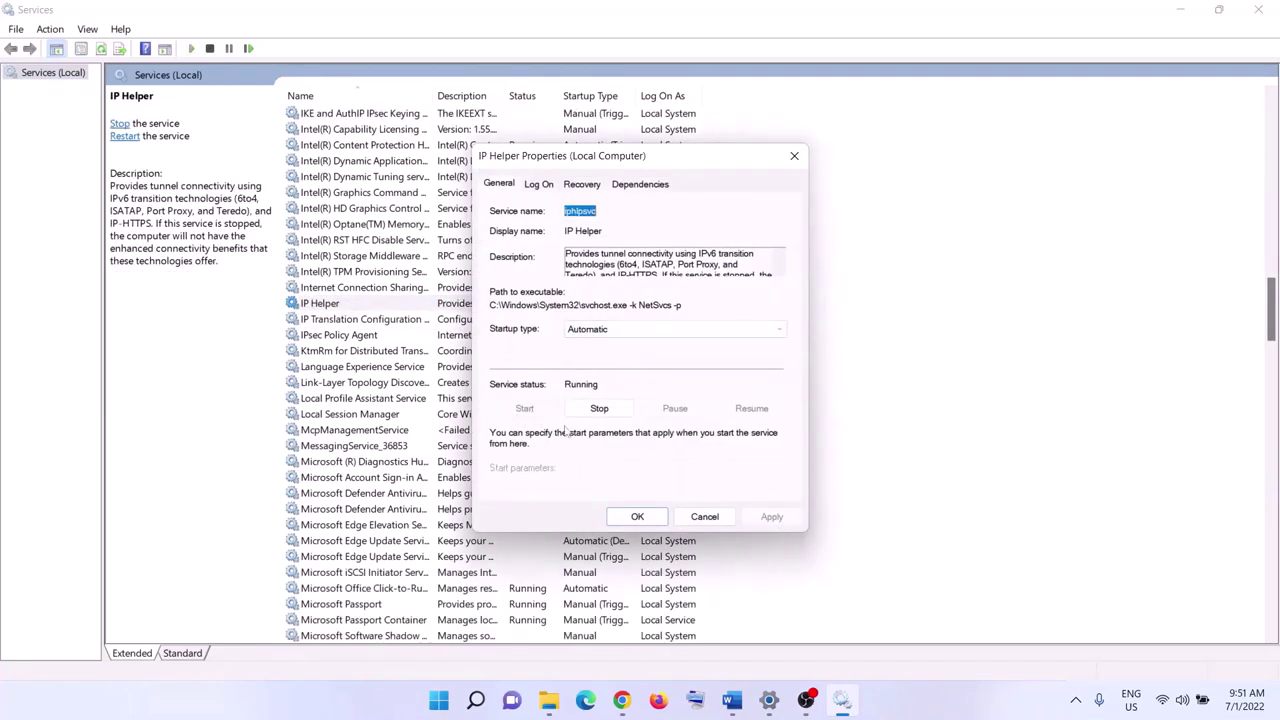
click(636, 517)
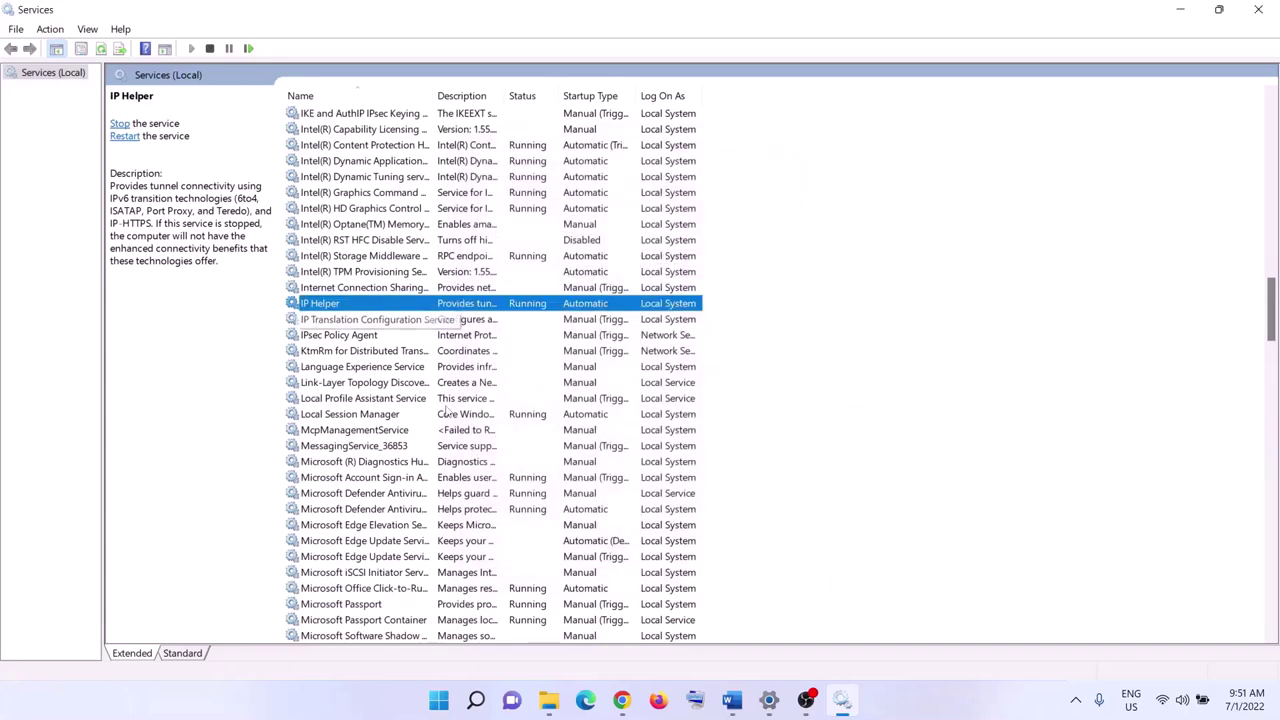
Step: Set Xbox Accessory Management Service to Automatic startup and start it
click(443, 481)
key(x)
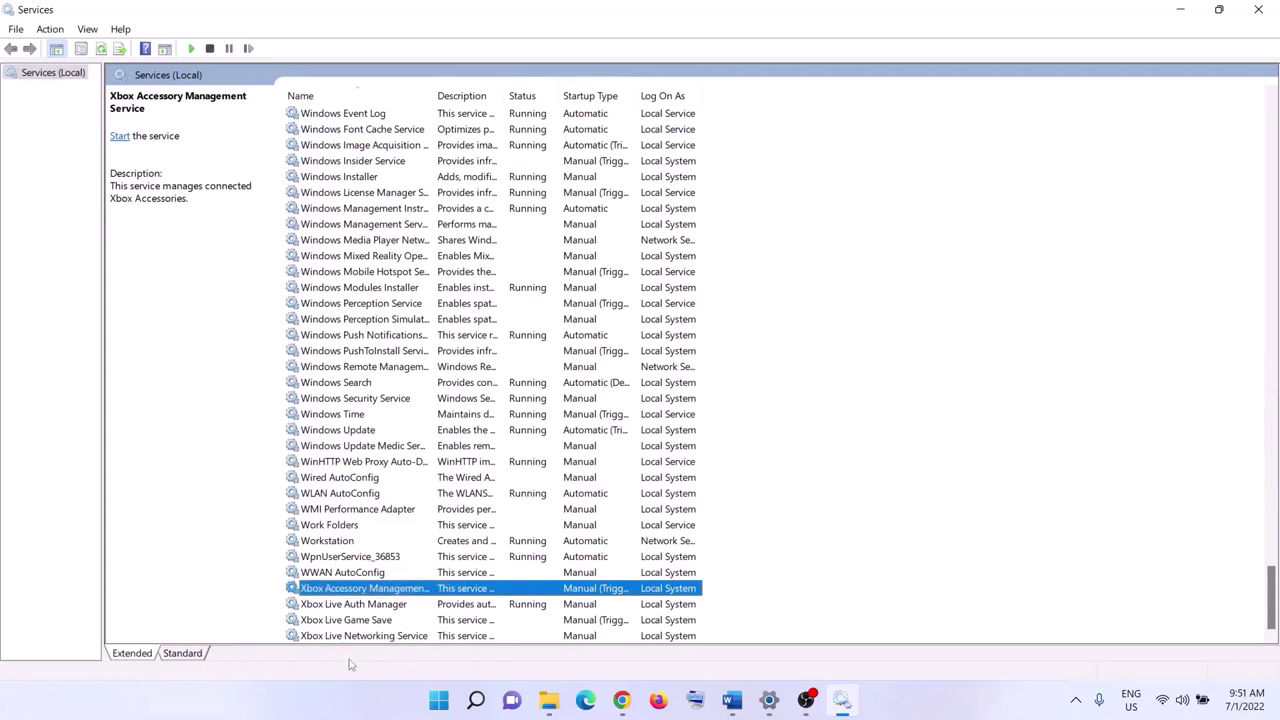
double_click(385, 590)
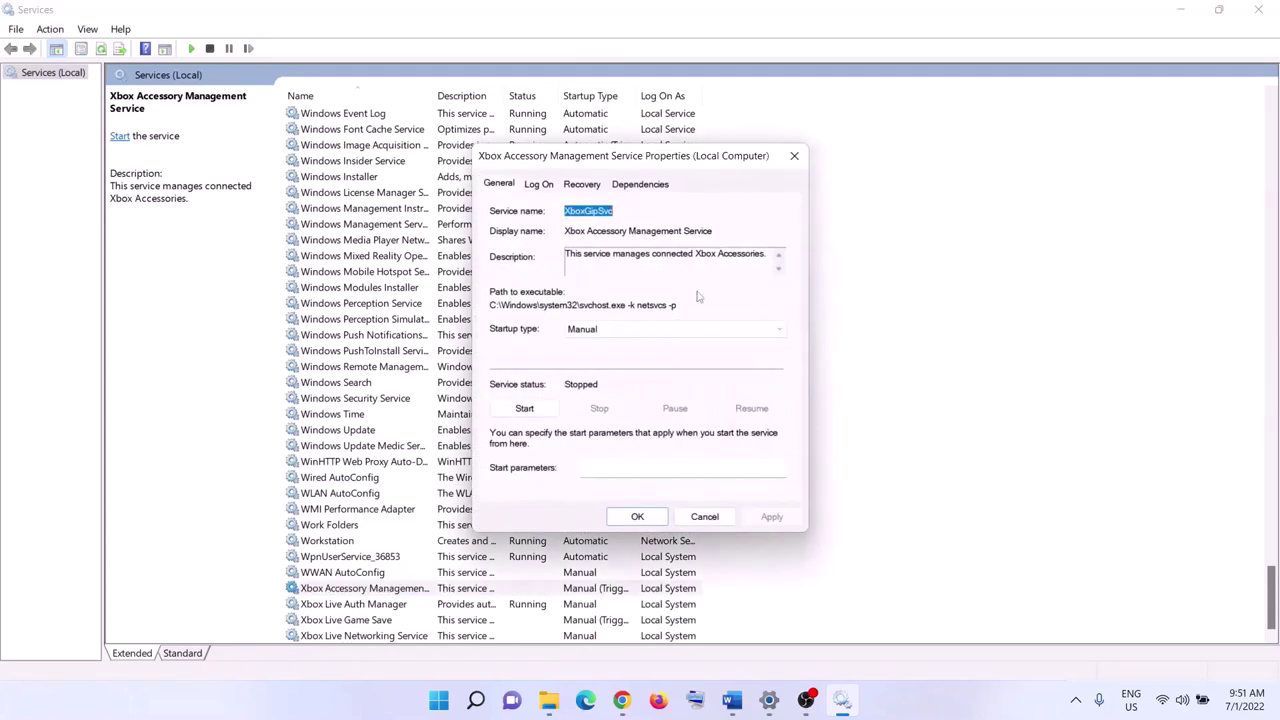
click(630, 330)
click(606, 354)
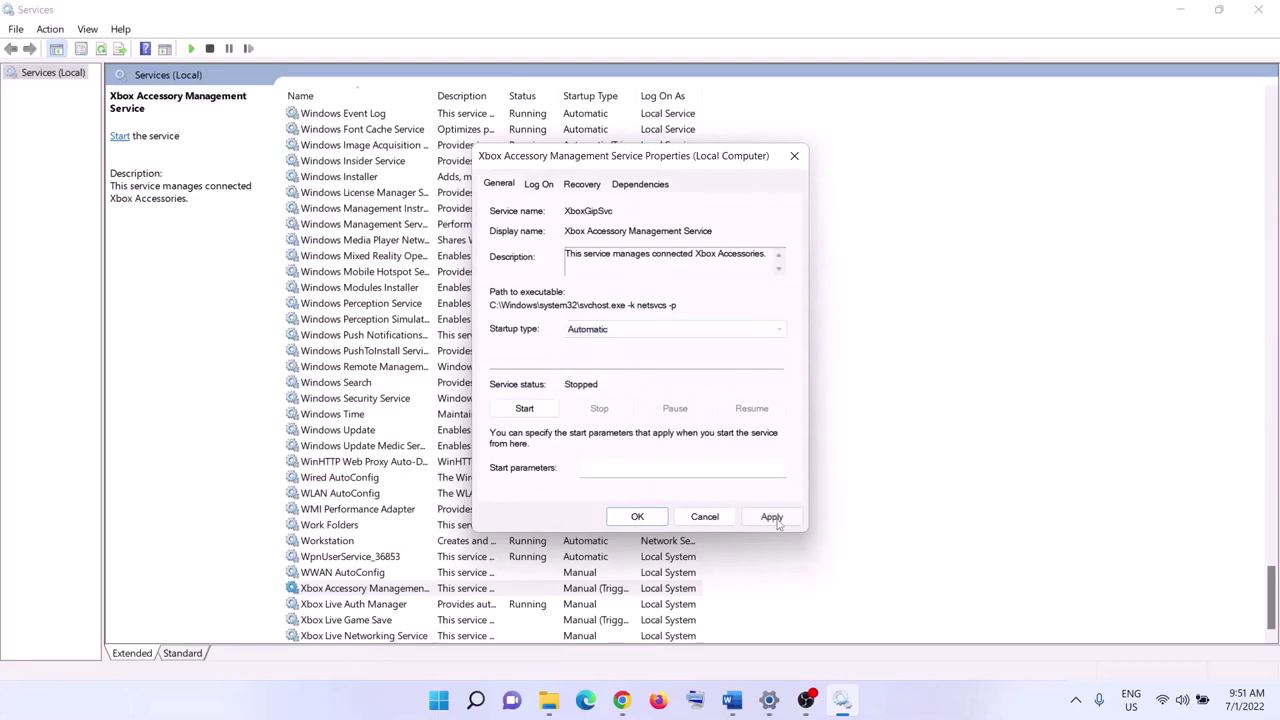
click(771, 516)
click(526, 410)
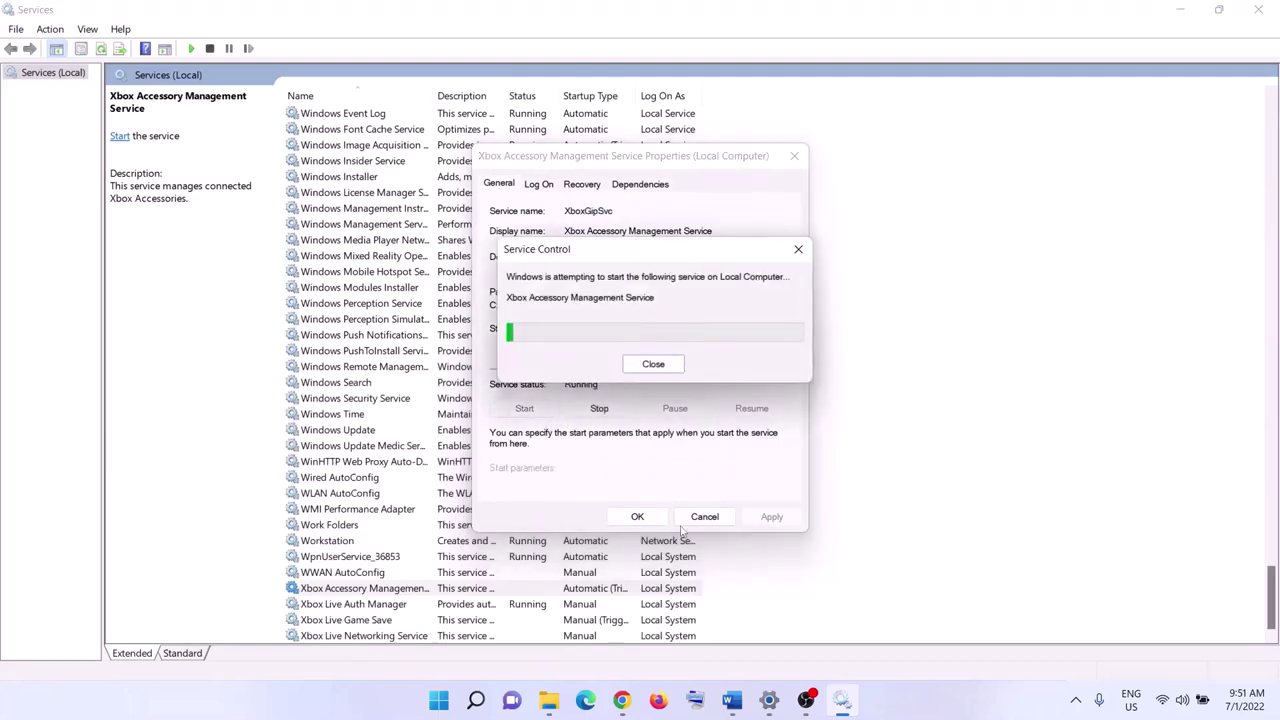
click(637, 516)
double_click(354, 604)
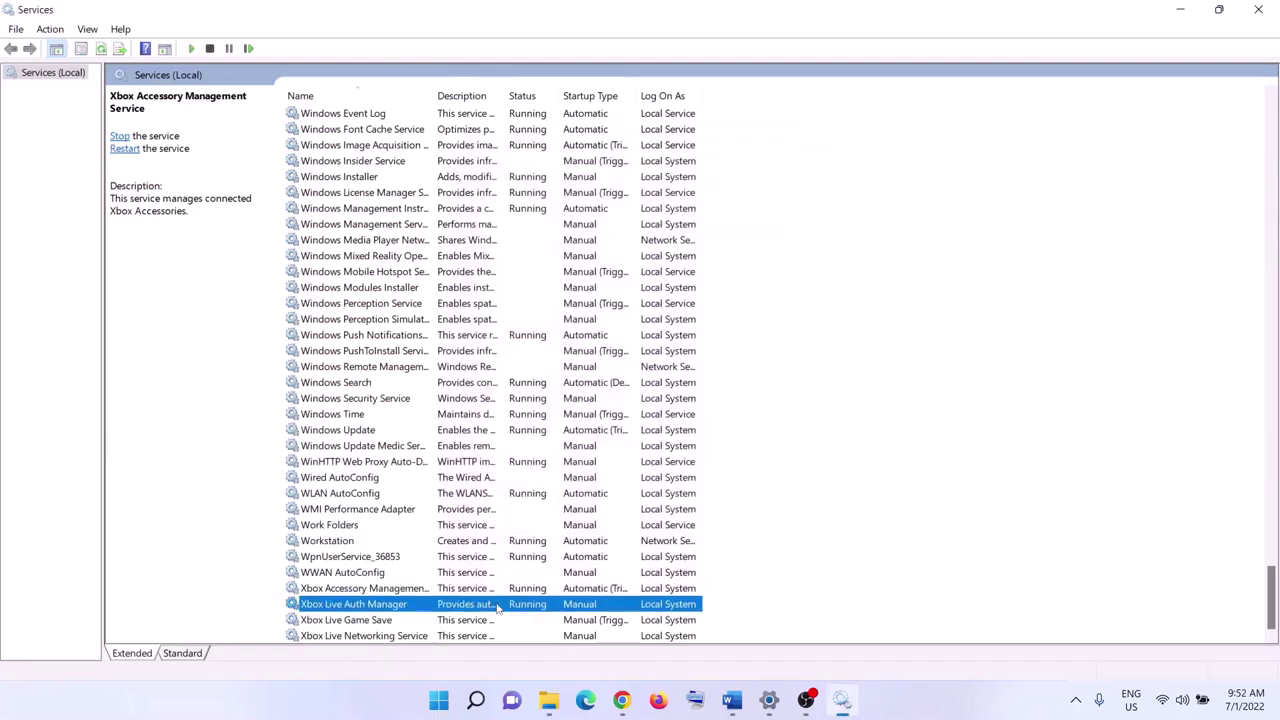
Step: Set Xbox Live Auth Manager's startup type to Automatic
click(722, 338)
click(666, 341)
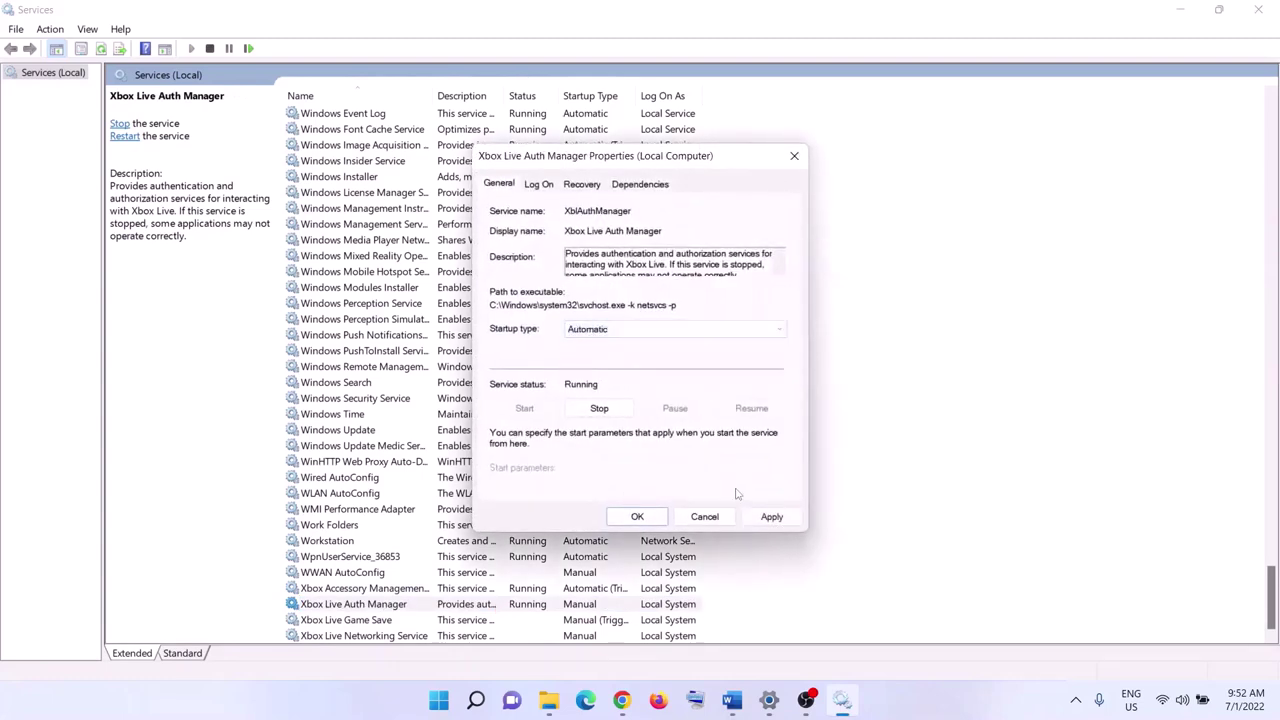
click(771, 516)
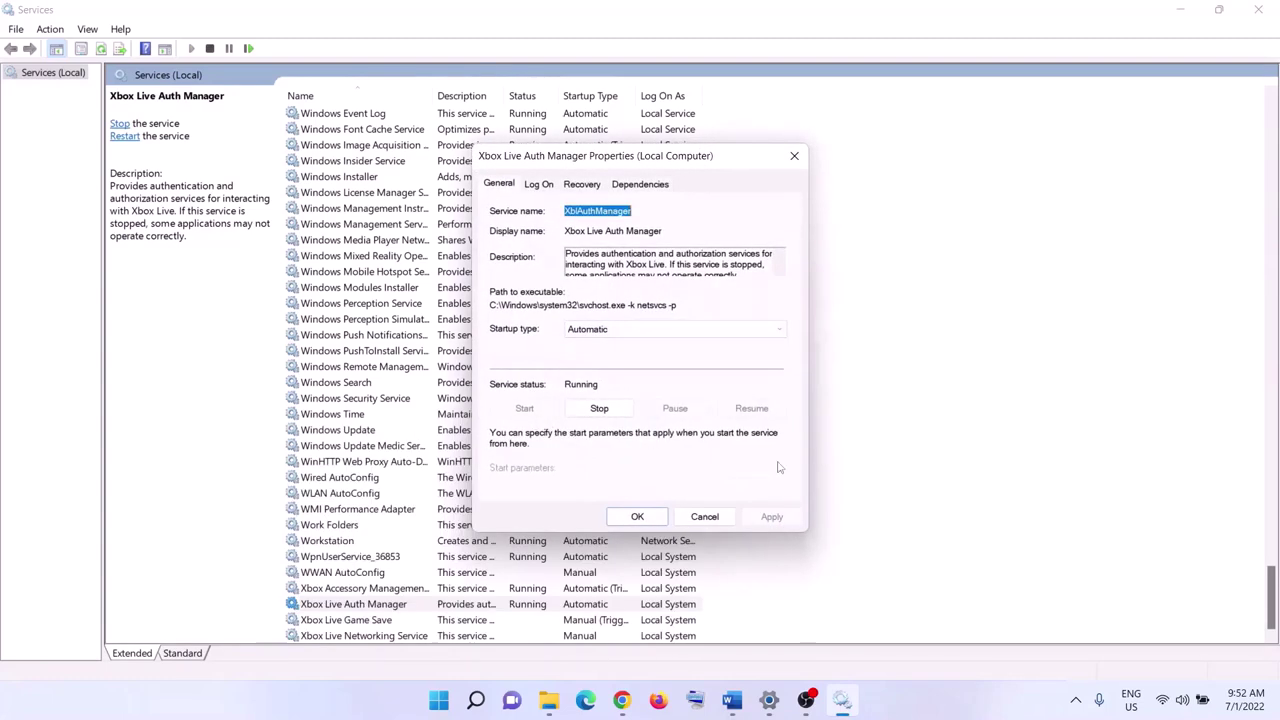
click(637, 516)
Step: Set Xbox Live Game Save to Automatic startup and start it
click(441, 621)
double_click(442, 625)
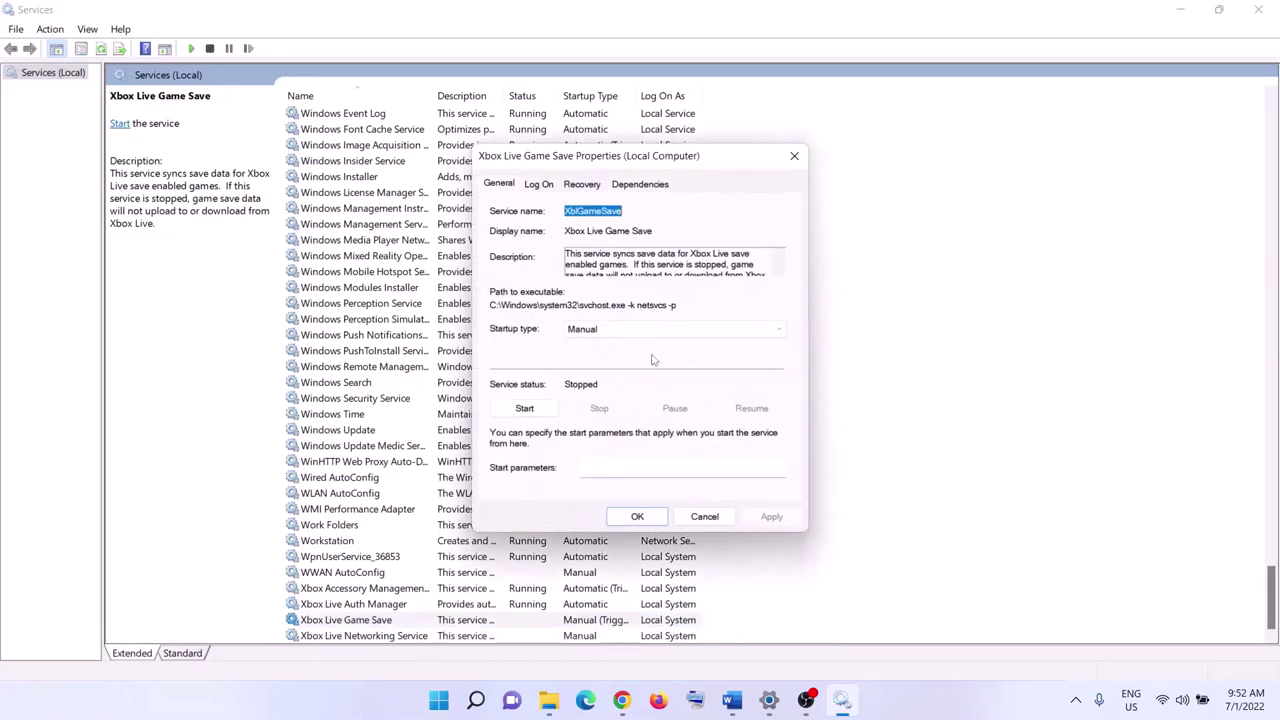
click(629, 333)
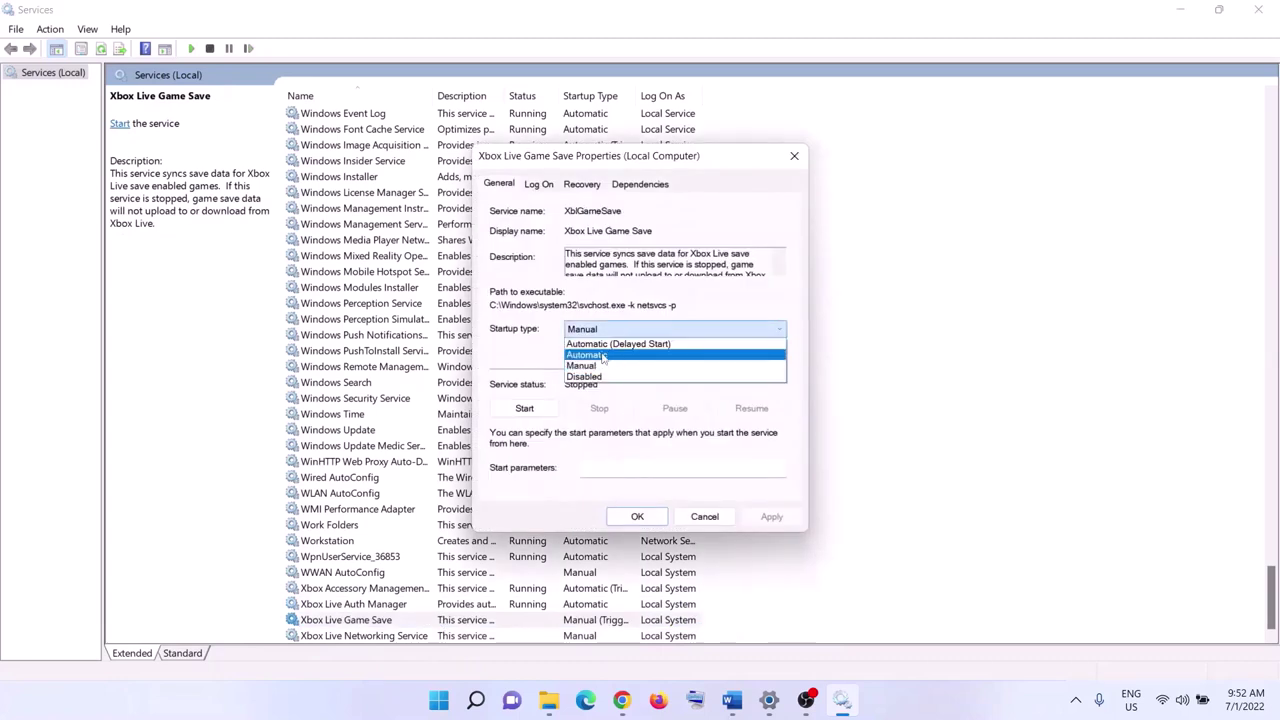
click(603, 356)
click(771, 516)
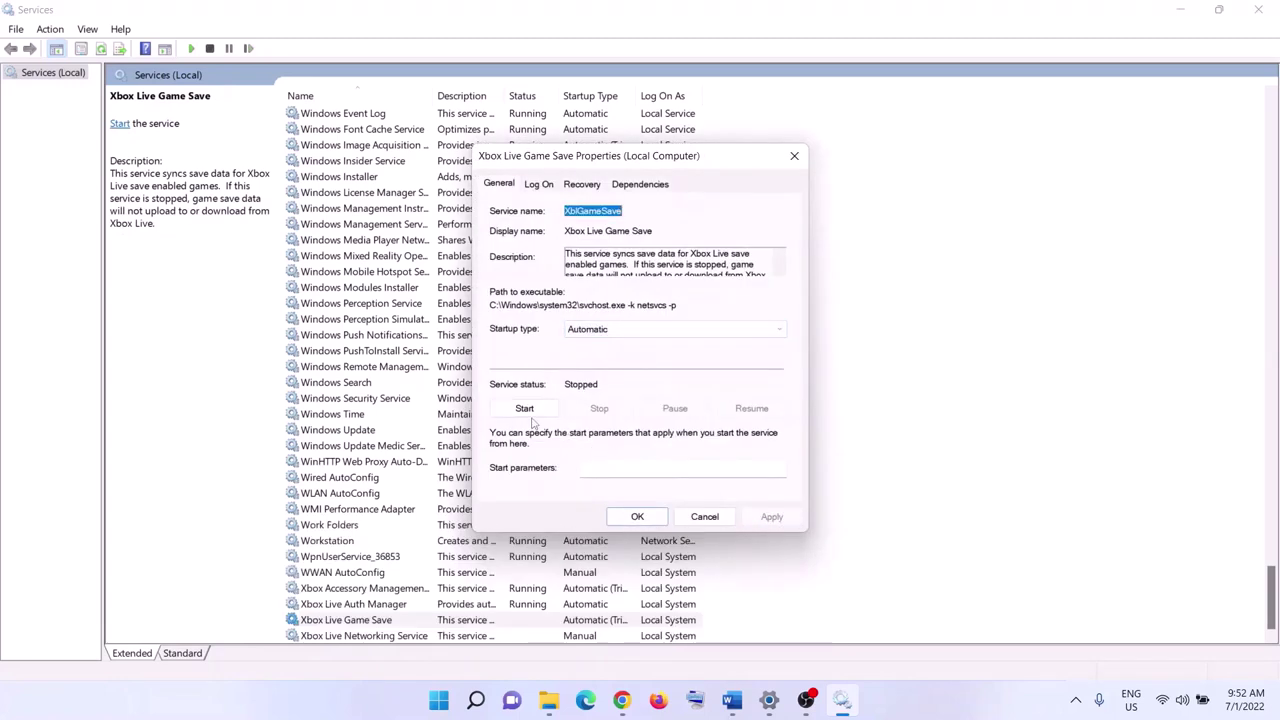
click(524, 409)
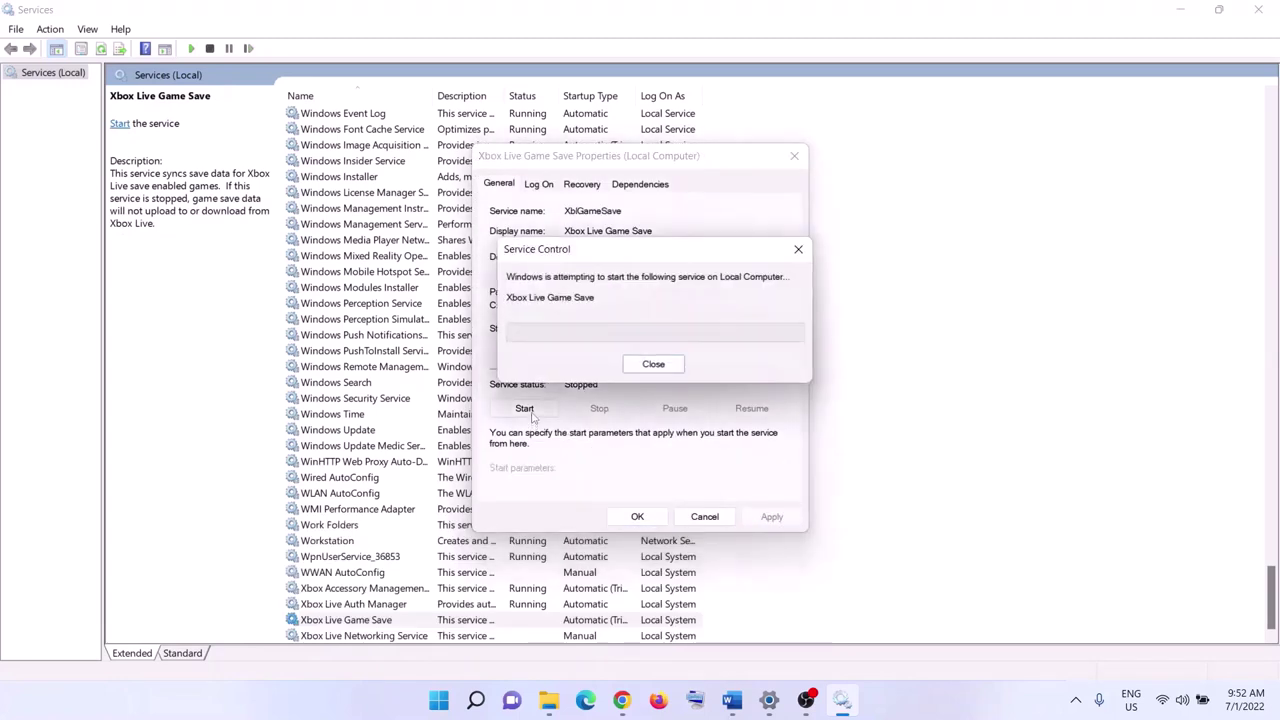
click(637, 517)
Step: Set Xbox Live Networking Service to Automatic startup and start it
double_click(380, 636)
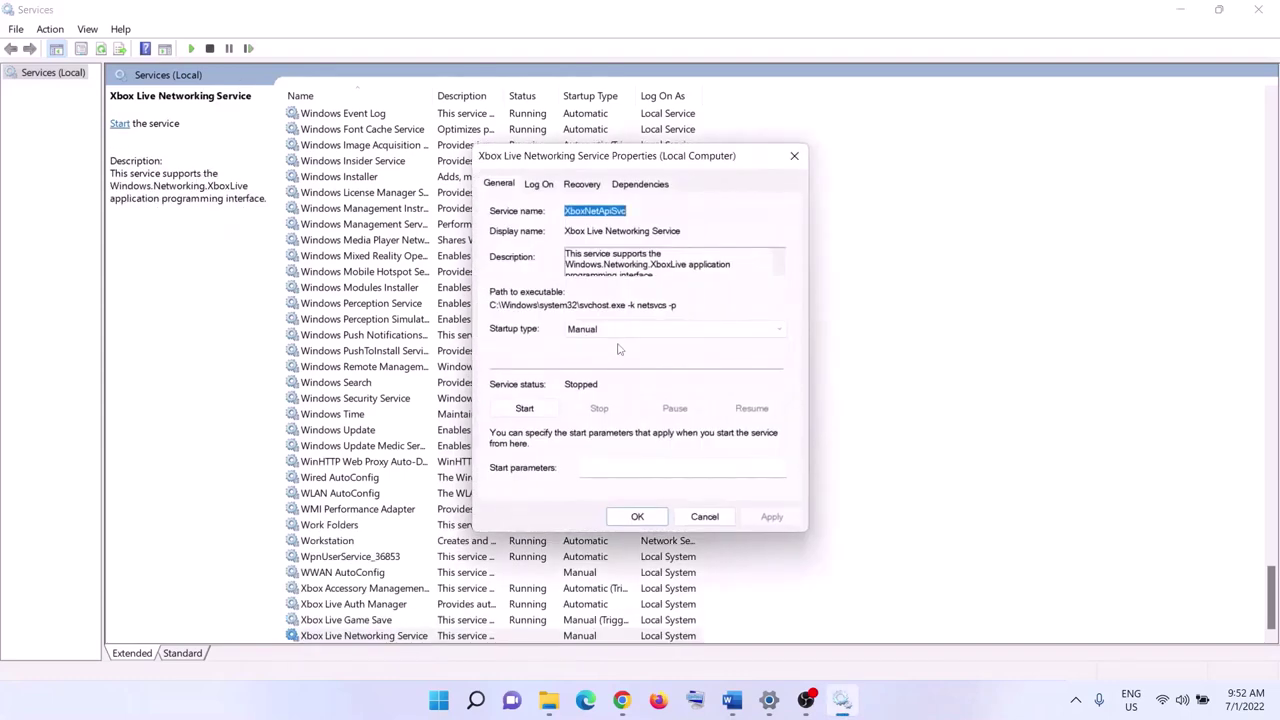
click(618, 330)
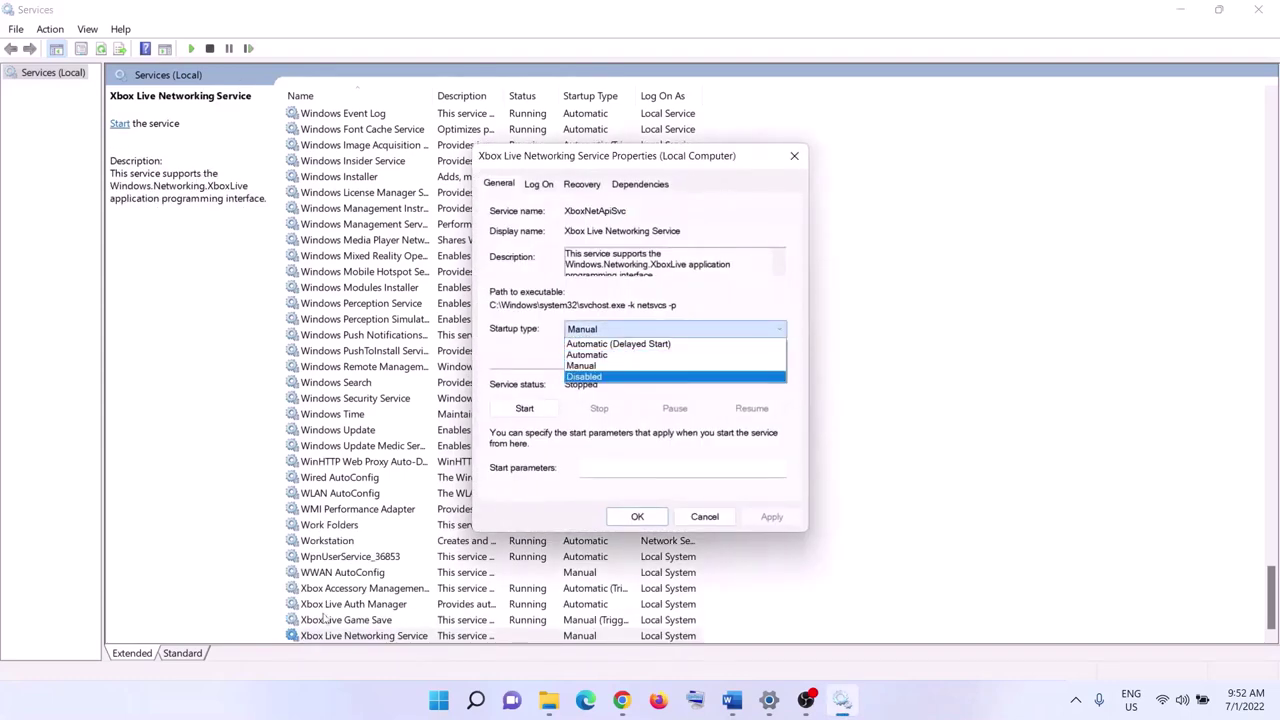
click(610, 355)
click(755, 516)
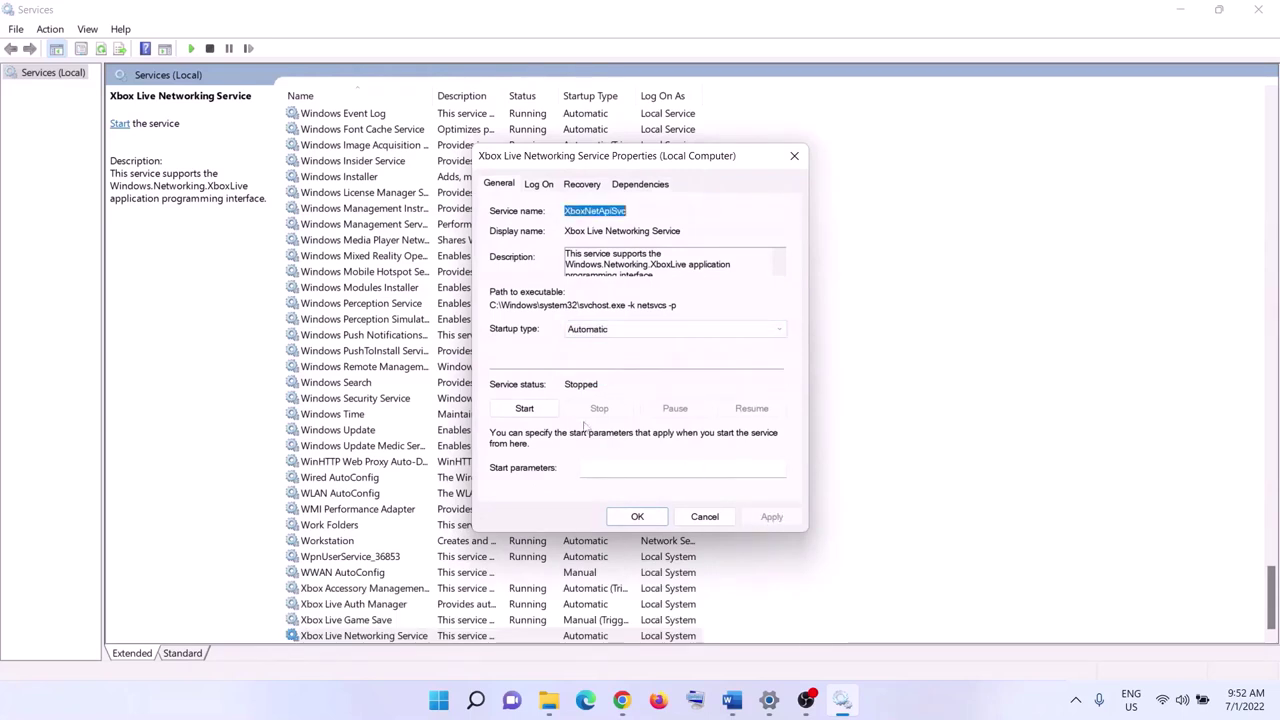
click(524, 409)
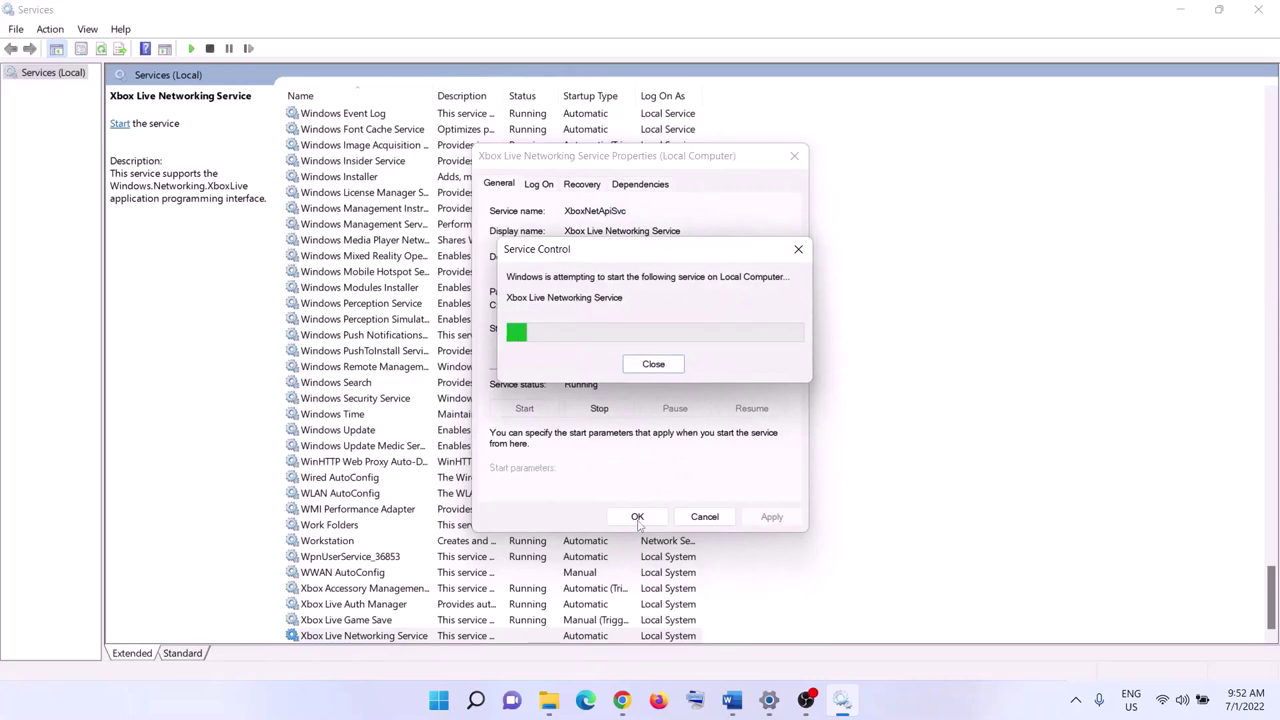
click(636, 517)
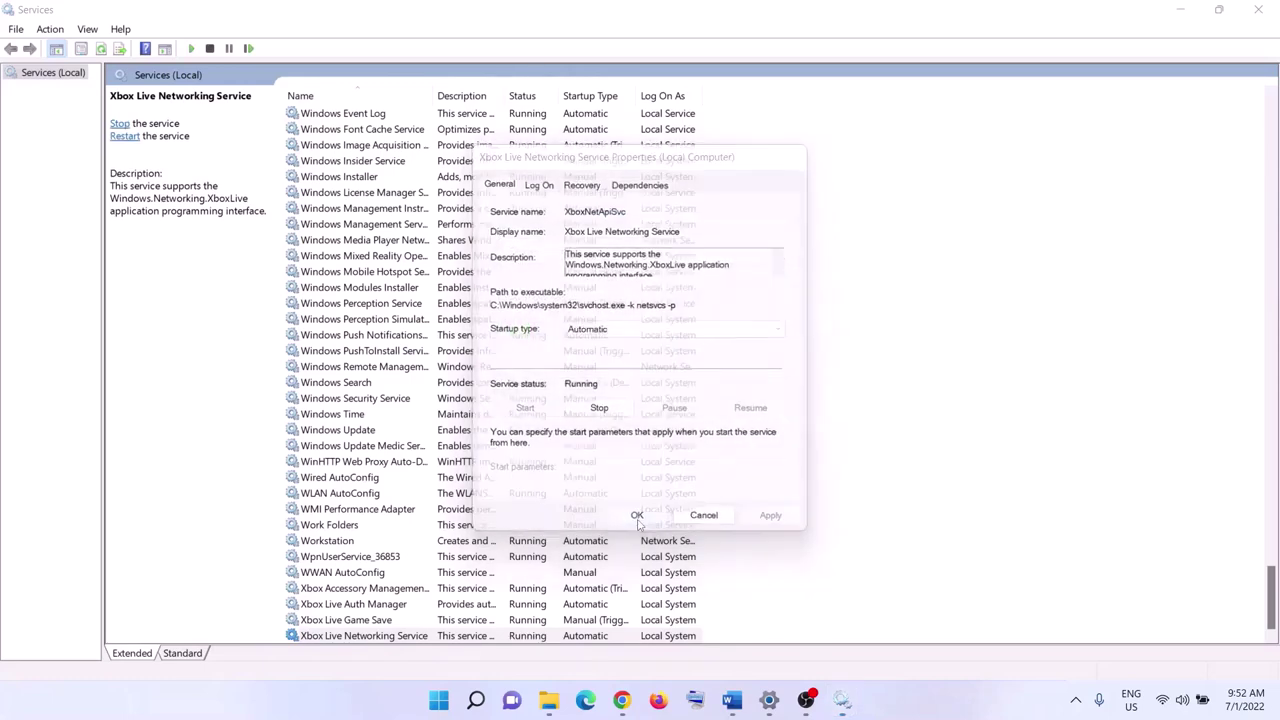
Step: Keep Windows Update's startup type on Automatic and apply it in its properties
click(400, 433)
double_click(478, 436)
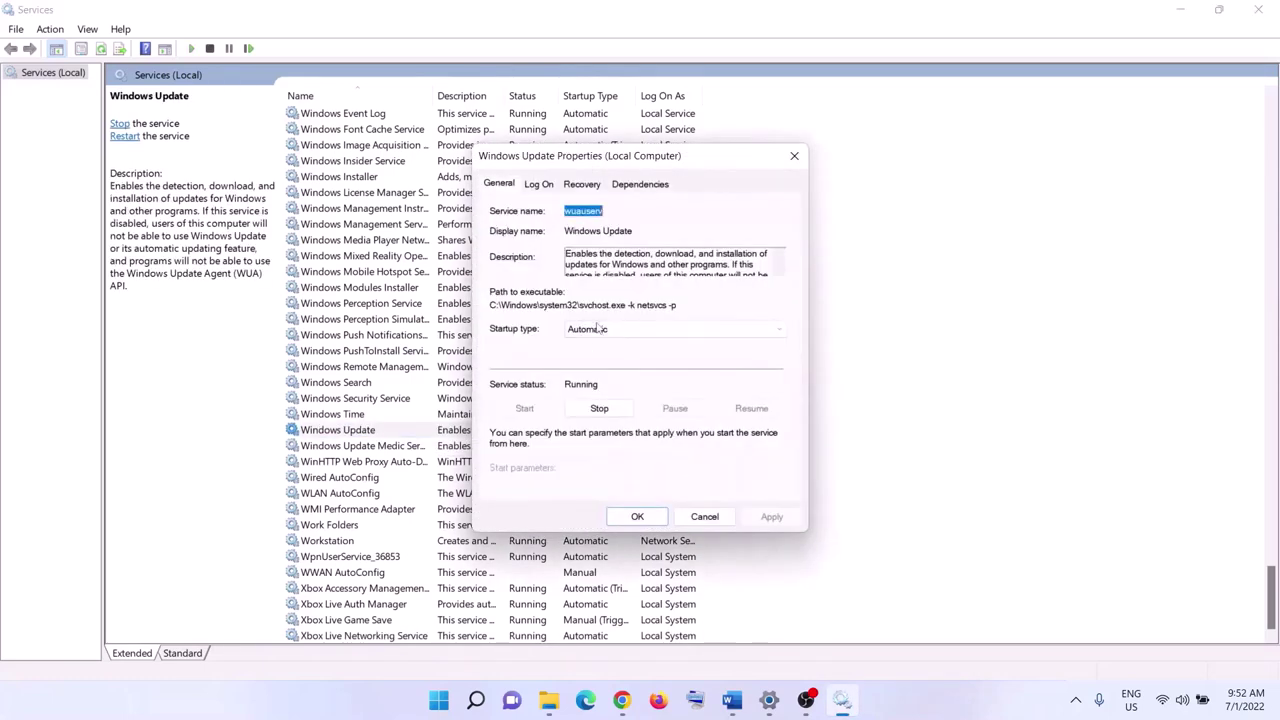
click(598, 329)
click(590, 341)
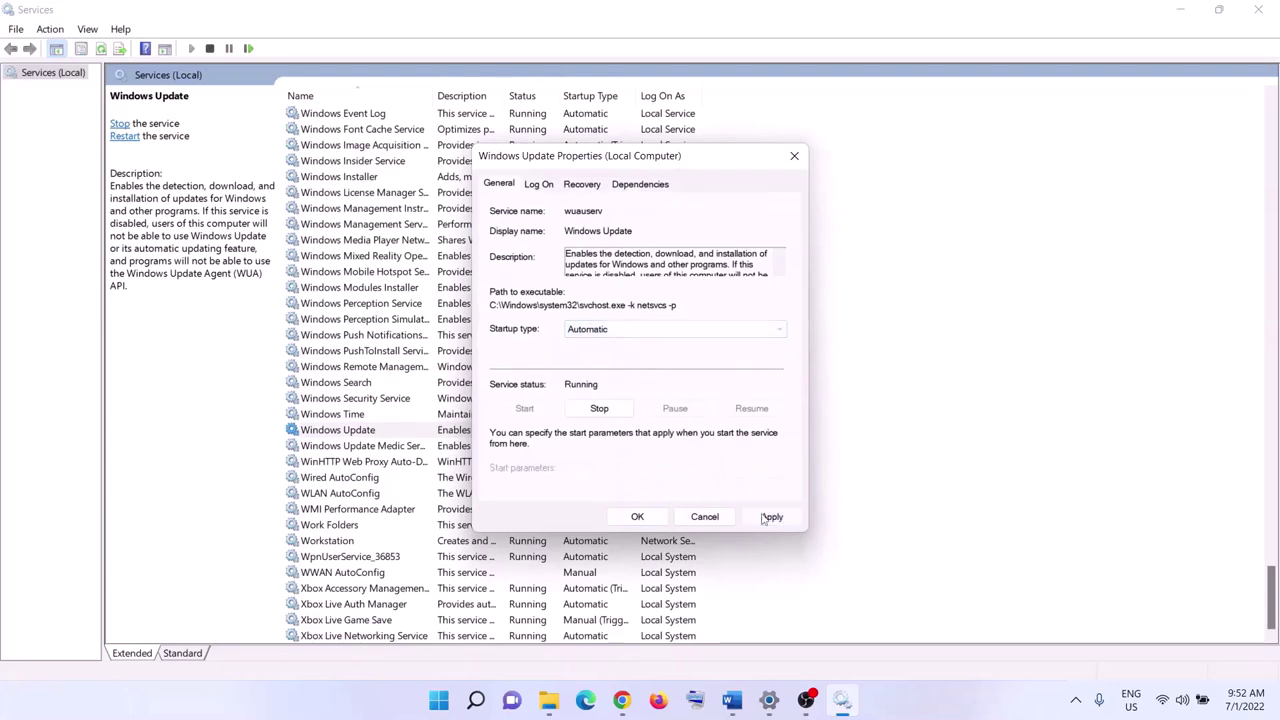
click(767, 517)
click(637, 516)
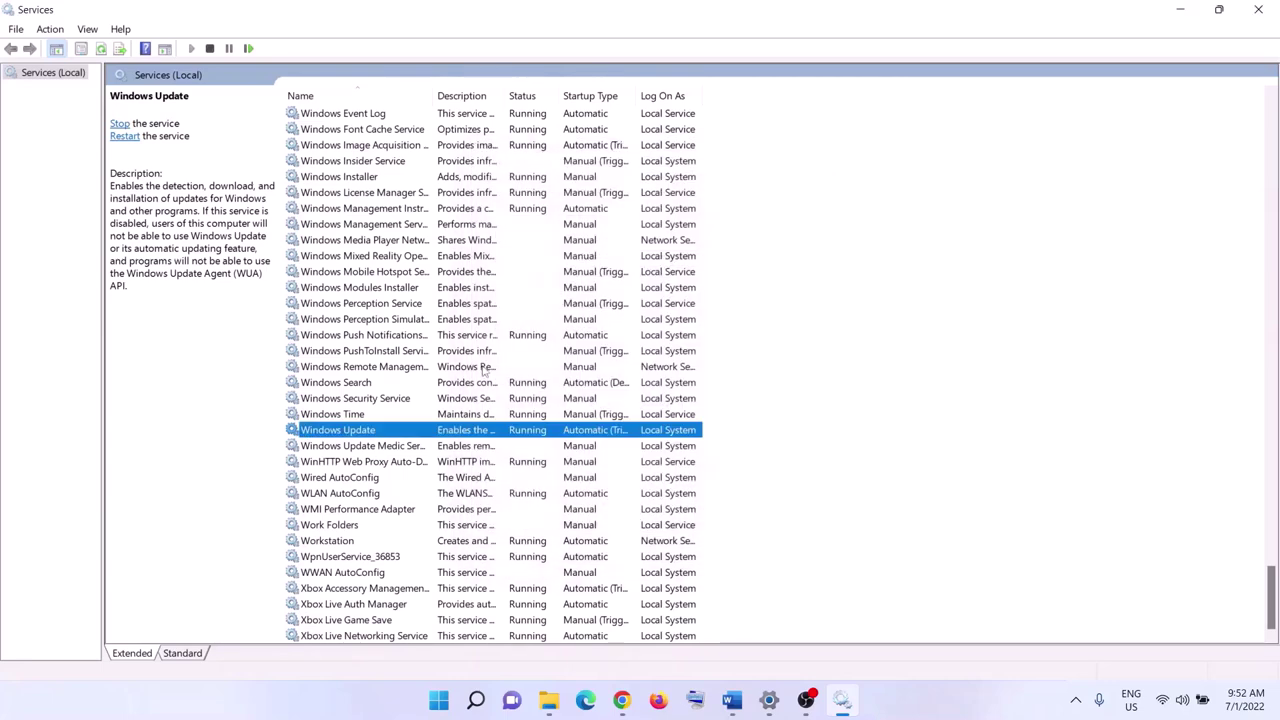
click(483, 367)
Step: Find the two Gaming Services entries under G in the services list
key(g)
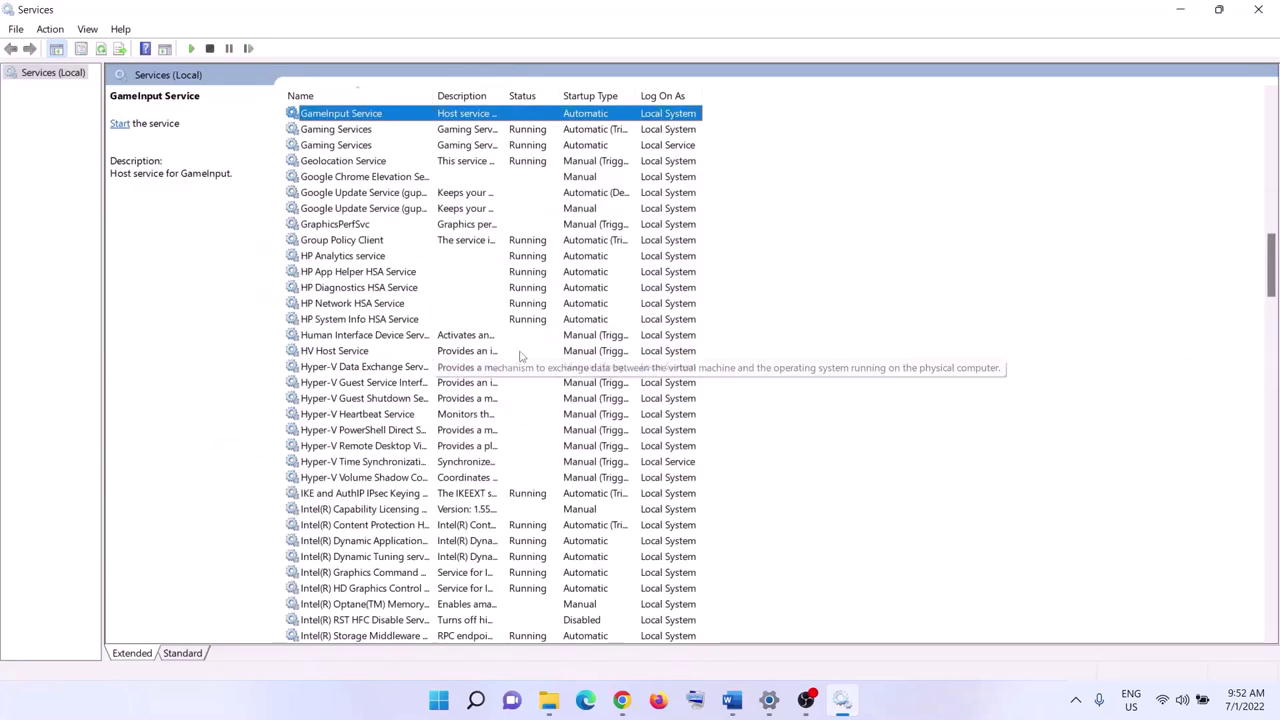
scroll(520, 280, up, 2)
click(514, 228)
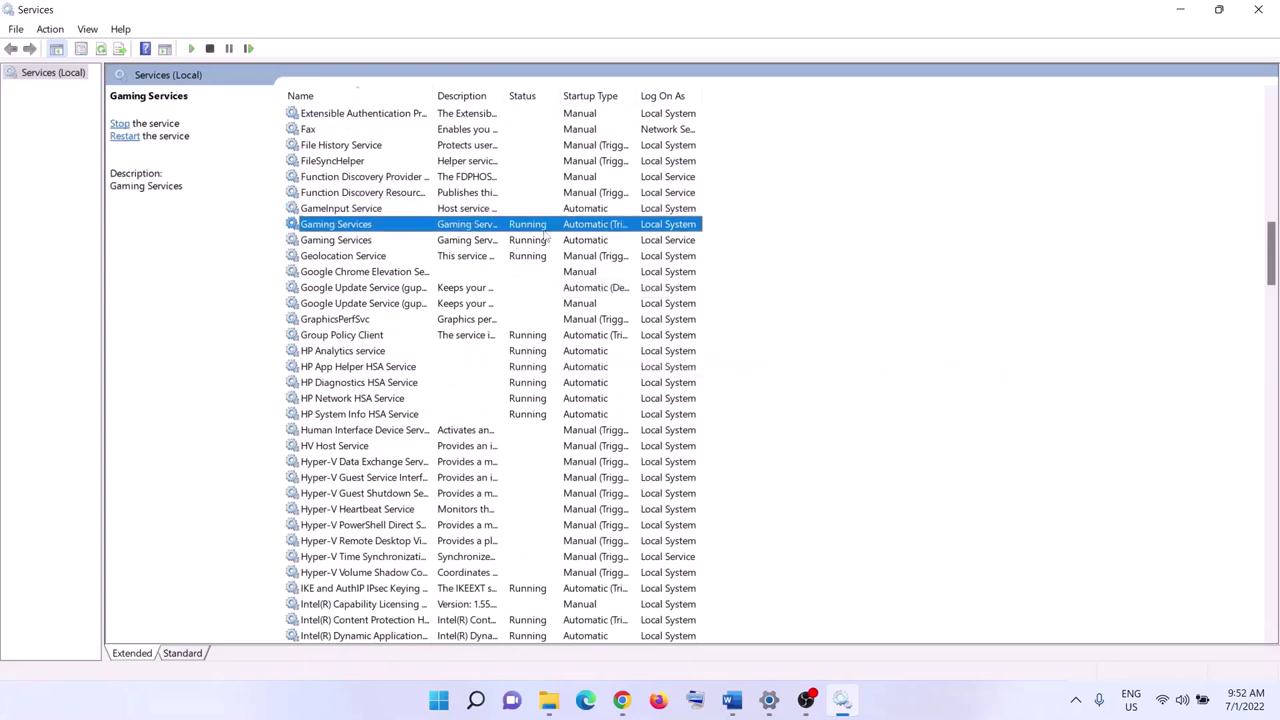
click(529, 244)
click(531, 229)
click(530, 243)
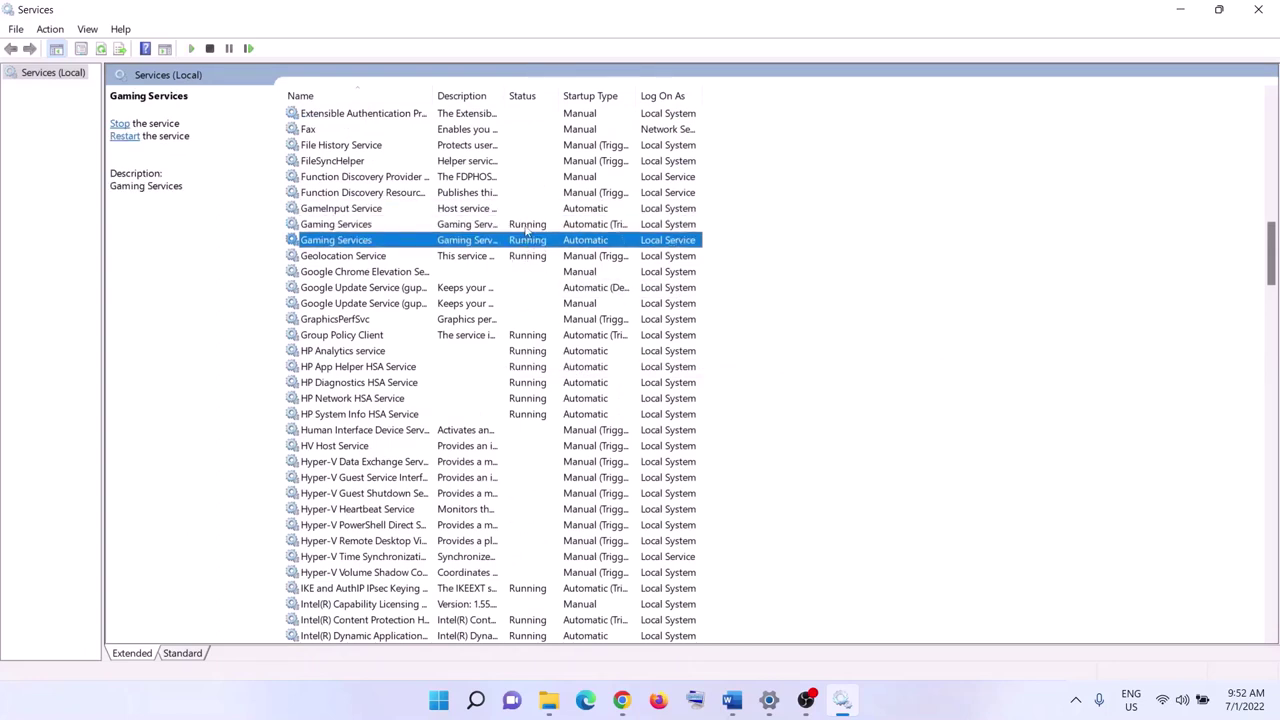
click(532, 231)
right_click(529, 231)
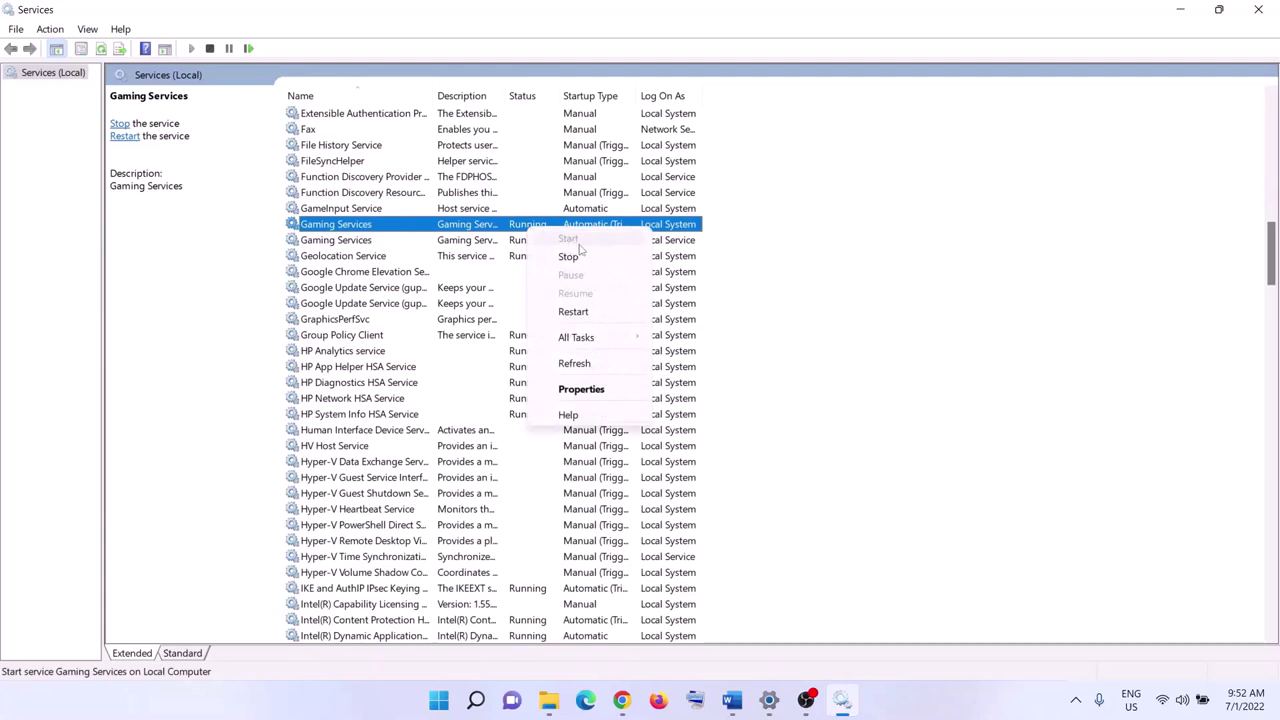
click(514, 243)
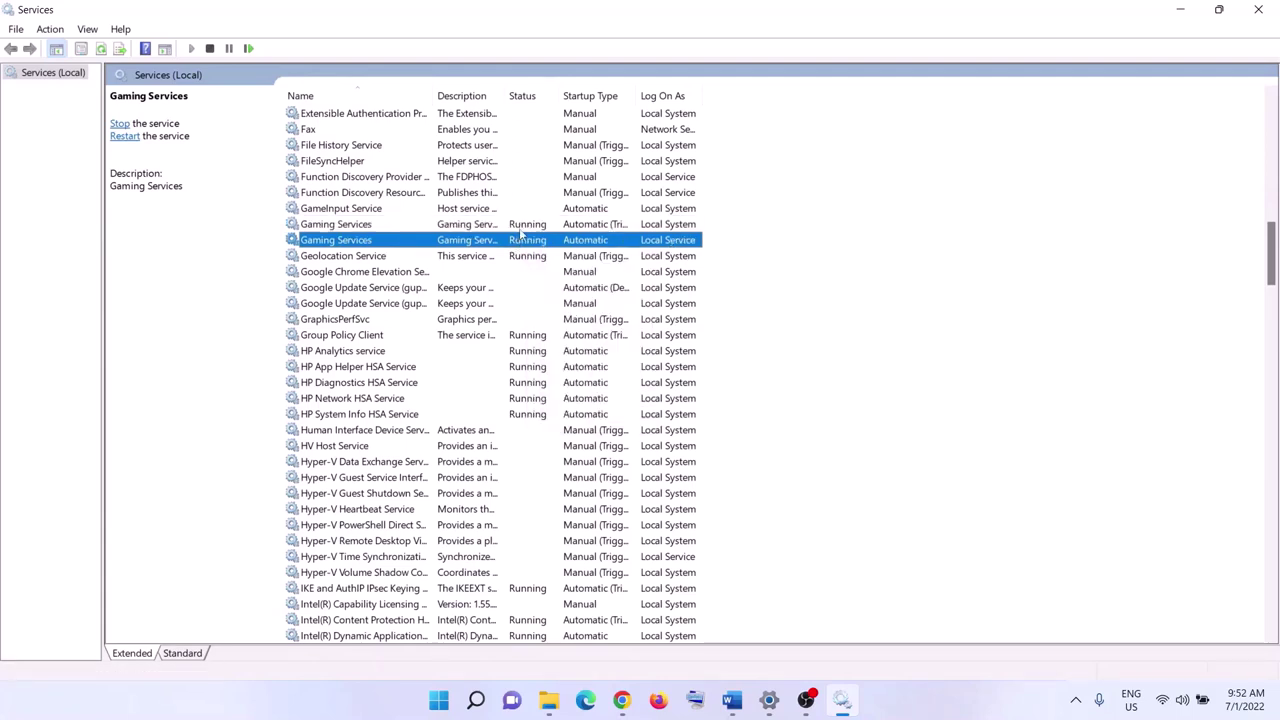
Step: Stop both Gaming Services entries
click(518, 229)
click(518, 243)
click(519, 231)
right_click(521, 231)
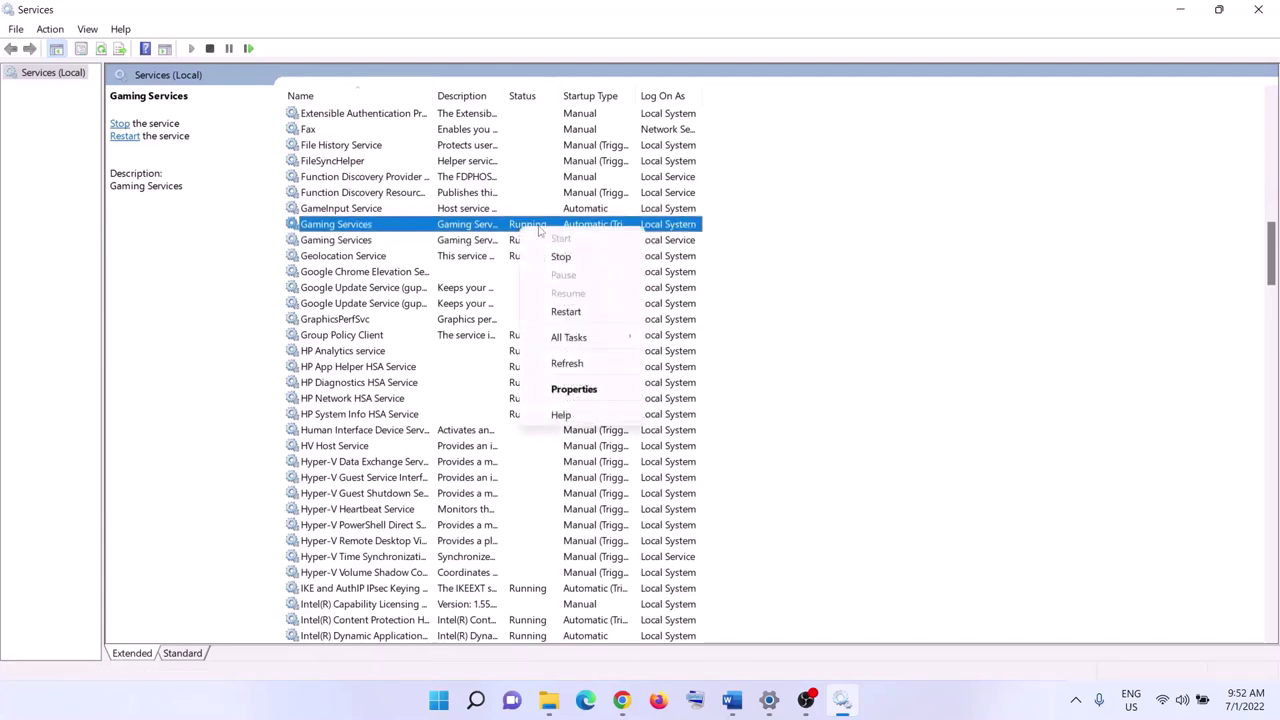
click(578, 258)
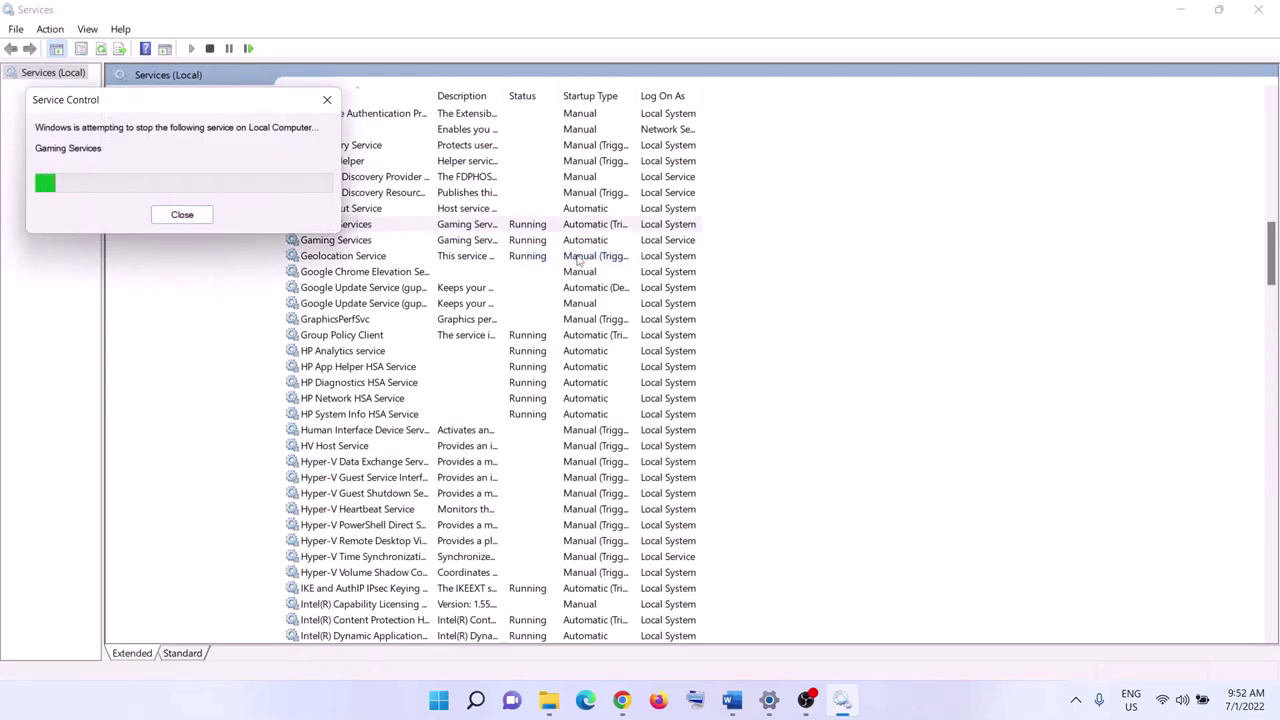
click(524, 243)
right_click(528, 245)
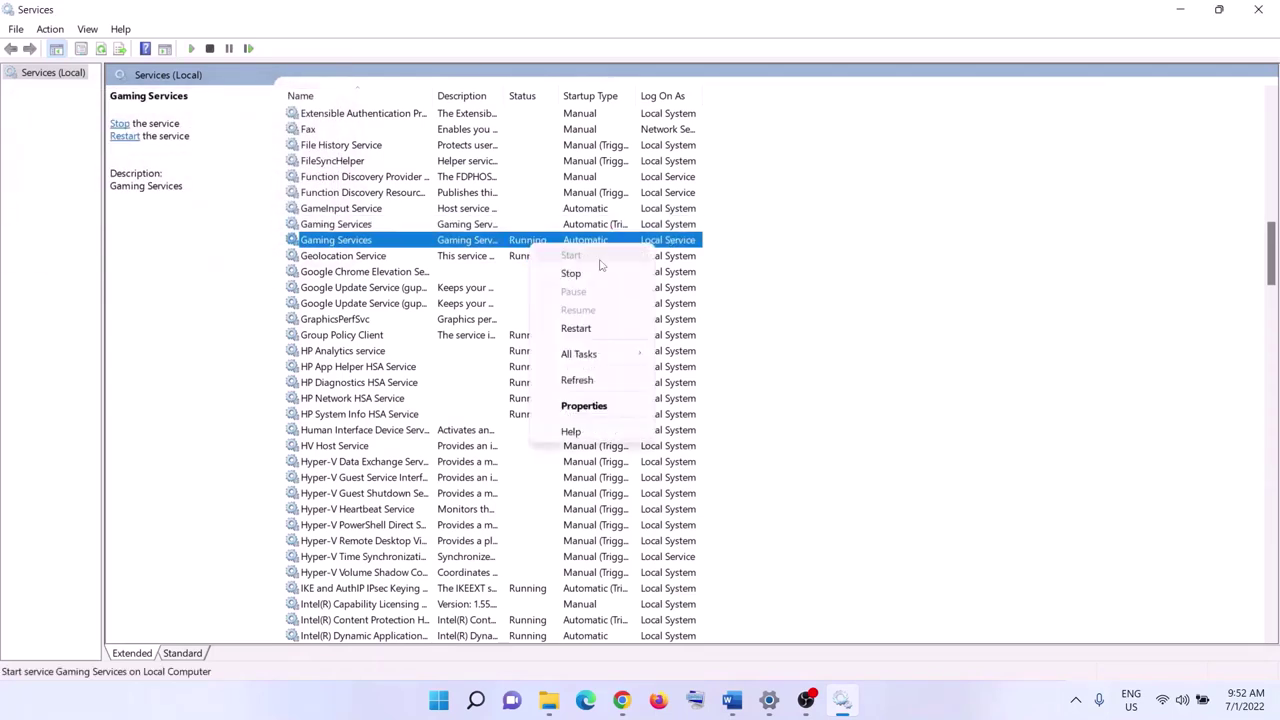
click(588, 272)
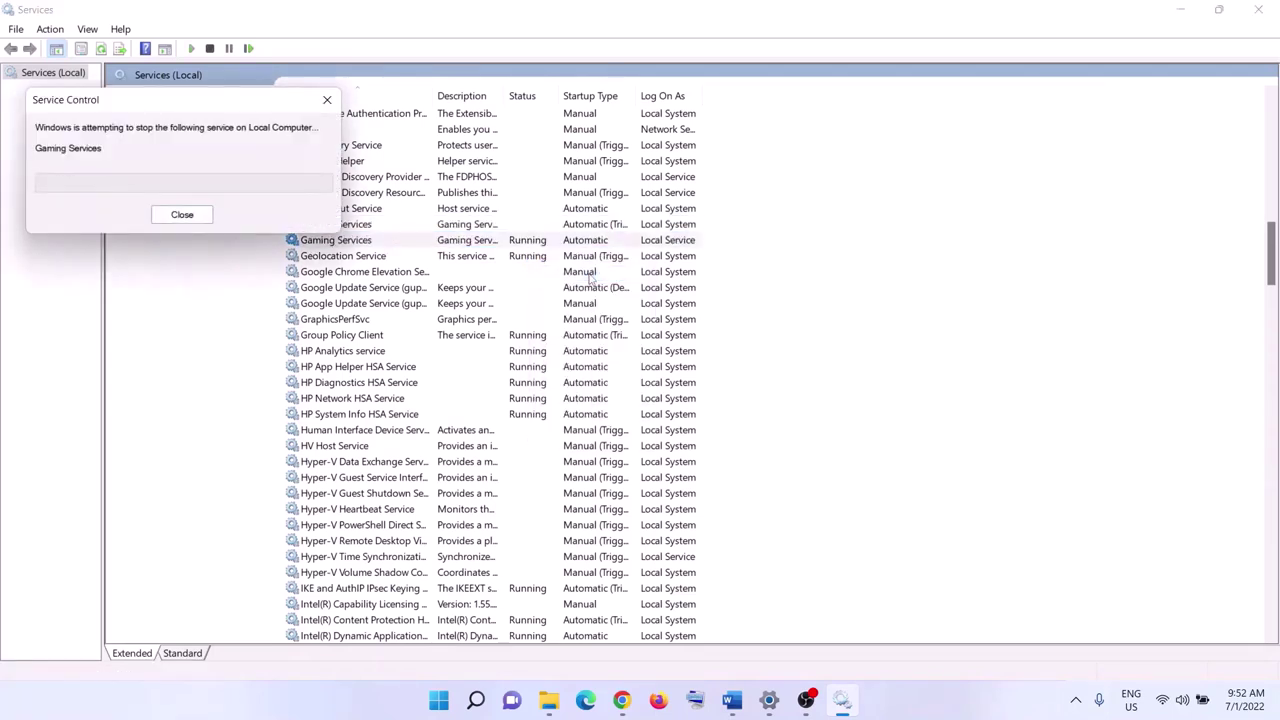
Step: Start both Gaming Services entries again so they show Running
click(506, 227)
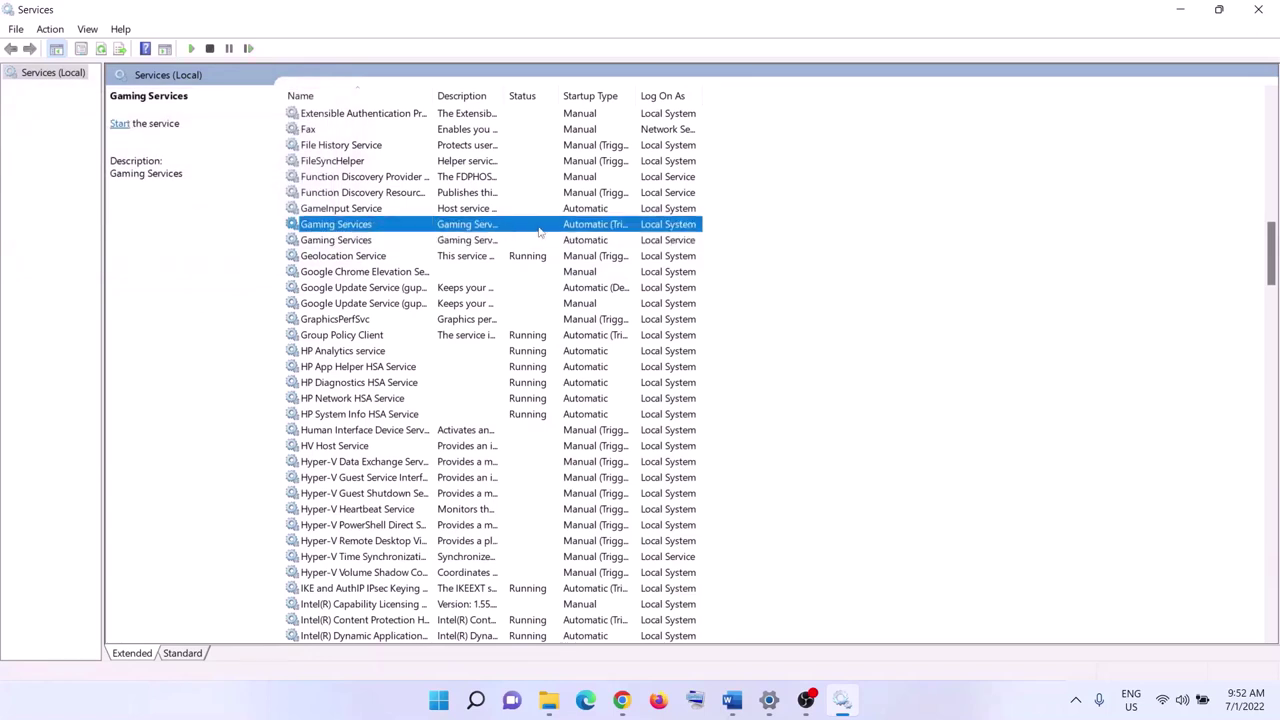
right_click(541, 233)
click(580, 239)
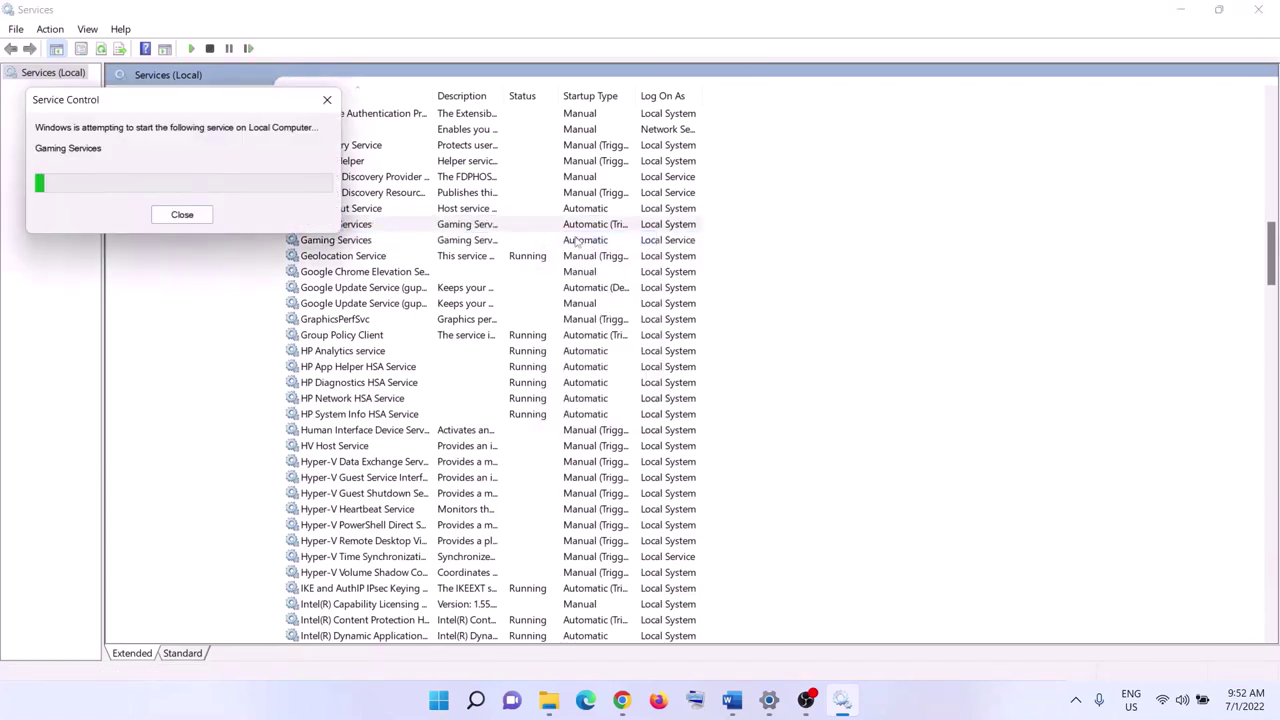
click(500, 240)
right_click(498, 243)
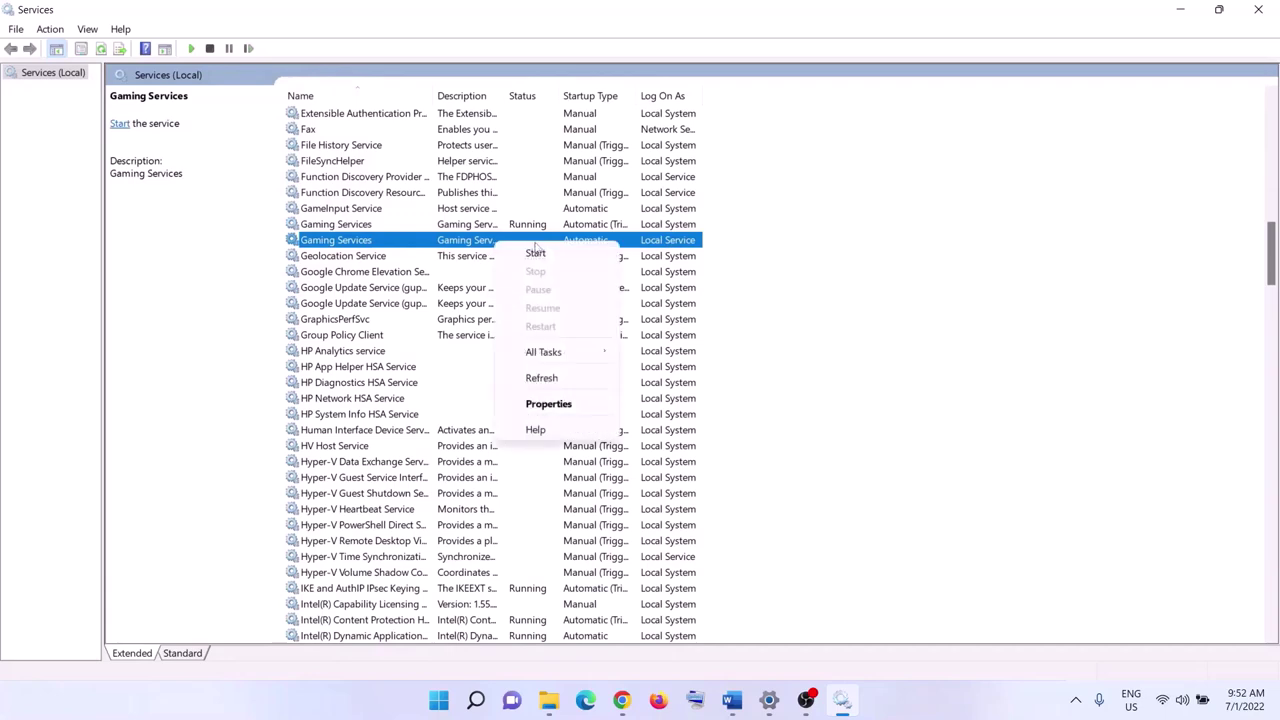
click(538, 253)
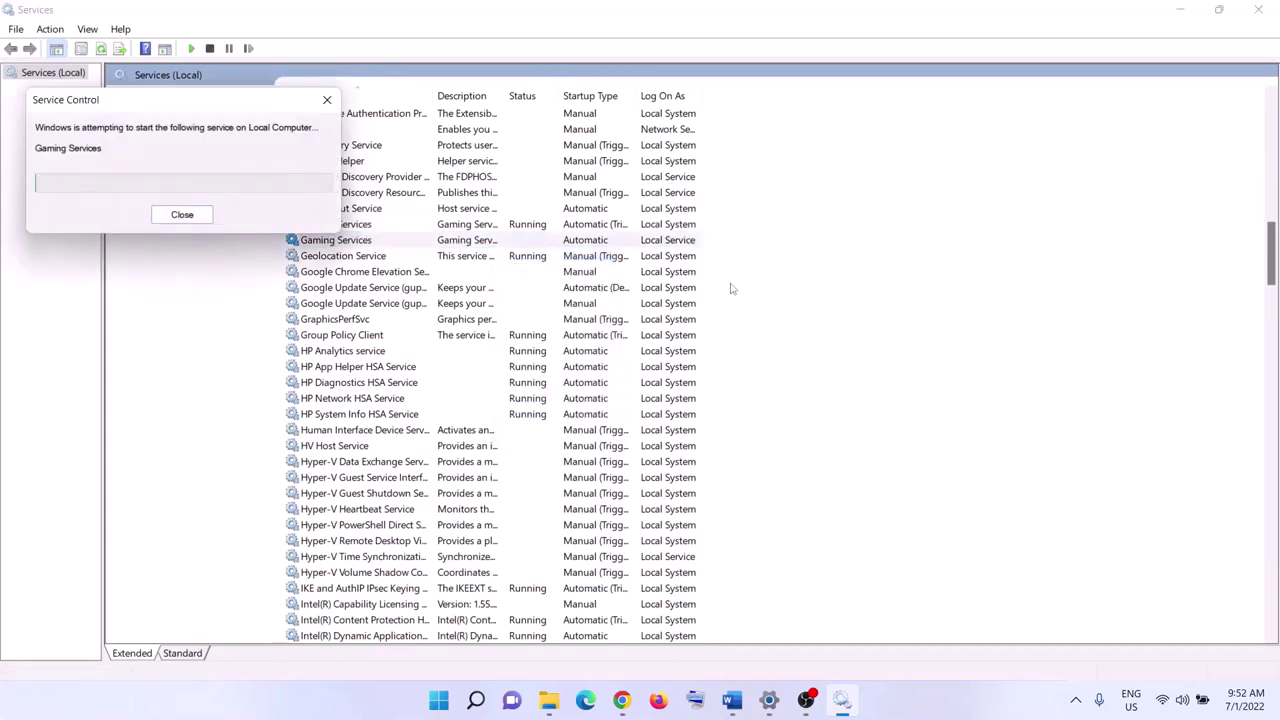
click(546, 368)
Step: Change Microsoft Store Install Service's startup type from Manual to Automatic and apply
key(m)
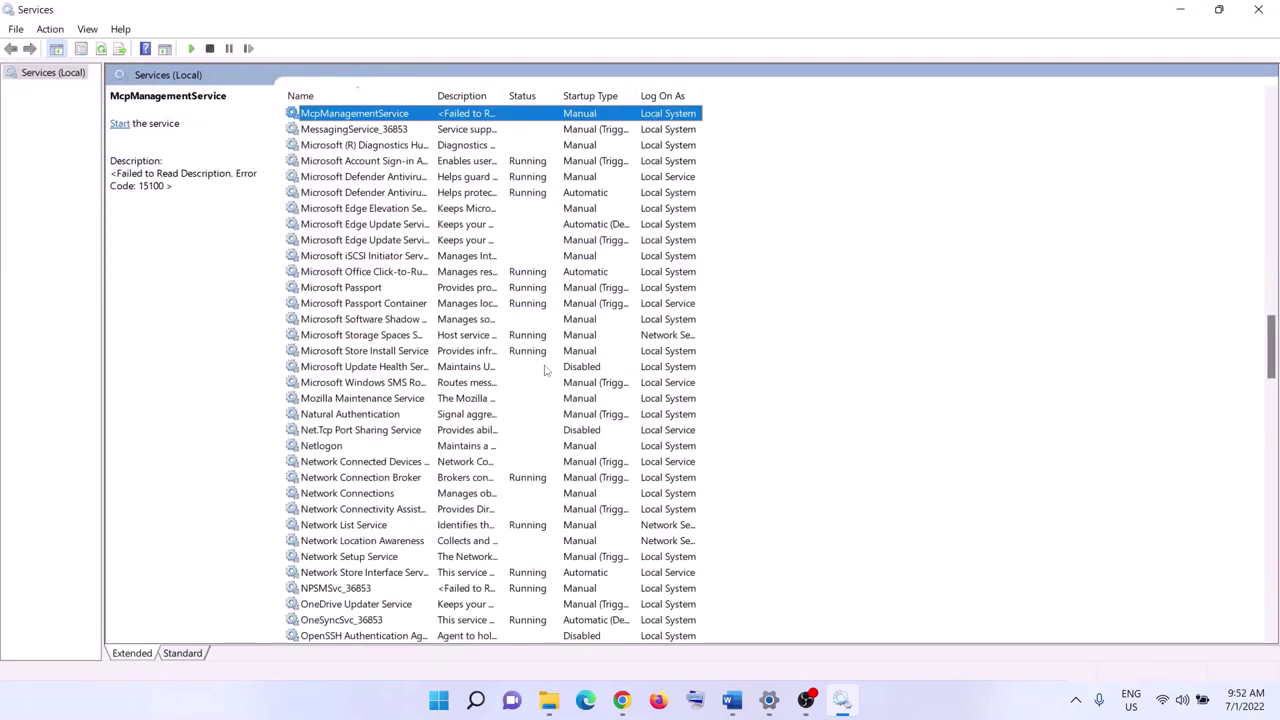
click(439, 354)
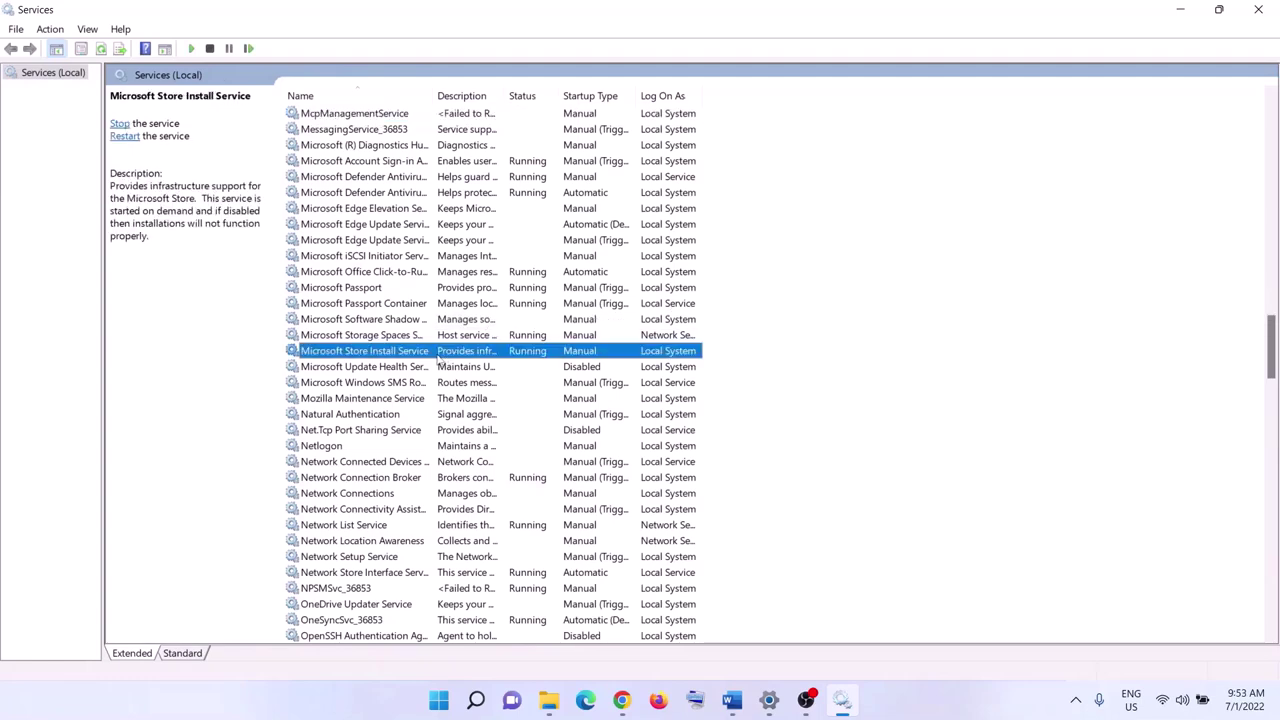
double_click(512, 357)
click(640, 329)
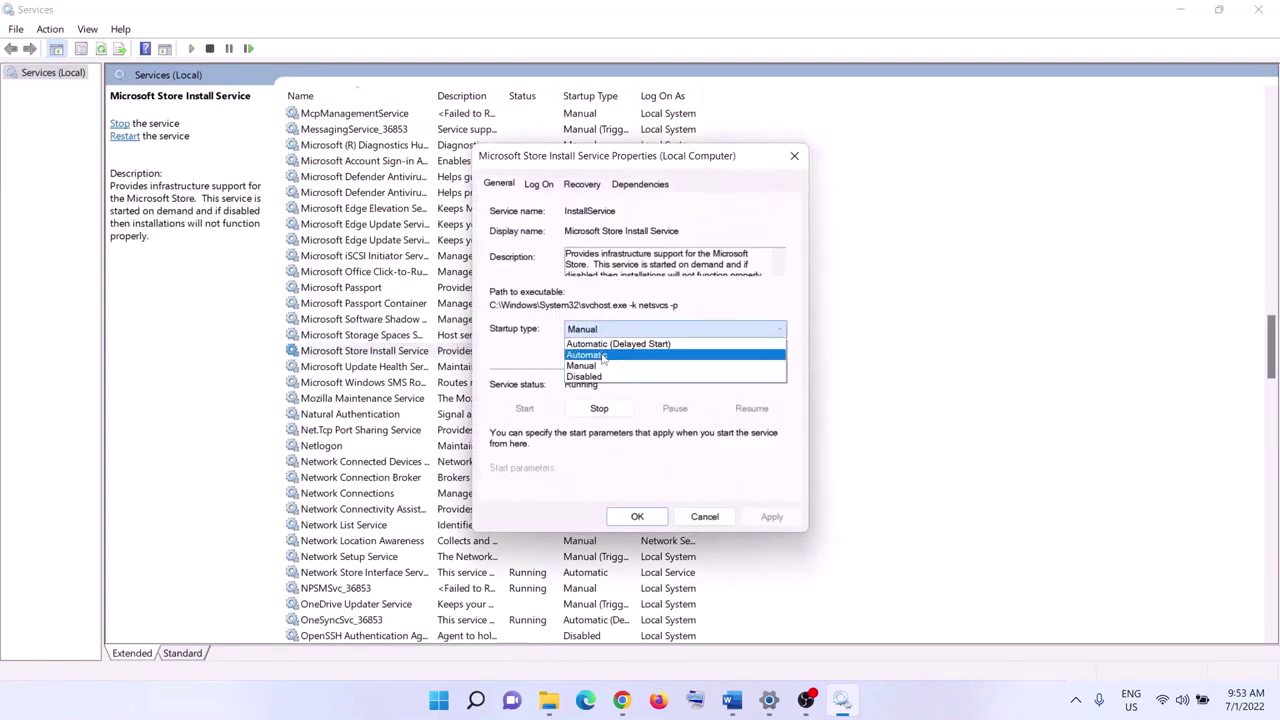
click(604, 355)
click(771, 516)
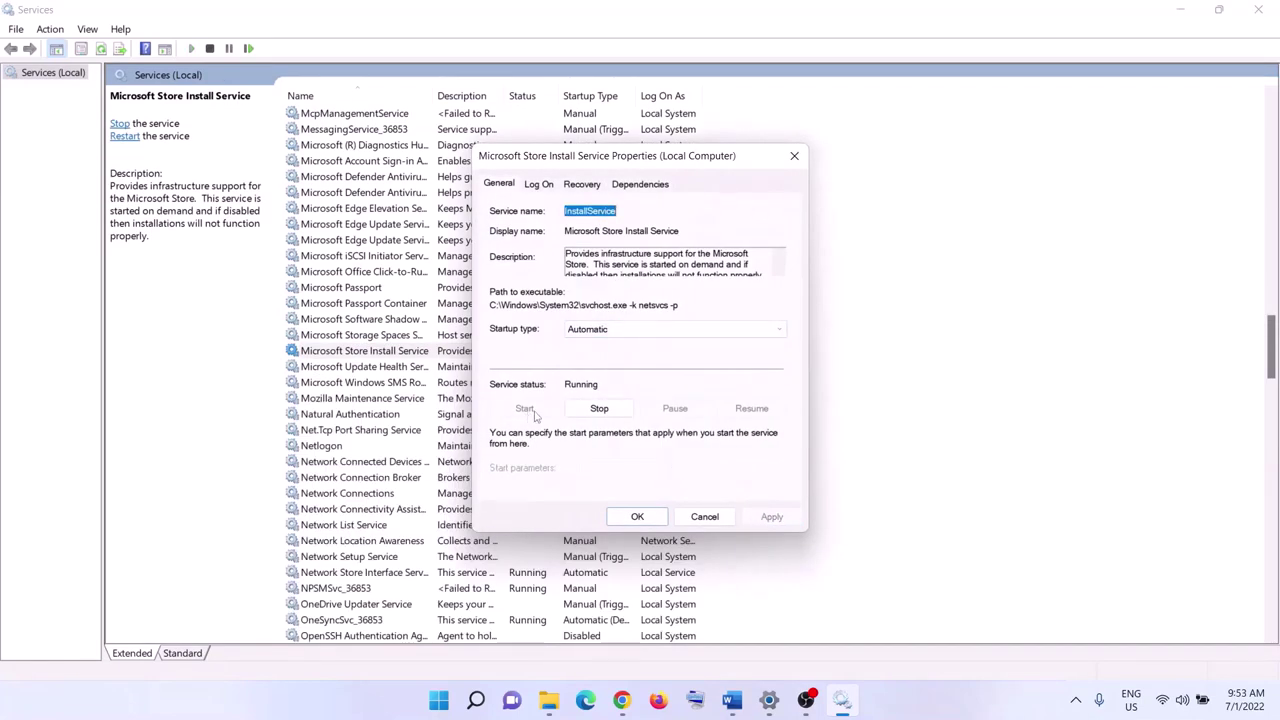
click(638, 516)
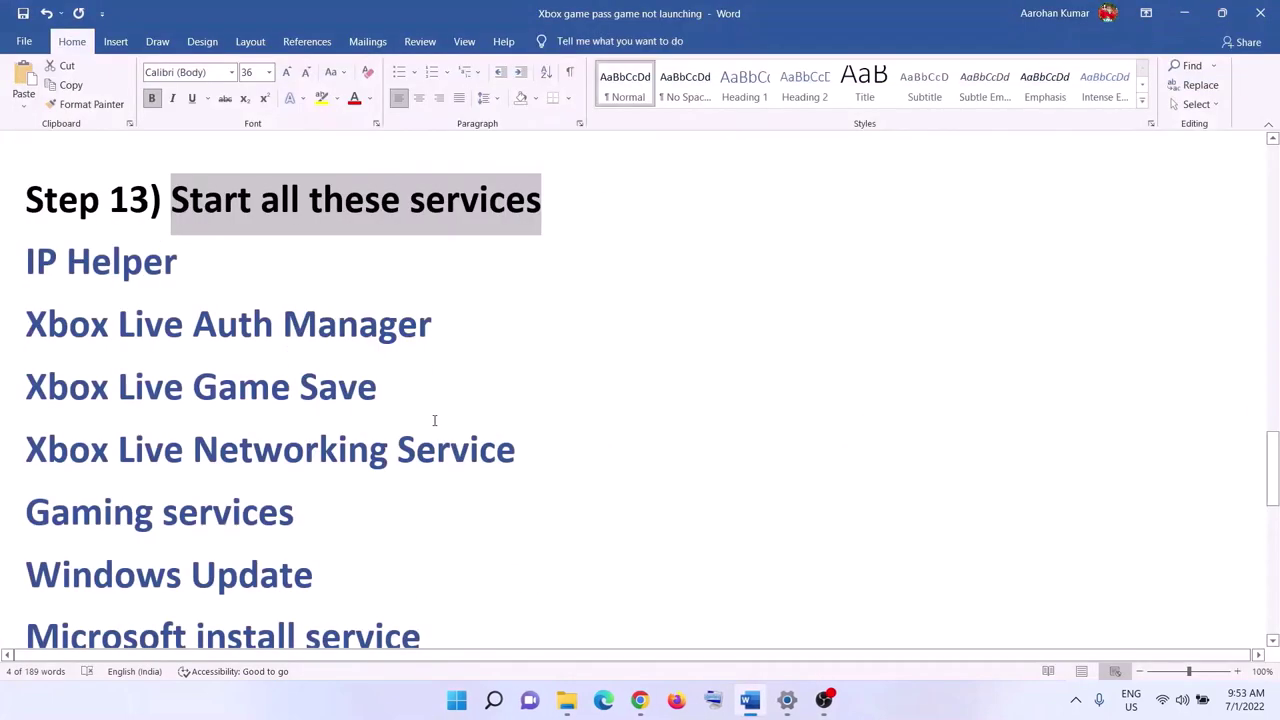
Step: Copy Step 14's Get-AppxPackage gaming services removal command, then search Windows for powershell
scroll(434, 420, down, 6)
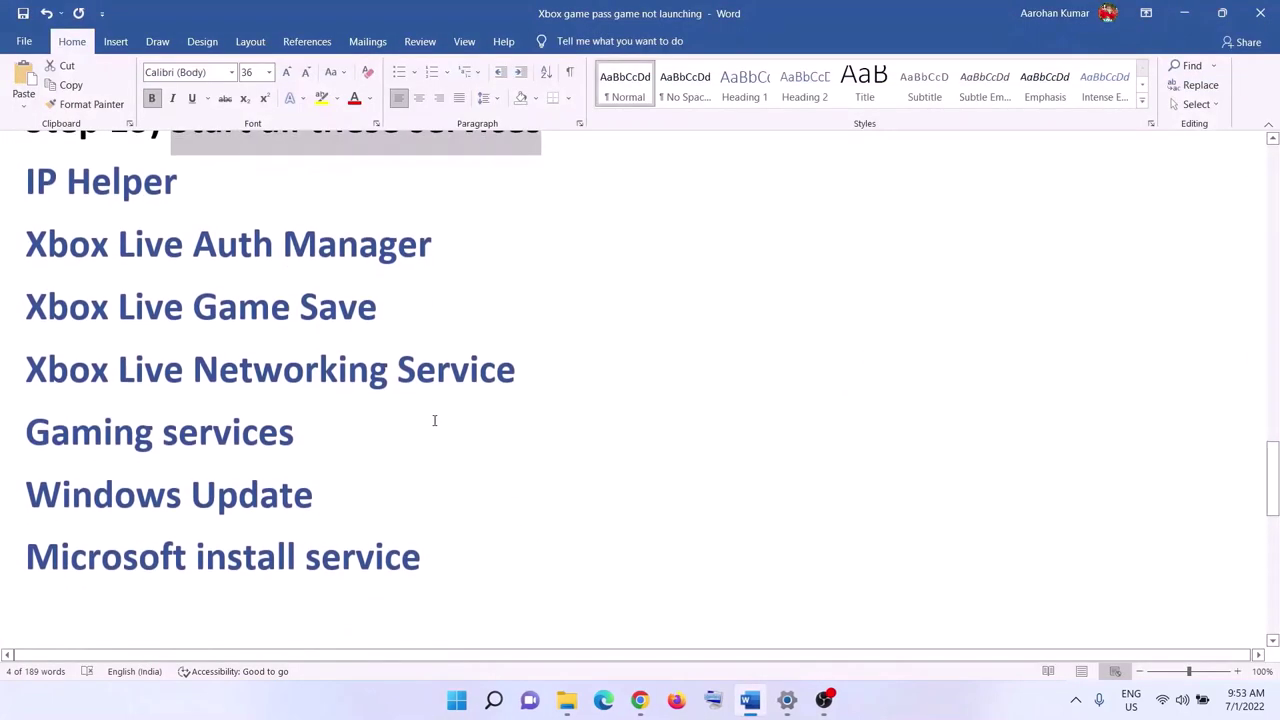
drag(197, 419, 772, 466)
scroll(260, 494, down, 1)
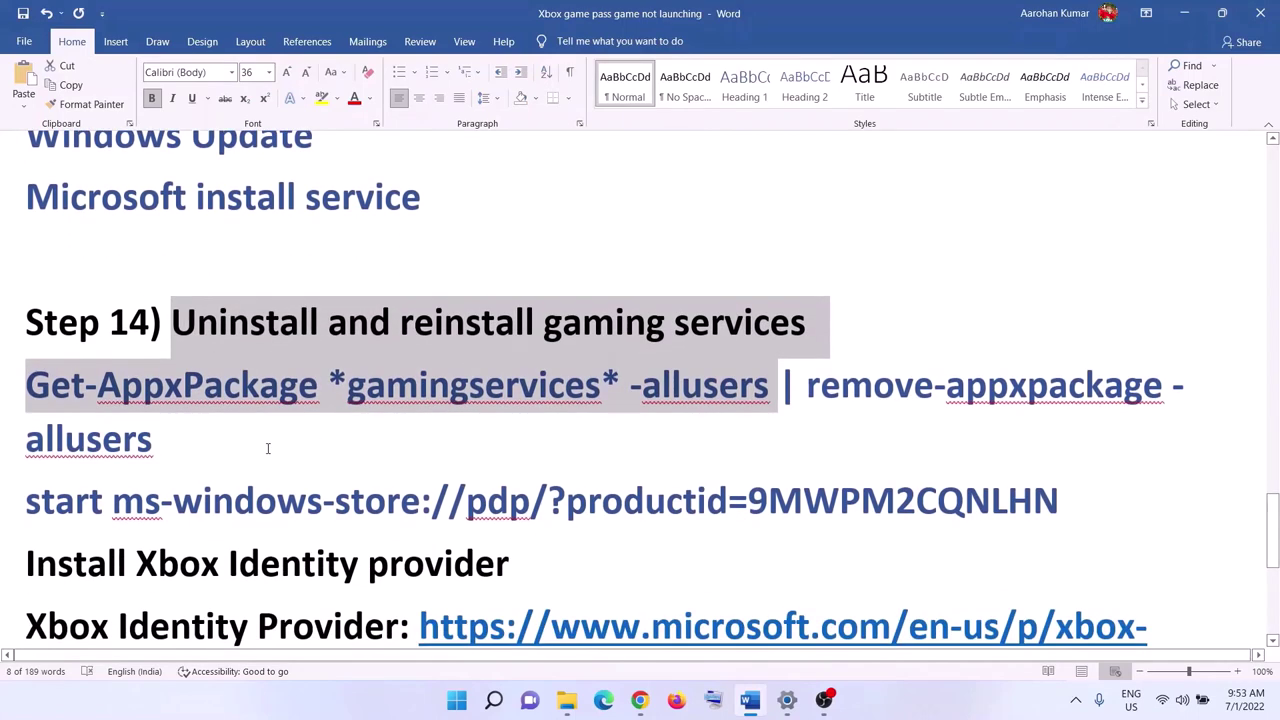
triple_click(186, 437)
right_click(93, 413)
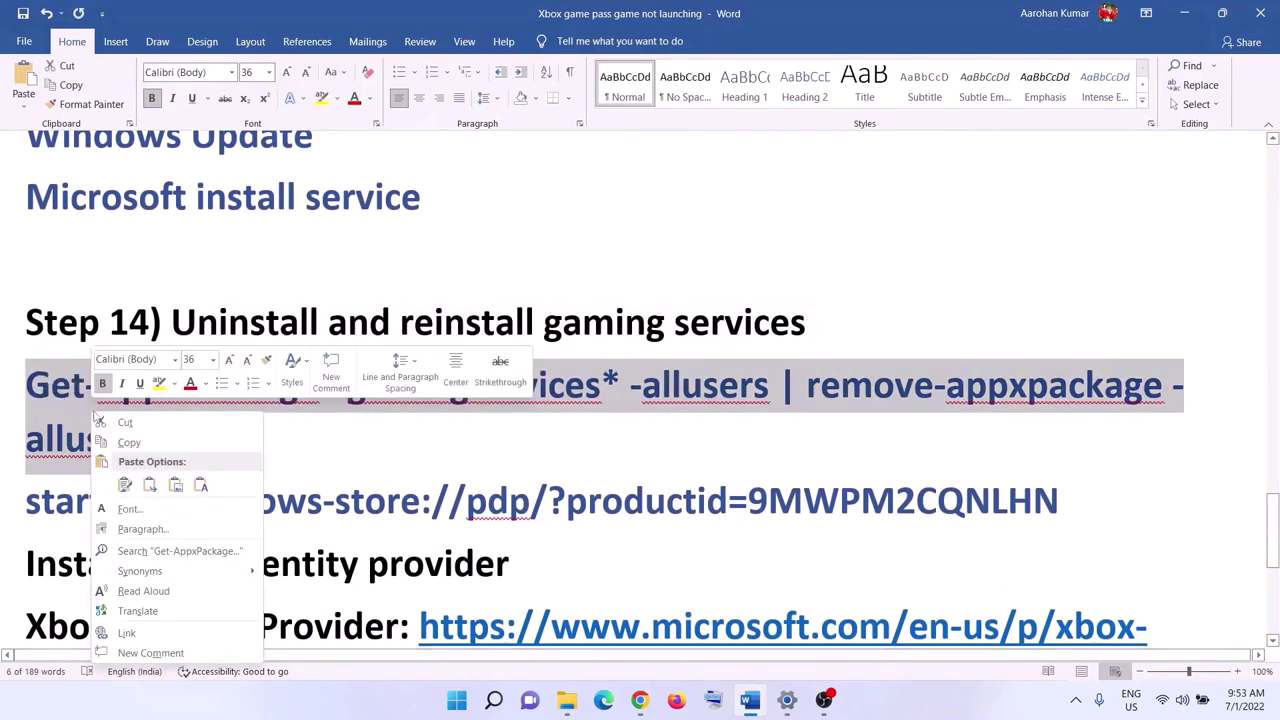
click(153, 445)
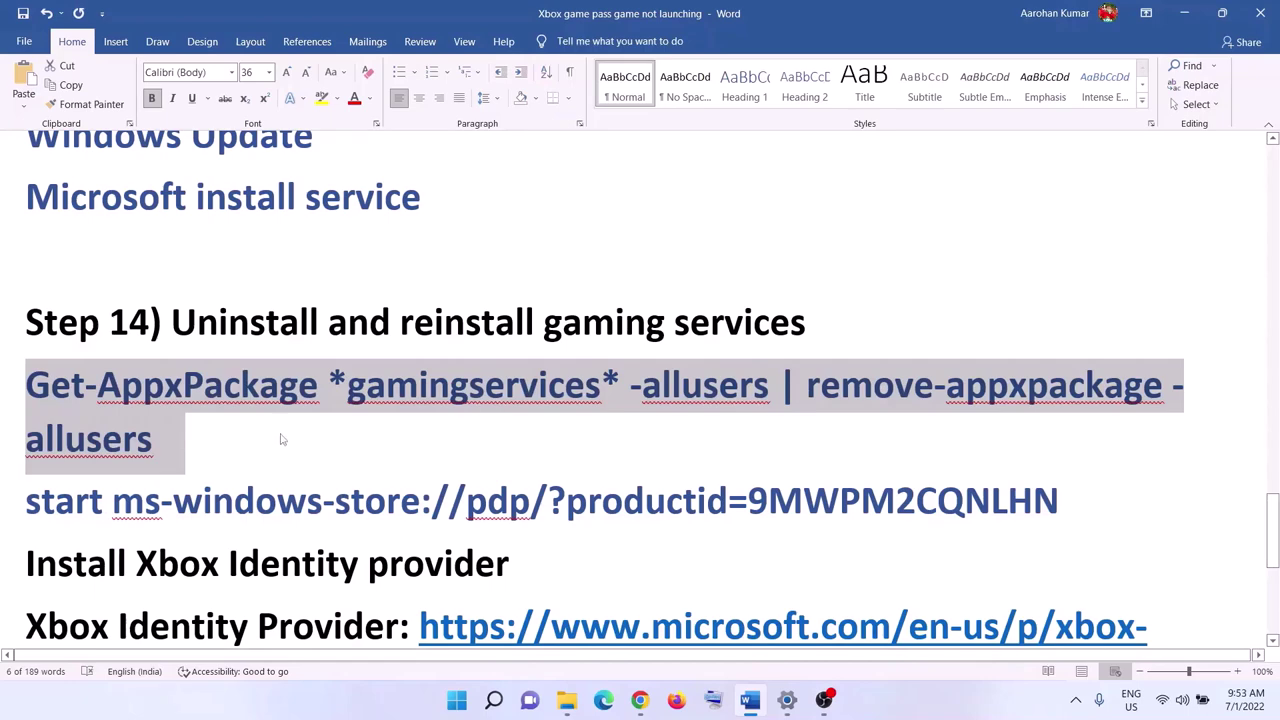
click(452, 701)
text(powershell)
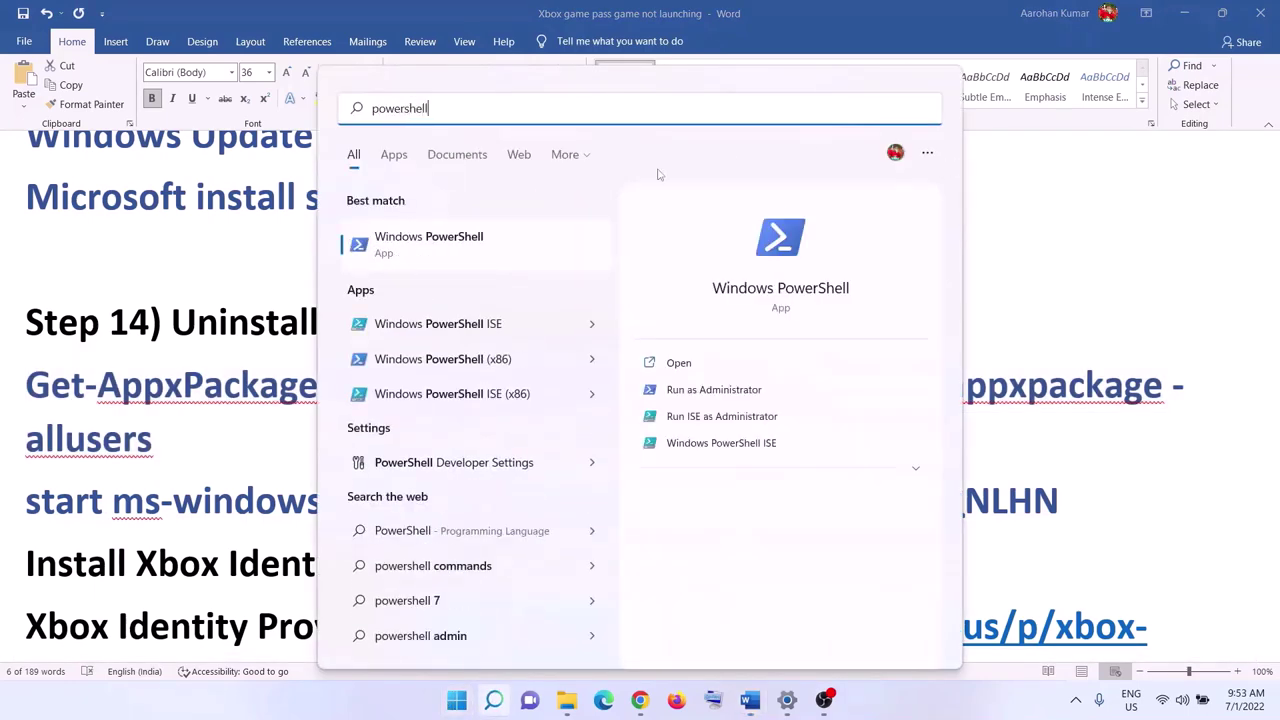
Step: Run Windows PowerShell as administrator from the search results
right_click(570, 247)
click(642, 265)
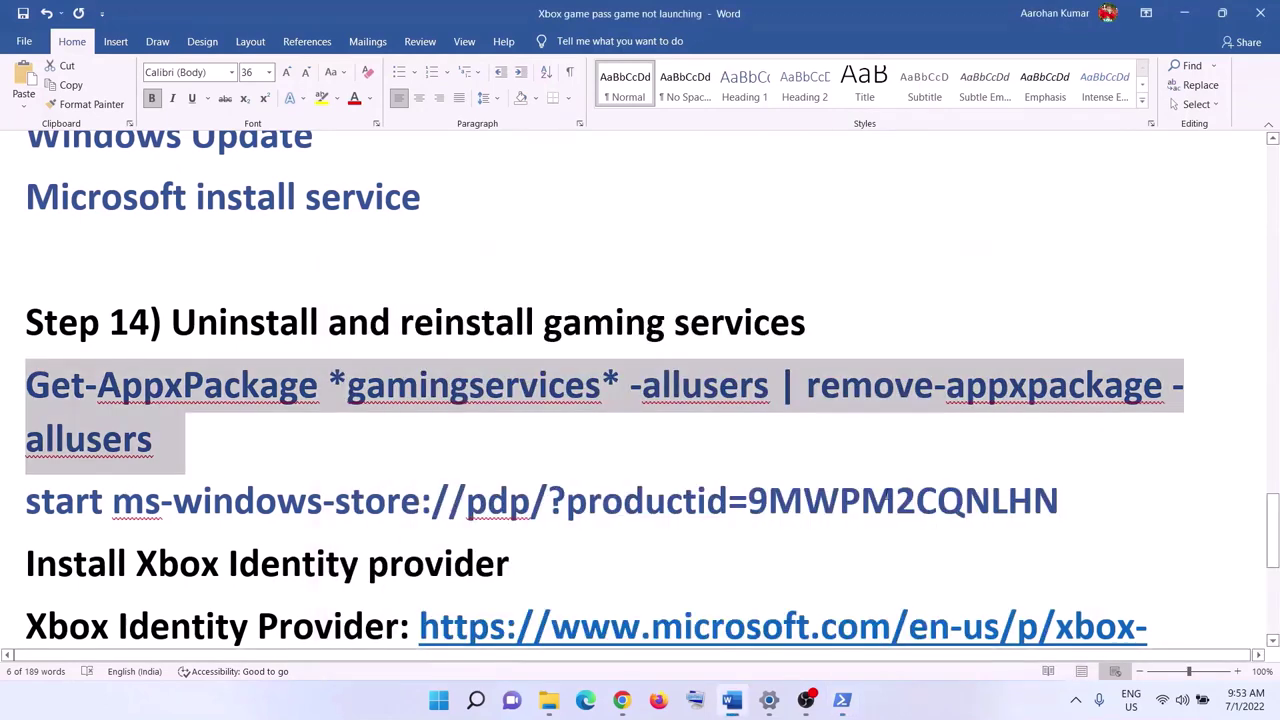
Step: Copy the start ms-windows-store command and run it in PowerShell to open Gaming Services' Store page
triple_click(60, 500)
right_click(82, 500)
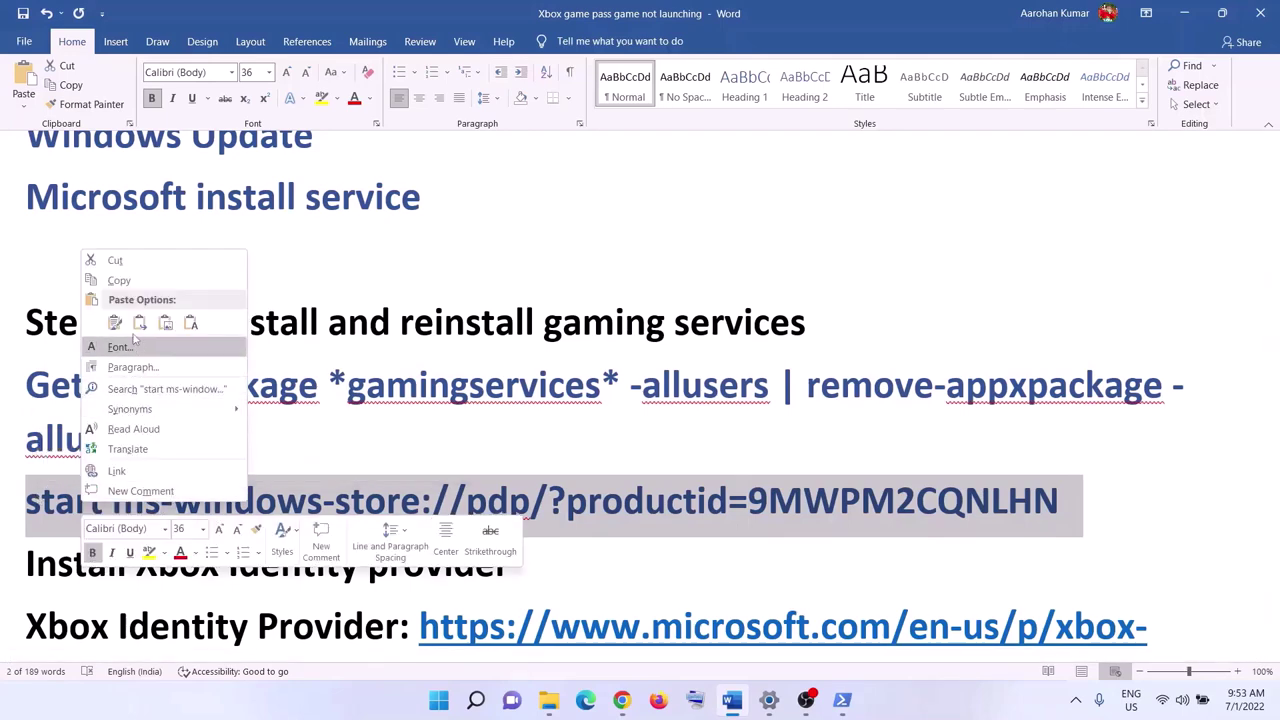
click(119, 280)
click(842, 700)
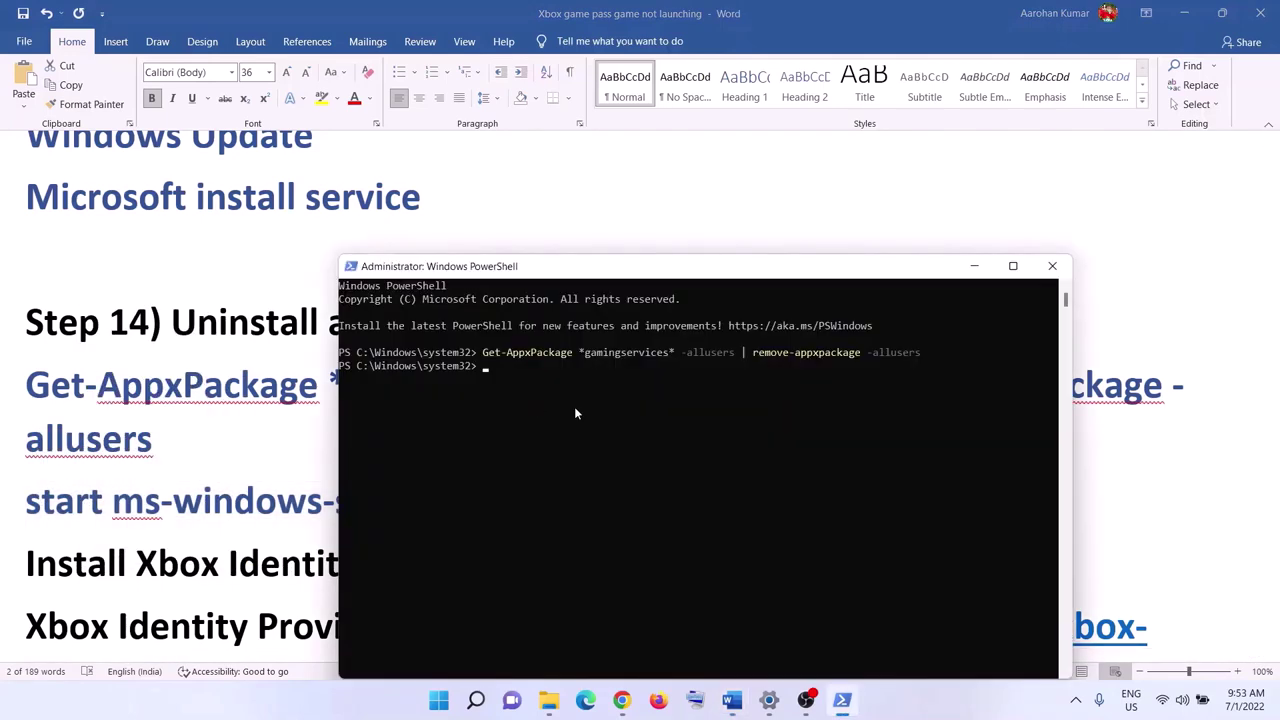
right_click(575, 410)
key(Return)
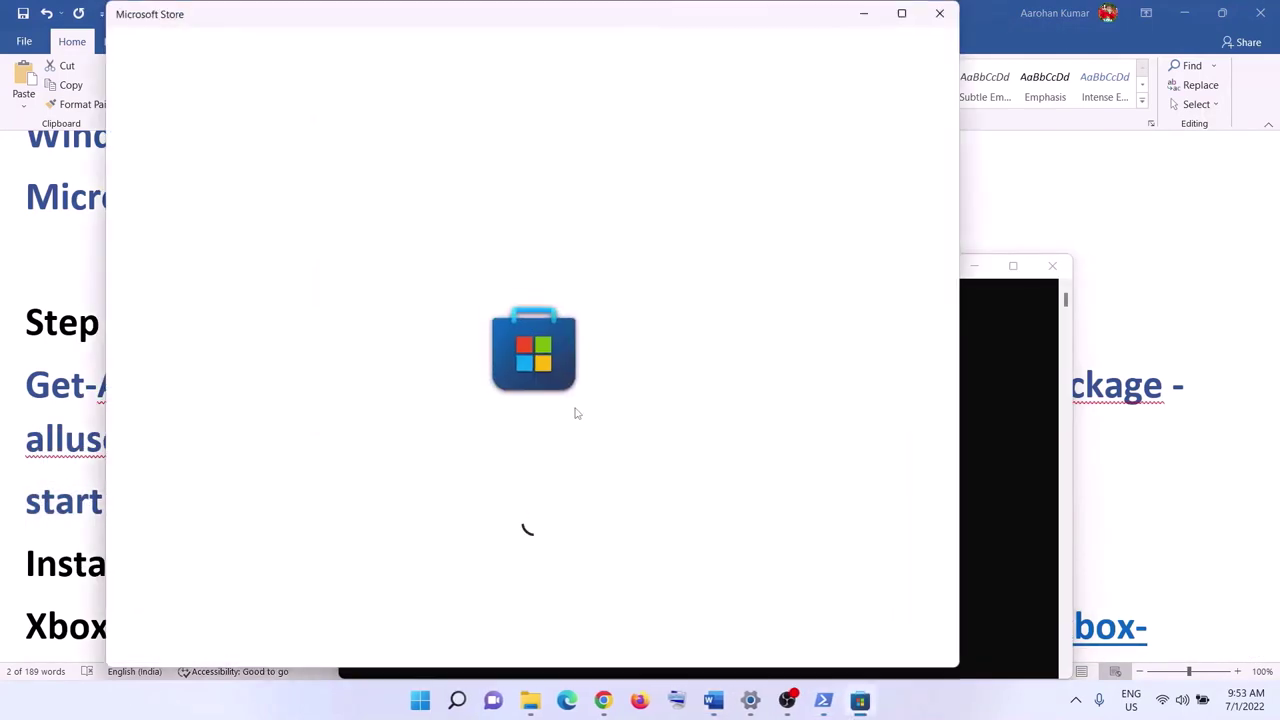
Step: Install Gaming Services from its maximised Microsoft Store page
click(908, 17)
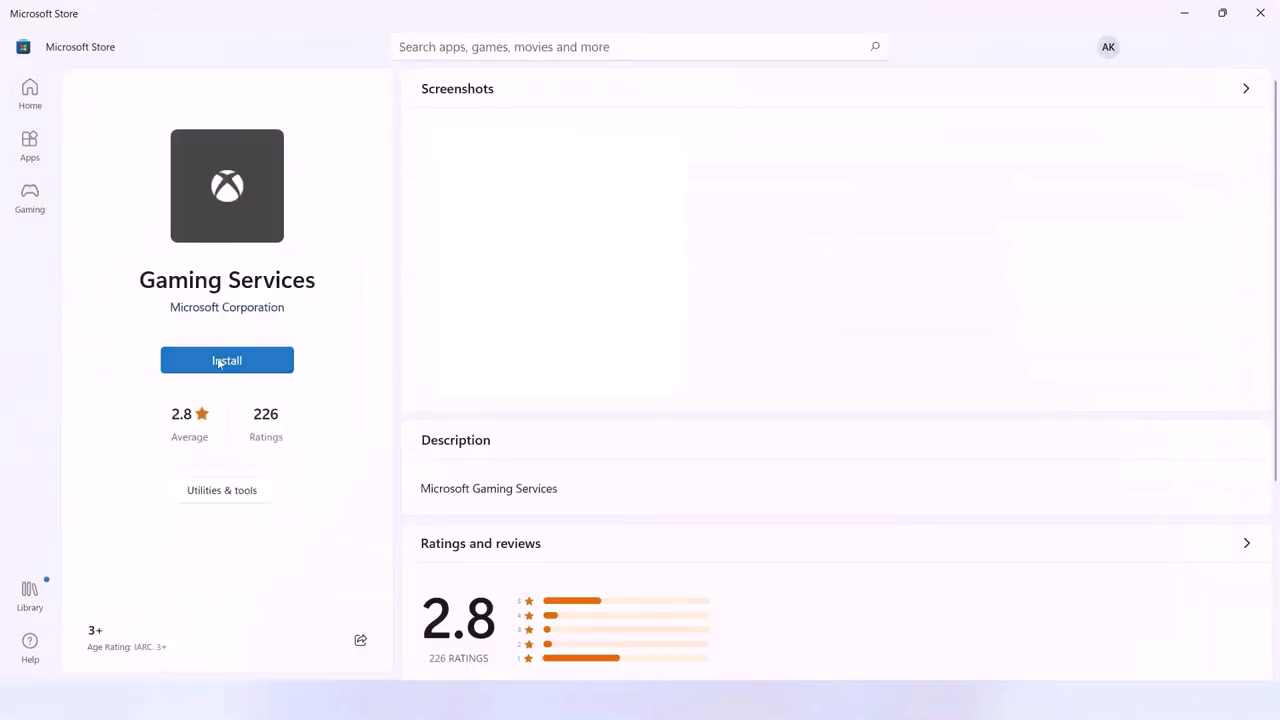
click(231, 366)
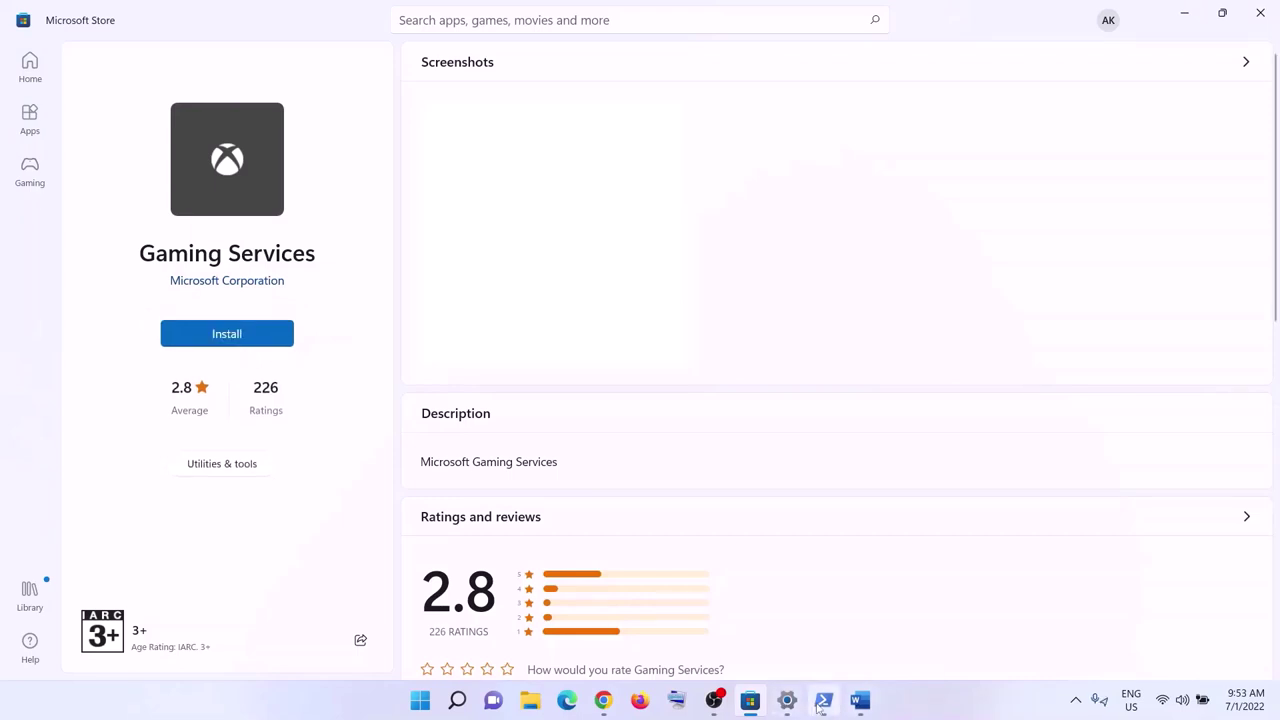
click(229, 334)
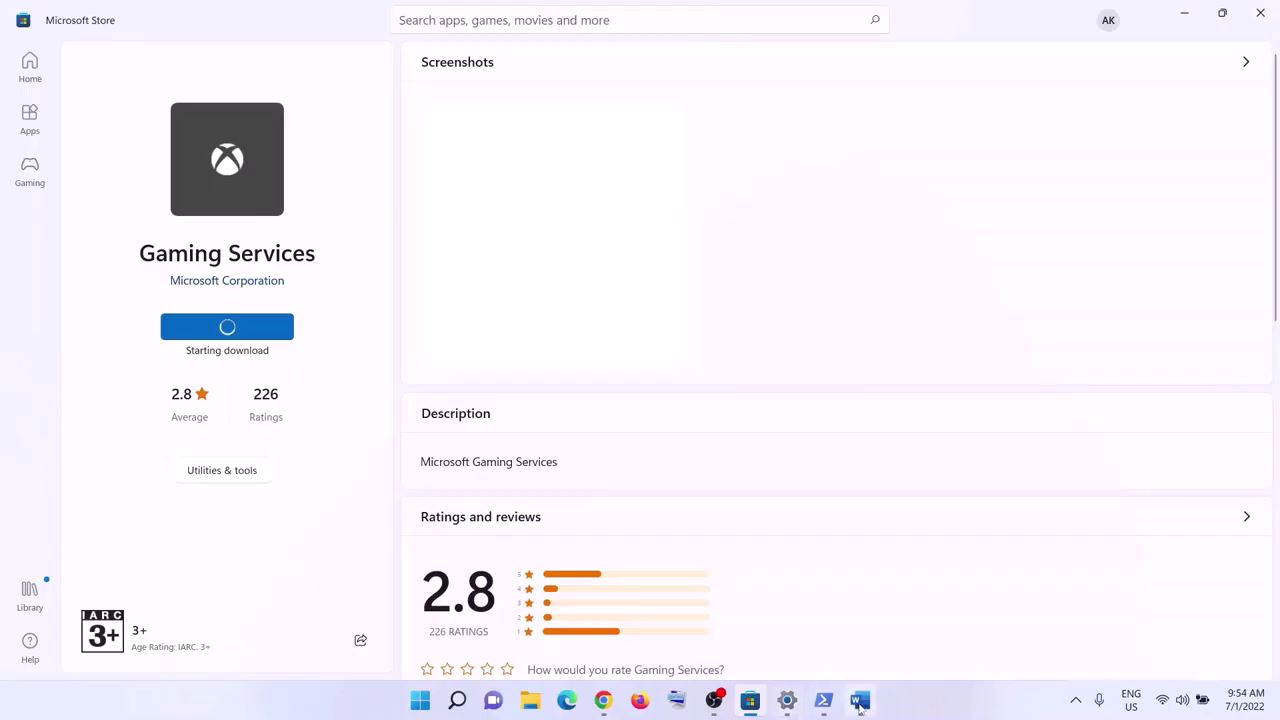
click(860, 700)
scroll(422, 497, down, 2)
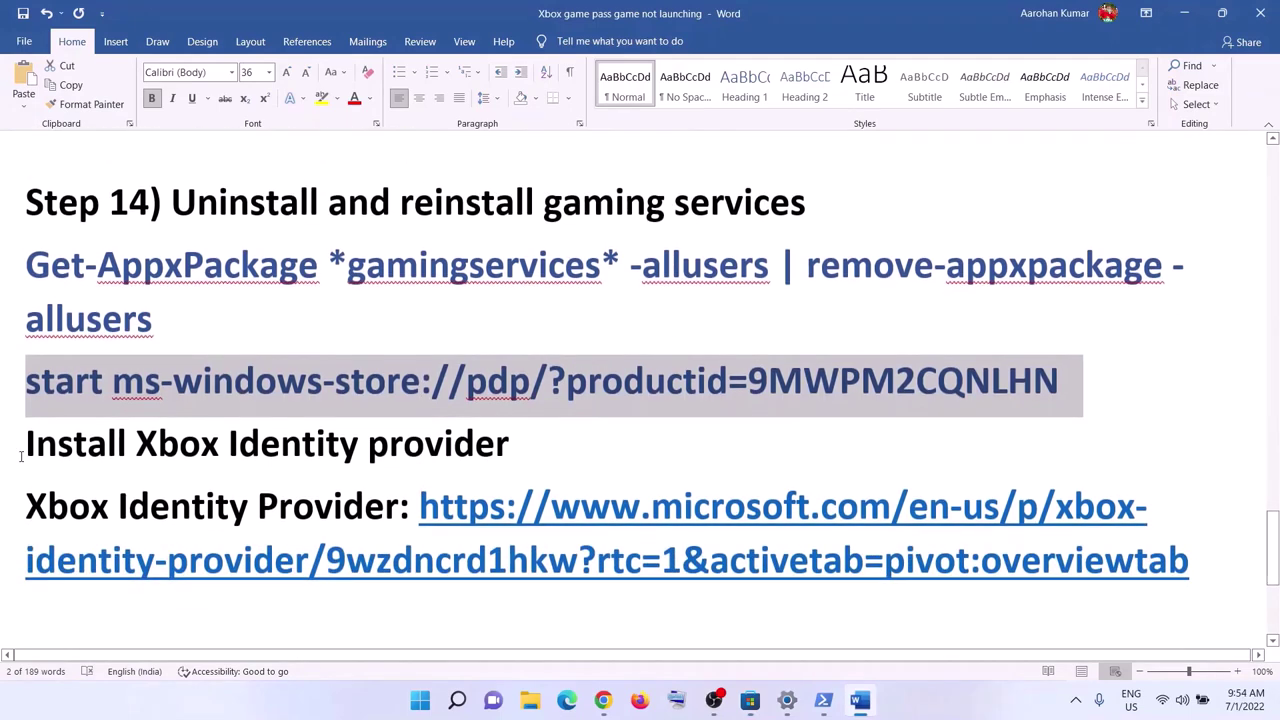
Step: Copy the Xbox Identity Provider link from Word and load it in a new Chrome tab
drag(62, 450, 425, 446)
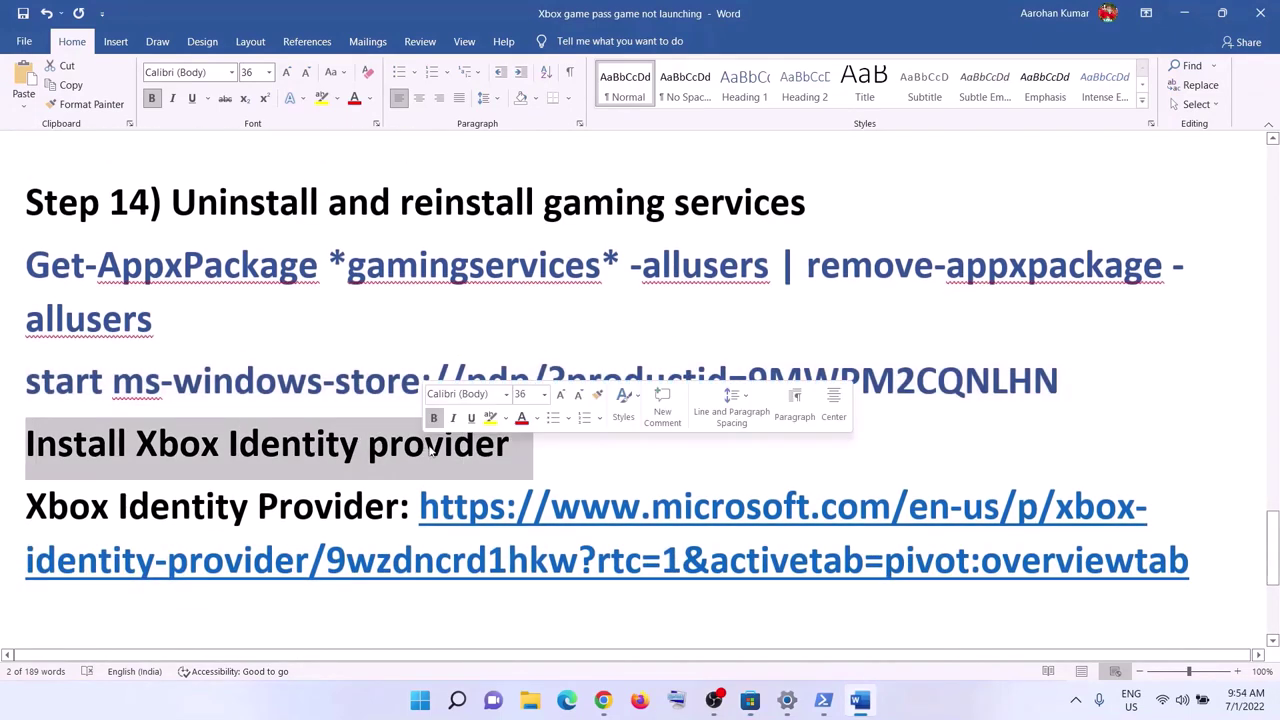
drag(1150, 552, 419, 506)
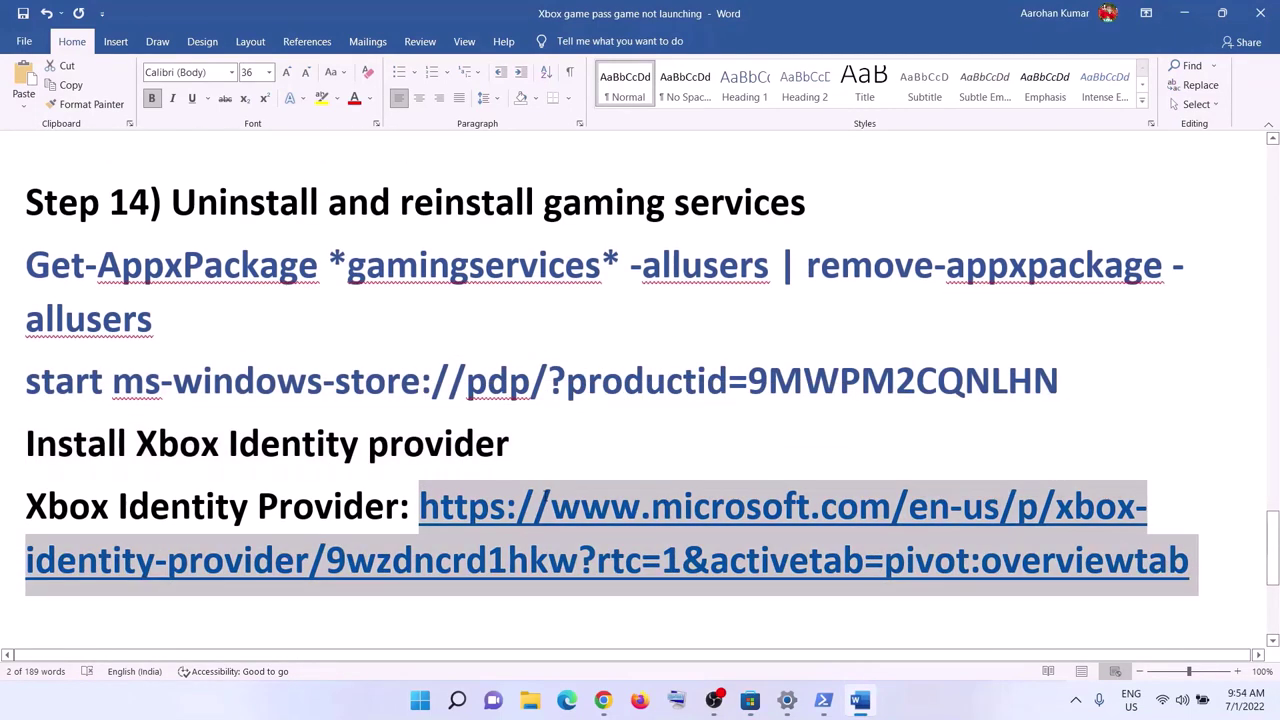
right_click(552, 512)
click(588, 232)
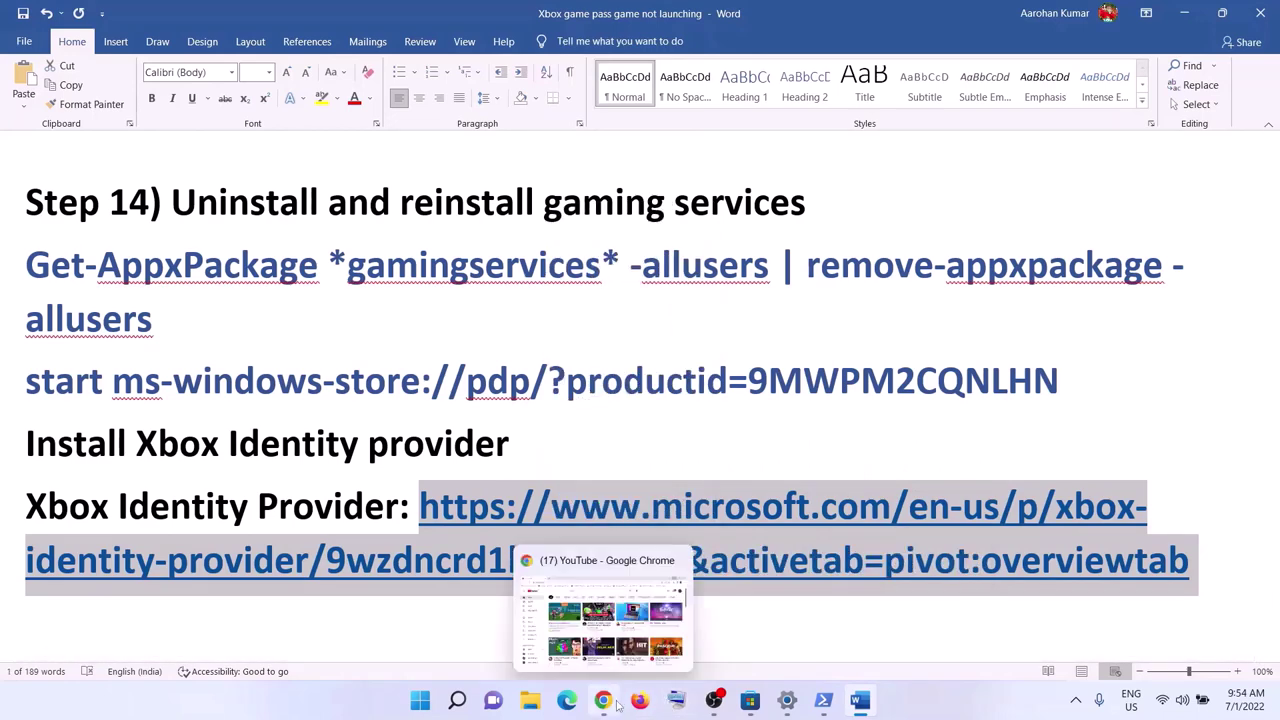
click(603, 700)
click(224, 14)
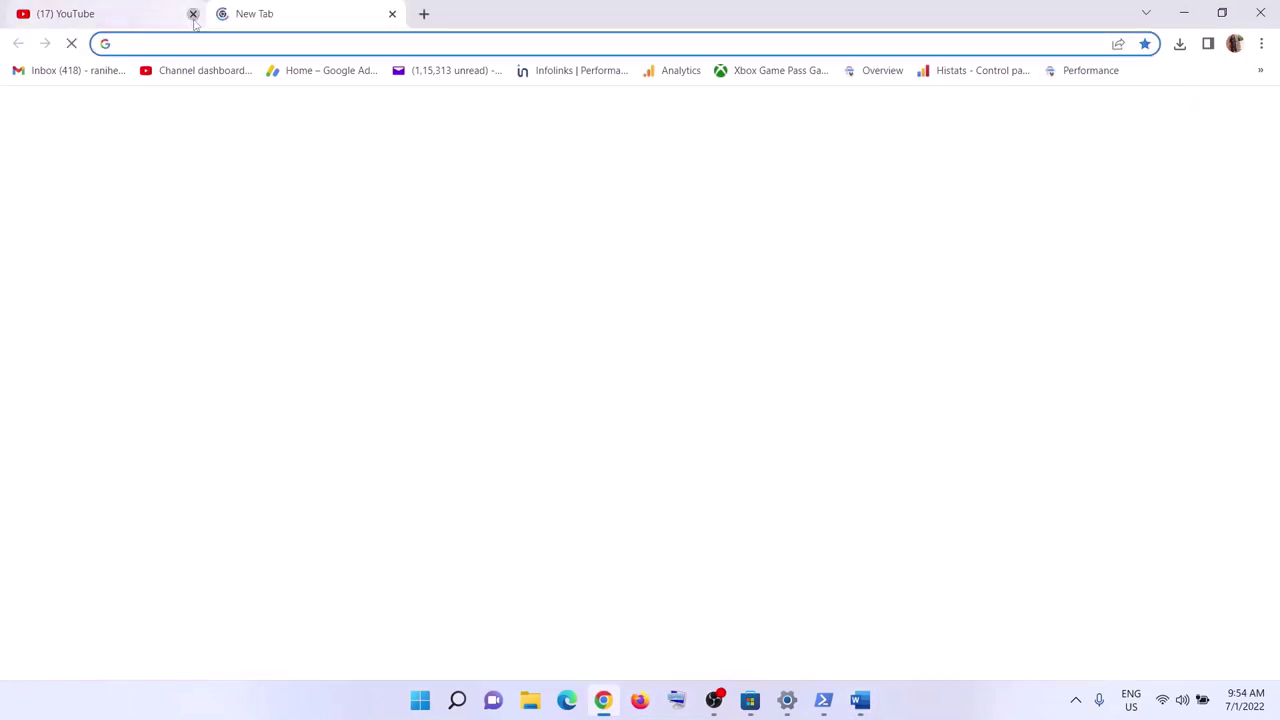
right_click(186, 44)
click(290, 177)
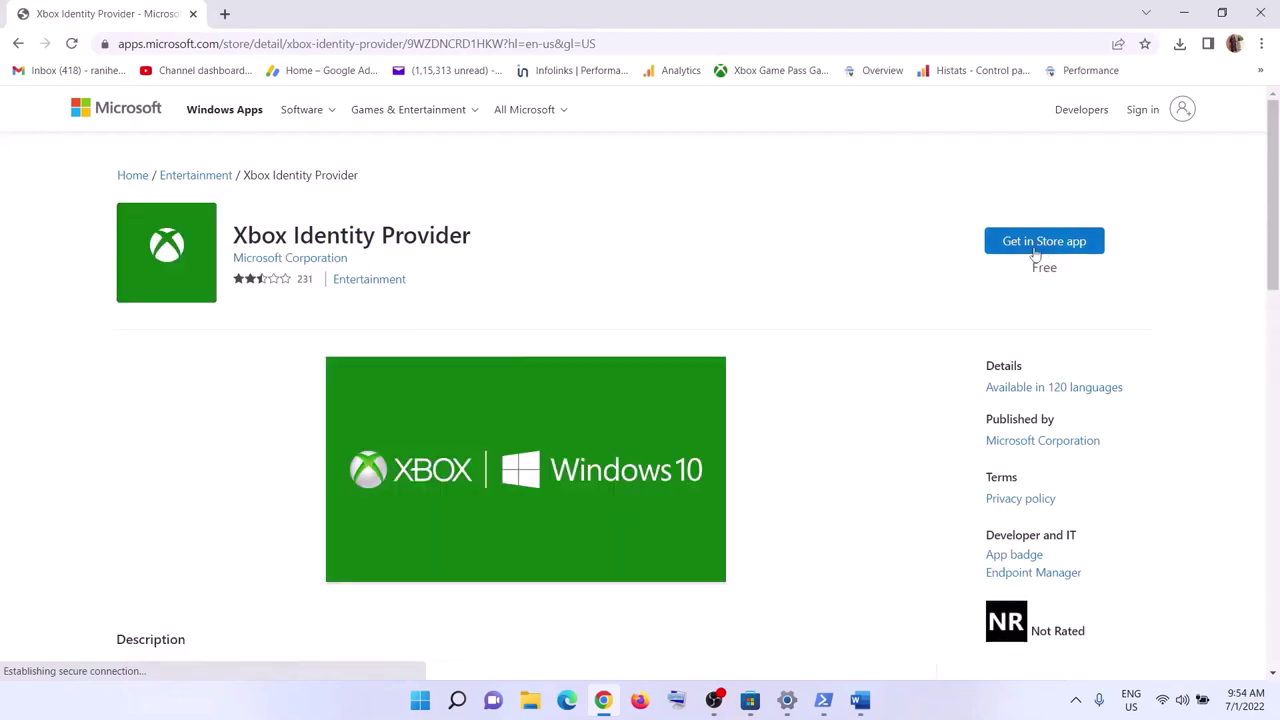
Step: Open the Xbox Identity Provider listing in Microsoft Store, then return to the Word guide
click(1057, 245)
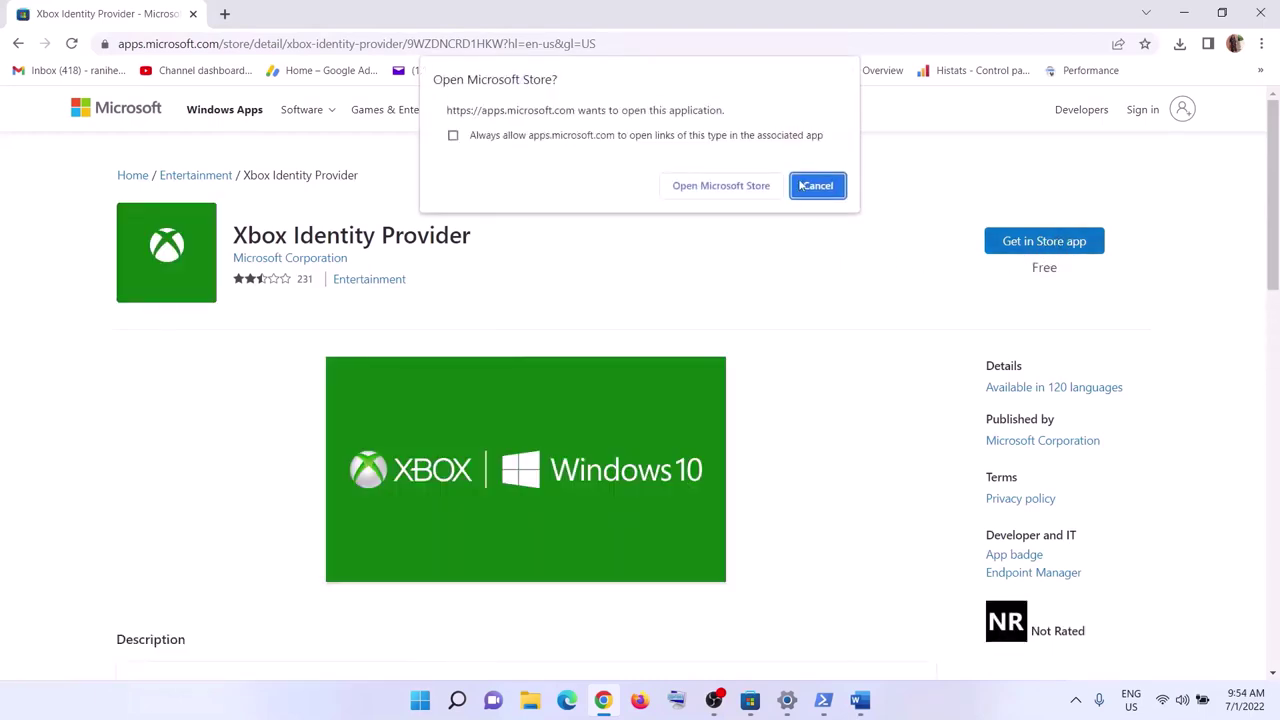
click(716, 186)
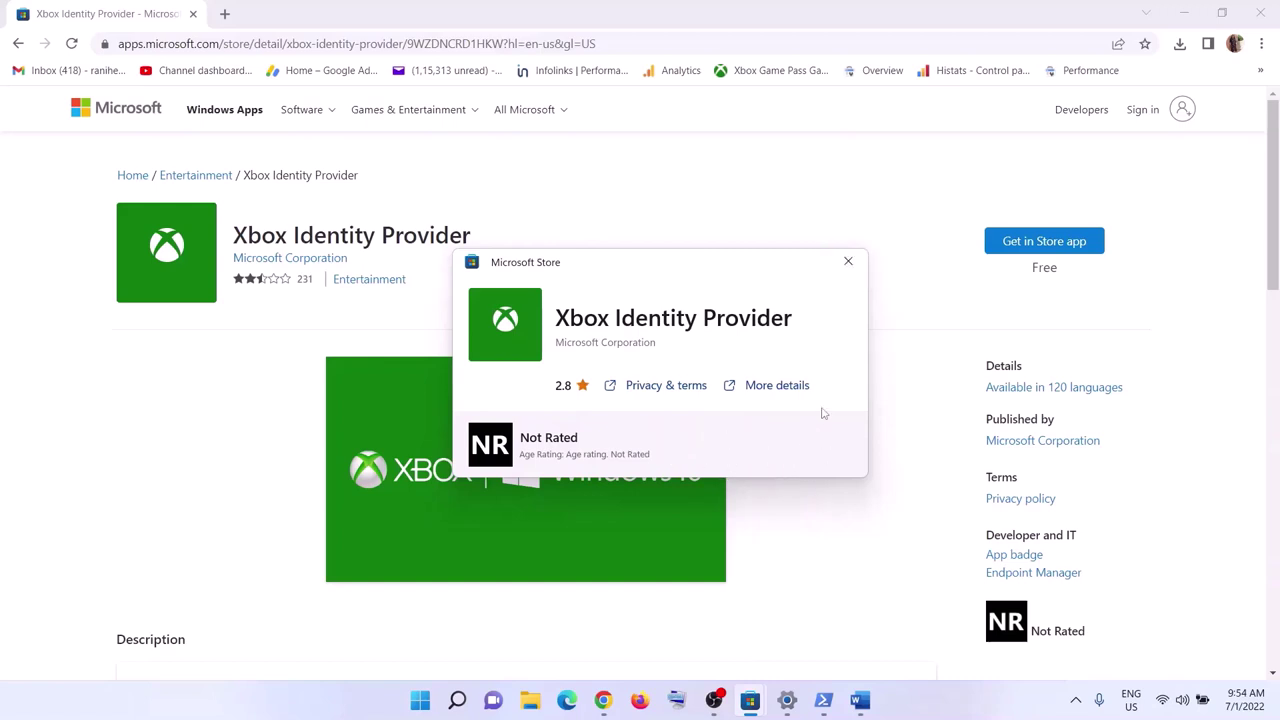
click(860, 700)
scroll(741, 638, down, 3)
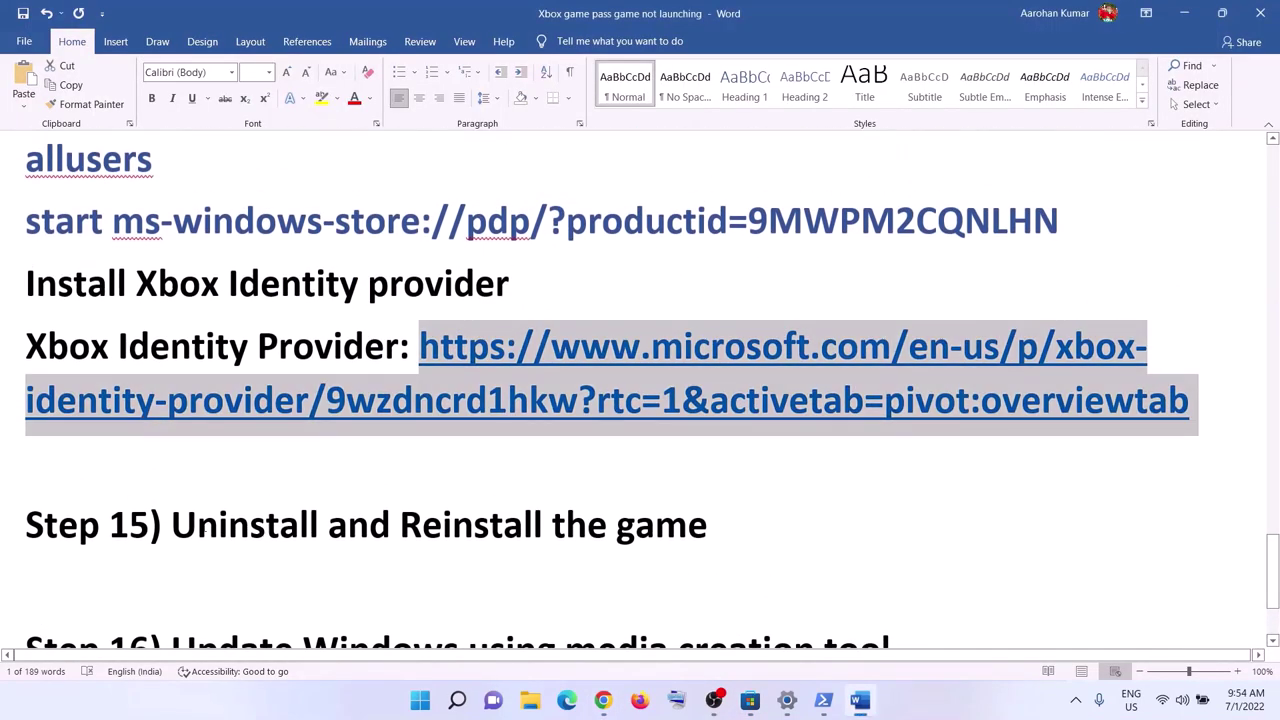
Step: Search the installed apps list in Settings' Apps & features for 'mine'
drag(172, 525, 688, 526)
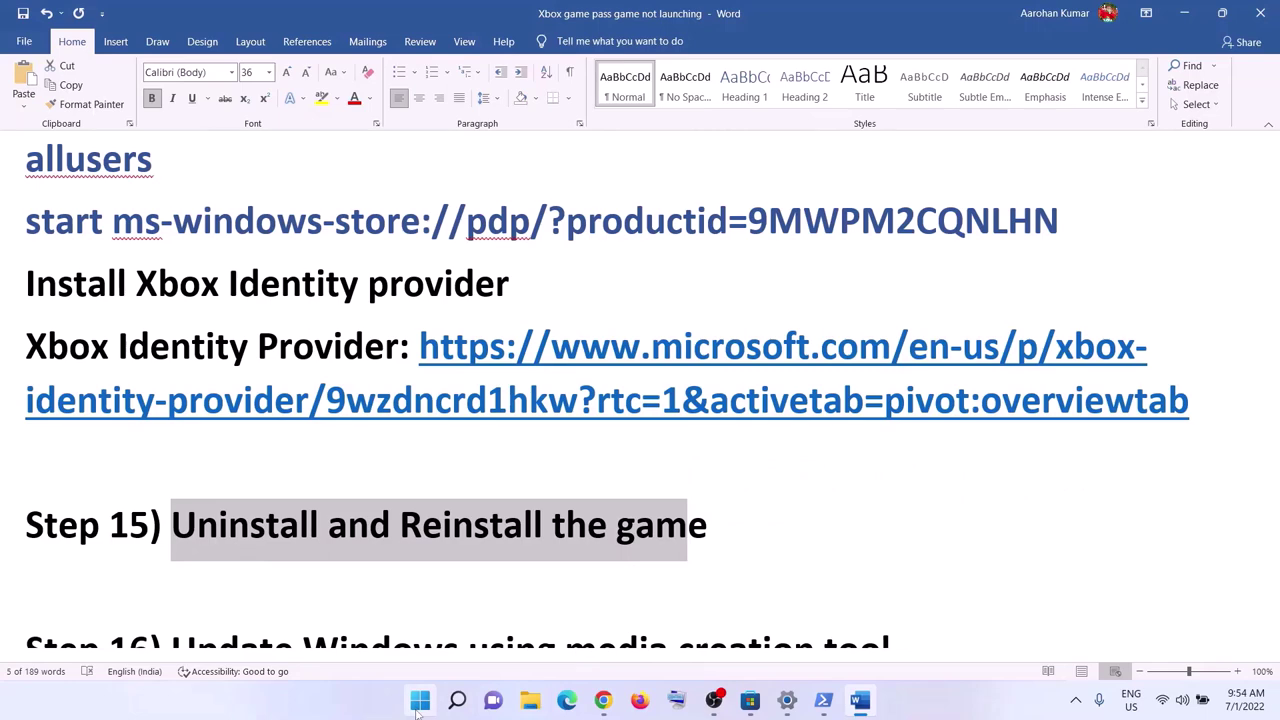
click(419, 702)
click(601, 305)
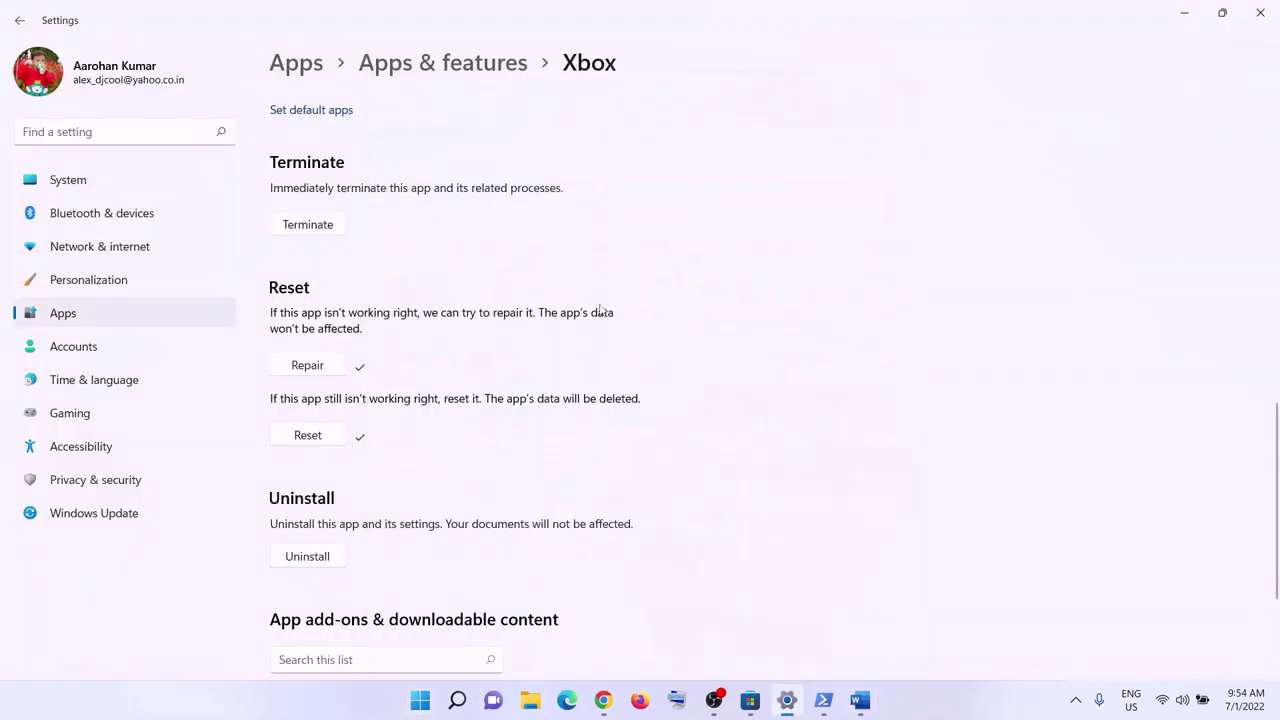
click(120, 318)
click(359, 121)
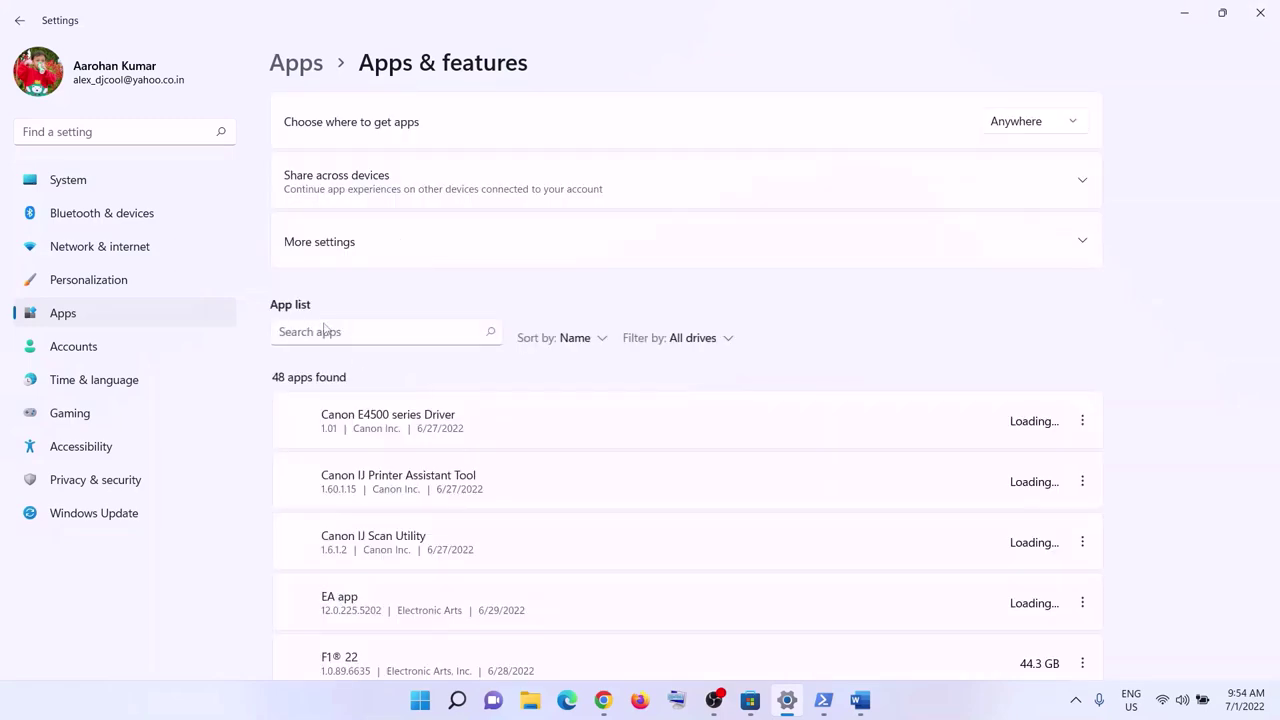
click(311, 338)
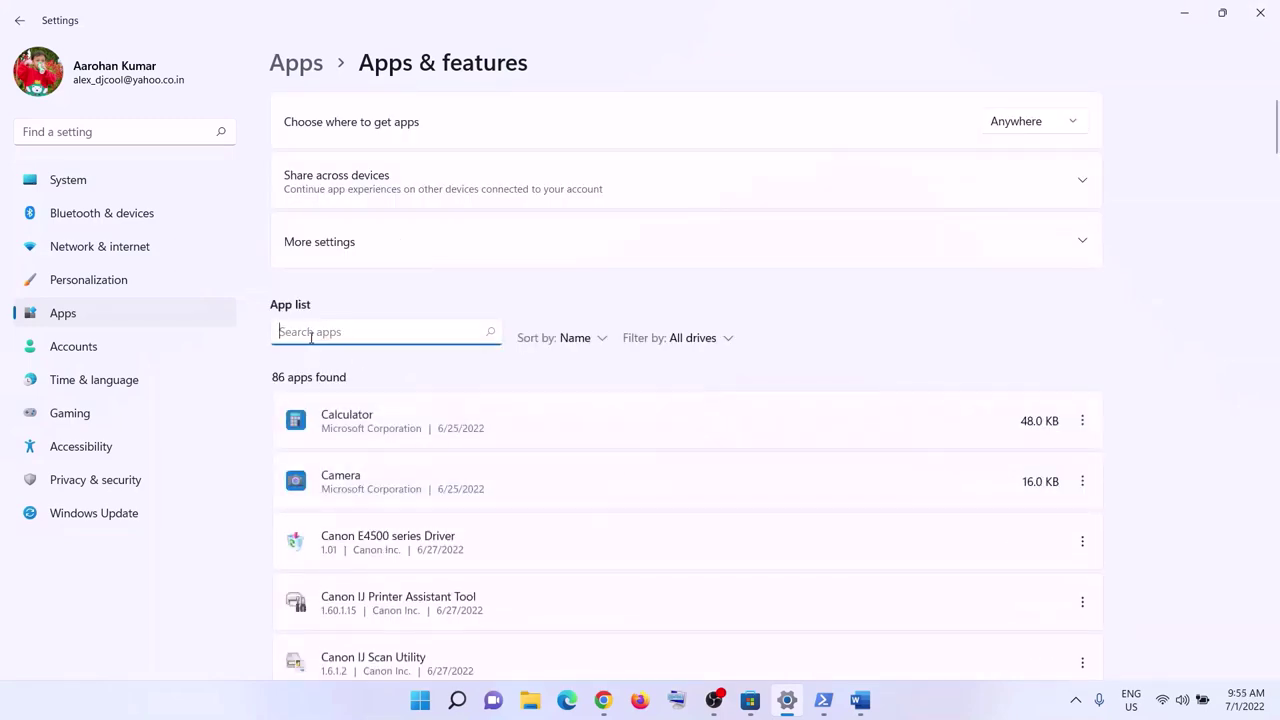
text(mine)
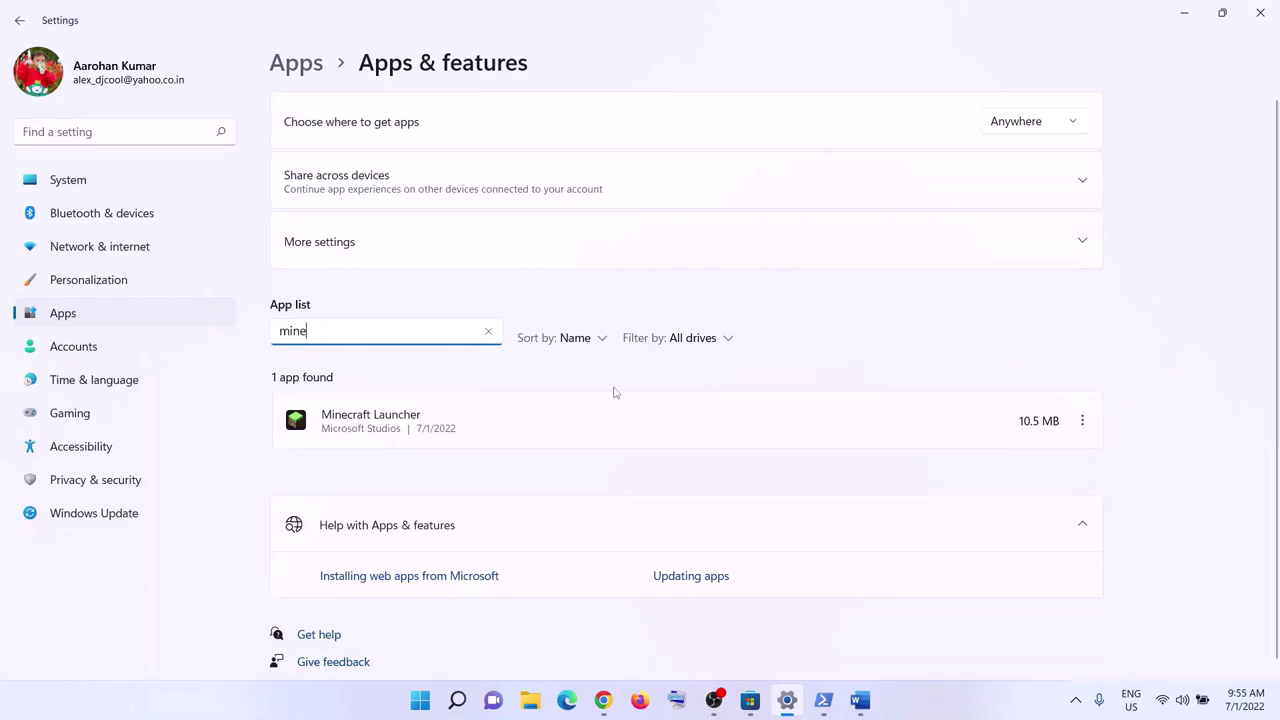
Step: Bring up Minecraft Launcher's Uninstall option, check the power options, and return to Word
click(1083, 421)
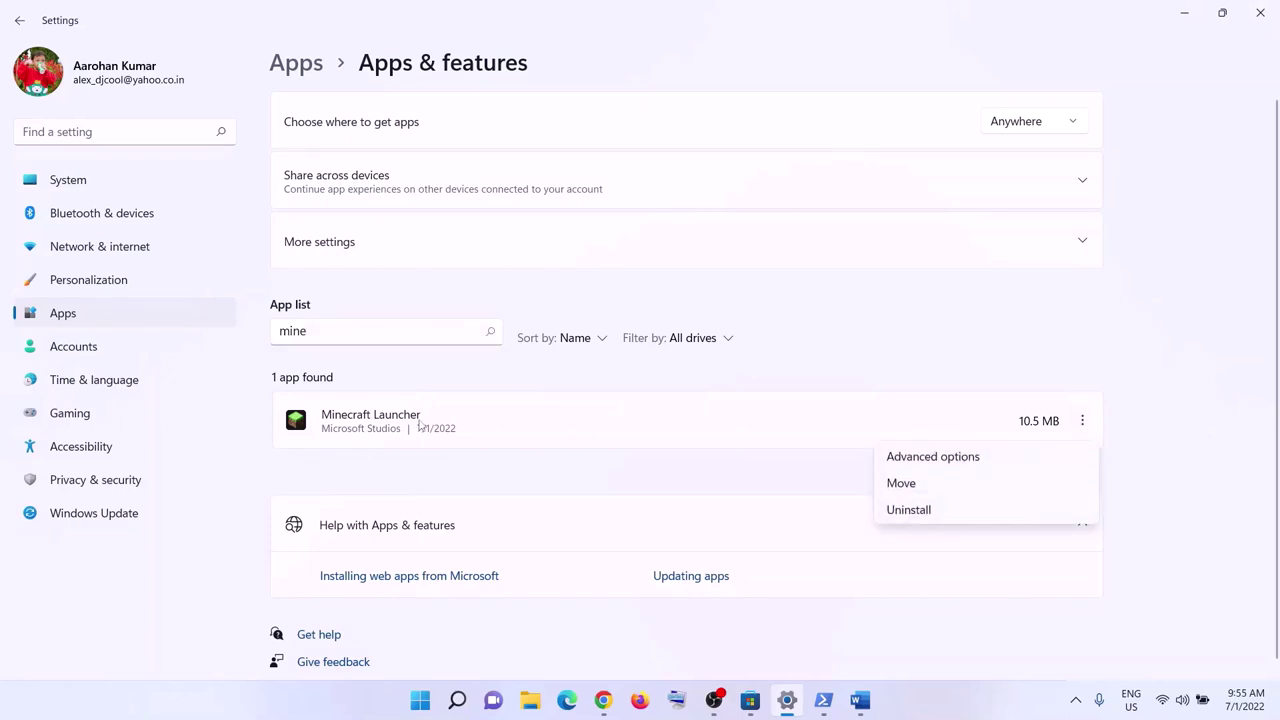
click(363, 427)
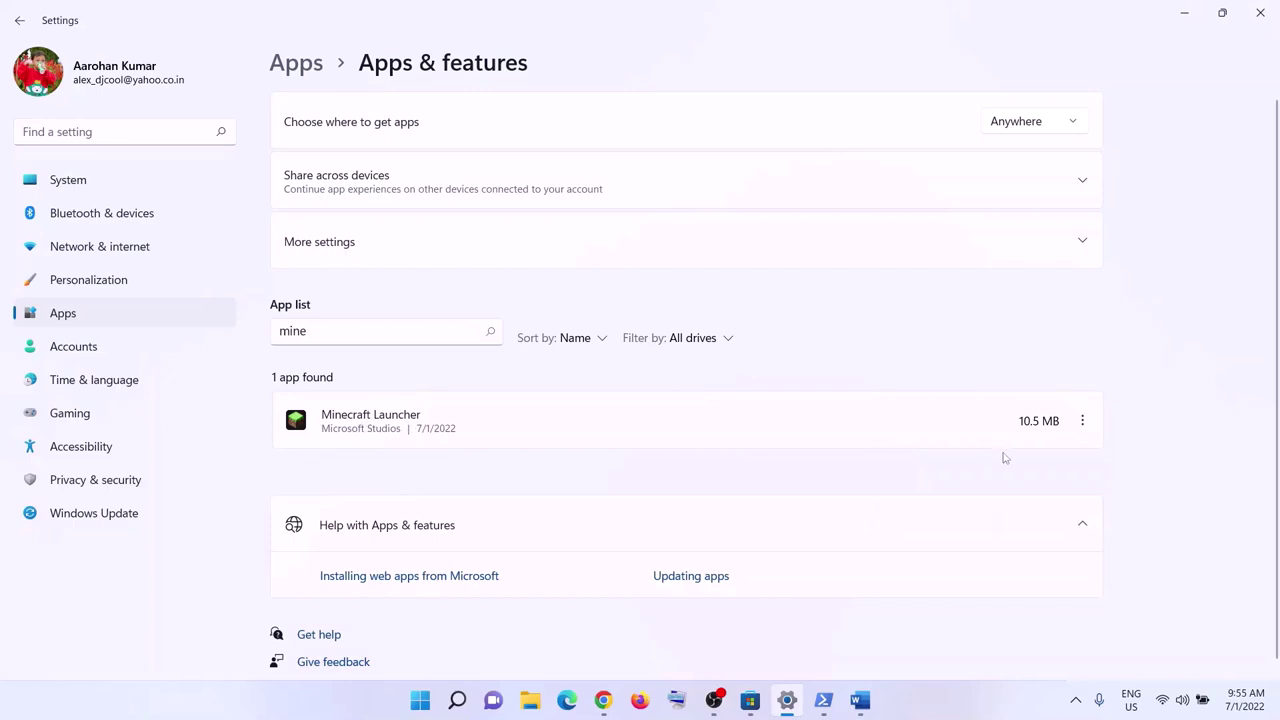
click(1082, 422)
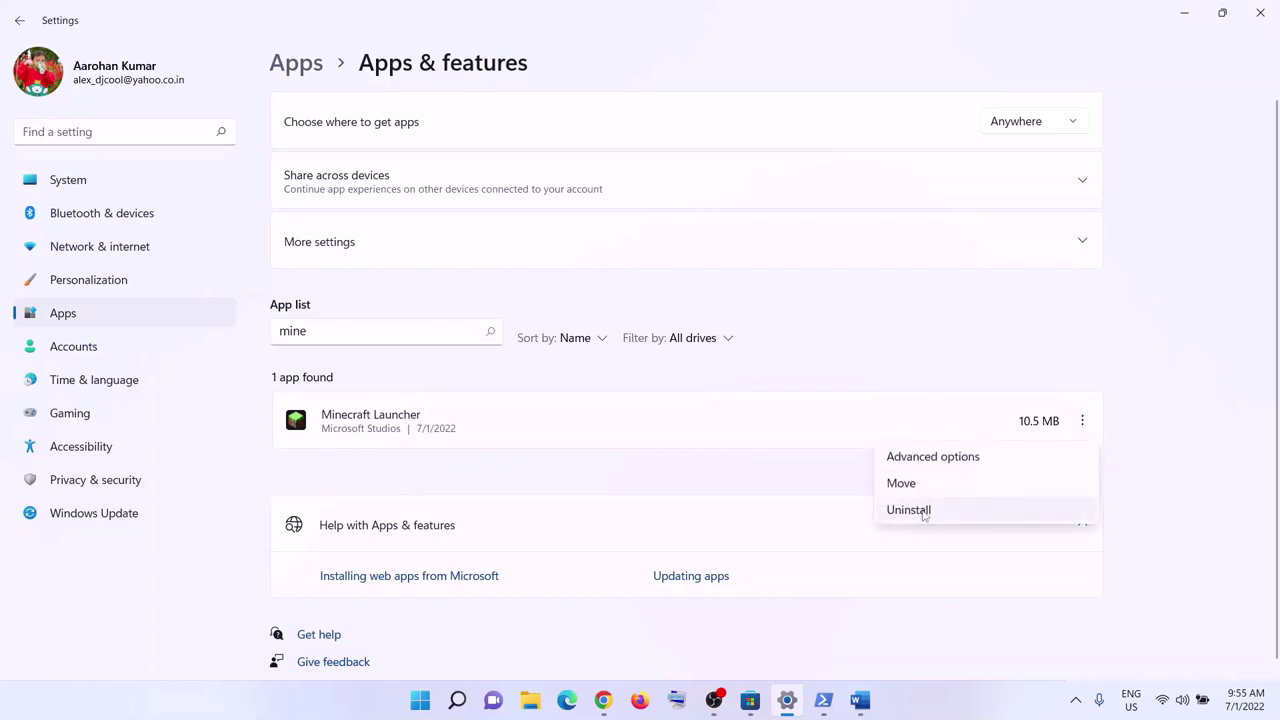
click(412, 705)
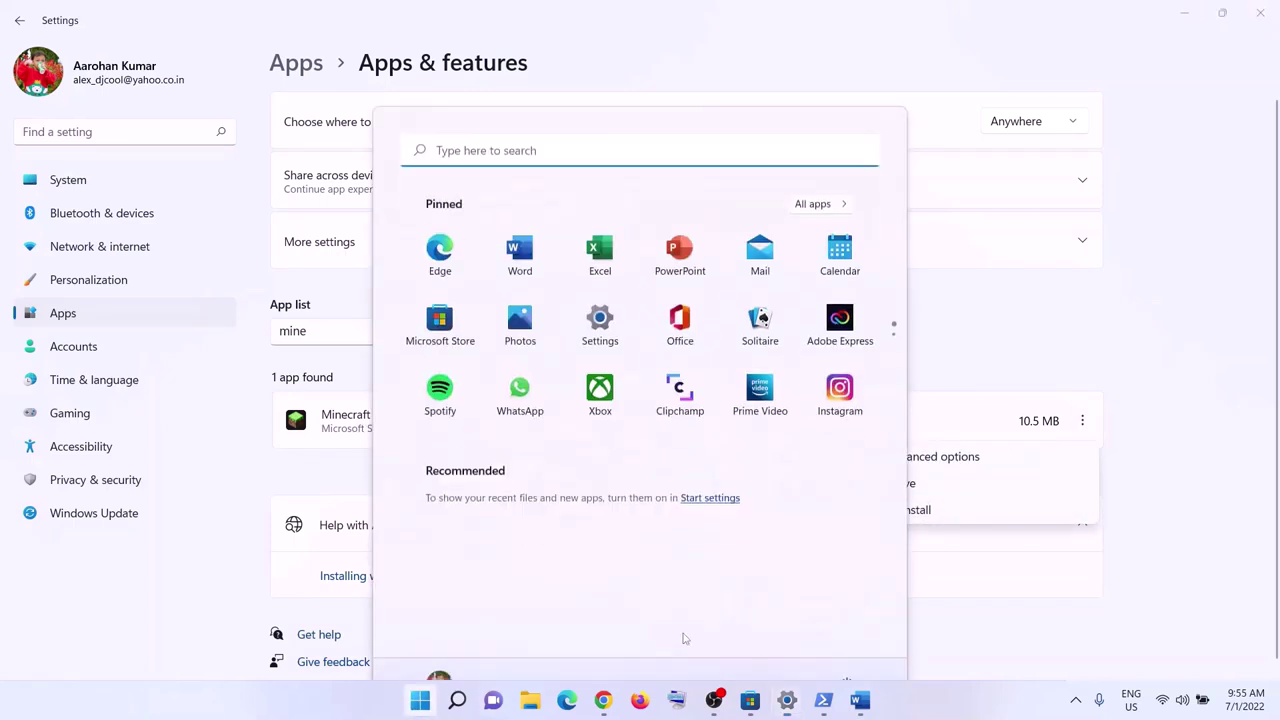
click(855, 652)
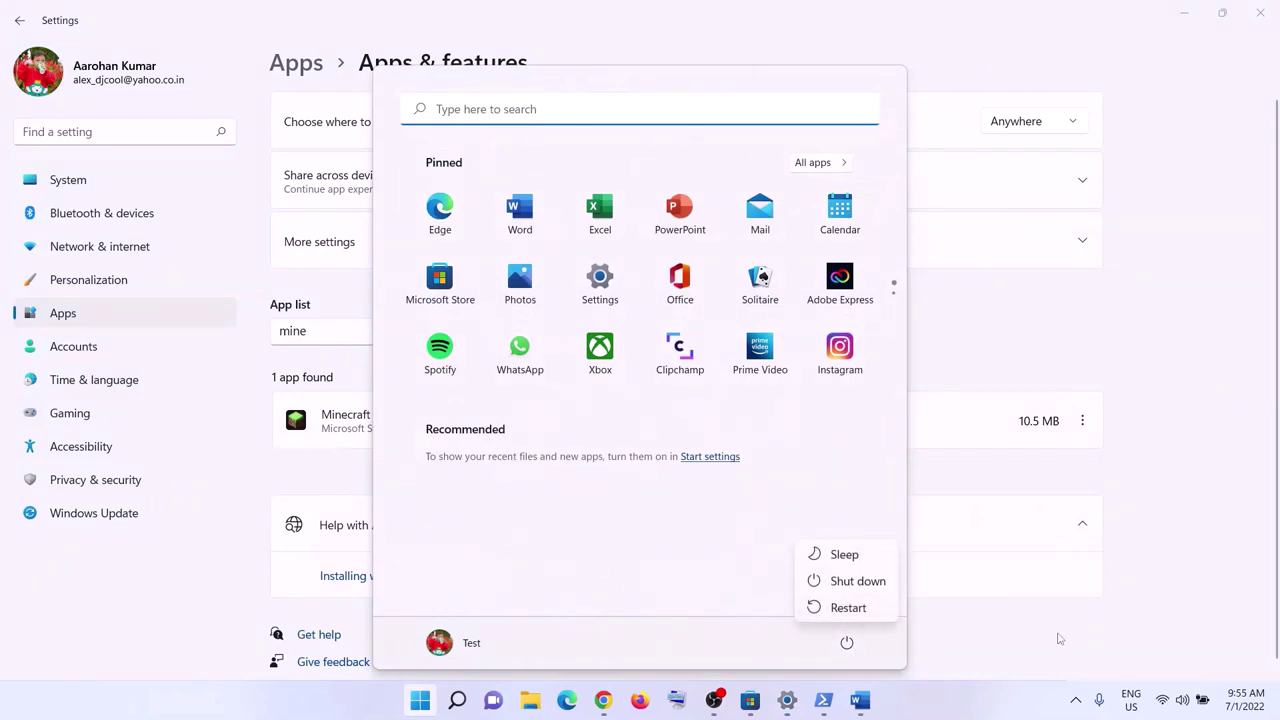
click(1061, 643)
click(857, 703)
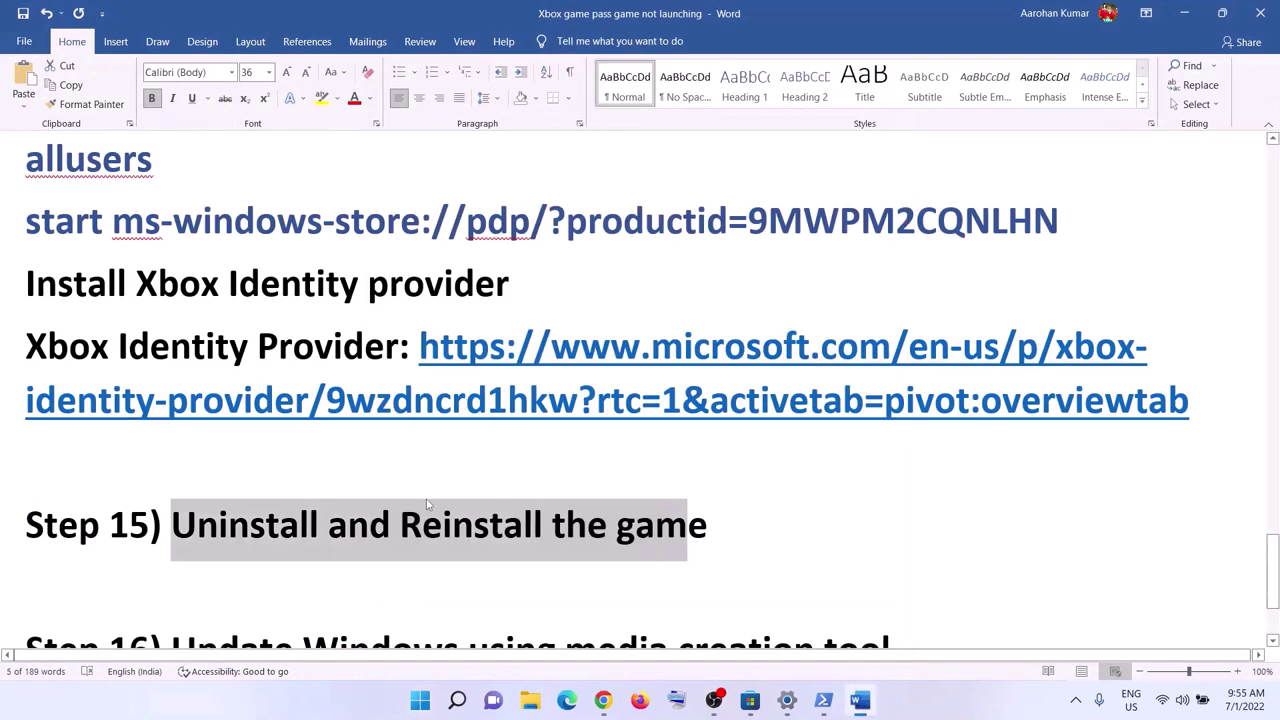
Step: Review Steps 15–16 in Word and select the Windows 10 and Windows 11 download links
click(368, 530)
drag(400, 527, 768, 526)
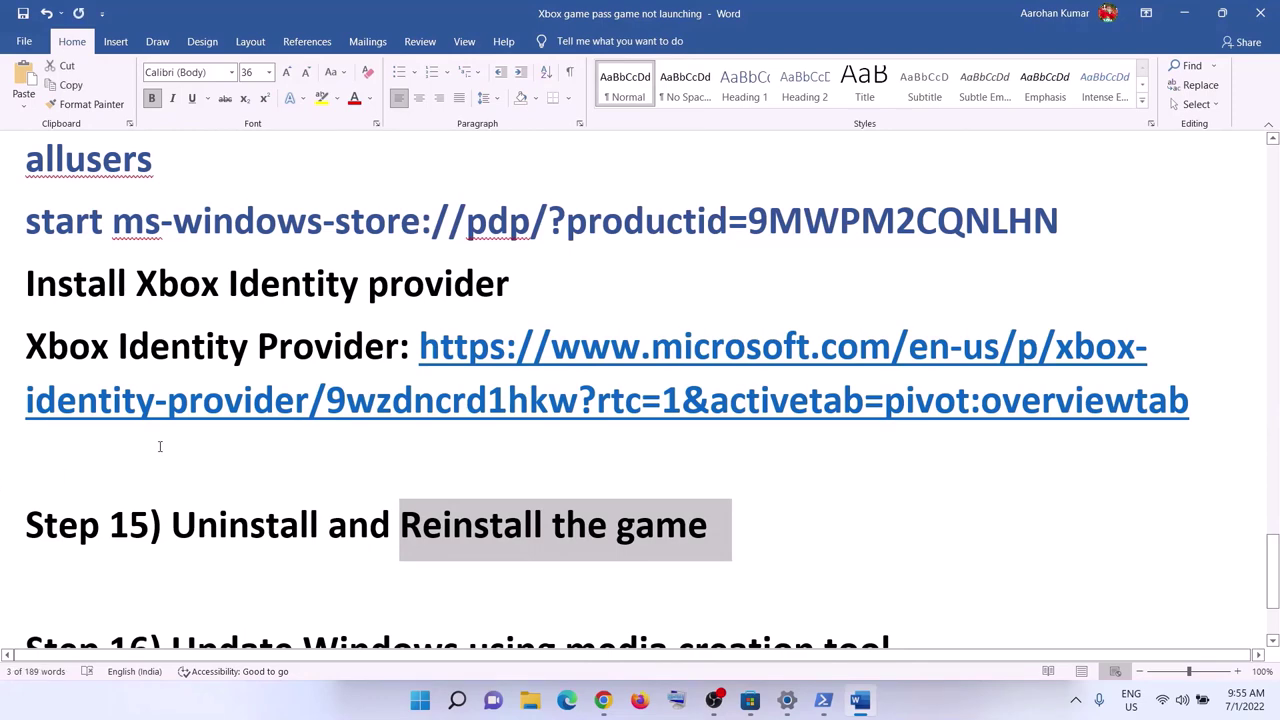
scroll(378, 438, down, 3)
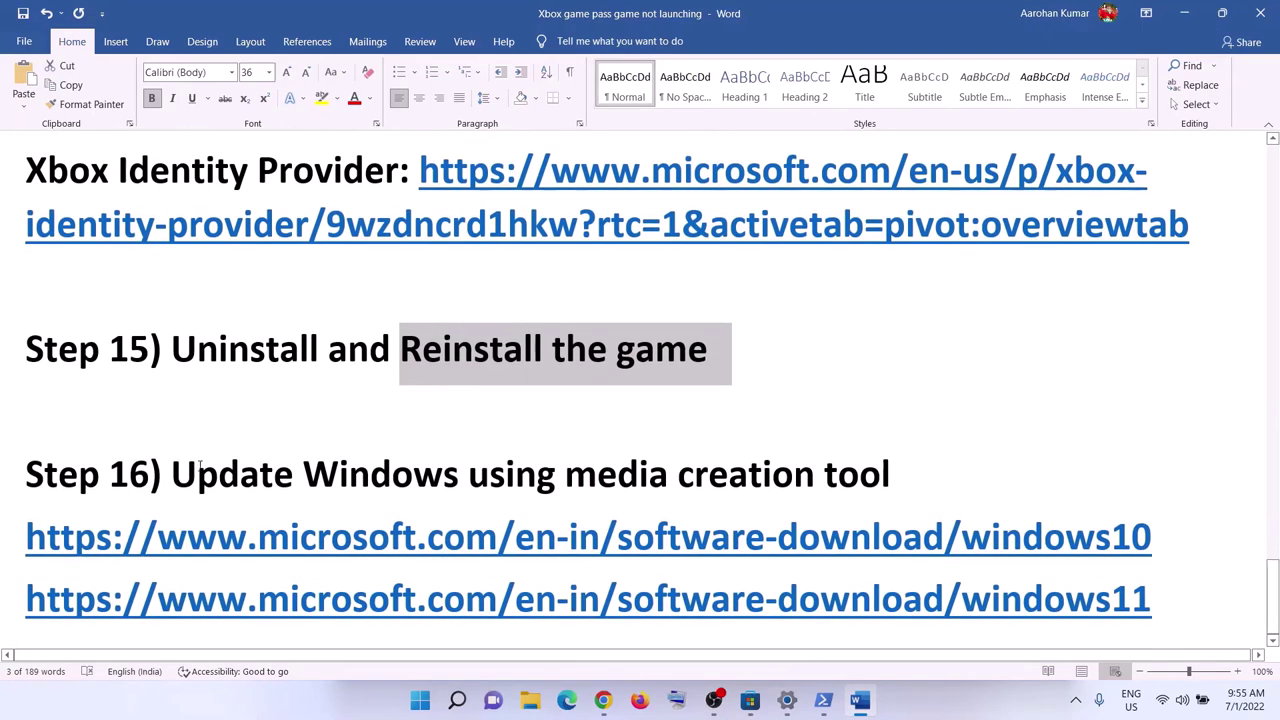
drag(172, 474, 916, 476)
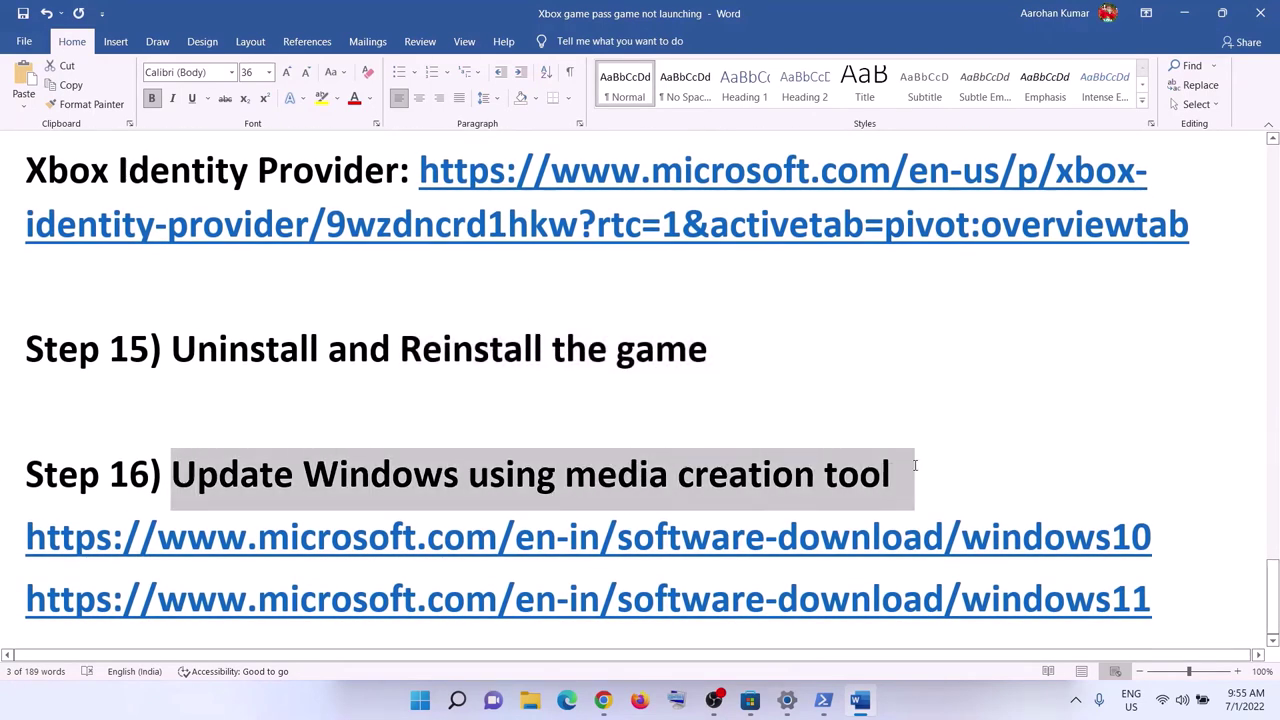
click(940, 704)
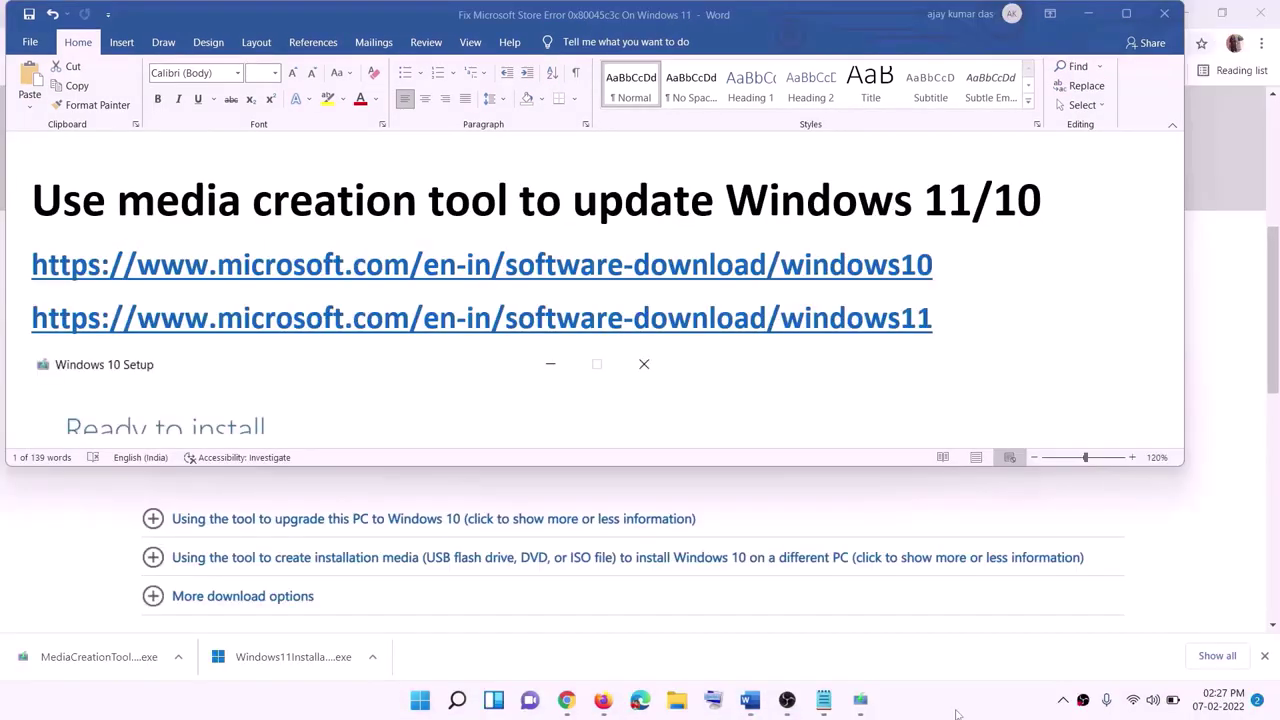
triple_click(943, 263)
triple_click(951, 319)
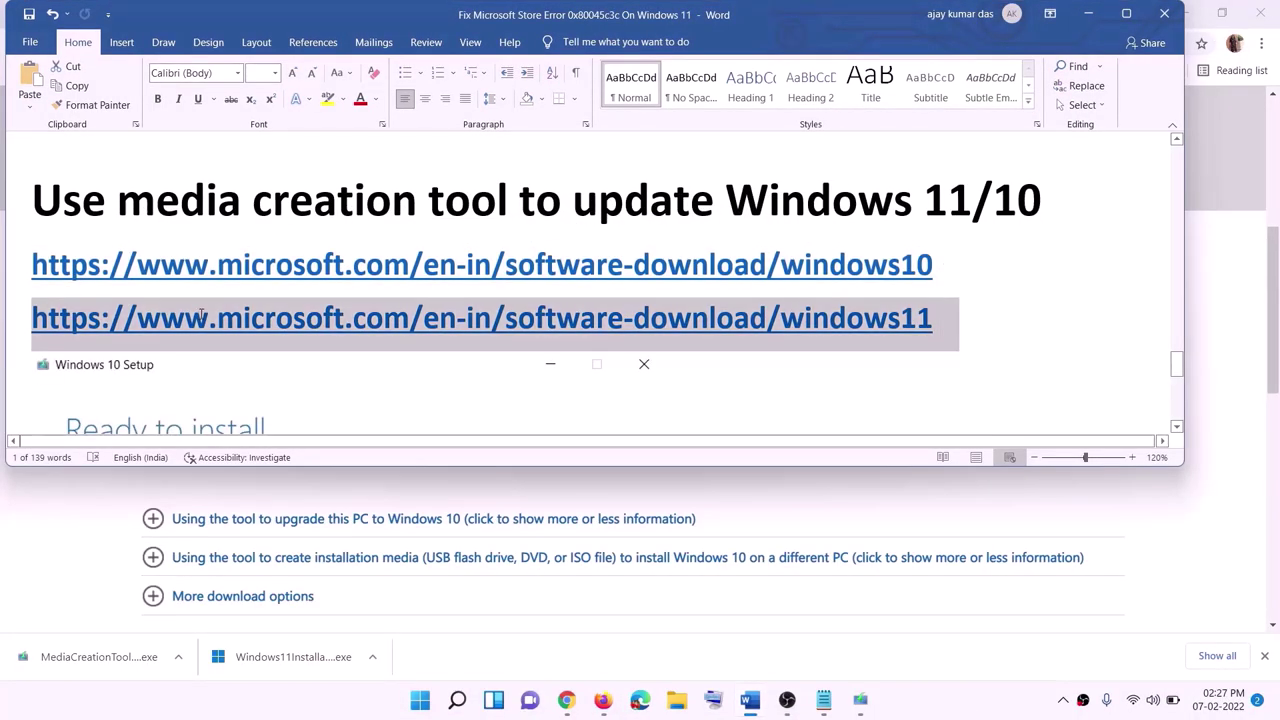
Step: Download the Windows 10 media creation tool from Chrome, run it, and accept its licence terms
click(1088, 13)
scroll(544, 343, up, 5)
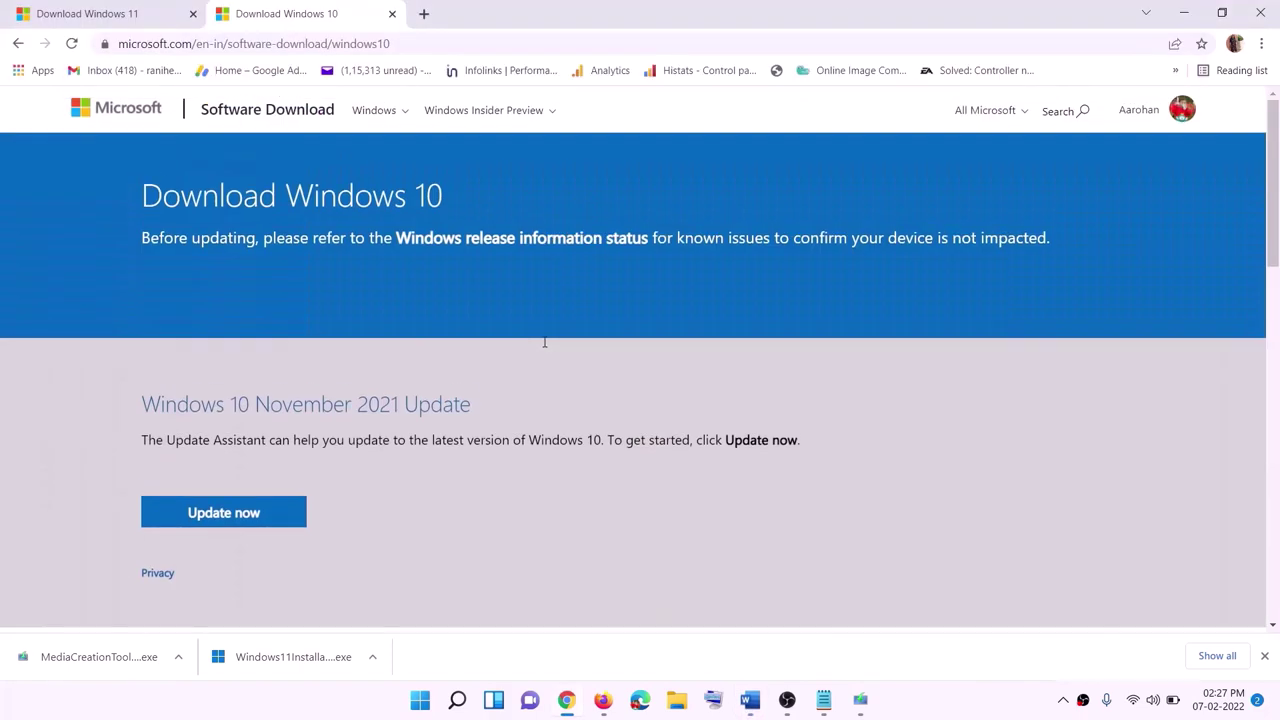
scroll(484, 262, down, 3)
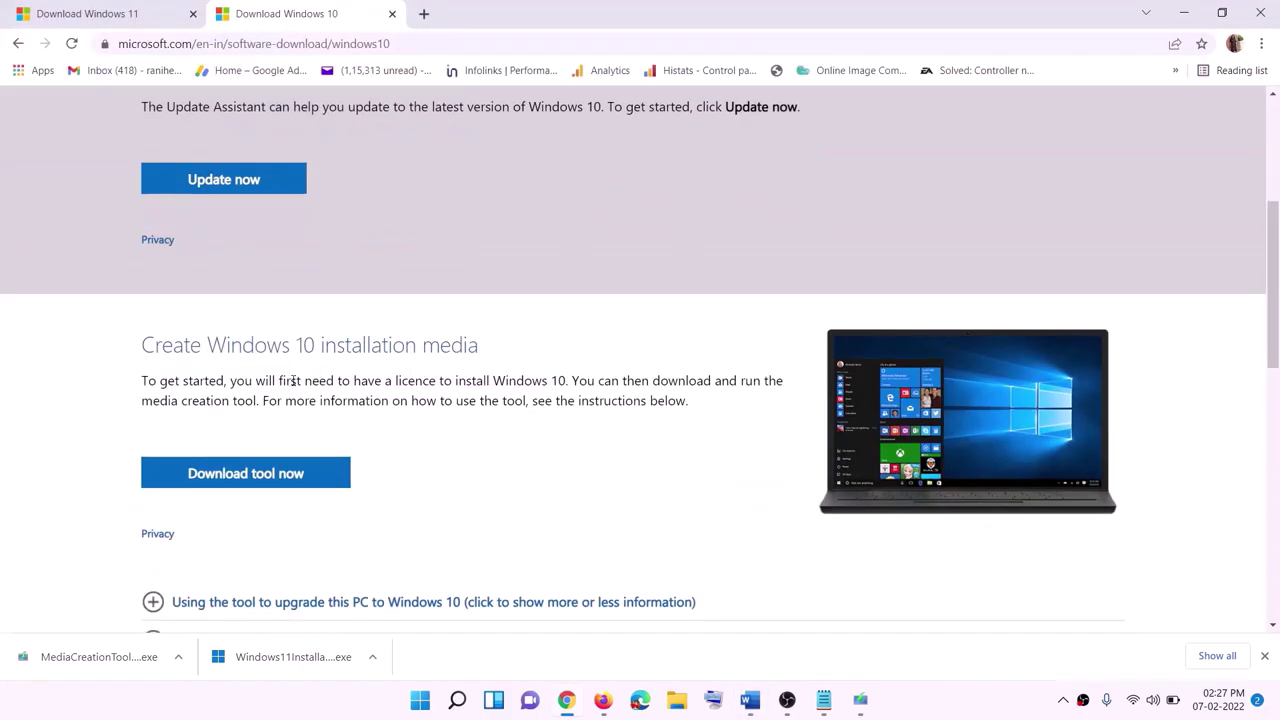
drag(152, 400, 287, 400)
scroll(428, 373, down, 2)
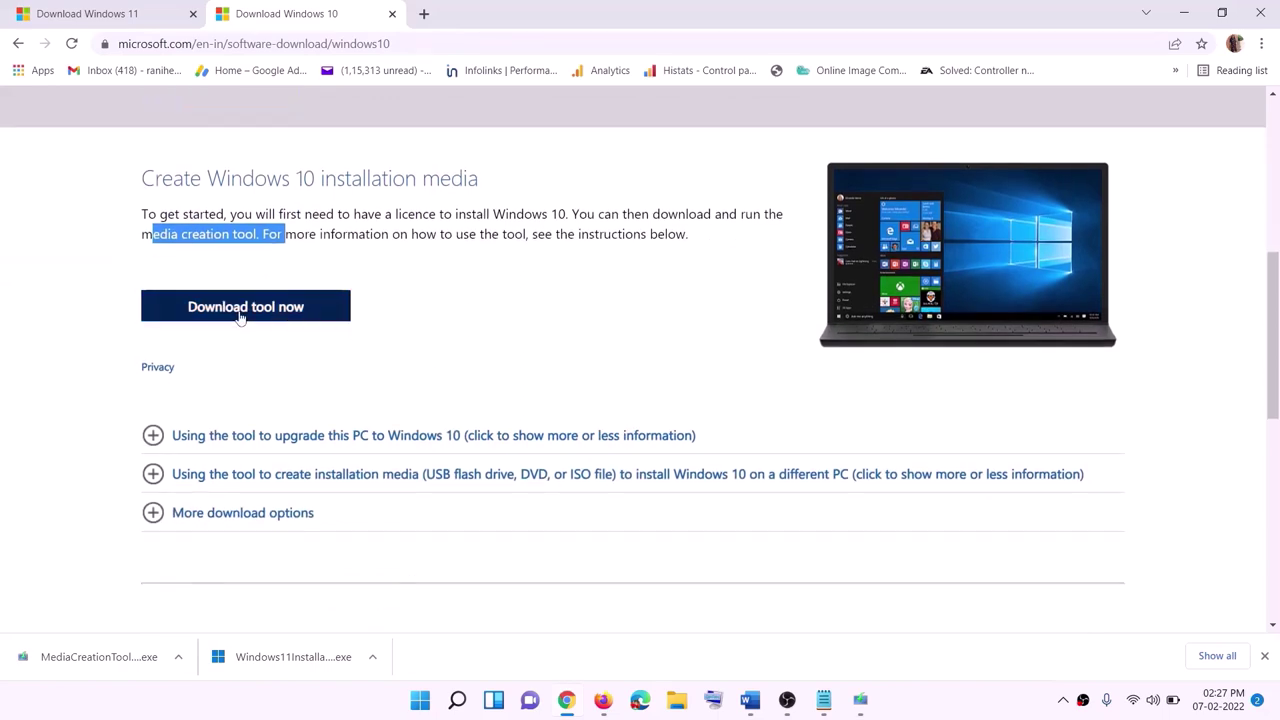
click(267, 316)
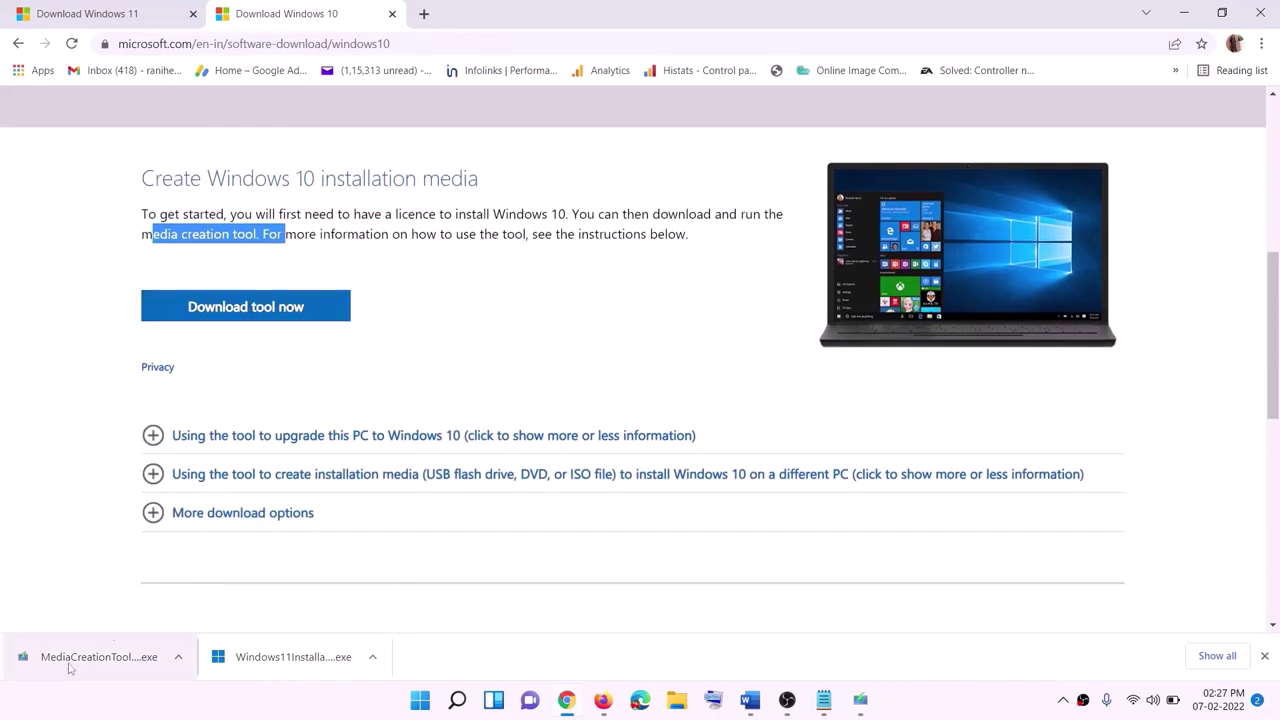
click(860, 700)
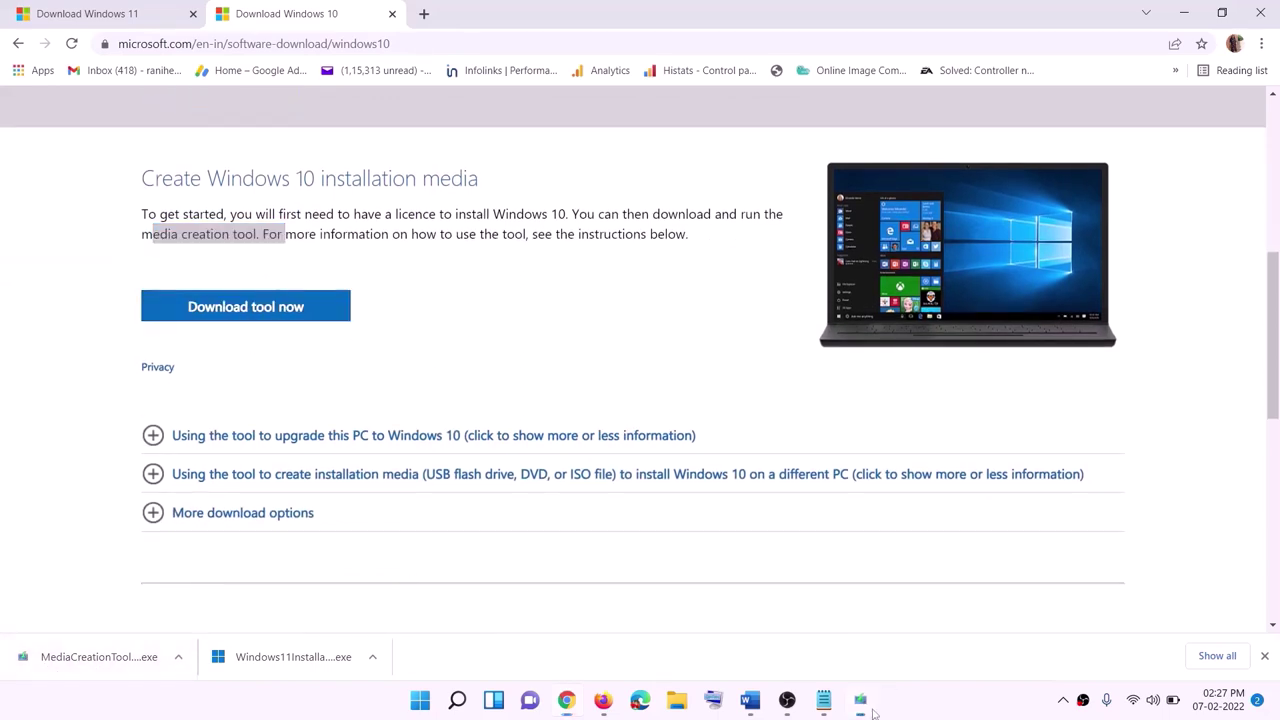
click(836, 543)
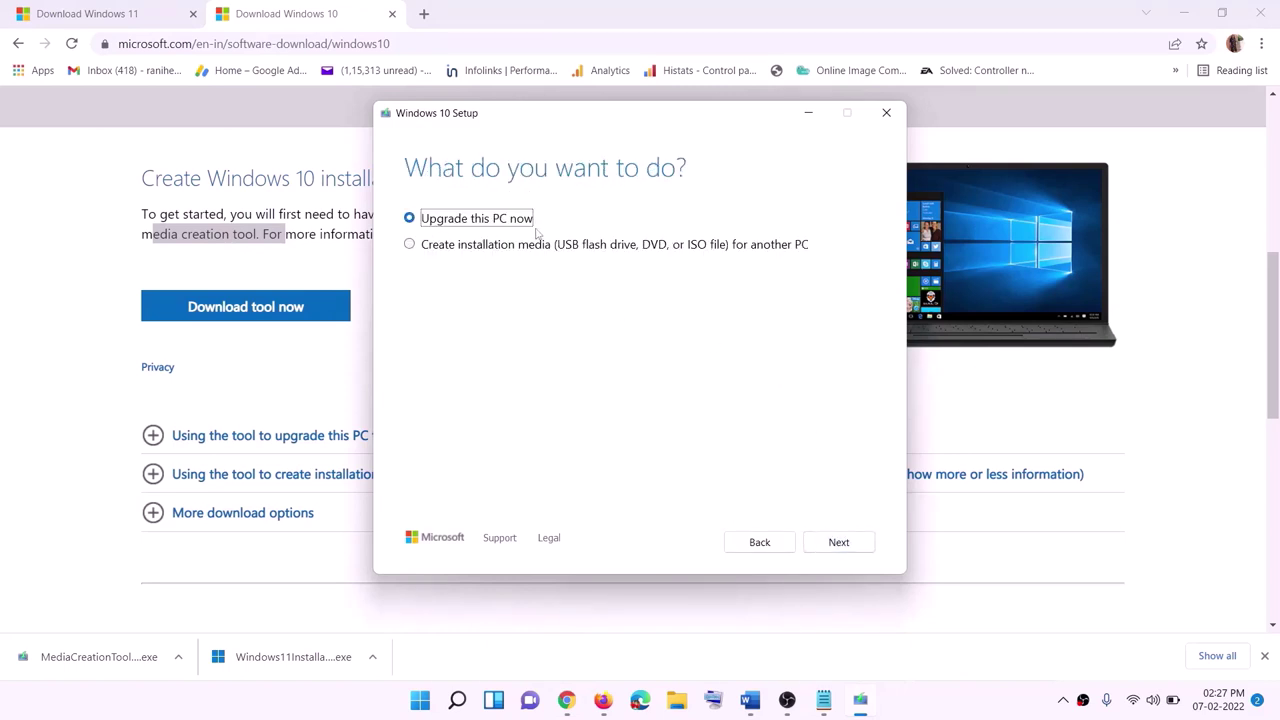
Step: Choose Upgrade this PC now, then maximise Word and scroll to the Ready to install screenshot
click(838, 543)
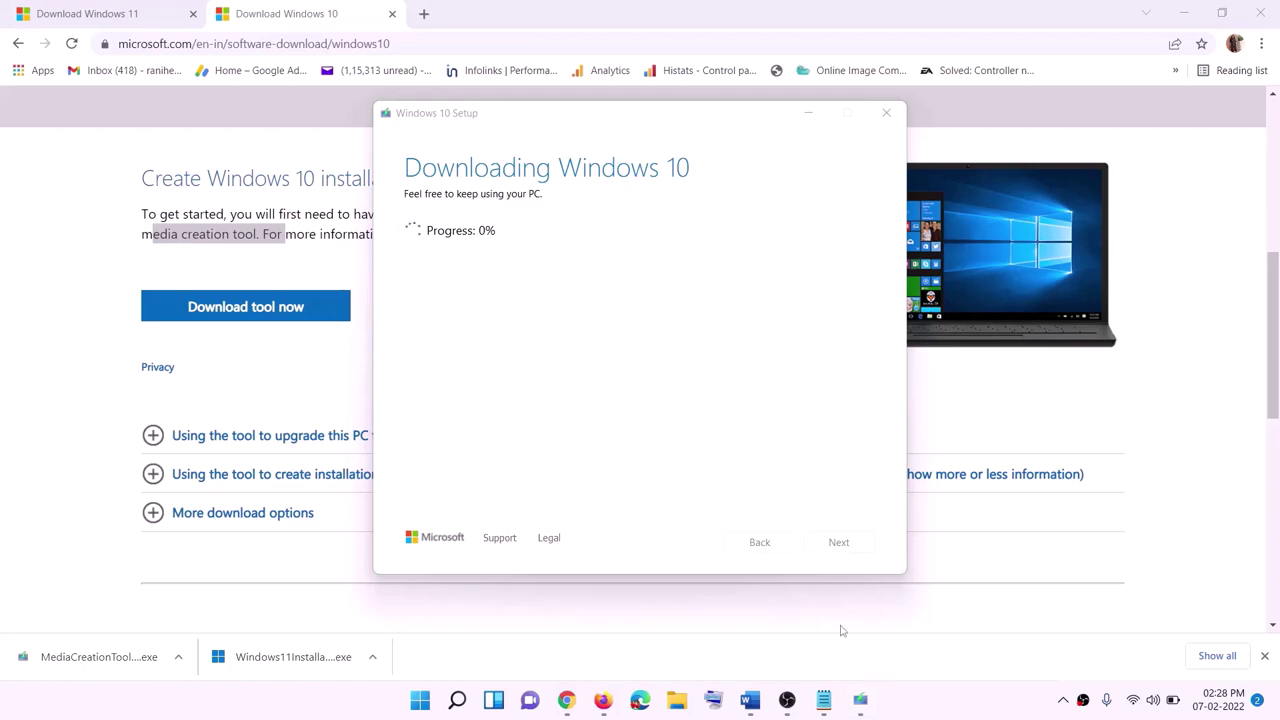
click(757, 708)
scroll(63, 304, down, 1)
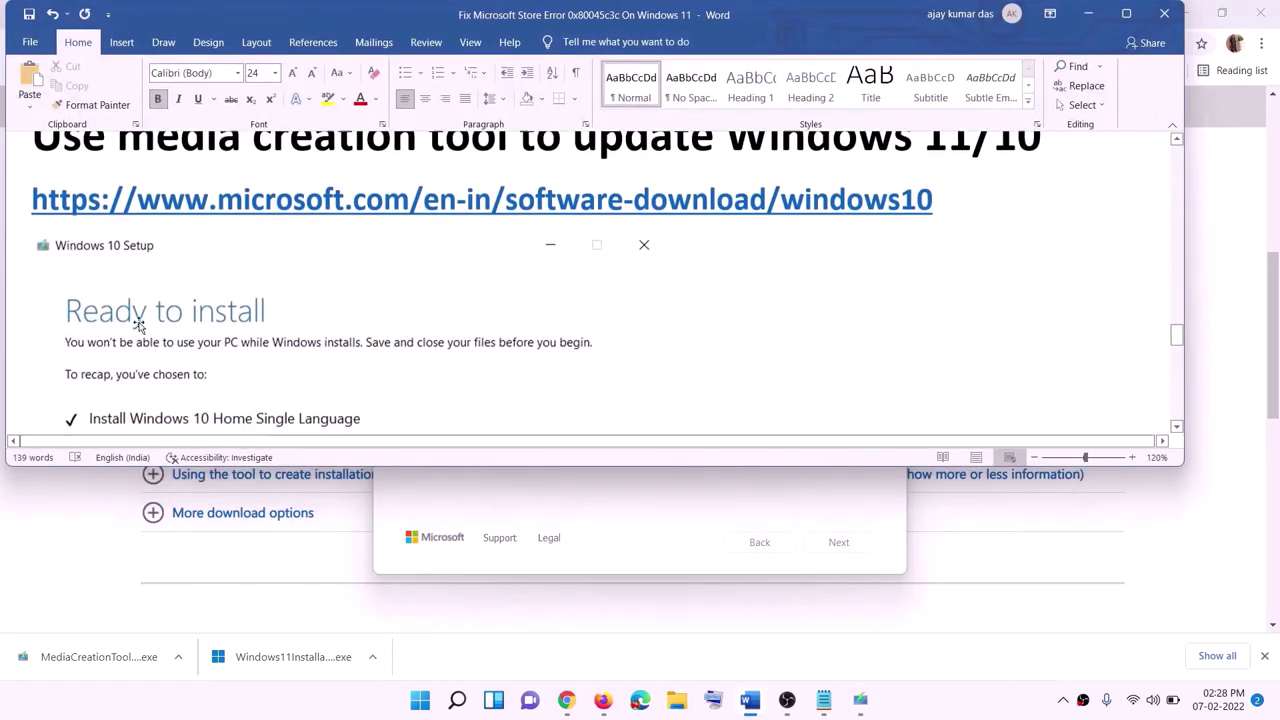
click(1127, 14)
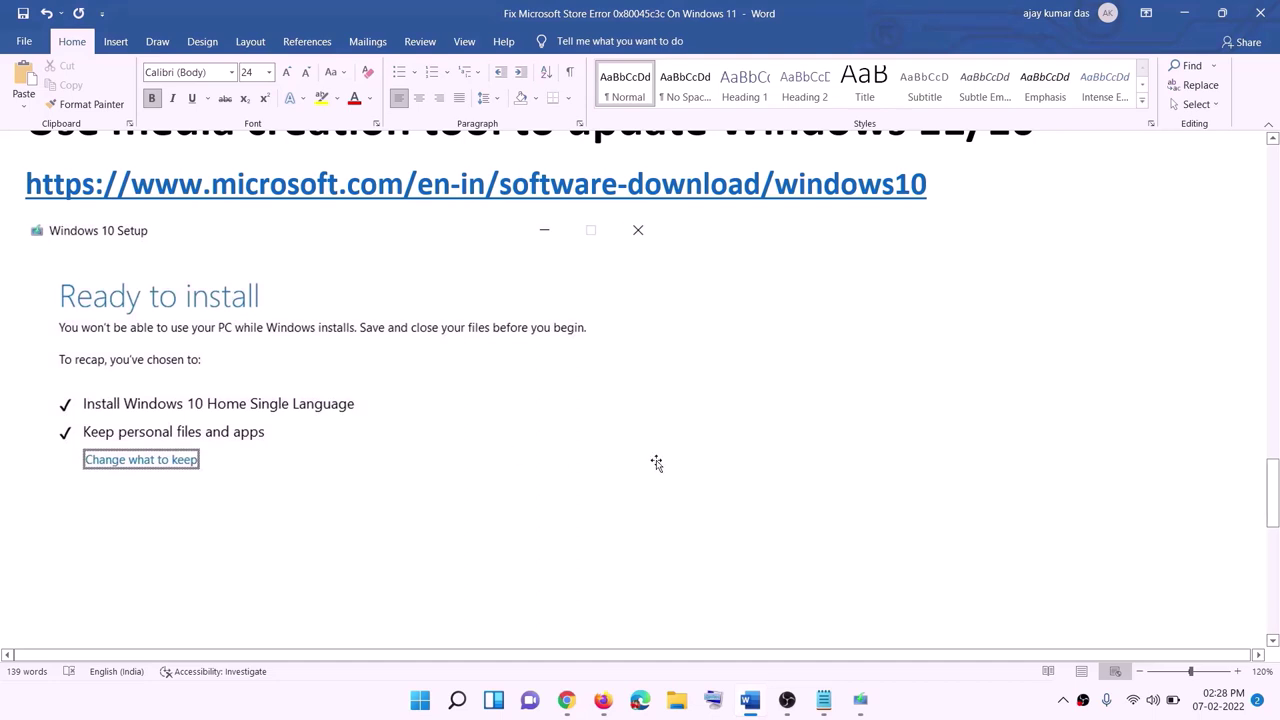
scroll(658, 464, down, 1)
scroll(658, 464, down, 1)
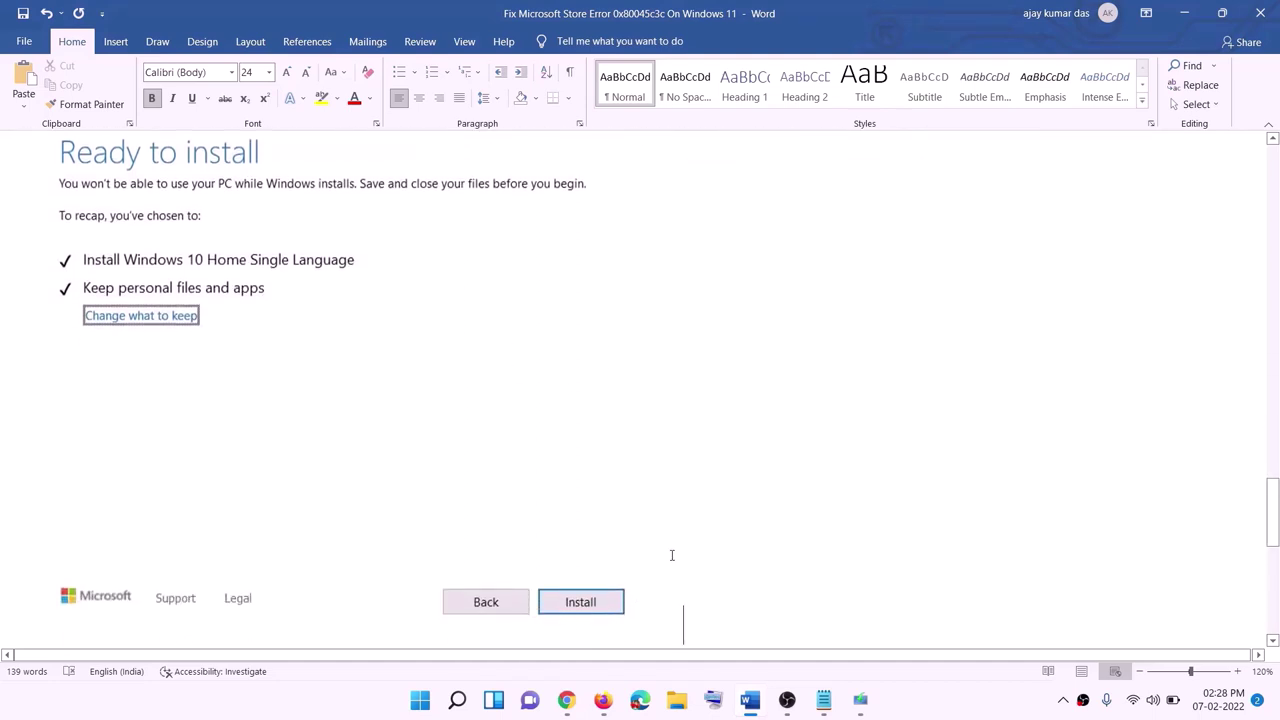